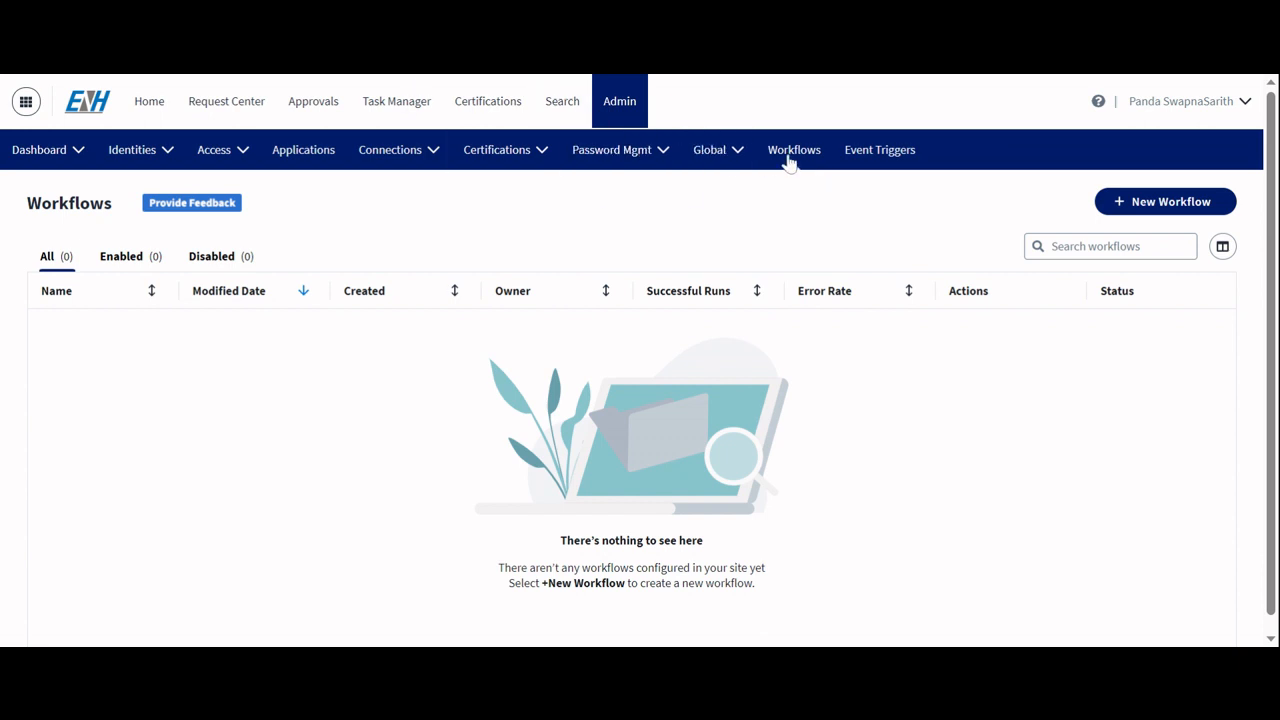
# Step: Create a new workflow from the "Send an Email when an Access Request is Decided" template and continue to the builder
pyautogui.click(1184, 214)
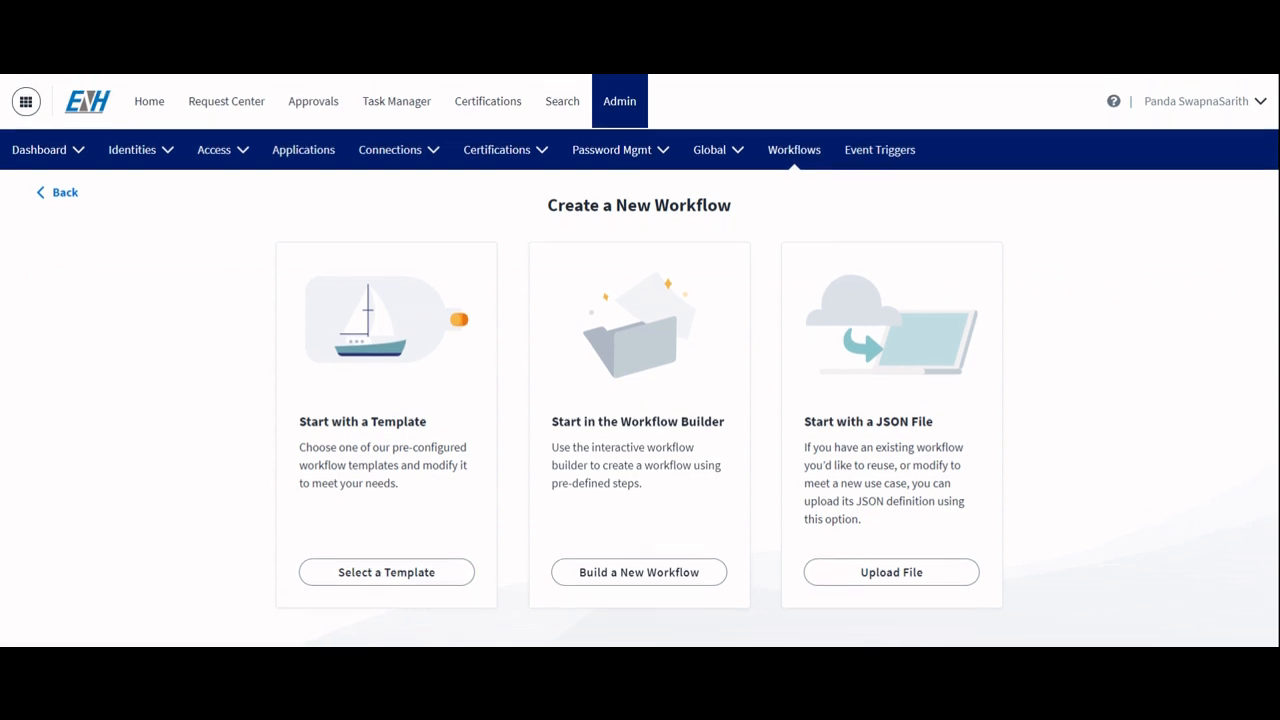
pyautogui.click(367, 578)
pyautogui.scroll(-3, 508, 458)
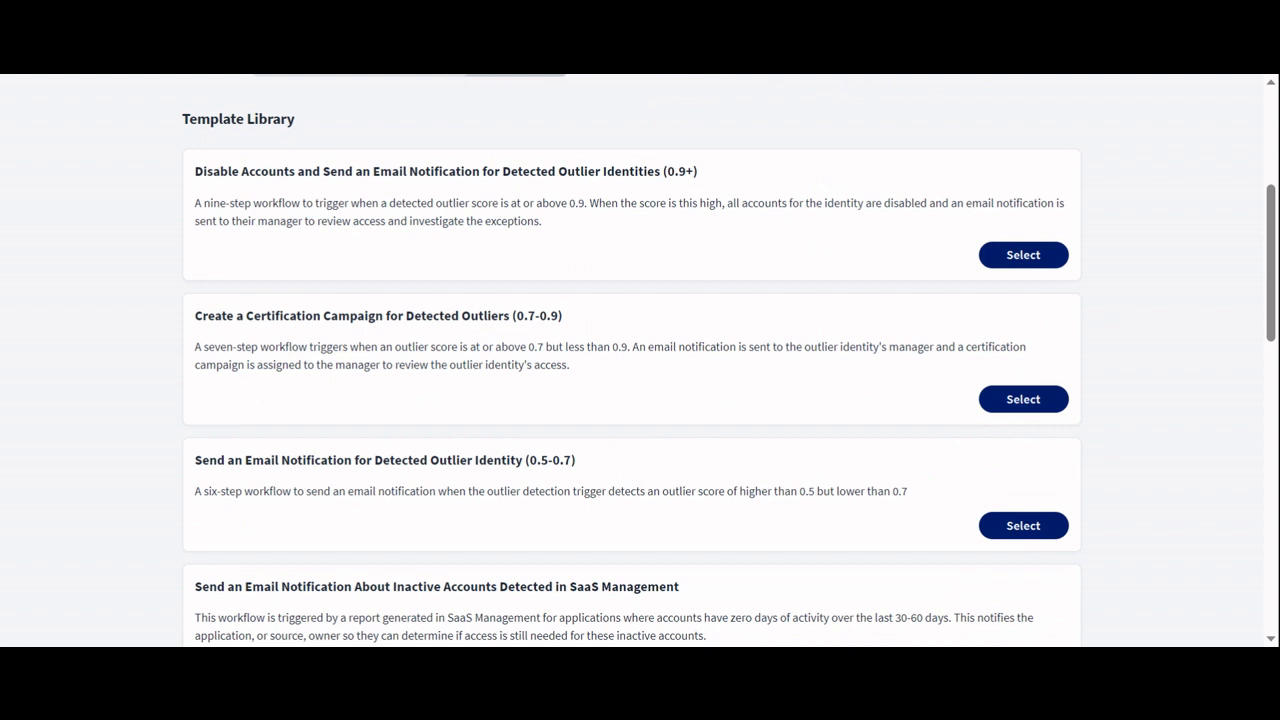
pyautogui.scroll(-7, 630, 360)
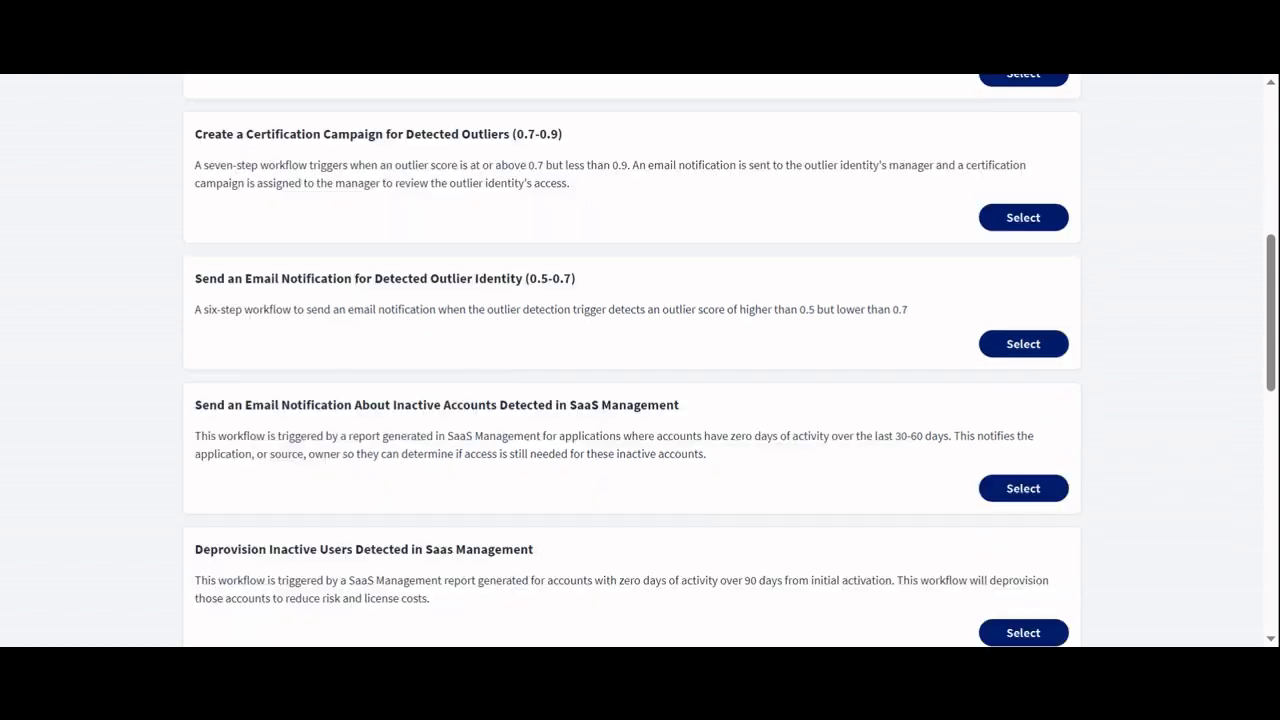
pyautogui.scroll(-1, 283, 300)
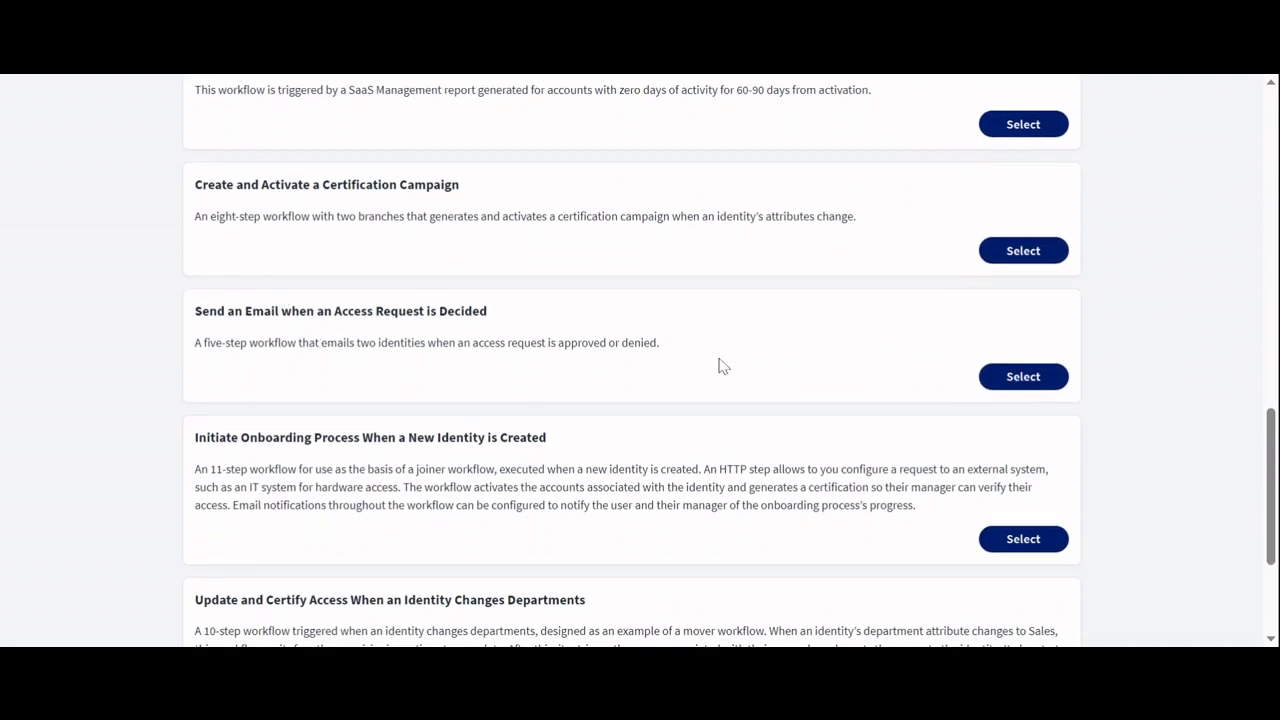
pyautogui.click(1022, 377)
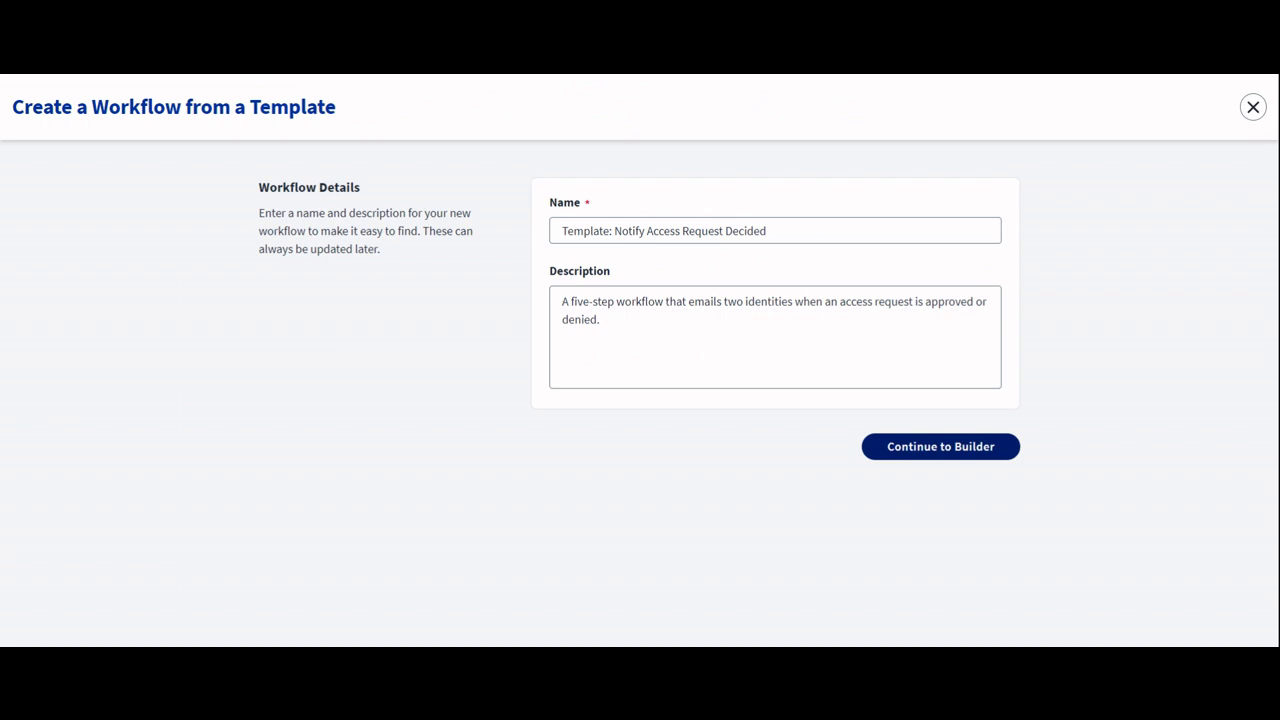
pyautogui.click(896, 451)
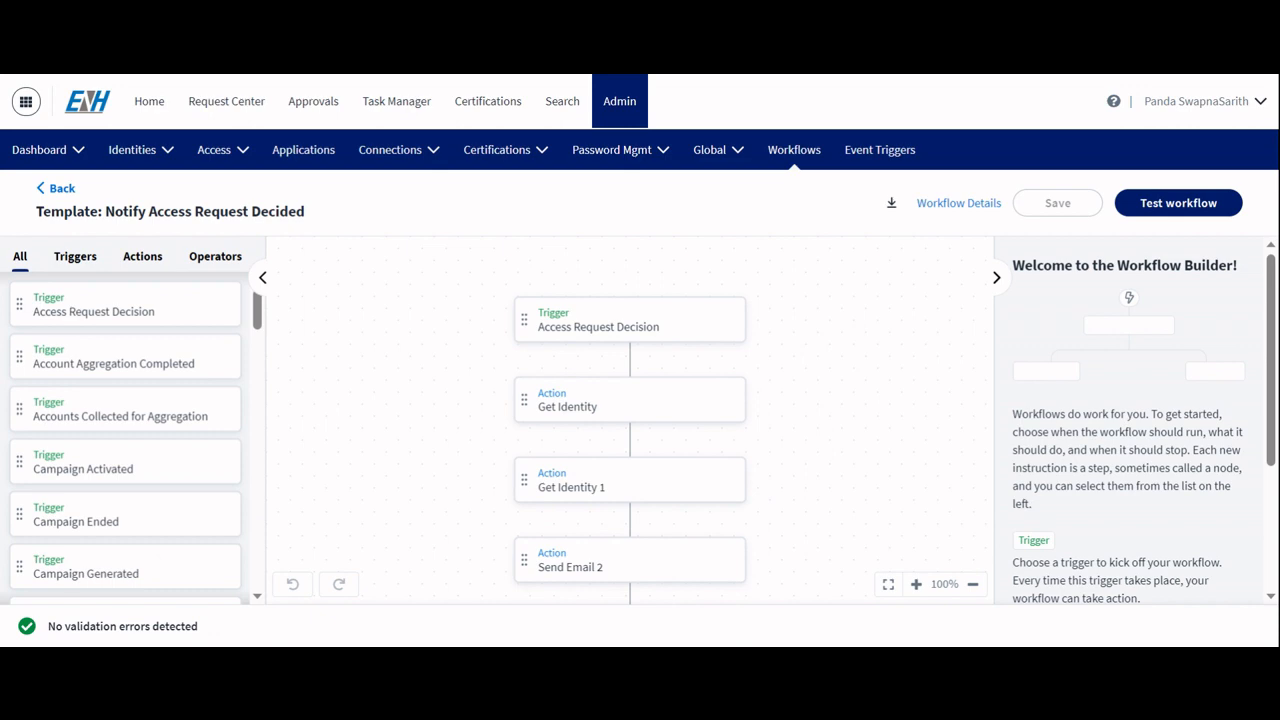
# Step: Inspect the Access Request Decision trigger and its filter expression
pyautogui.scroll(-1, 594, 340)
pyautogui.scroll(1, 594, 340)
pyautogui.click(594, 332)
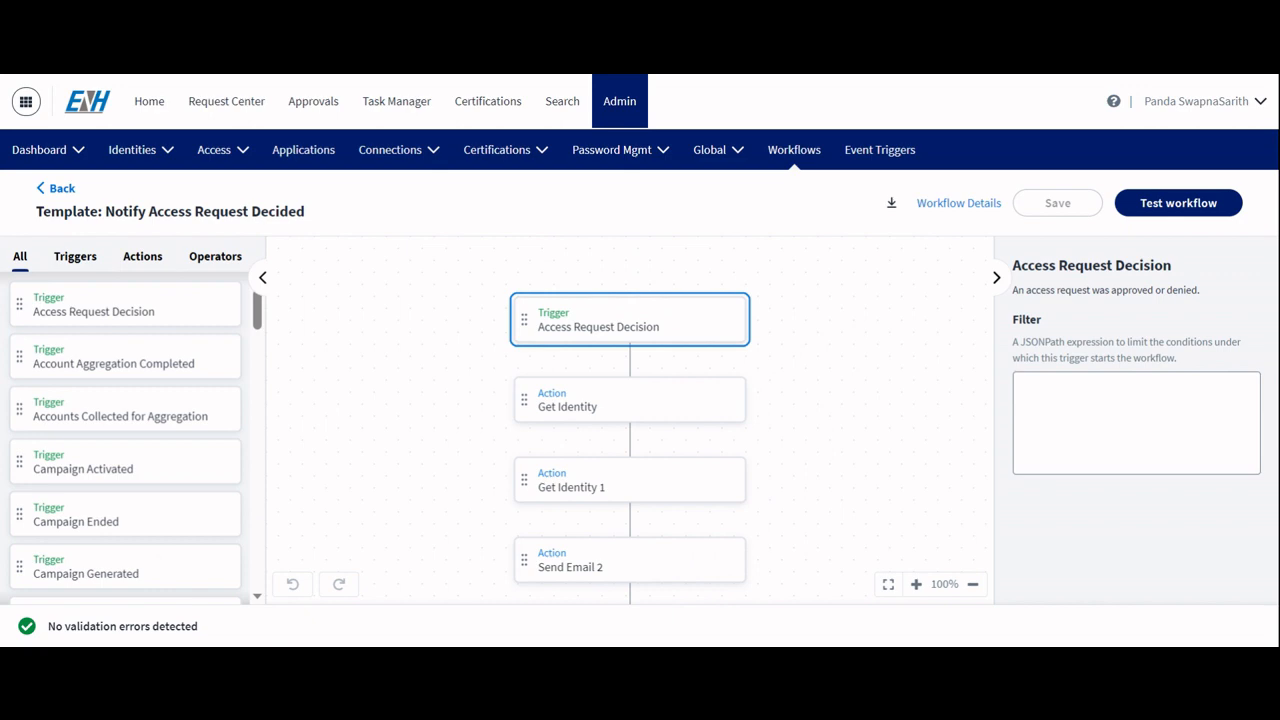
pyautogui.click(1040, 410)
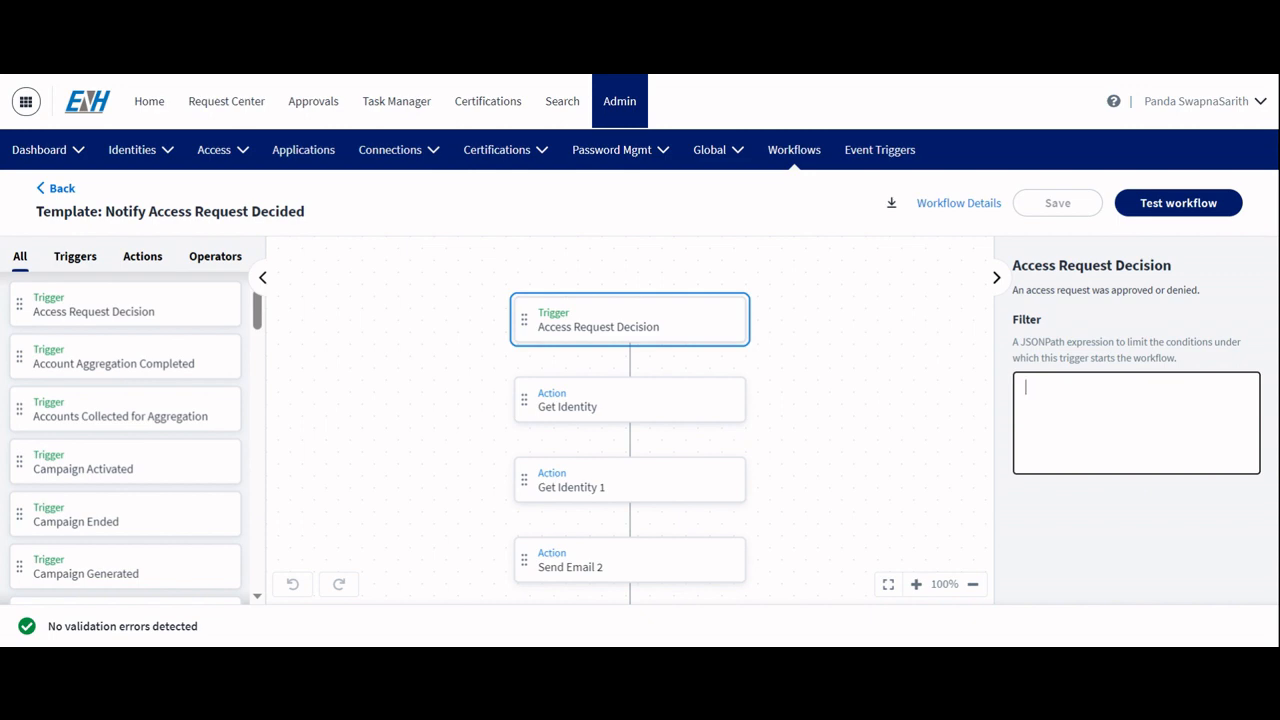
# Step: Examine the identity expressions of the Get Identity and Get Identity 1 actions
pyautogui.click(682, 414)
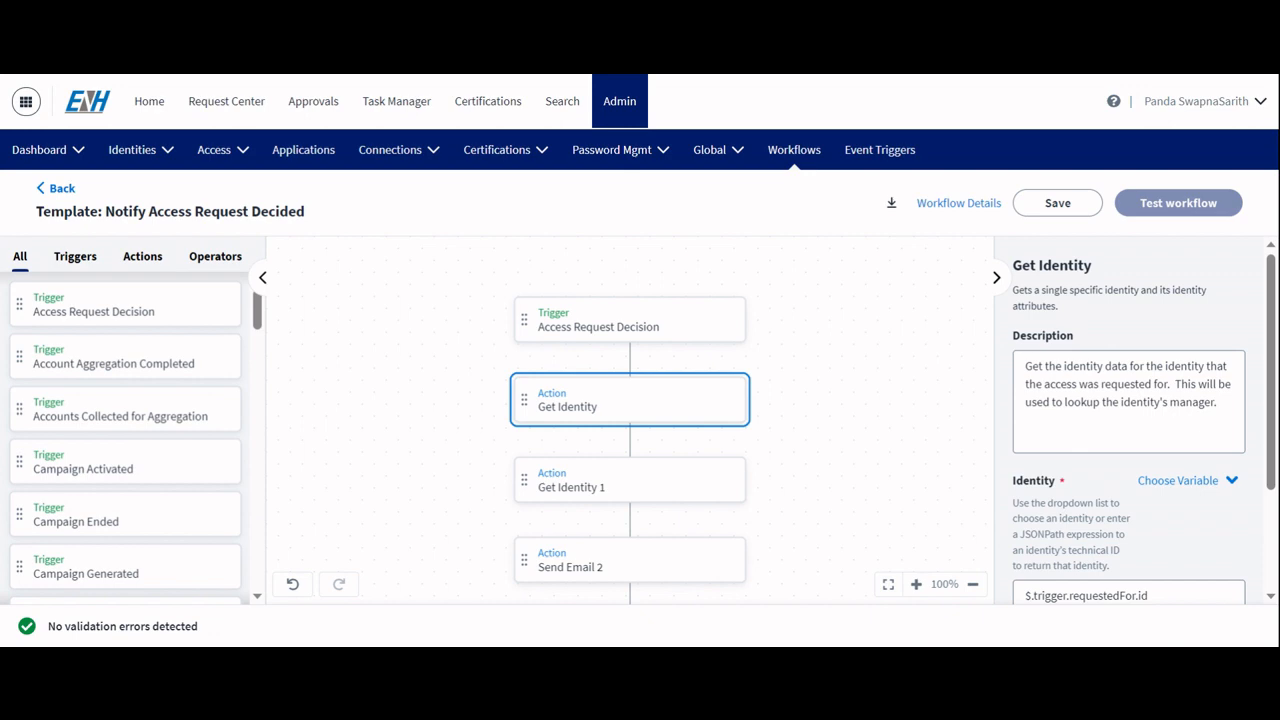
pyautogui.scroll(-1, 1000, 436)
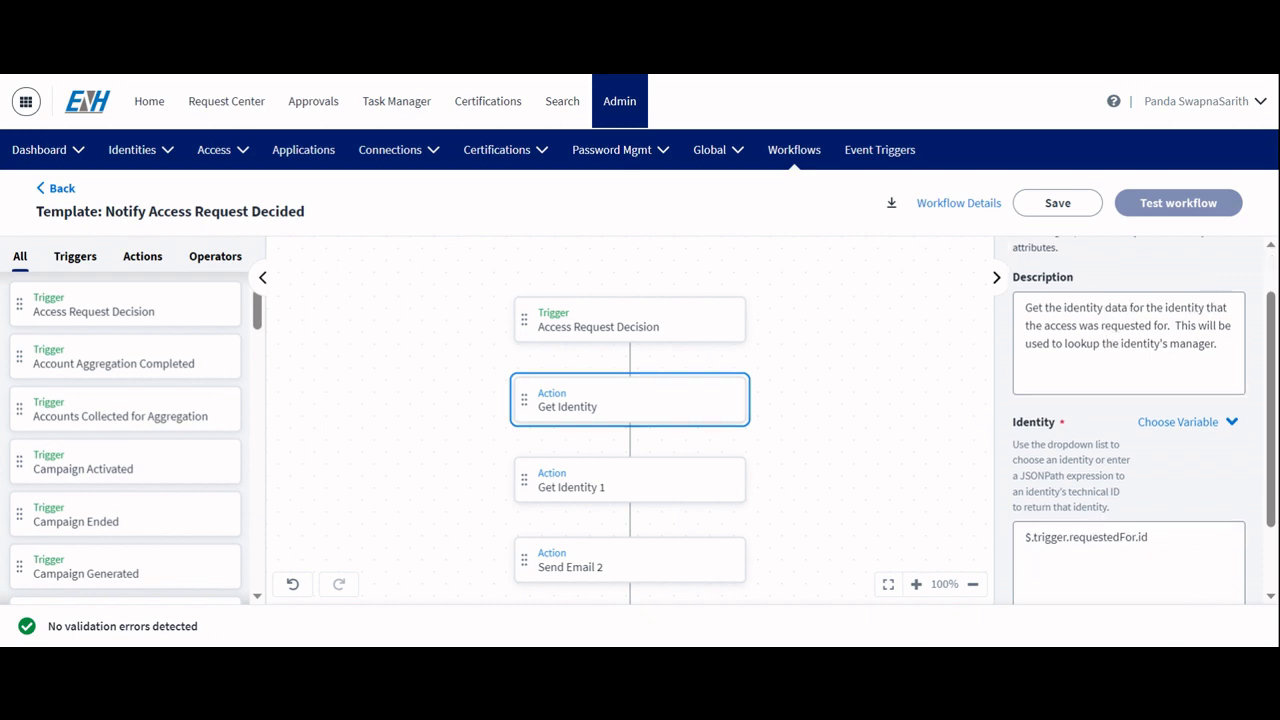
pyautogui.scroll(-2, 1128, 420)
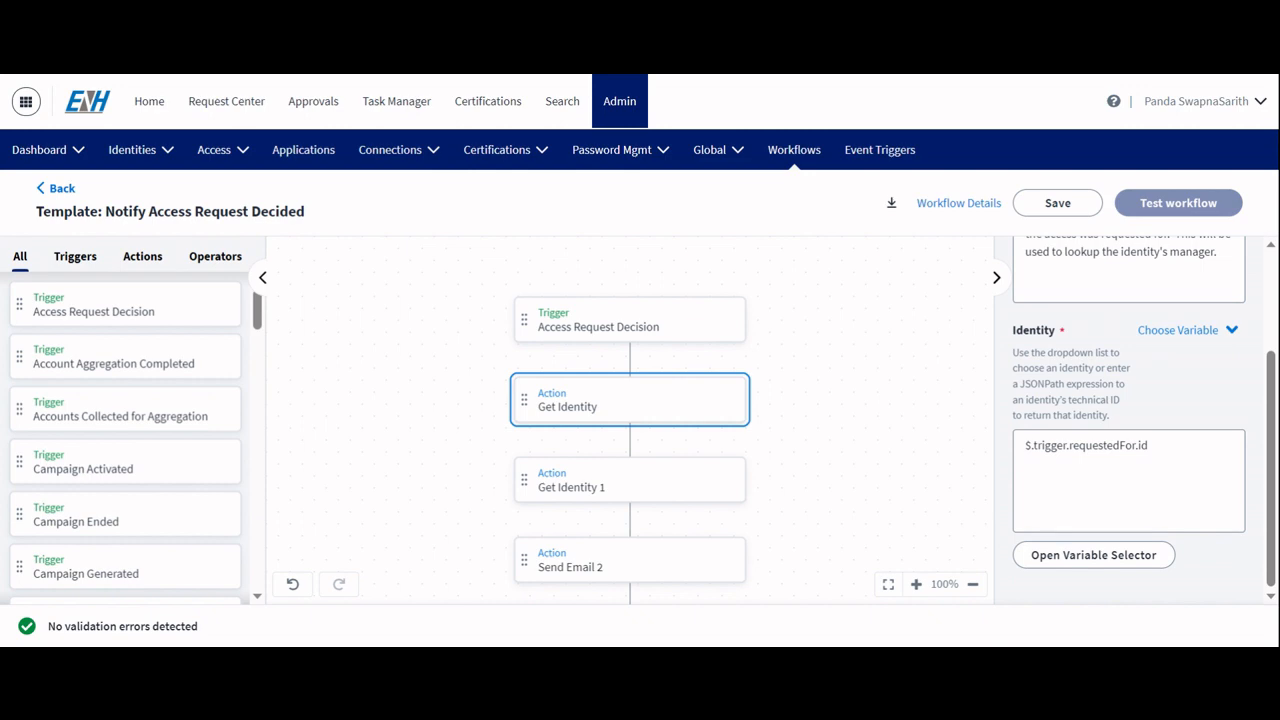
pyautogui.click(683, 486)
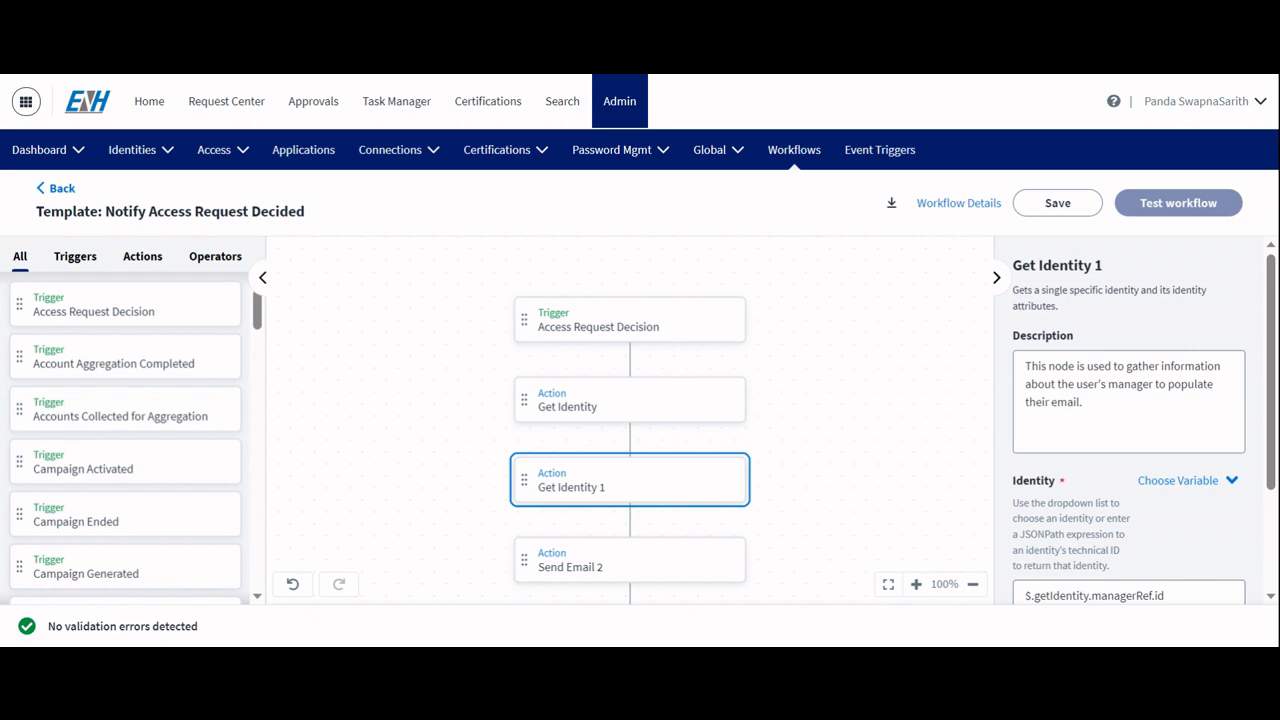
pyautogui.scroll(-3, 1128, 420)
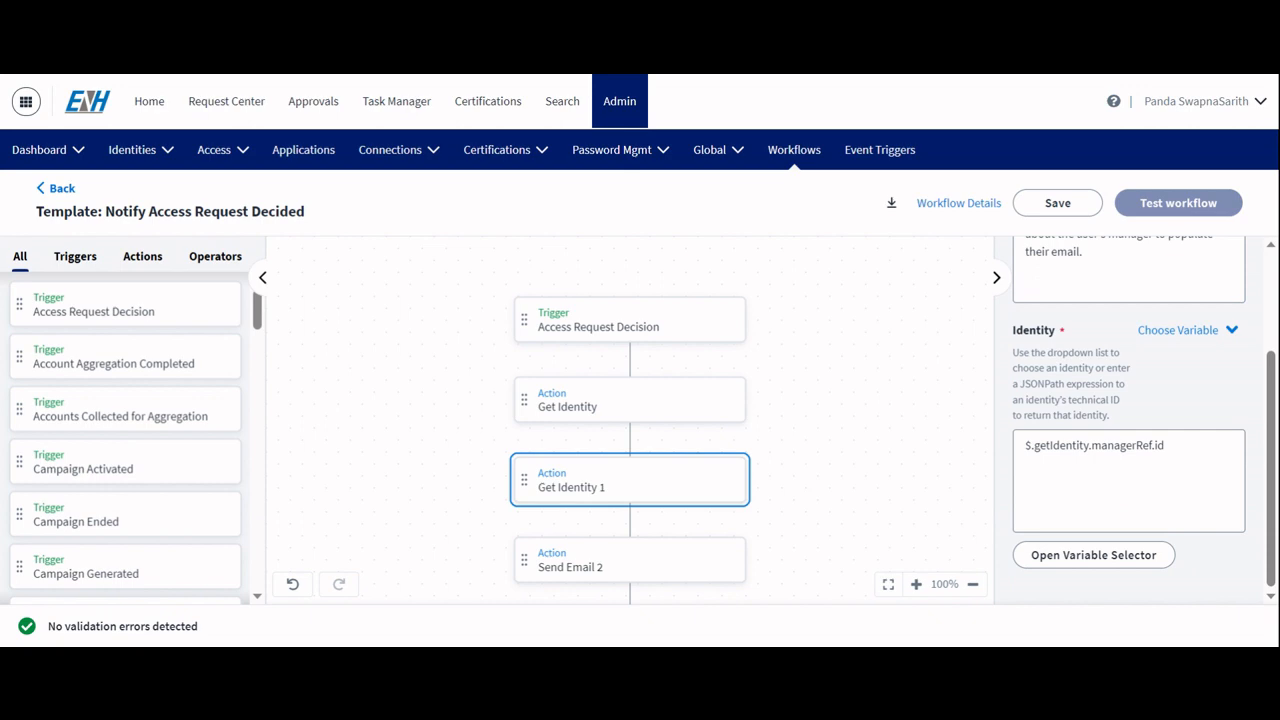
pyautogui.click(1165, 445)
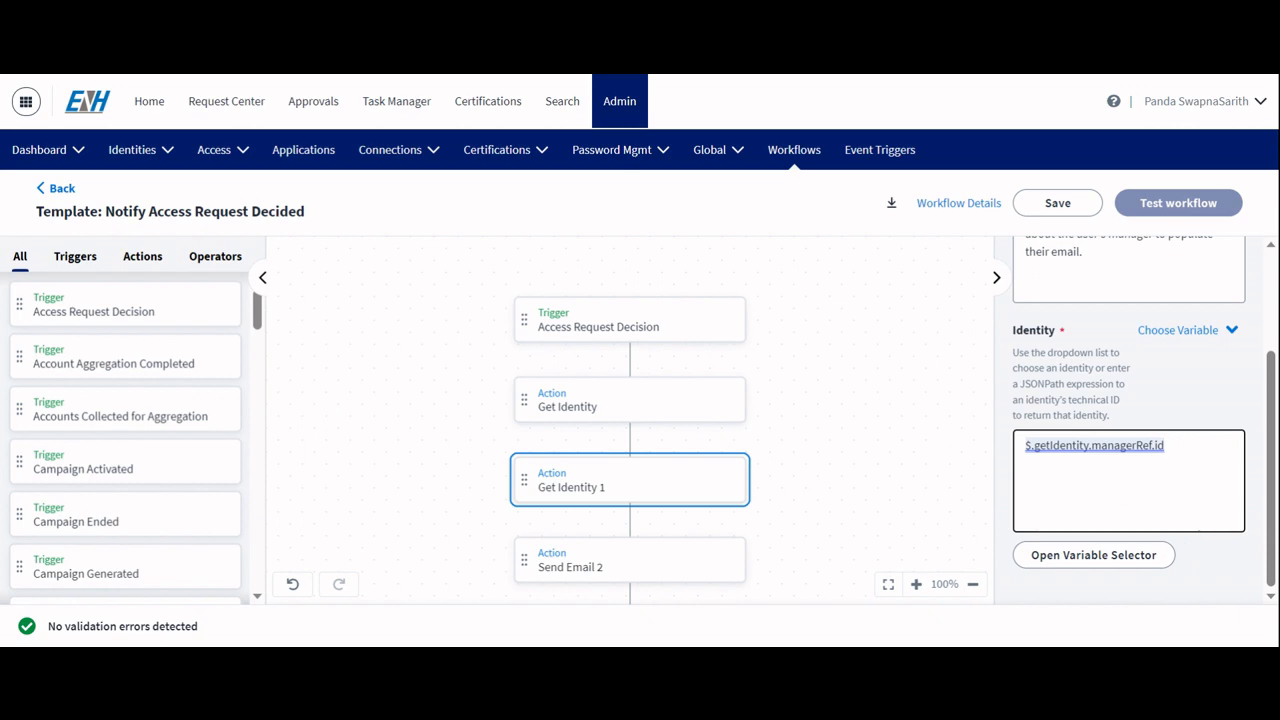
# Step: Open the Send Email 2 action and review its recipient email addresses expression
pyautogui.scroll(-2, 719, 407)
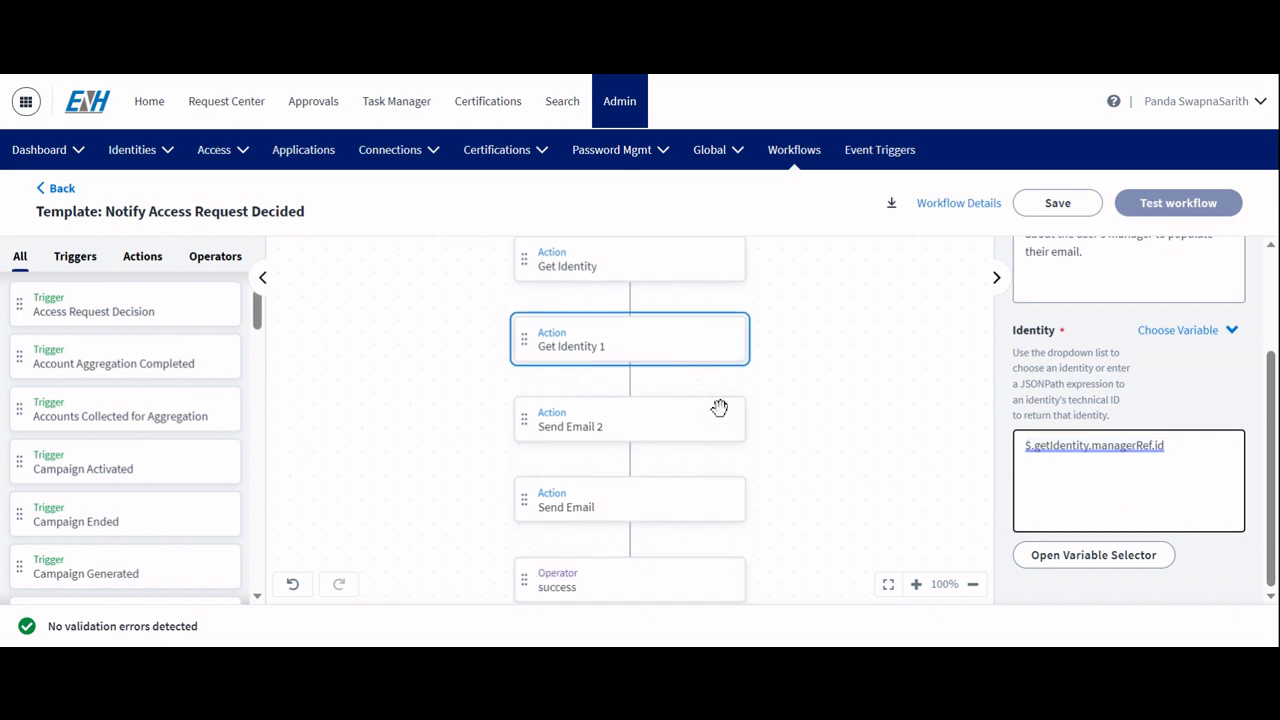
pyautogui.click(614, 426)
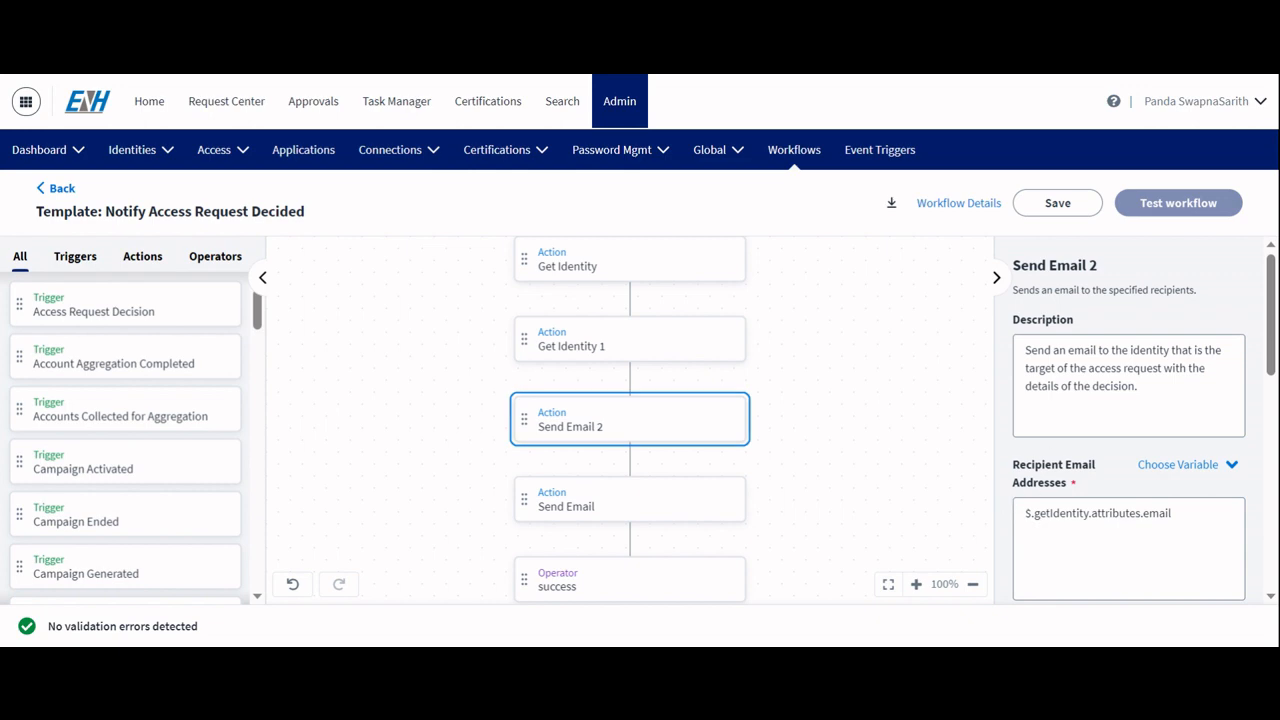
pyautogui.scroll(-1, 1140, 420)
pyautogui.scroll(1, 1140, 420)
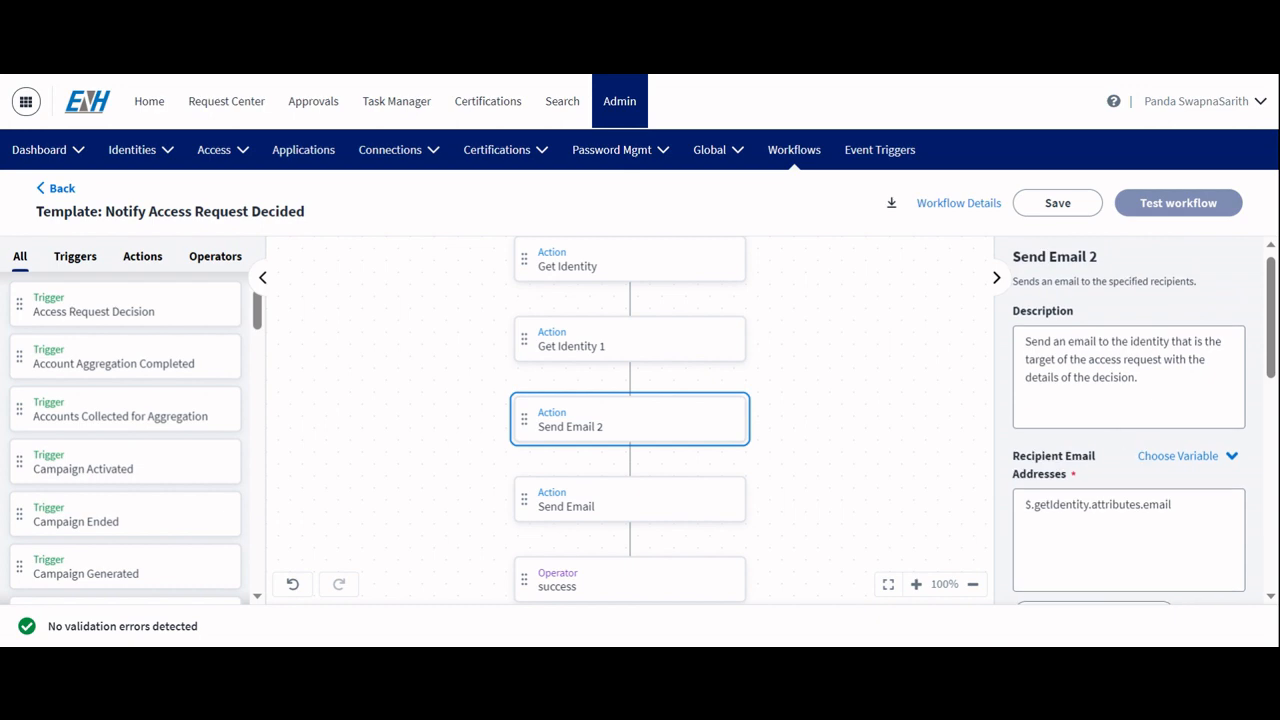
pyautogui.scroll(-3, 1140, 420)
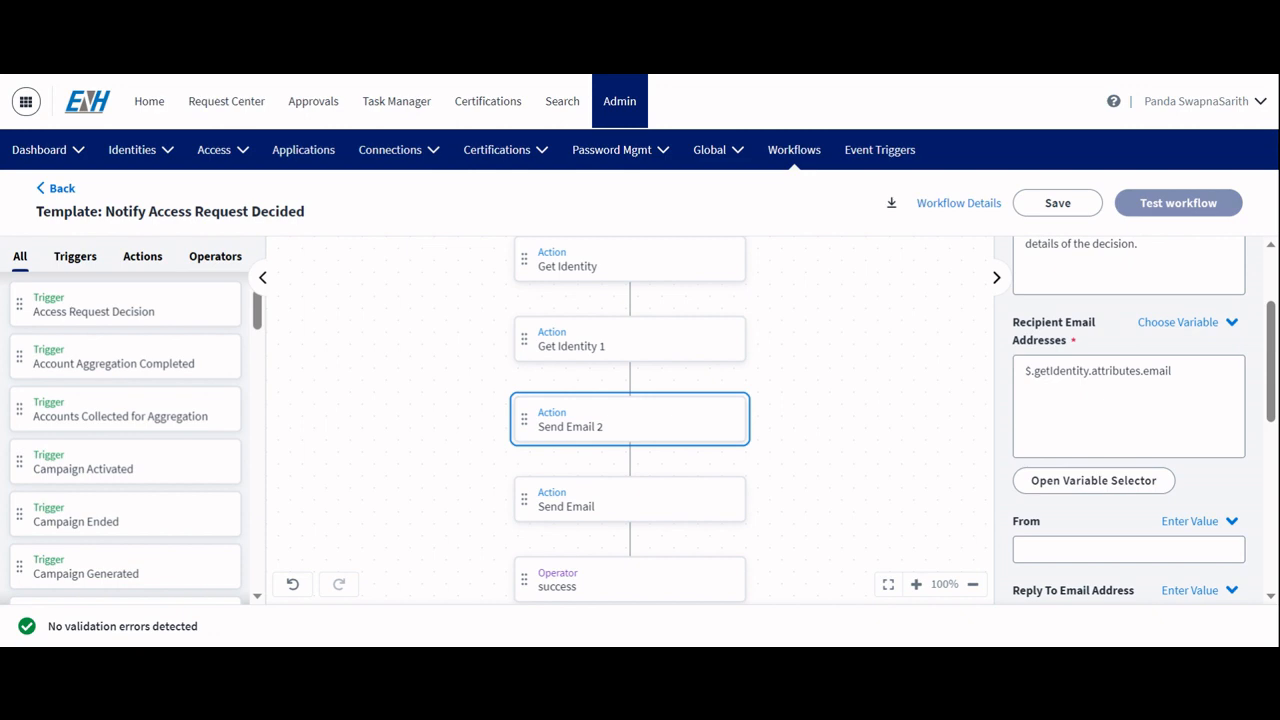
pyautogui.click(1172, 371)
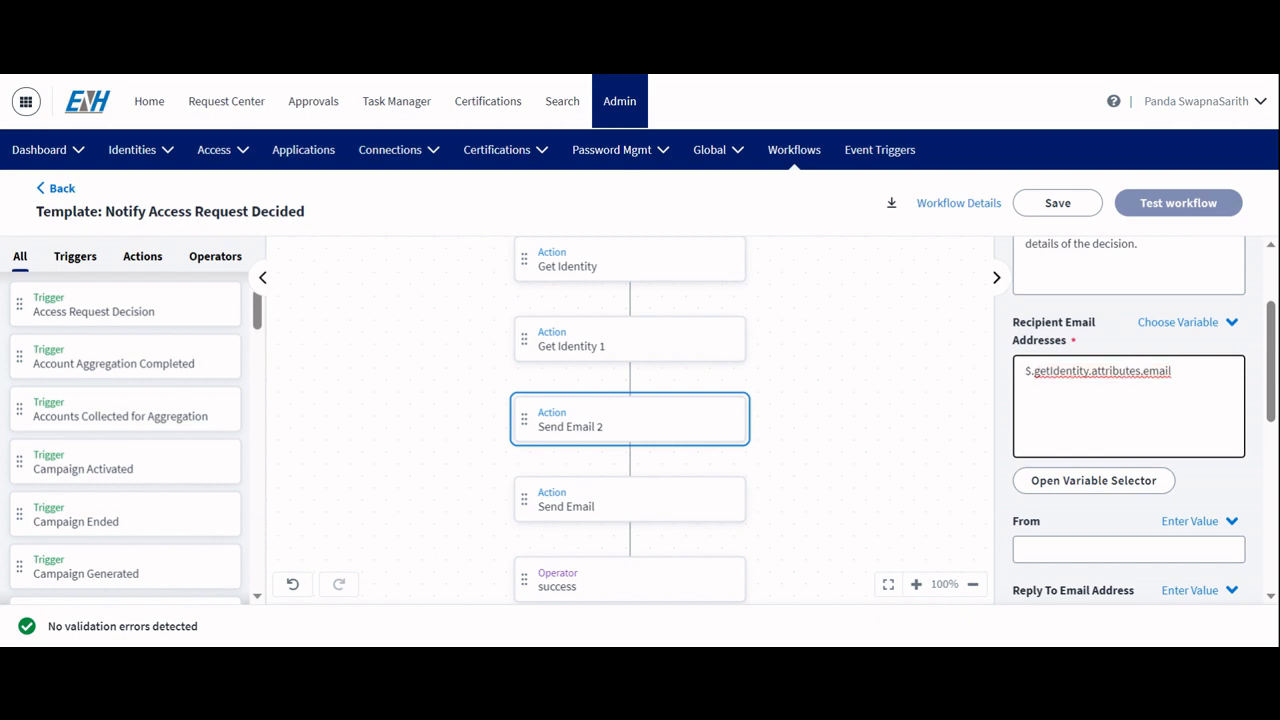
# Step: Review the subject, body text and templating context of the Send Email 2 action
pyautogui.scroll(-1, 1128, 420)
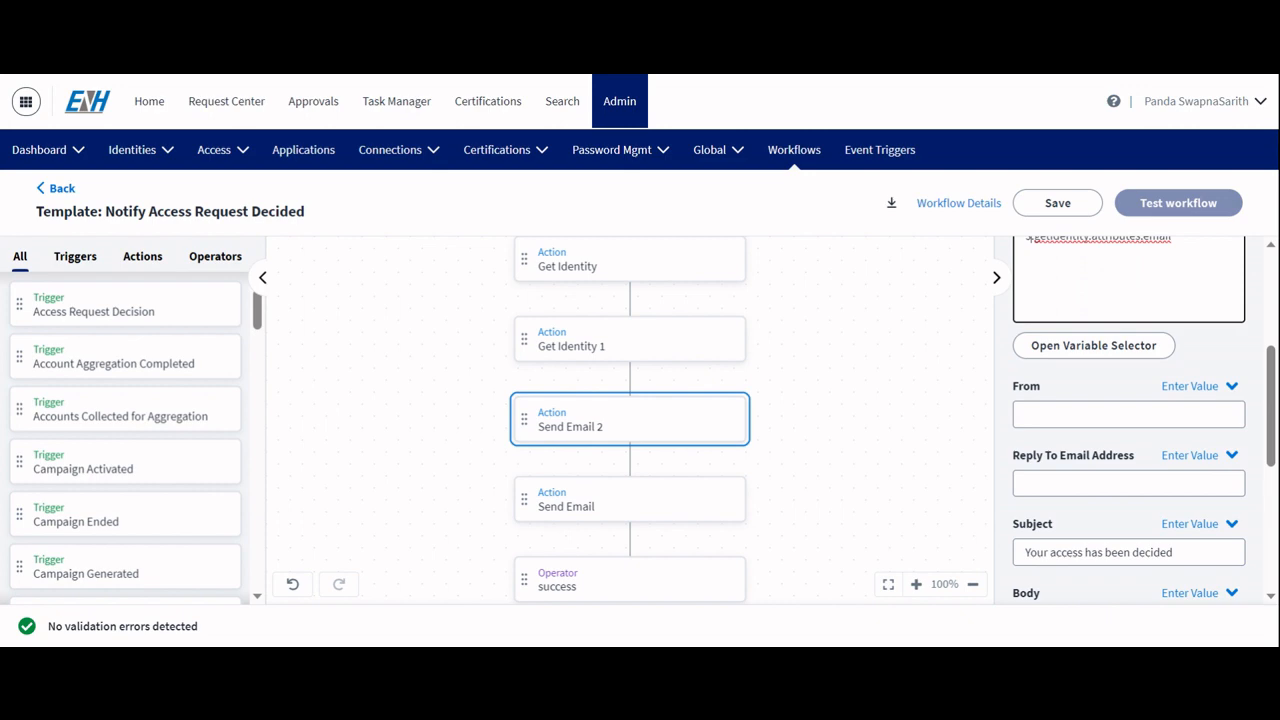
pyautogui.scroll(-2, 1128, 420)
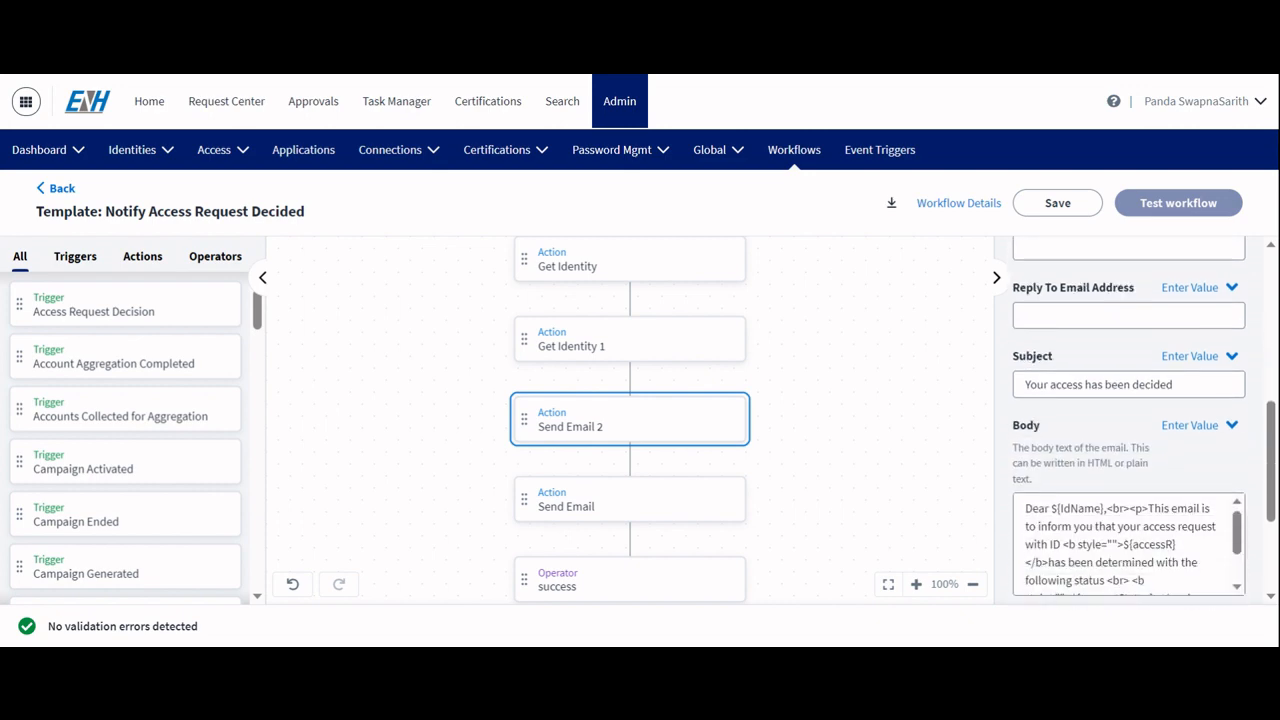
pyautogui.click(1112, 375)
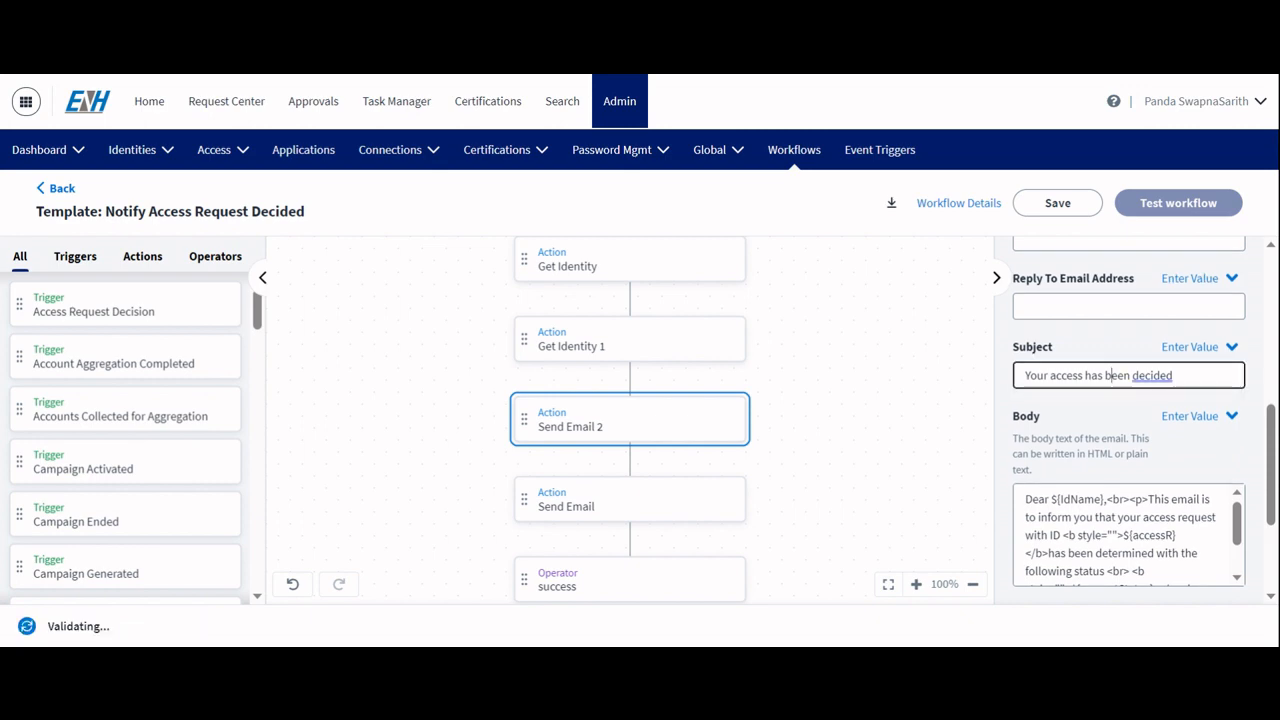
pyautogui.scroll(-1, 1128, 420)
pyautogui.scroll(-1, 1128, 420)
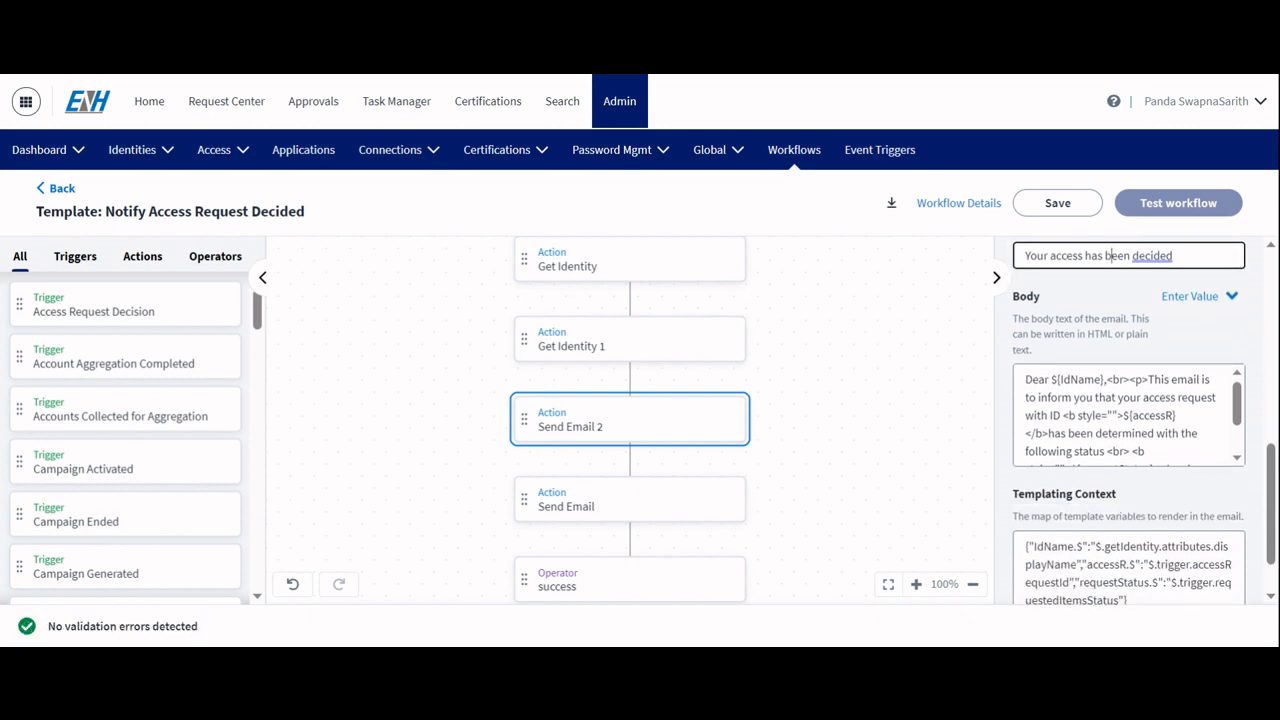
pyautogui.click(1120, 415)
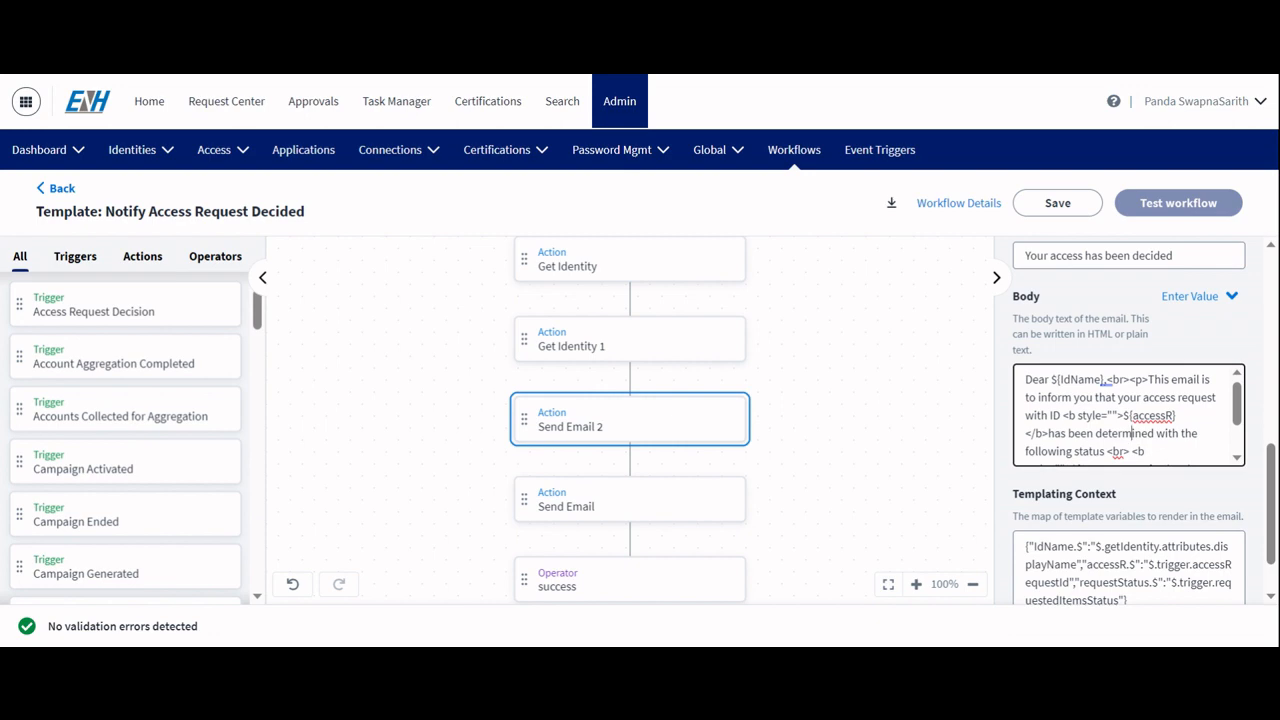
pyautogui.scroll(-1, 1128, 415)
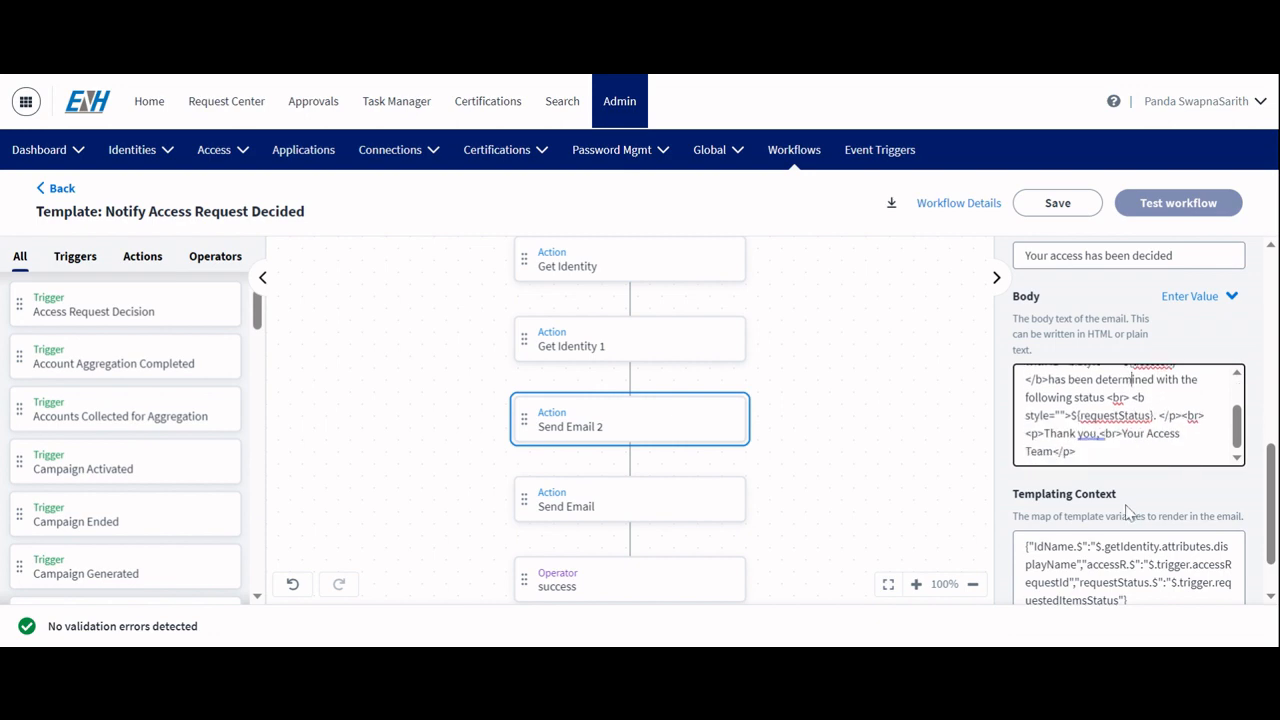
pyautogui.scroll(-1, 1128, 510)
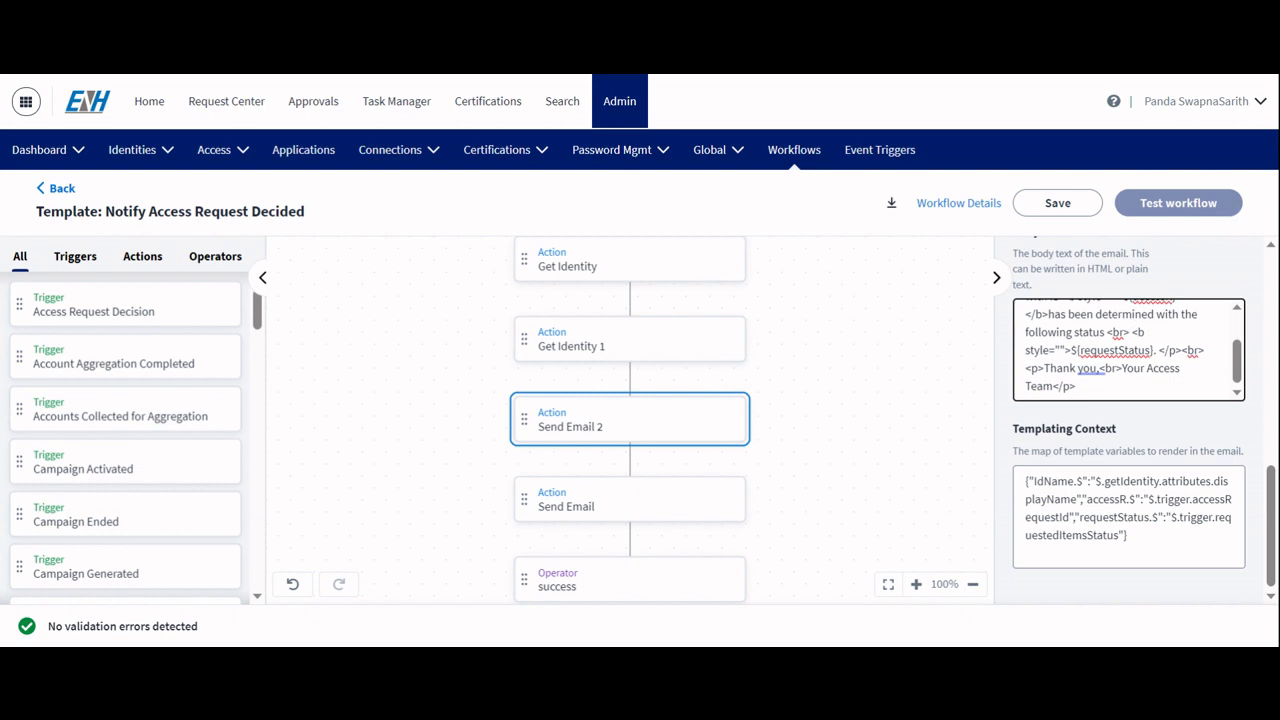
# Step: Replace Send Email 2's templating context with pasted JSON adding requestedObjectType and requestedObjectName variables
pyautogui.click(1079, 517)
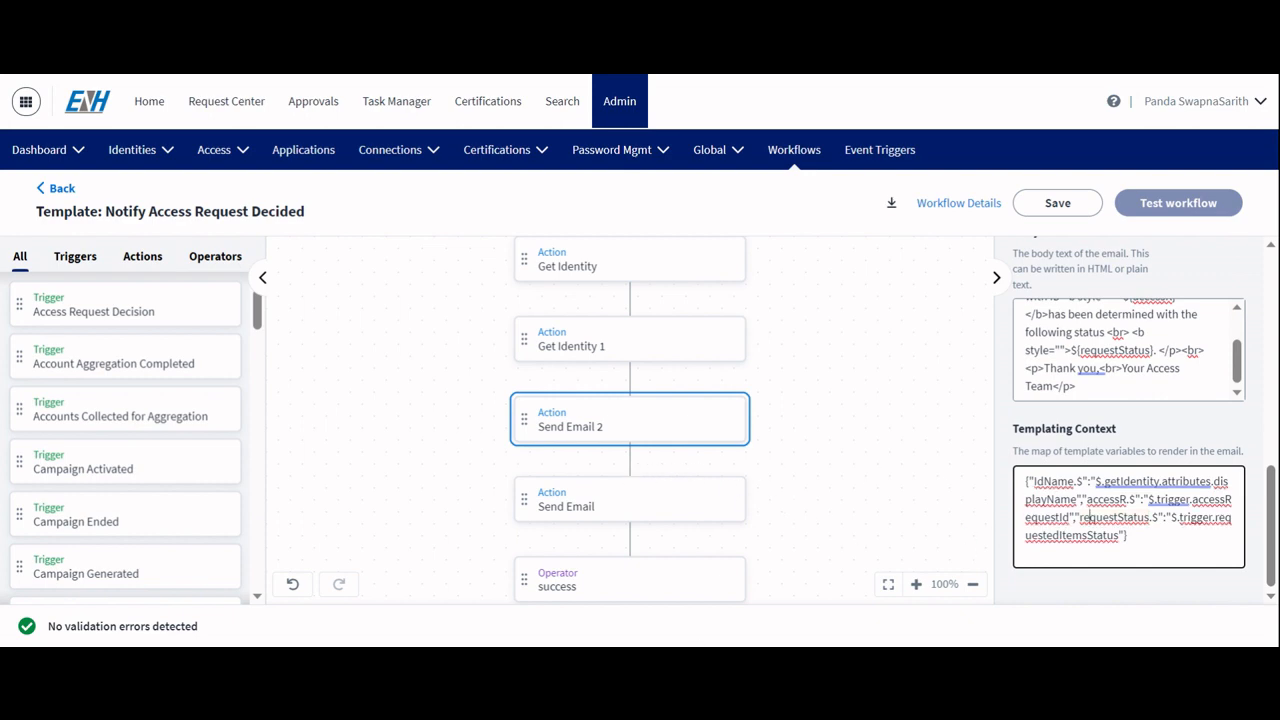
pyautogui.press('Tab')
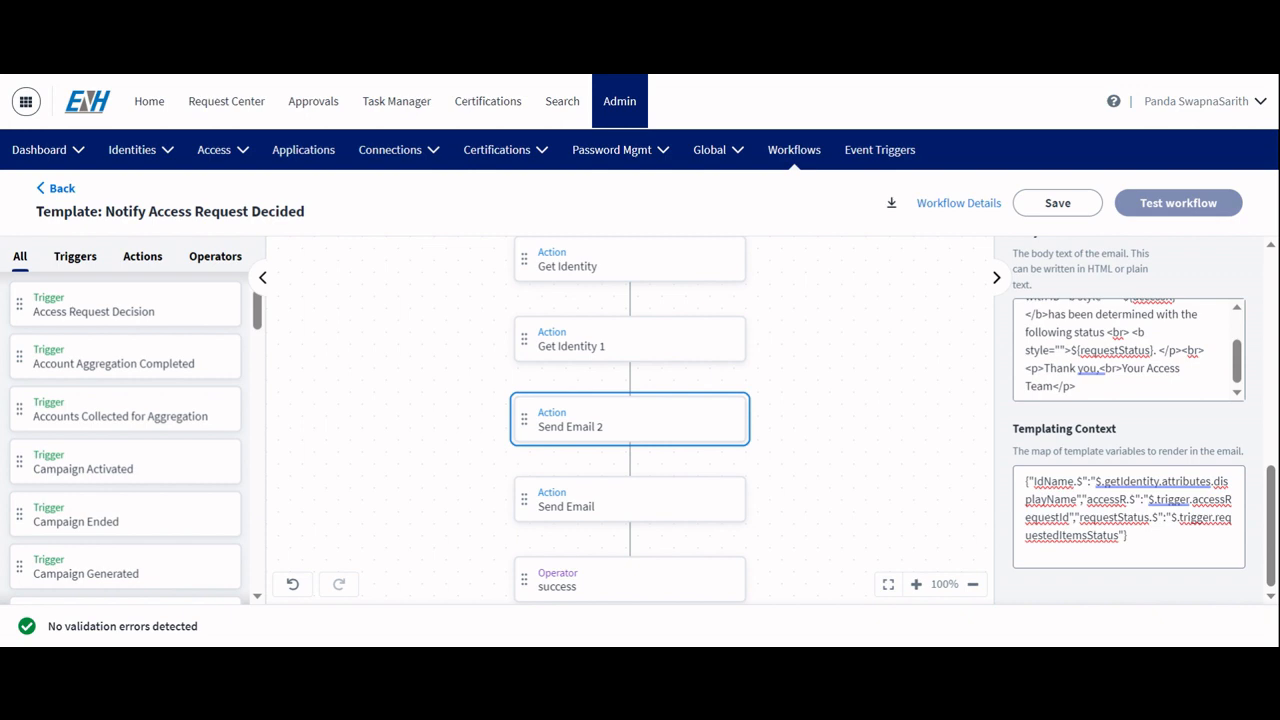
pyautogui.click(1090, 516)
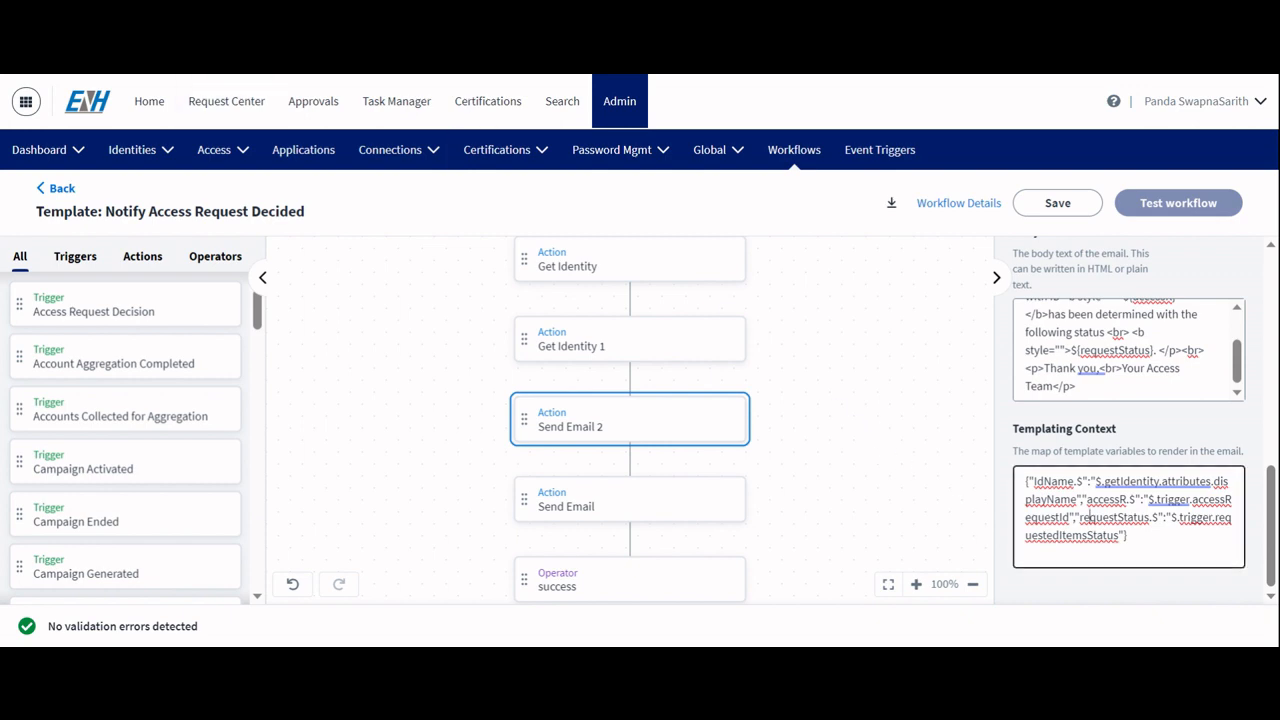
pyautogui.hotkey('ctrl', 'a')
pyautogui.hotkey('ctrl', 'v')
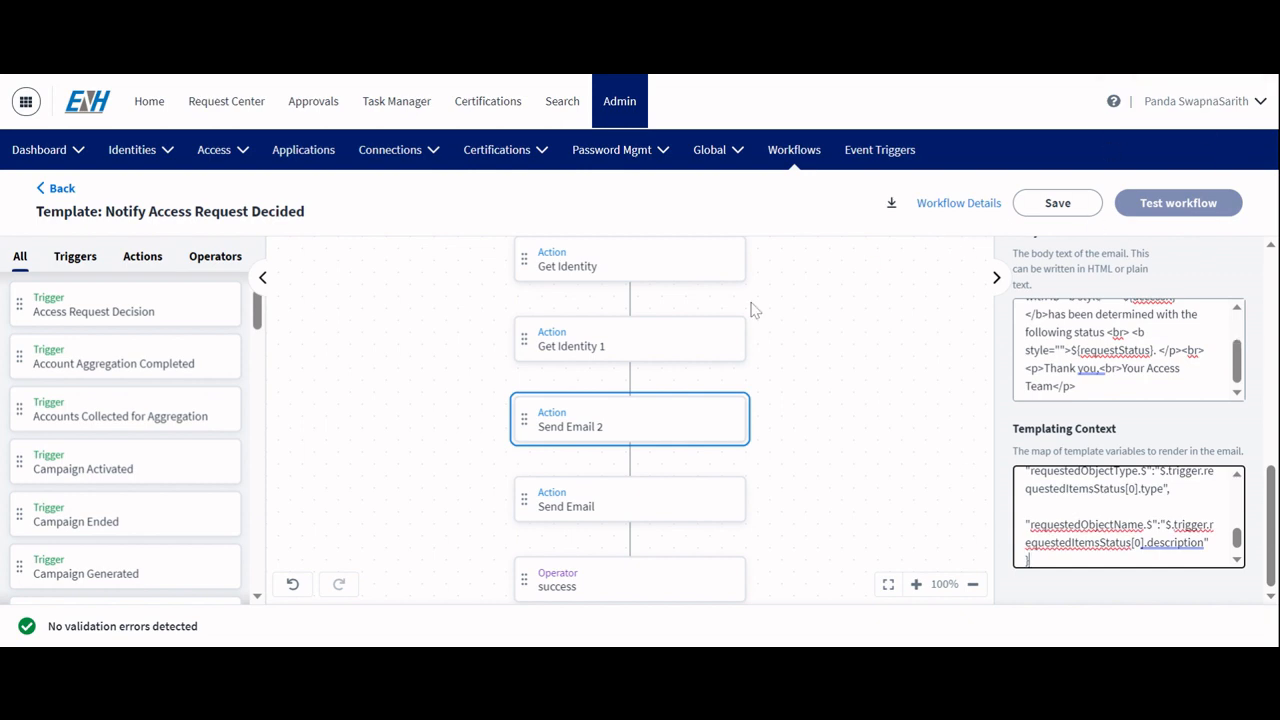
# Step: Replace Send Email 2's body with pasted HTML that mentions the requested object type and name
pyautogui.click(678, 366)
pyautogui.click(1128, 350)
pyautogui.hotkey('ctrl', 'a')
pyautogui.hotkey('ctrl', 'v')
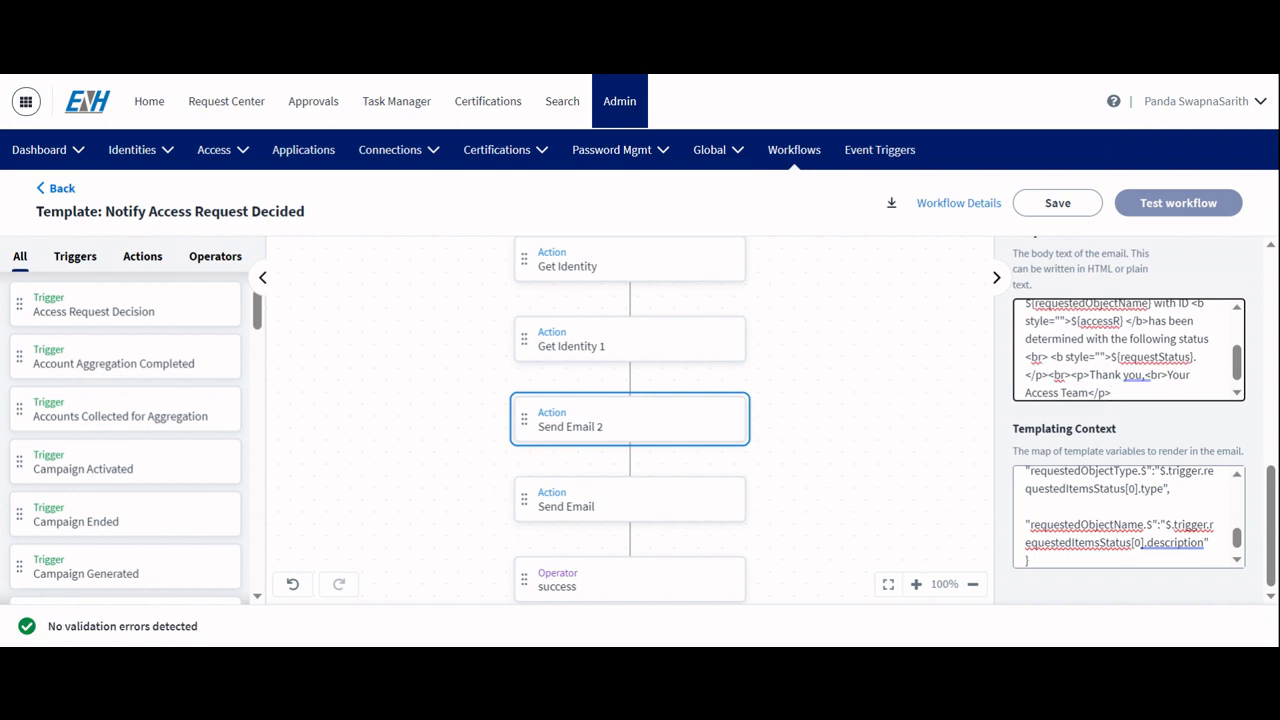
# Step: Open the Send Email action and review its recipient email addresses expression and subject
pyautogui.scroll(2, 1128, 350)
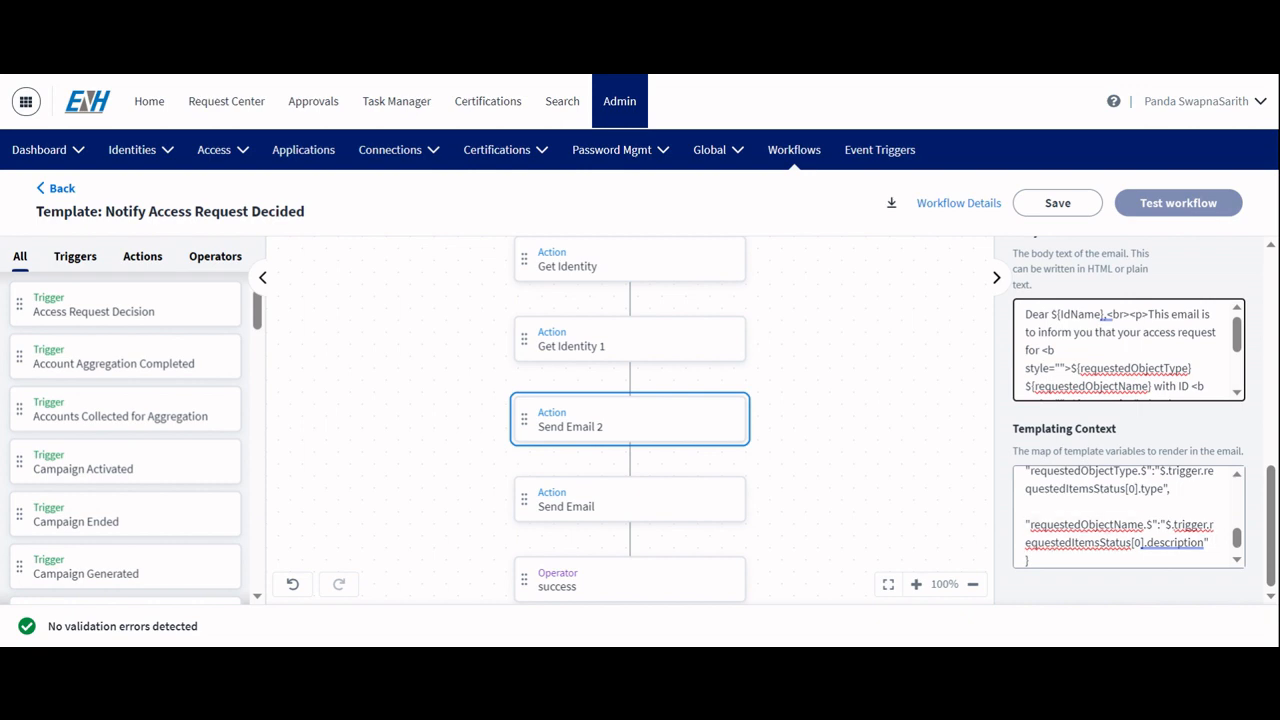
pyautogui.click(590, 498)
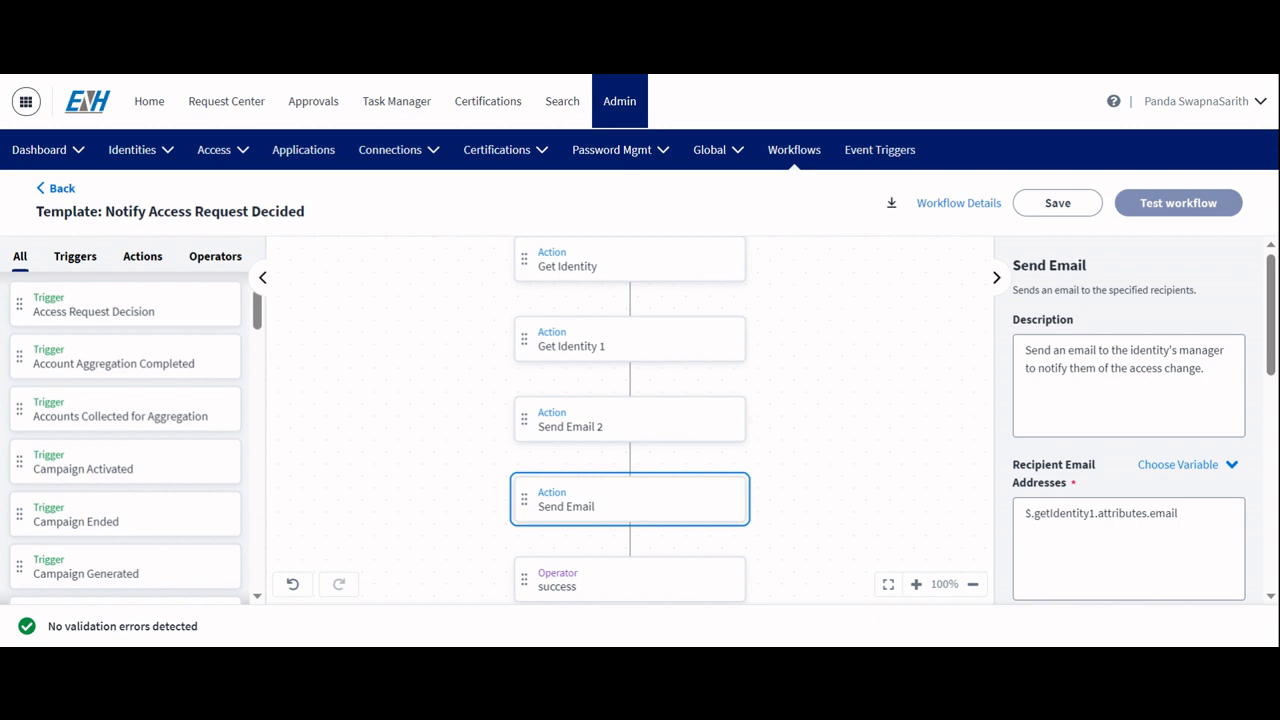
pyautogui.scroll(-4, 1140, 420)
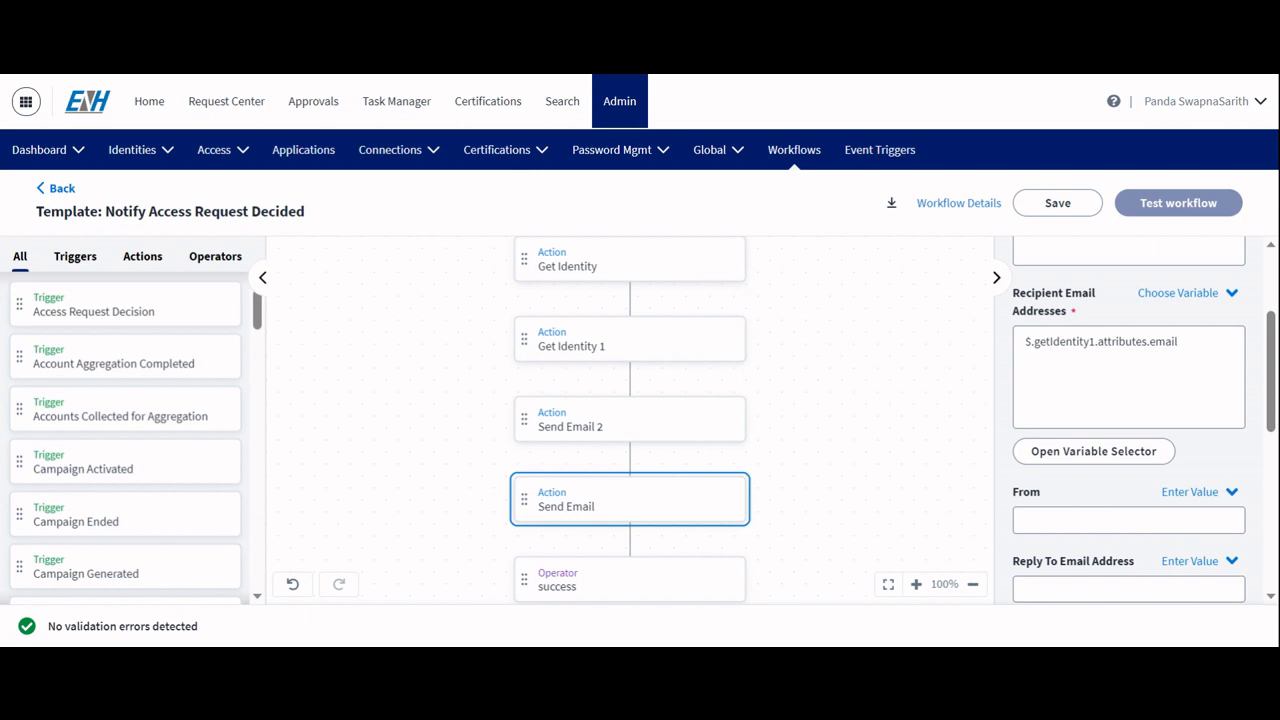
pyautogui.doubleClick(1165, 342)
pyautogui.hotkey('ctrl', 'a')
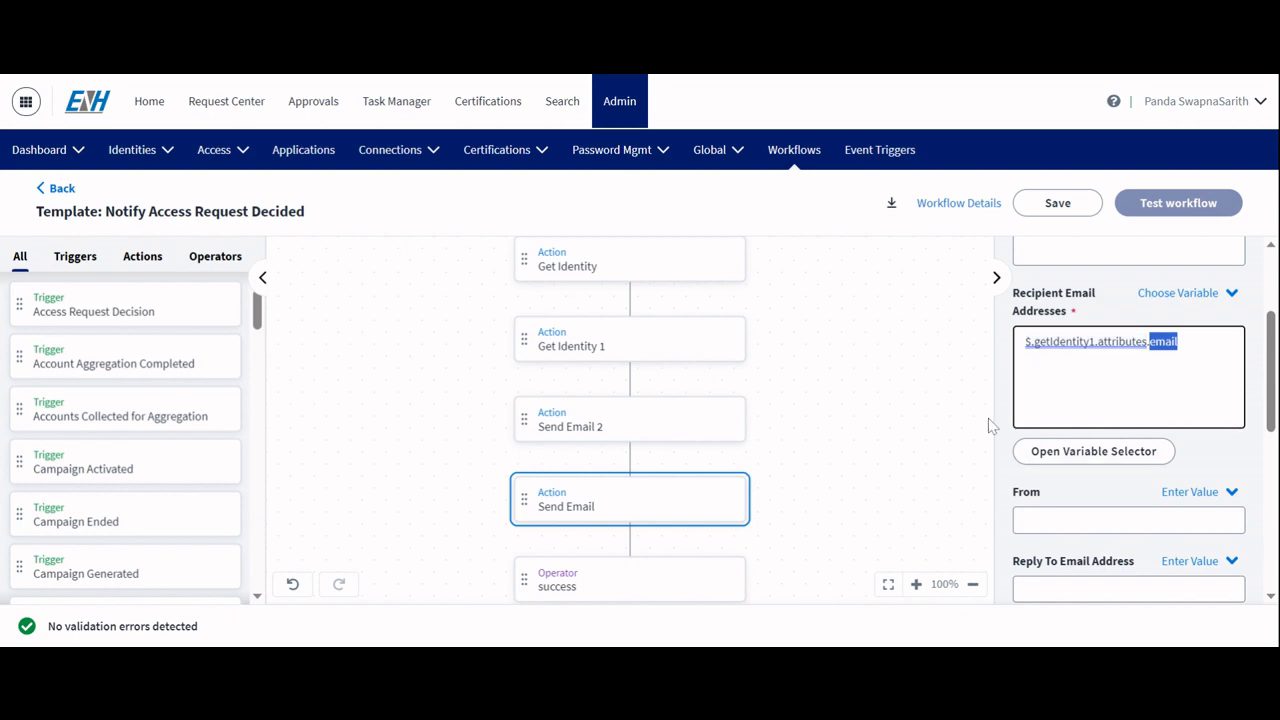
pyautogui.scroll(-3, 1172, 449)
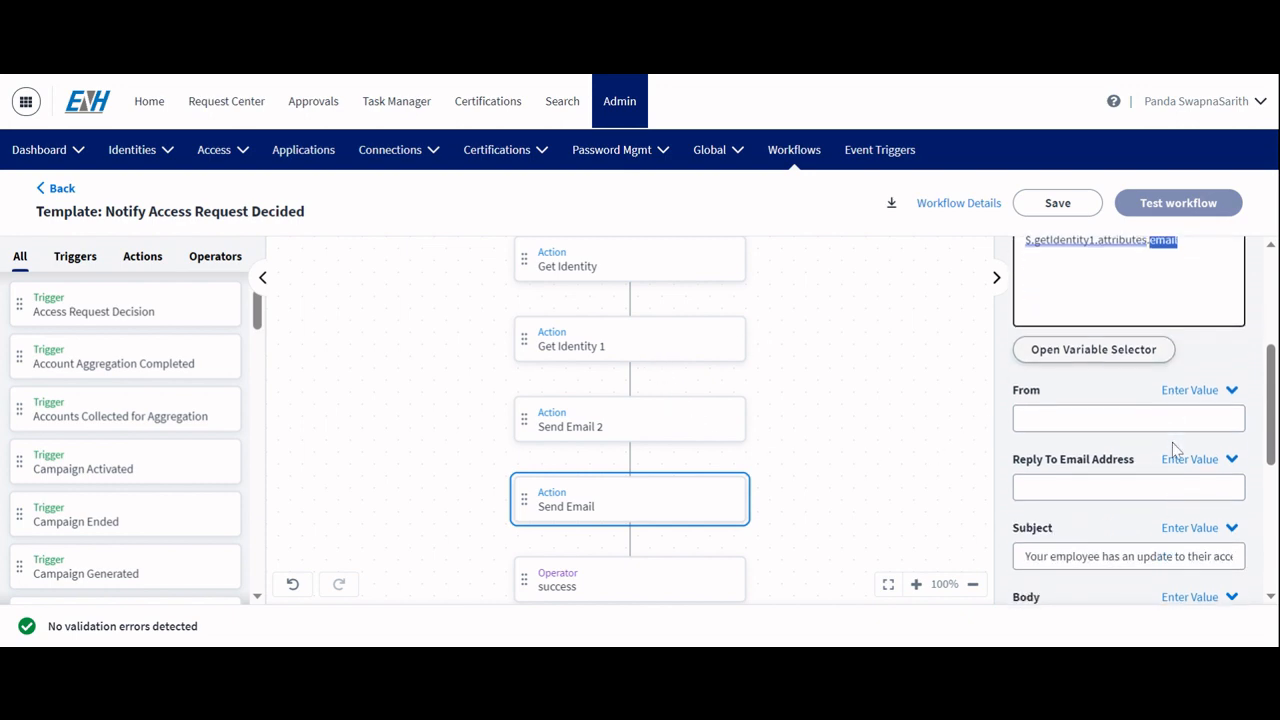
pyautogui.scroll(-2, 1175, 449)
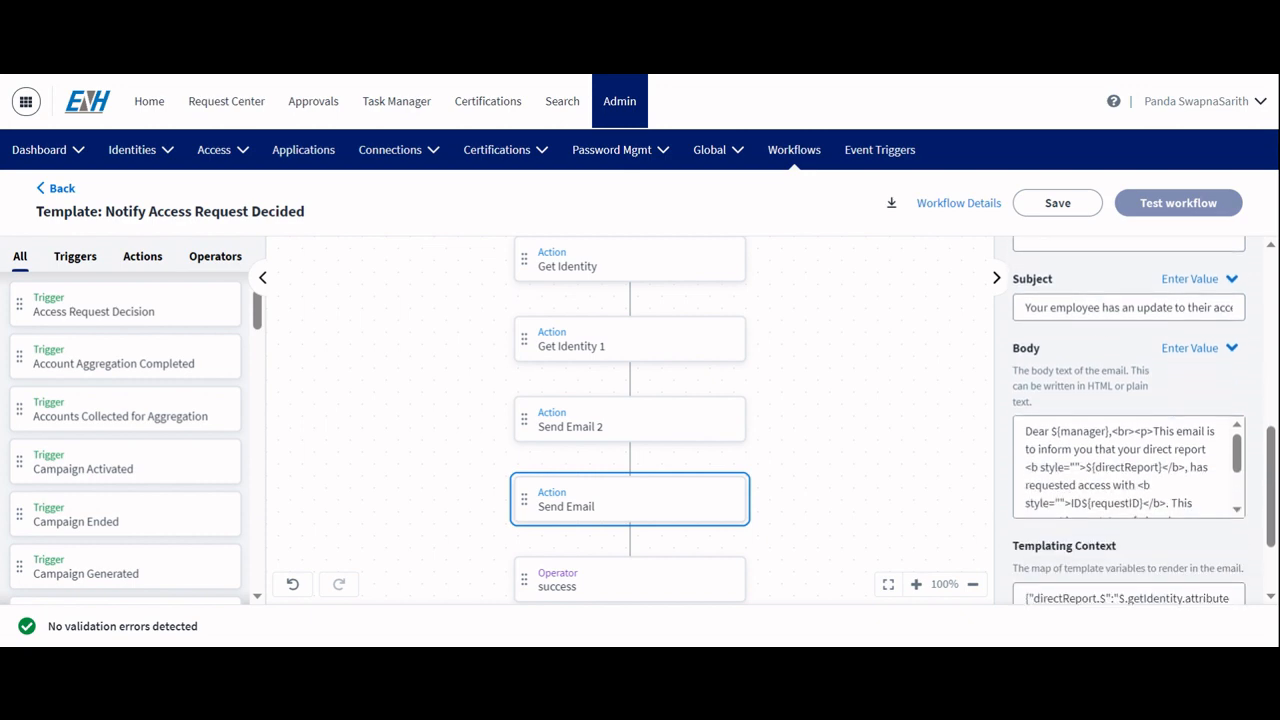
# Step: Replace the Send Email body with pasted HTML that adds the approver ID and application name
pyautogui.click(1060, 447)
pyautogui.hotkey('ctrl', 'a')
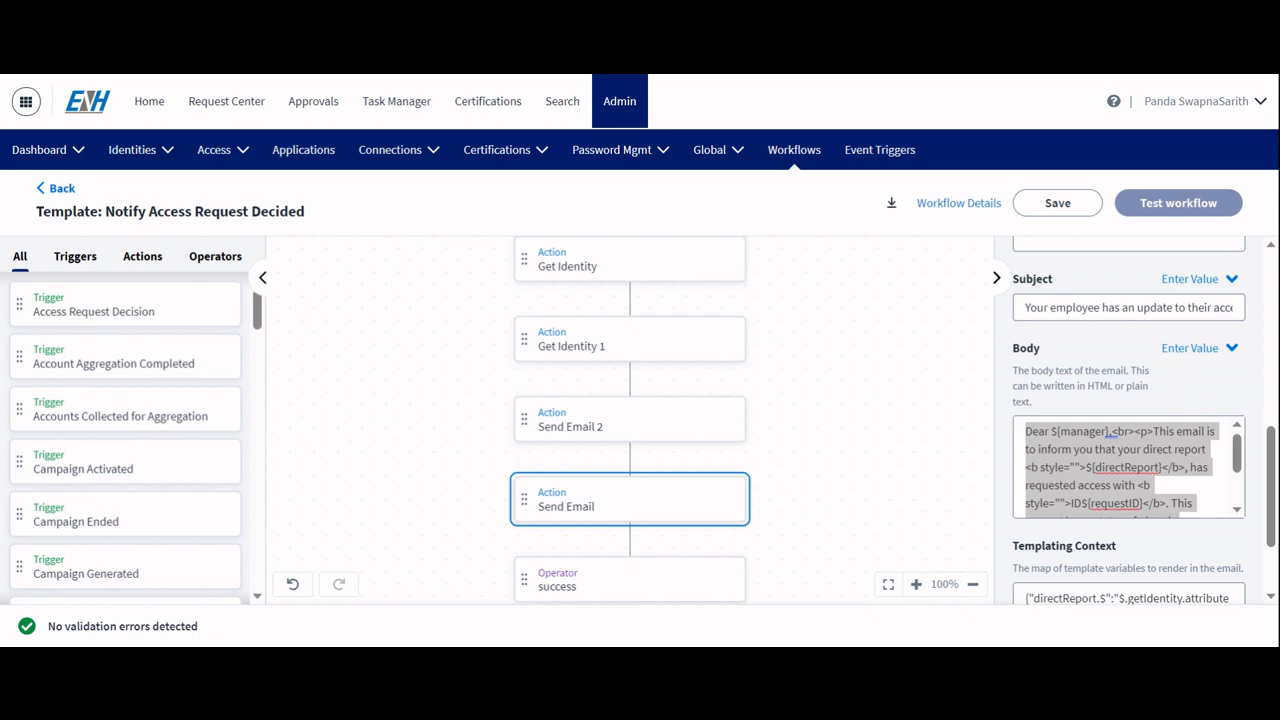
pyautogui.hotkey('alt', 'Tab')
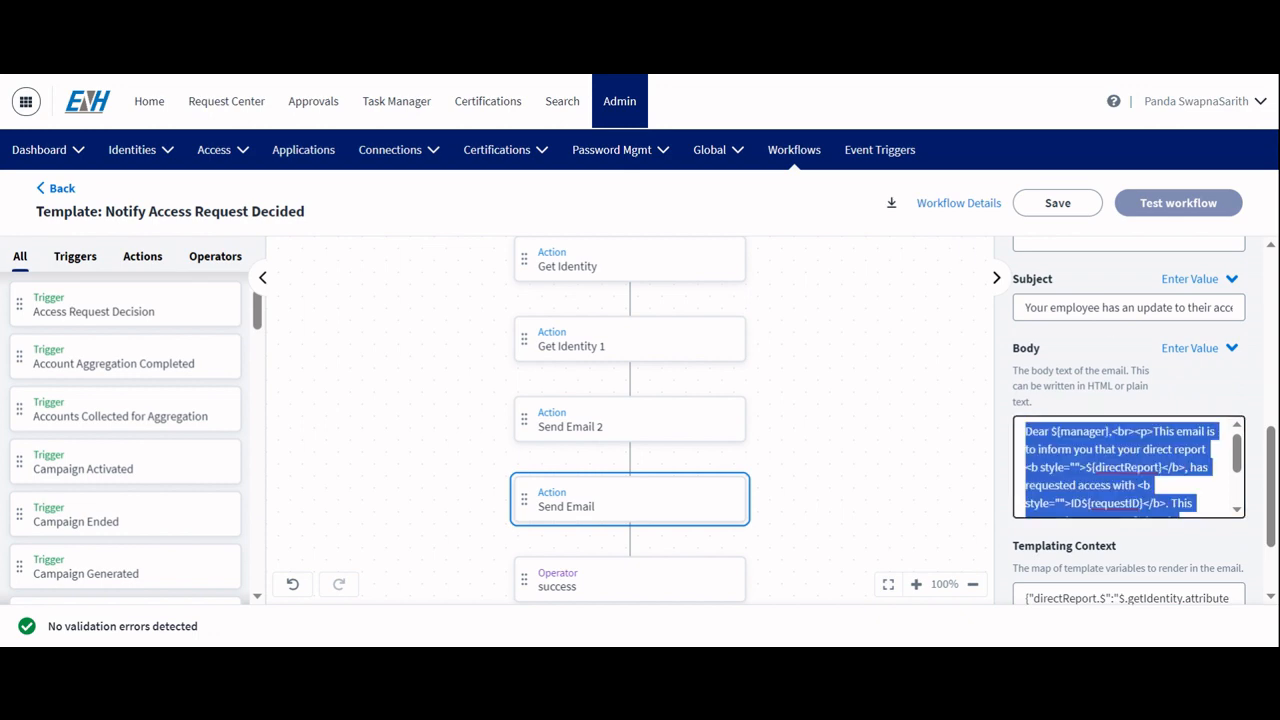
pyautogui.hotkey('ctrl', 'v')
pyautogui.press('BackSpace')
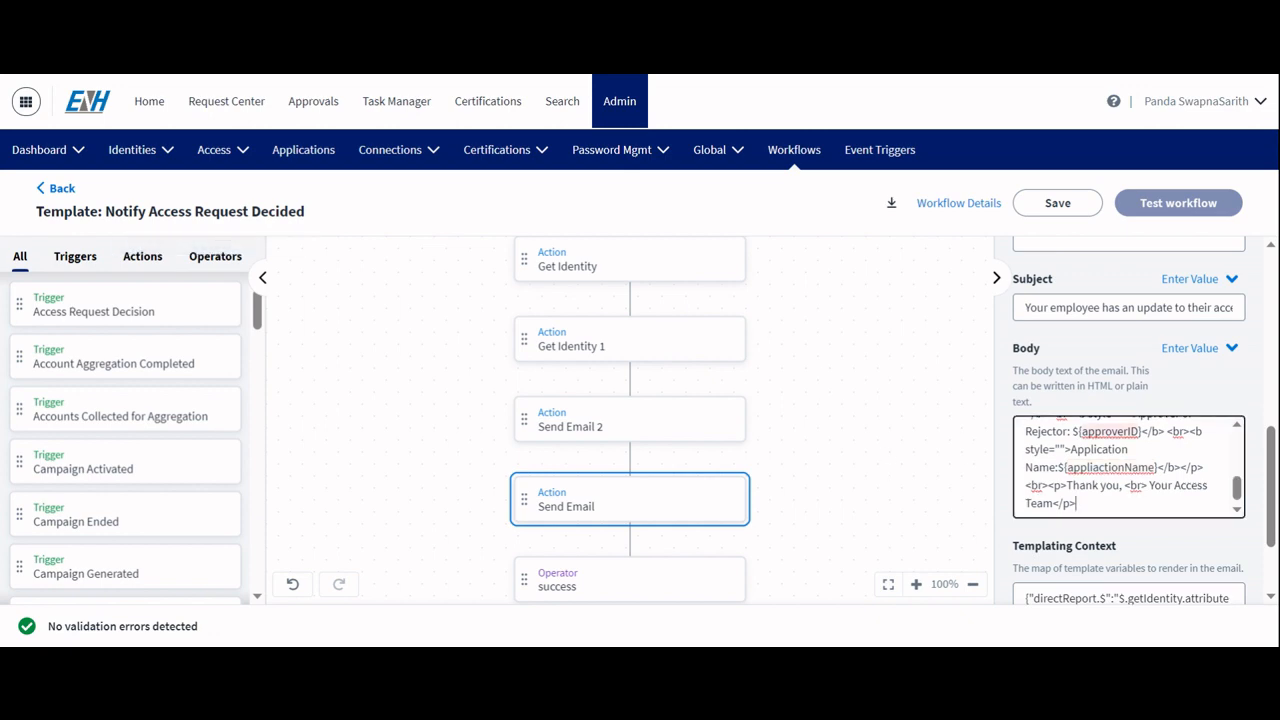
# Step: Replace the Send Email templating context with pasted JSON adding an appliactionName variable from clientMetadata.applicationName
pyautogui.scroll(-1, 1110, 432)
pyautogui.click(1110, 486)
pyautogui.hotkey('ctrl', 'a')
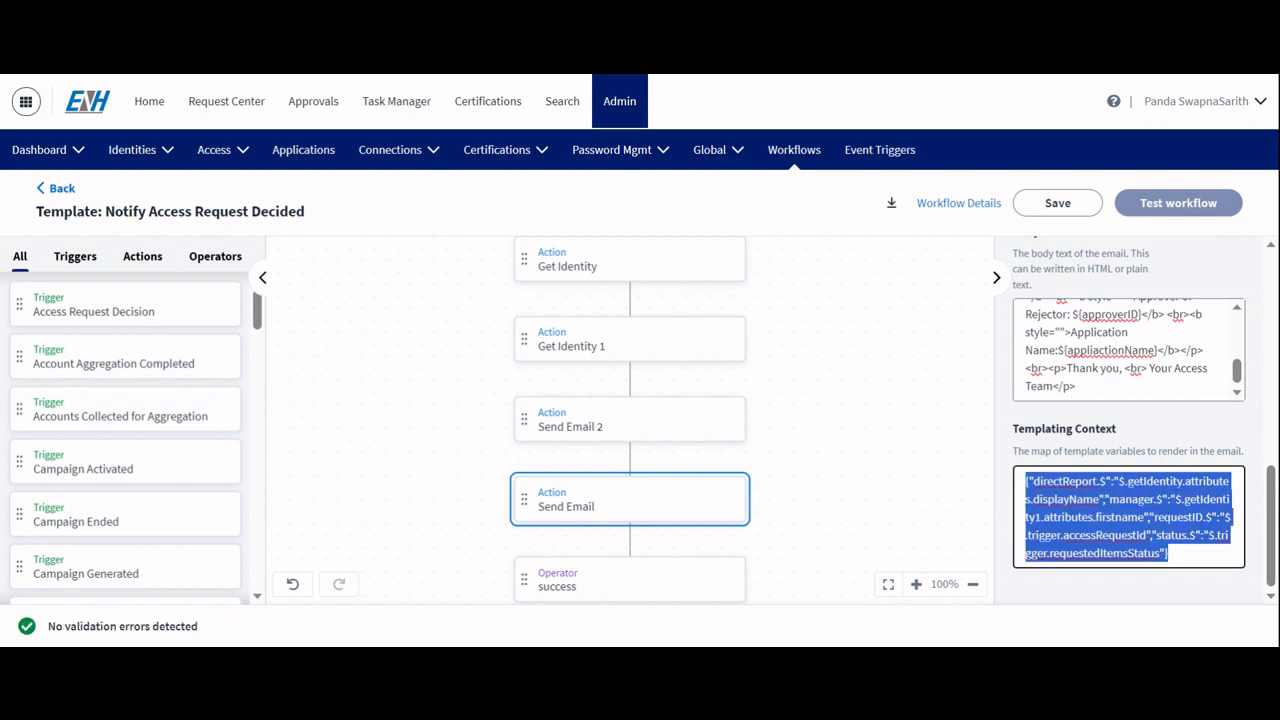
pyautogui.hotkey('ctrl', 'v')
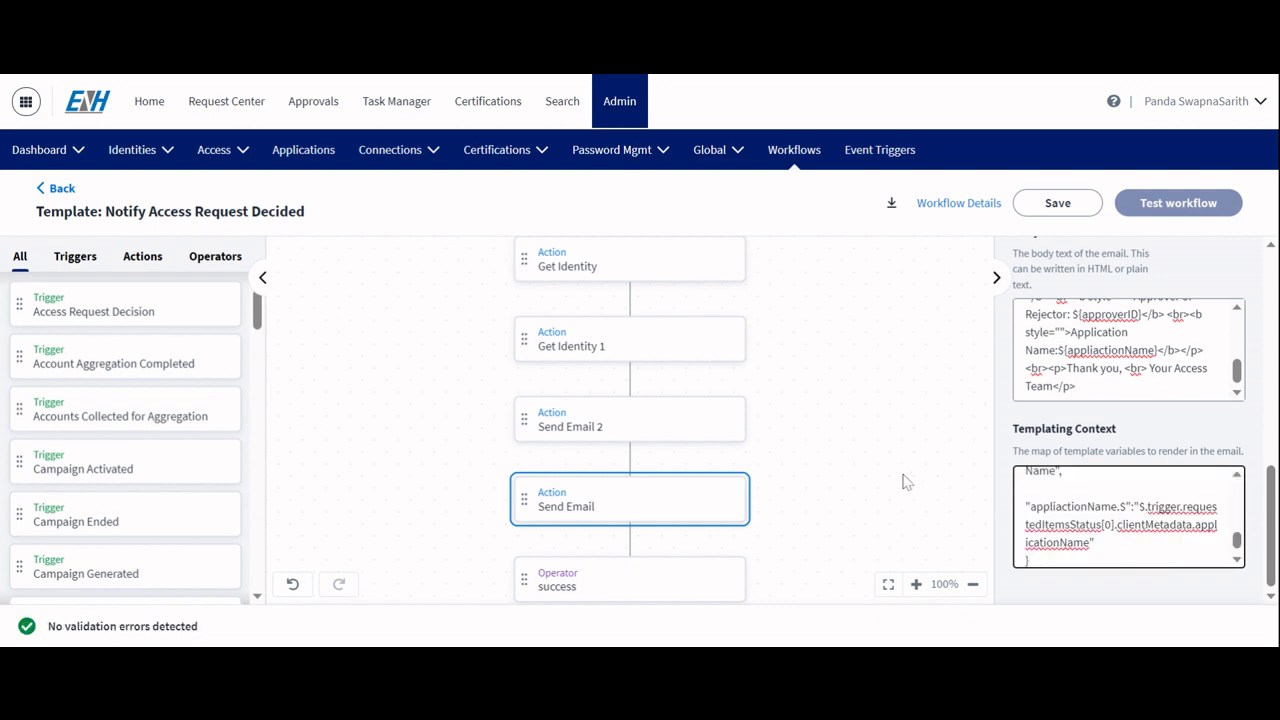
# Step: Save the workflow changes
pyautogui.scroll(-3, 906, 482)
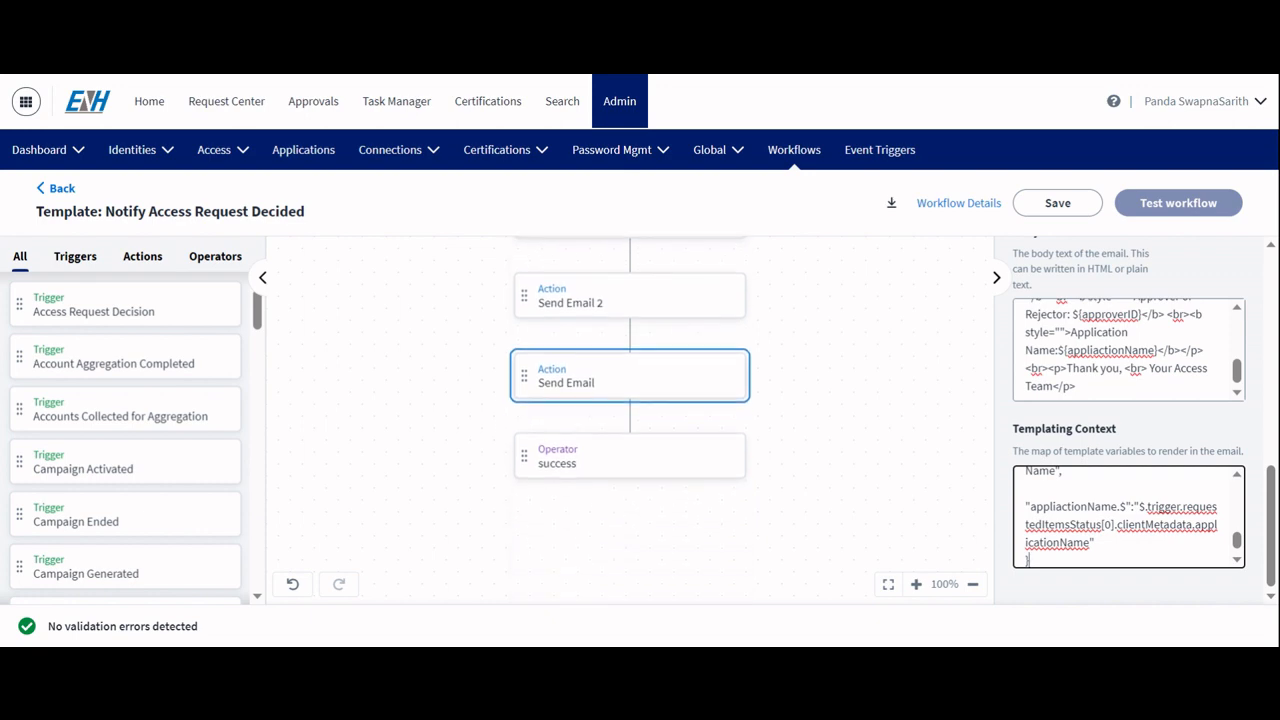
pyautogui.click(645, 459)
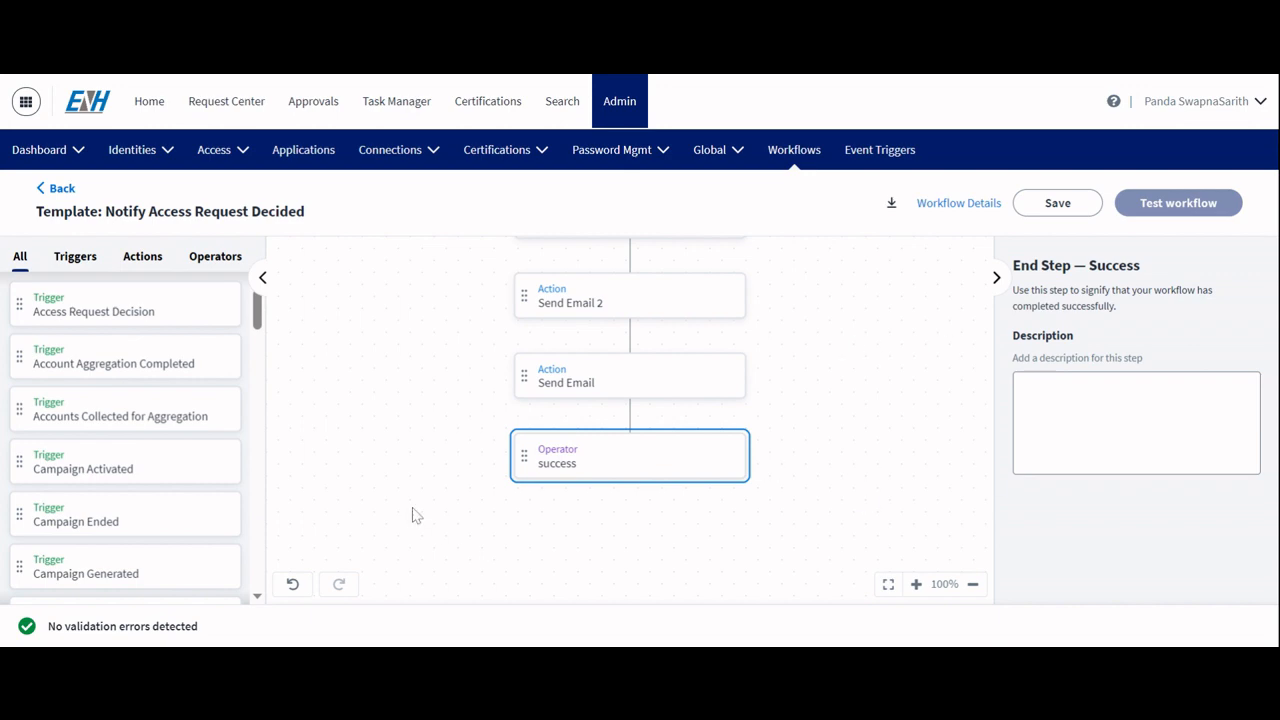
pyautogui.click(1035, 218)
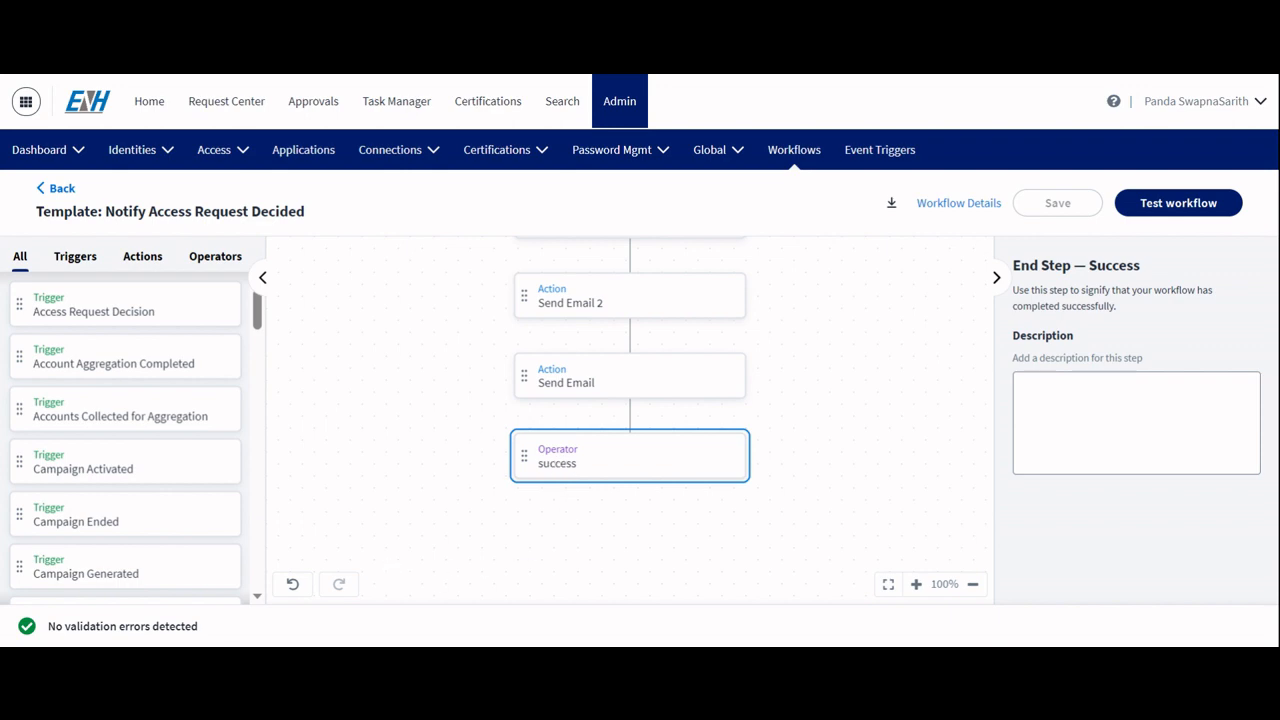
# Step: Open the workflow test setup and review its instructions and default test input
pyautogui.moveTo(46, 626); pyautogui.dragTo(240, 626)
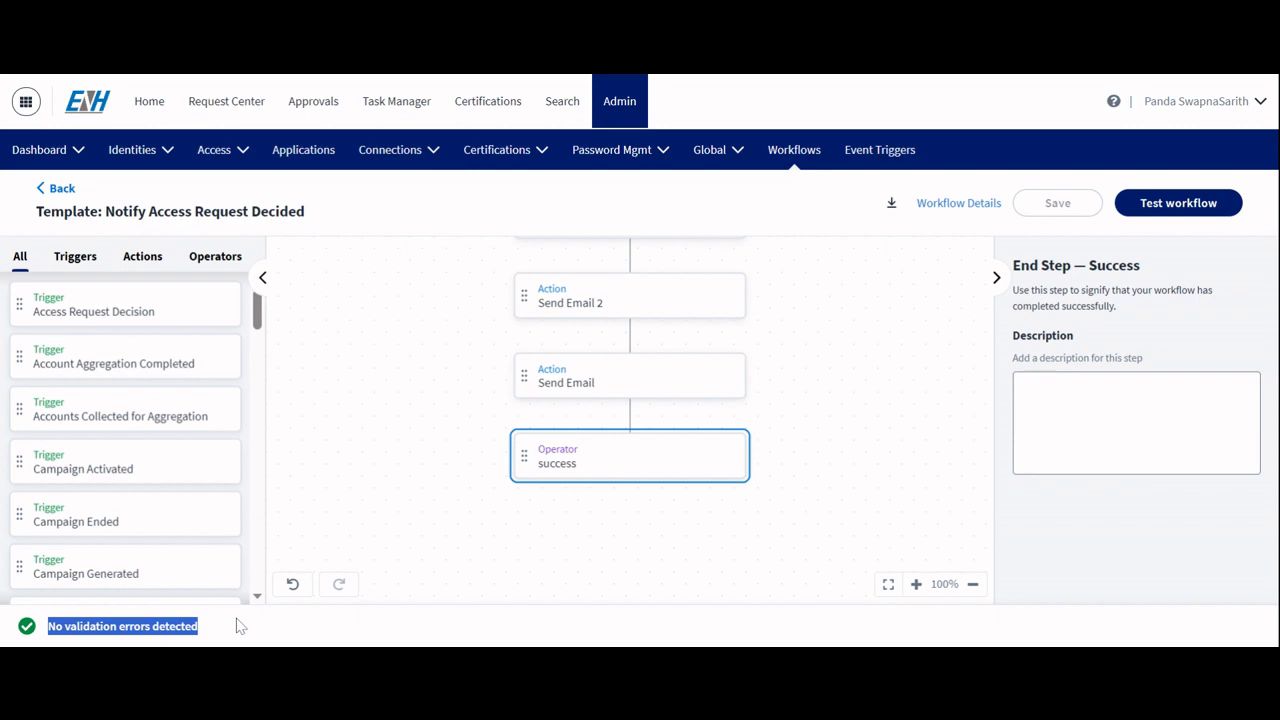
pyautogui.click(399, 522)
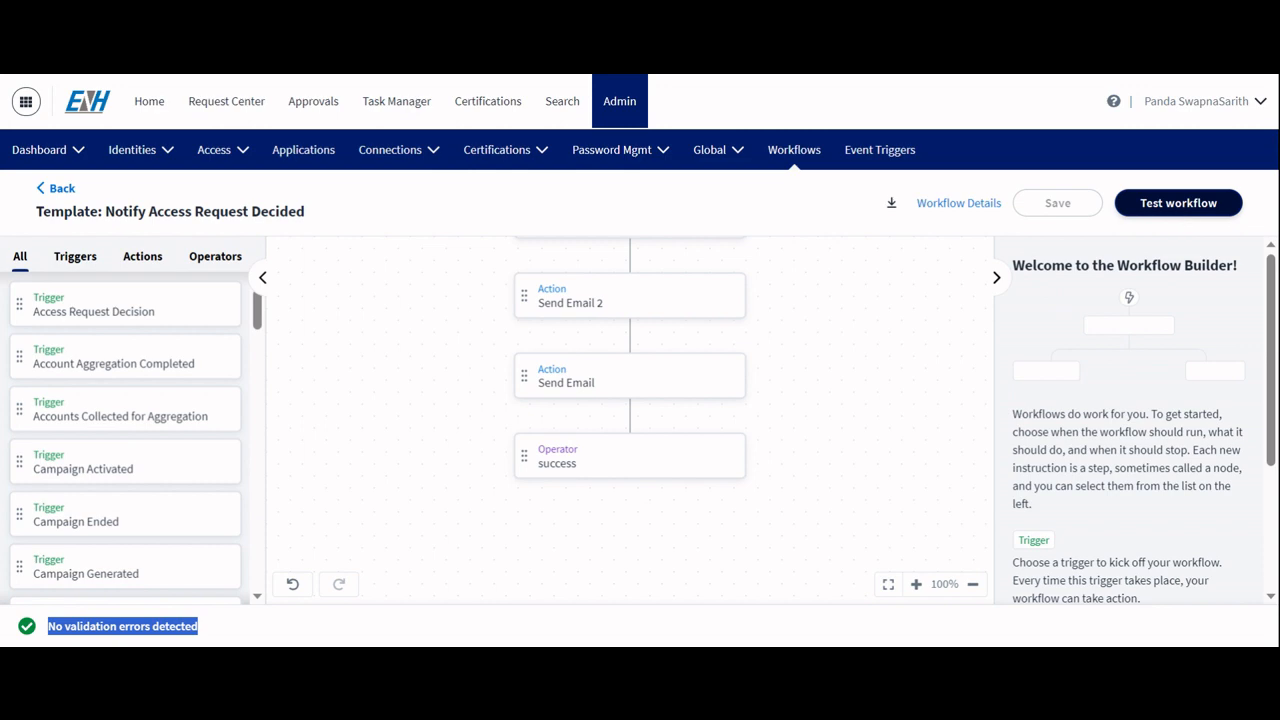
pyautogui.click(1178, 205)
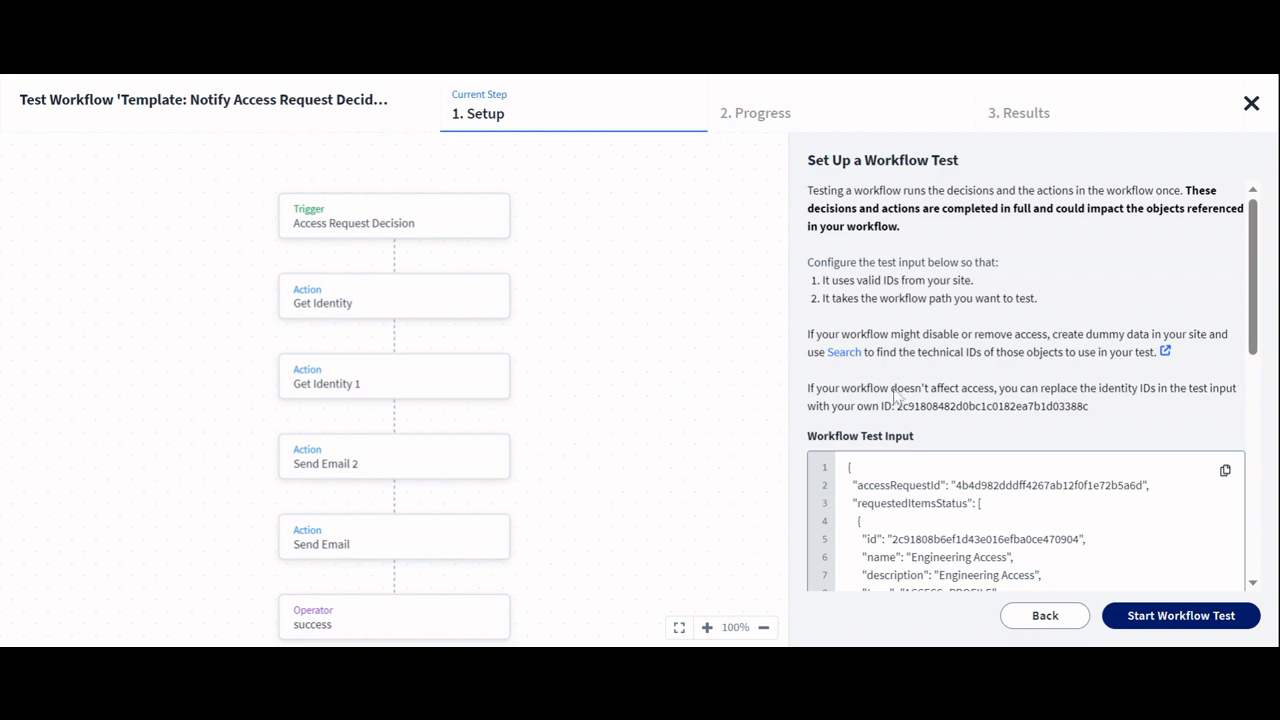
pyautogui.scroll(-2, 1080, 452)
pyautogui.scroll(-1, 1080, 456)
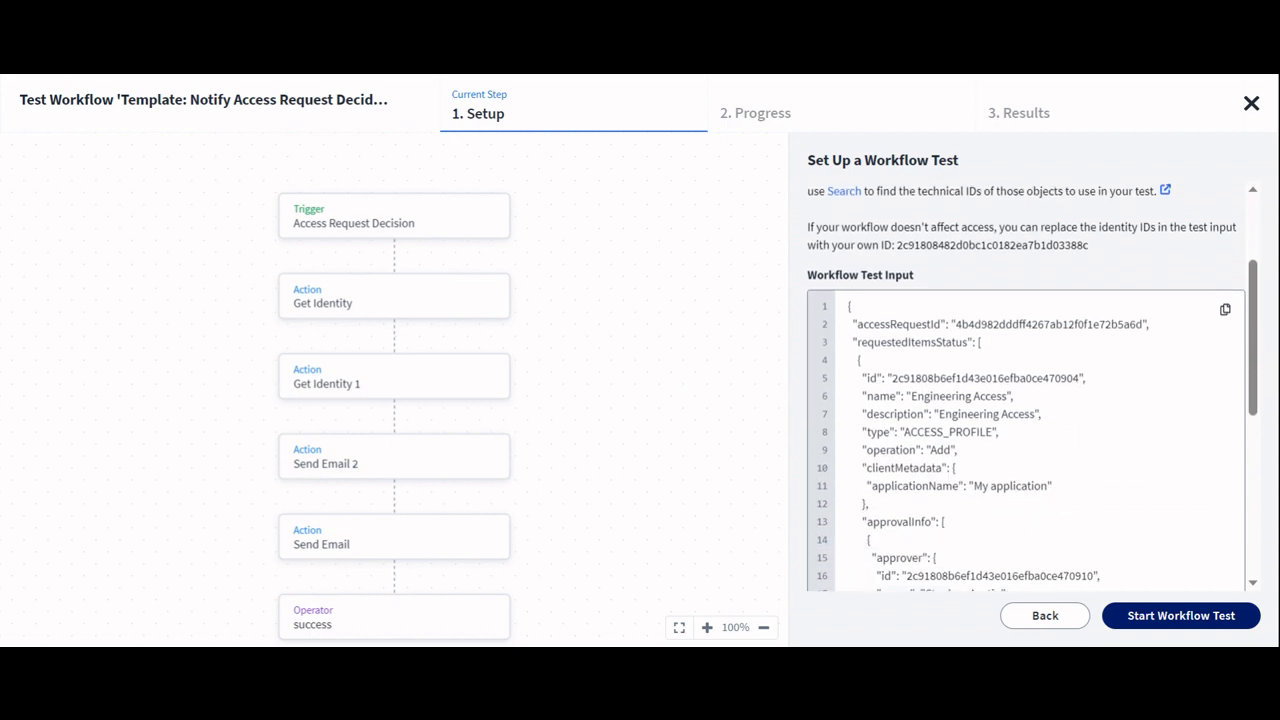
pyautogui.scroll(3, 1030, 387)
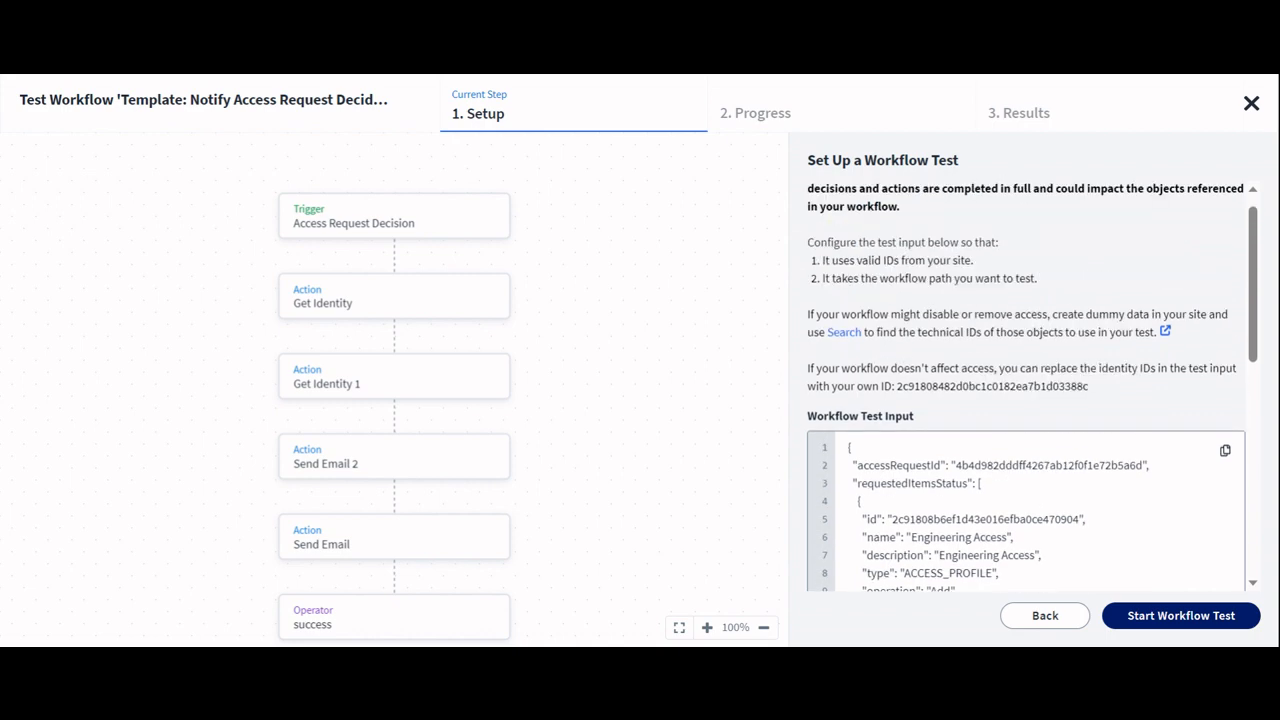
# Step: Replace the workflow test input with pasted JSON for an actual access request decision
pyautogui.doubleClick(1048, 465)
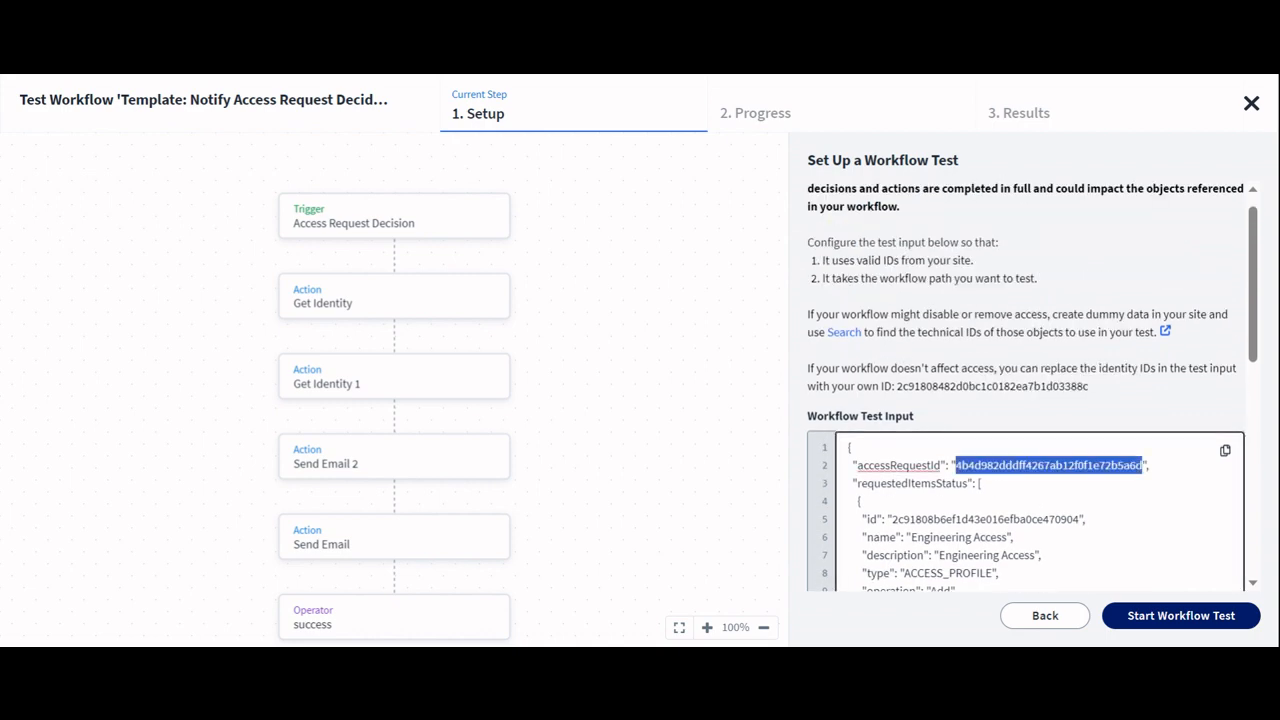
pyautogui.scroll(-1, 1030, 387)
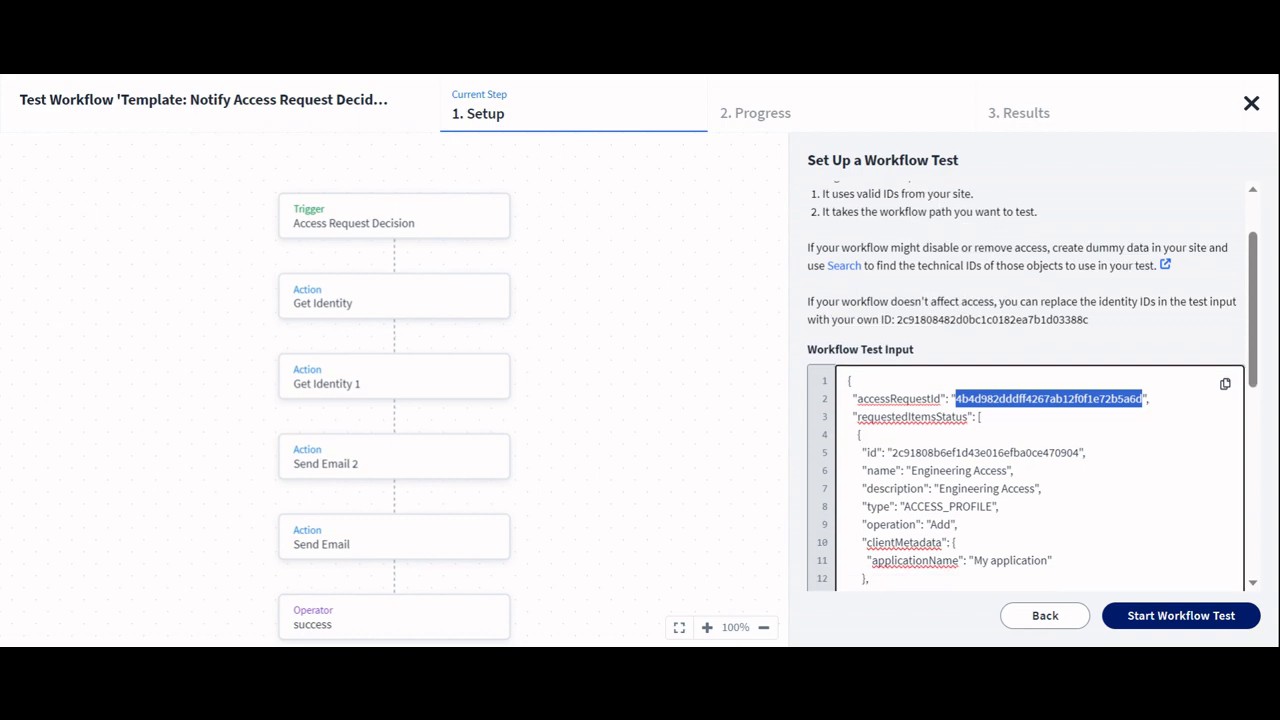
pyautogui.hotkey('ctrl', 'a')
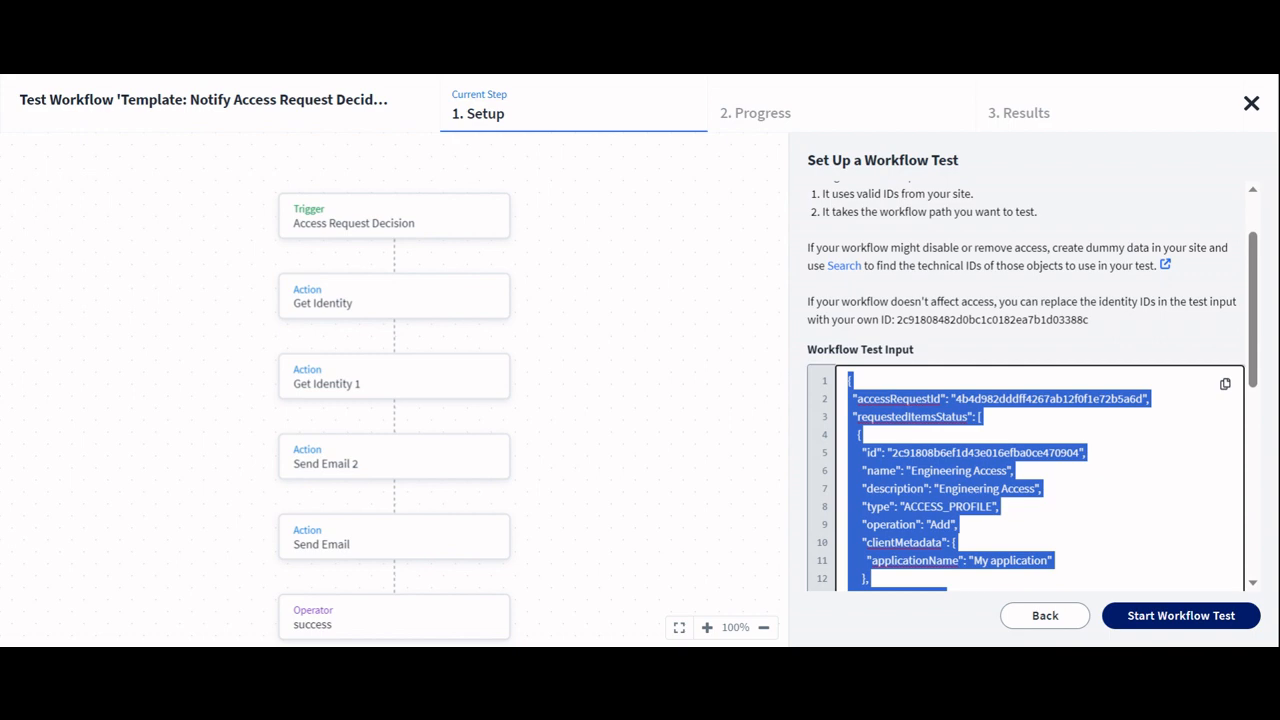
pyautogui.scroll(-1, 1030, 387)
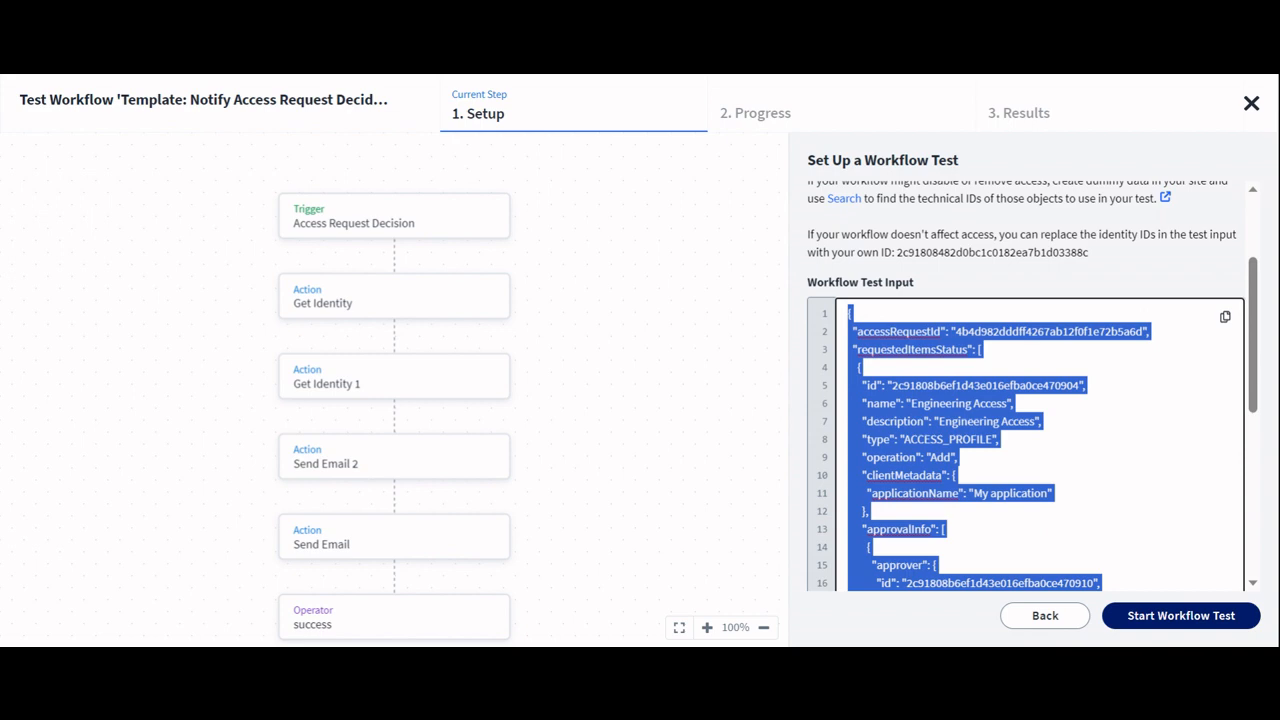
pyautogui.scroll(2, 1030, 387)
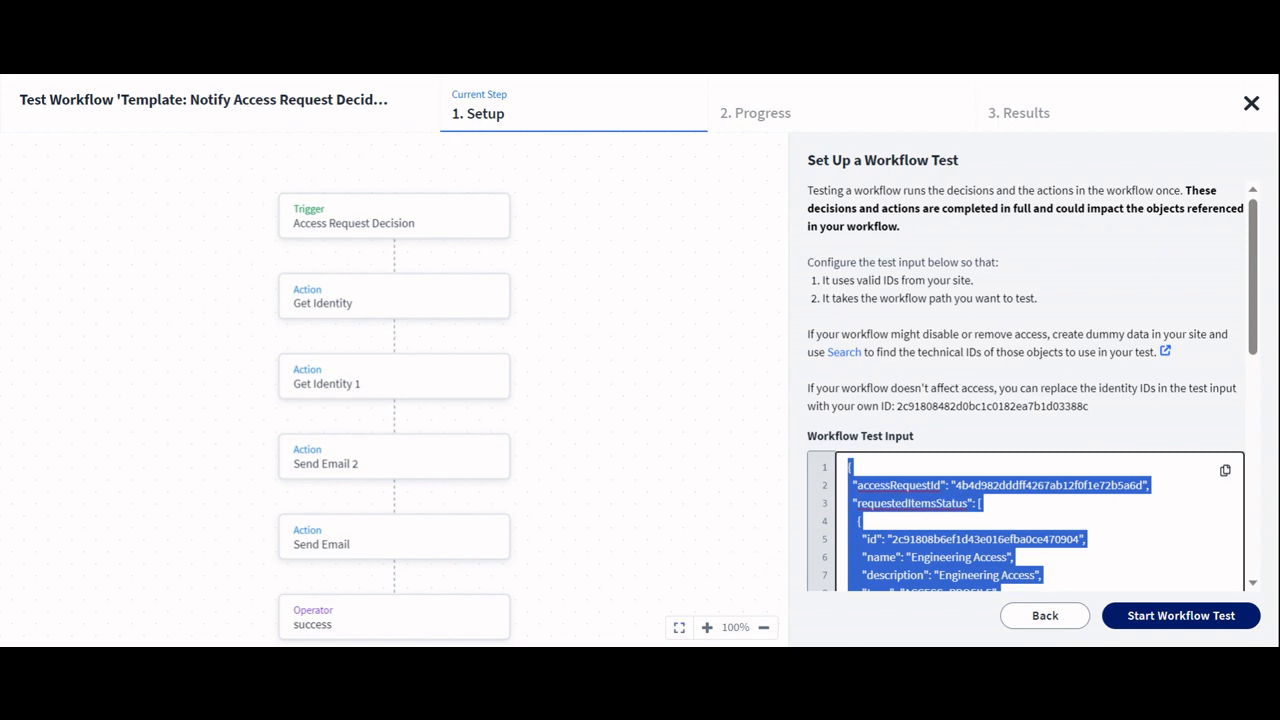
pyautogui.hotkey('alt', 'Tab')
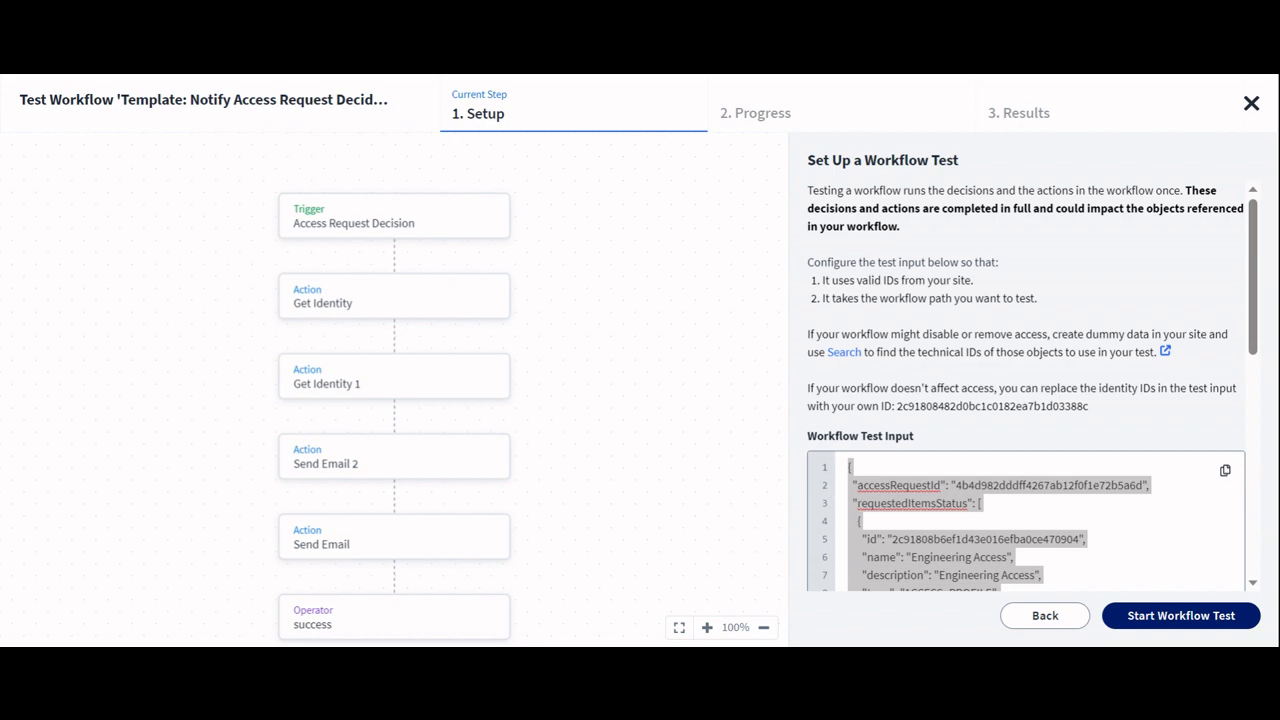
pyautogui.hotkey('alt', 'Tab')
pyautogui.hotkey('ctrl', 'v')
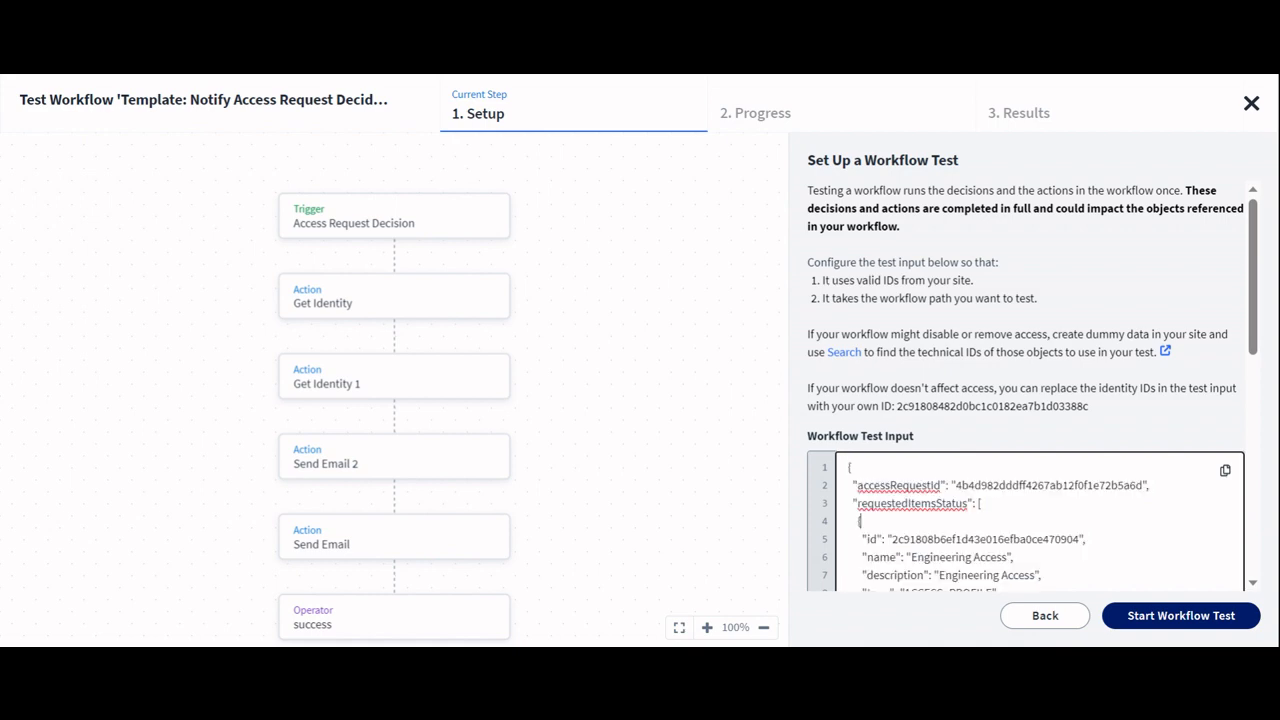
pyautogui.hotkey('ctrl', 'a')
pyautogui.hotkey('ctrl', 'v')
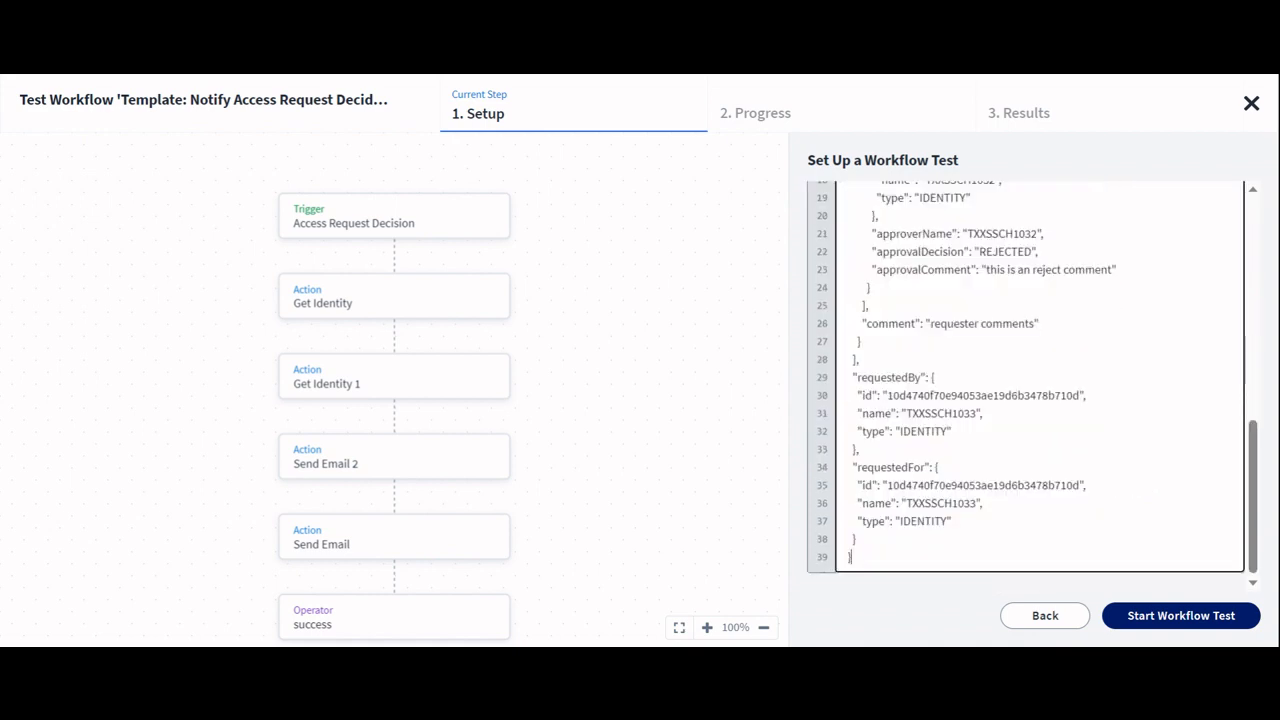
# Step: Start the workflow test with the pasted input, accepting the live-run warning
pyautogui.scroll(4, 1026, 386)
pyautogui.scroll(3, 1026, 386)
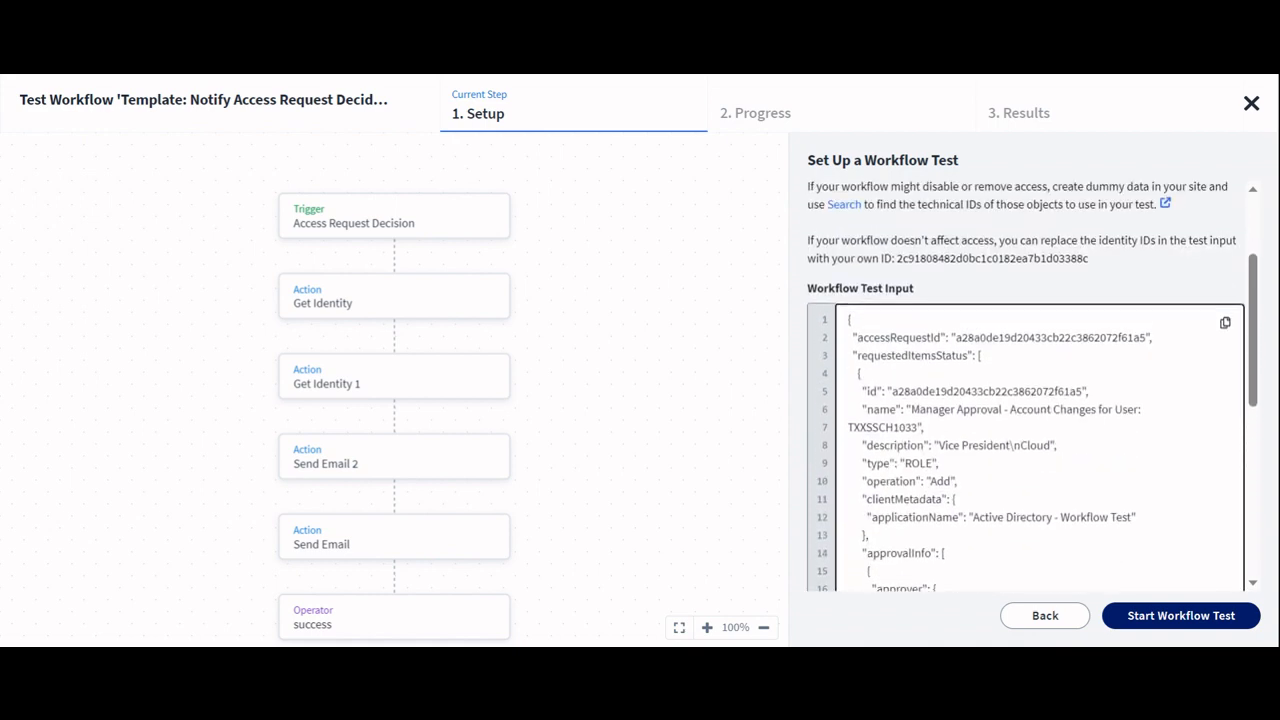
pyautogui.doubleClick(882, 427)
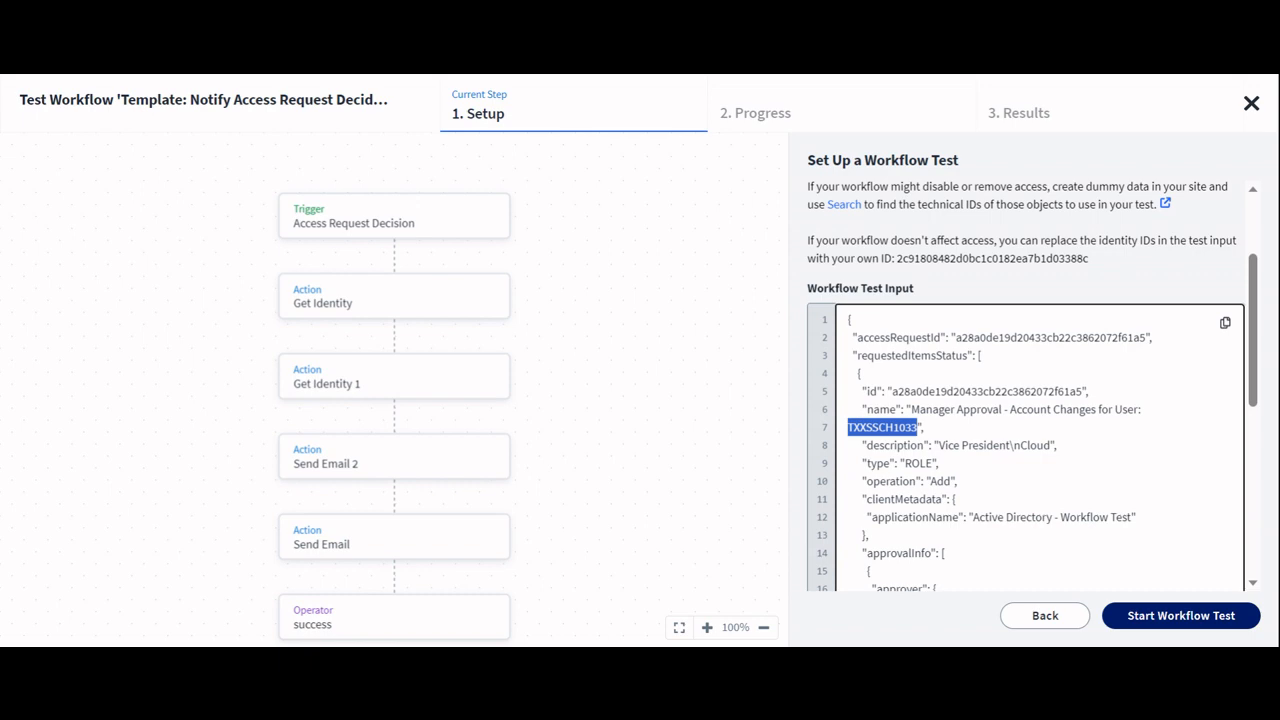
pyautogui.scroll(-1, 1025, 385)
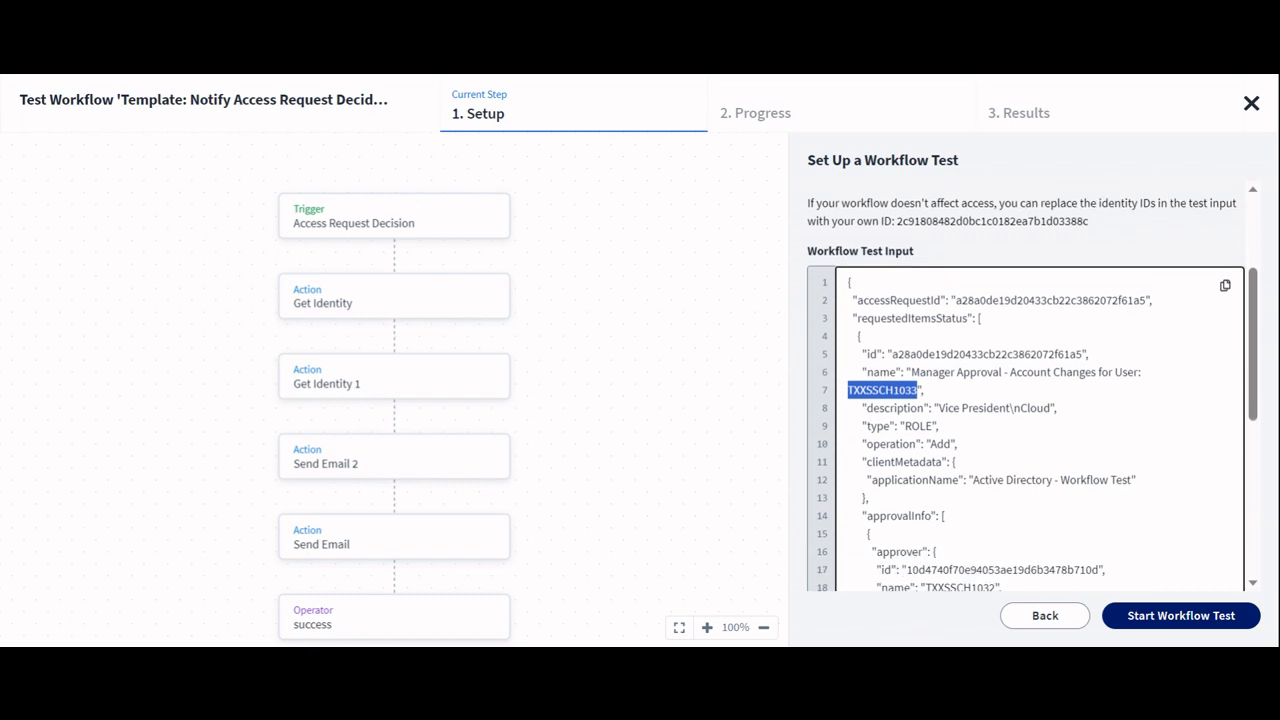
pyautogui.click(1184, 616)
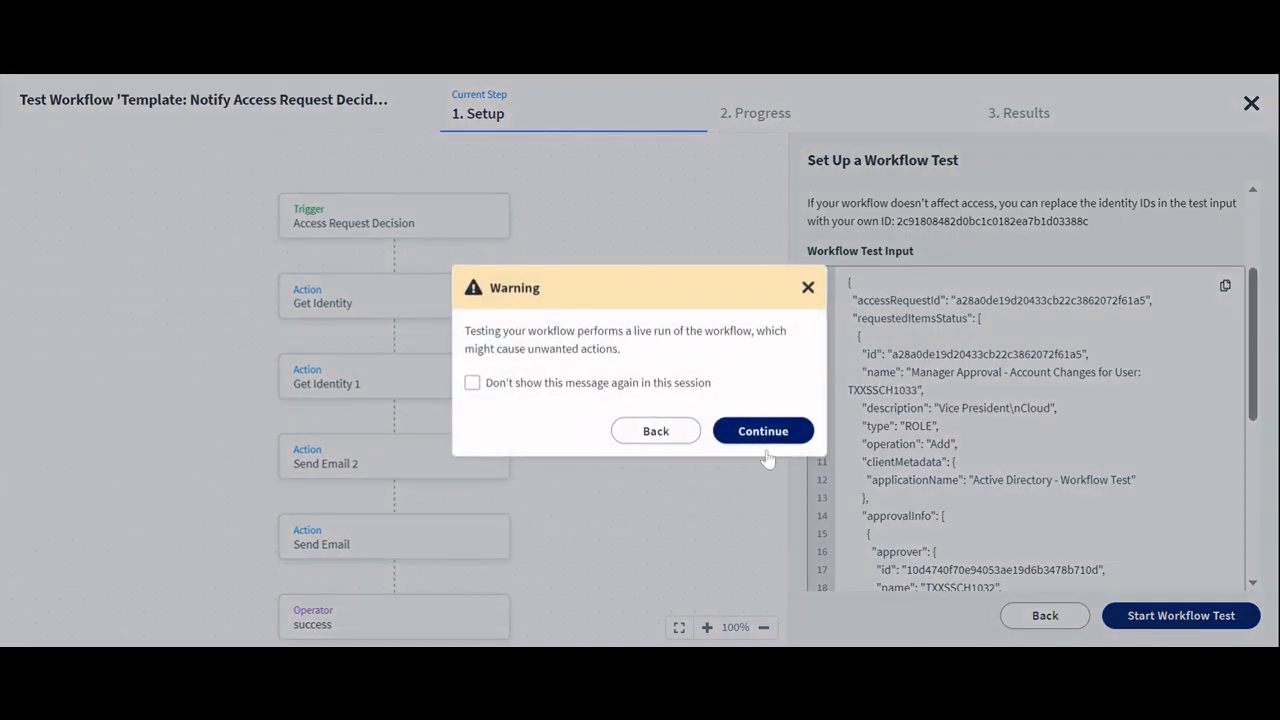
pyautogui.click(763, 432)
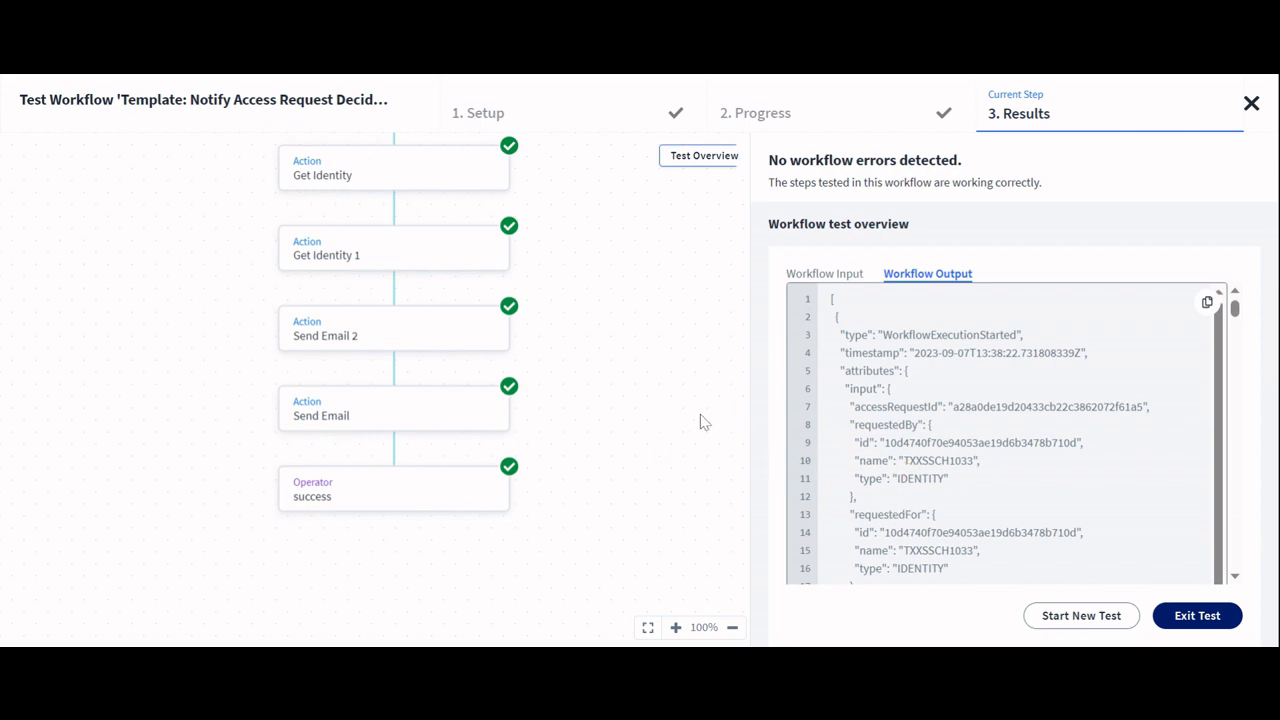
# Step: Inspect the Access Request Decision trigger's step input in the test results
pyautogui.scroll(2, 433, 303)
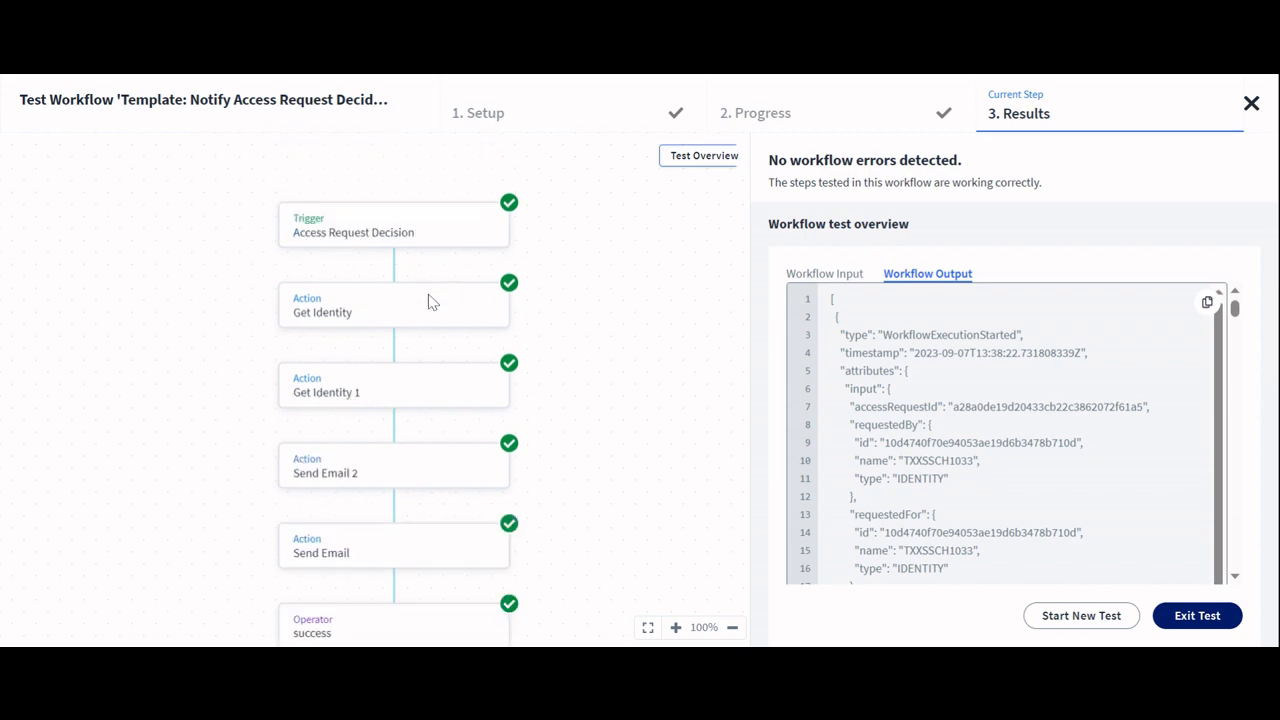
pyautogui.click(336, 226)
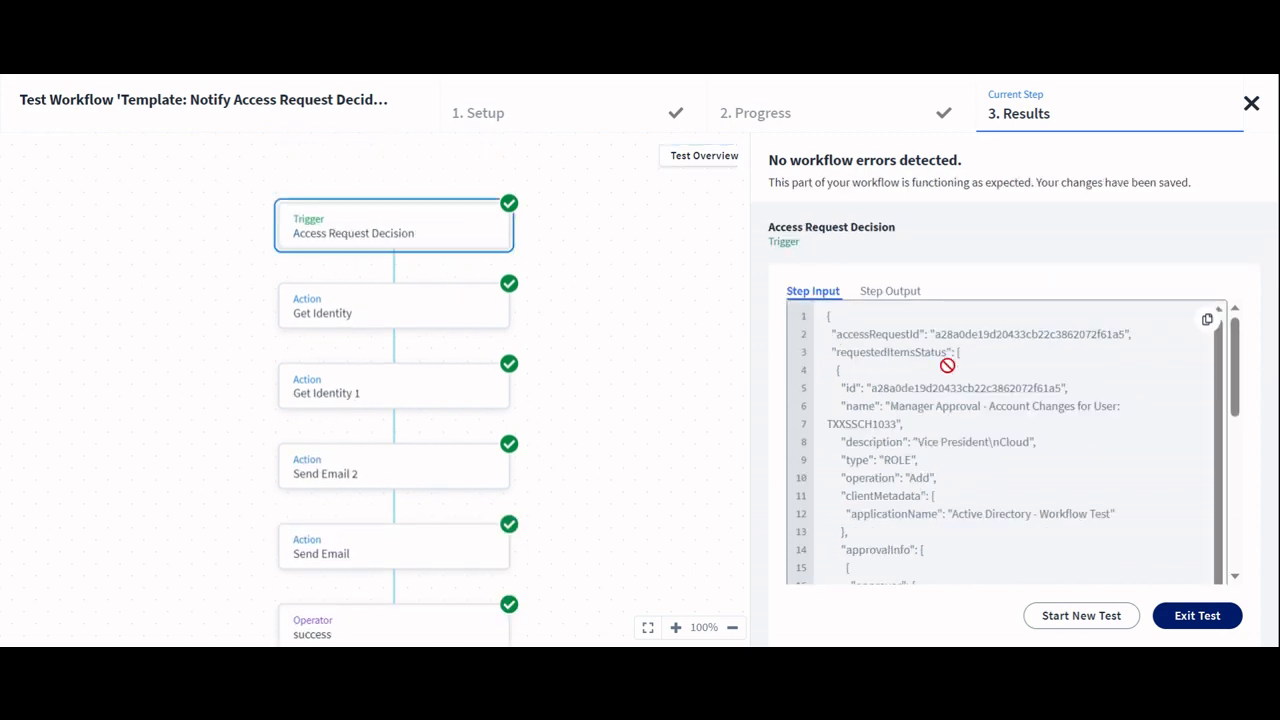
pyautogui.scroll(-1, 908, 488)
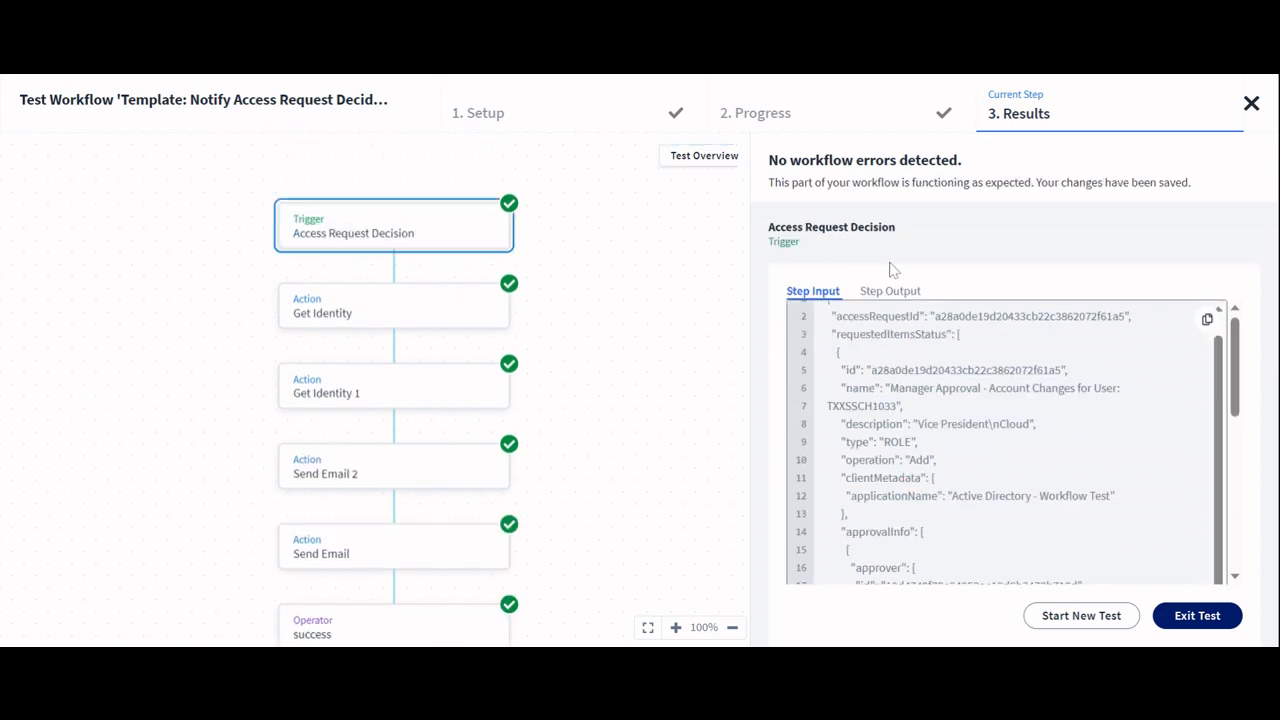
# Step: Inspect the trigger's step output and the Get Identity action's step input and output, and exit the test
pyautogui.click(882, 293)
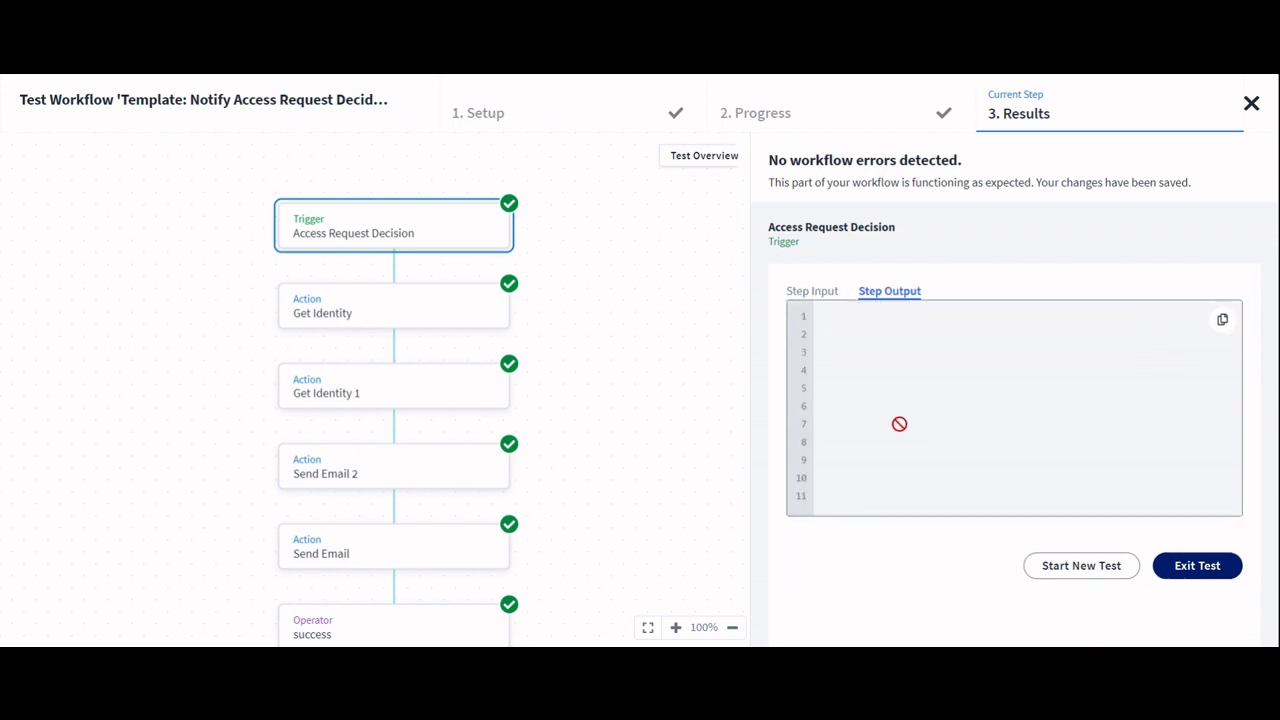
pyautogui.click(406, 297)
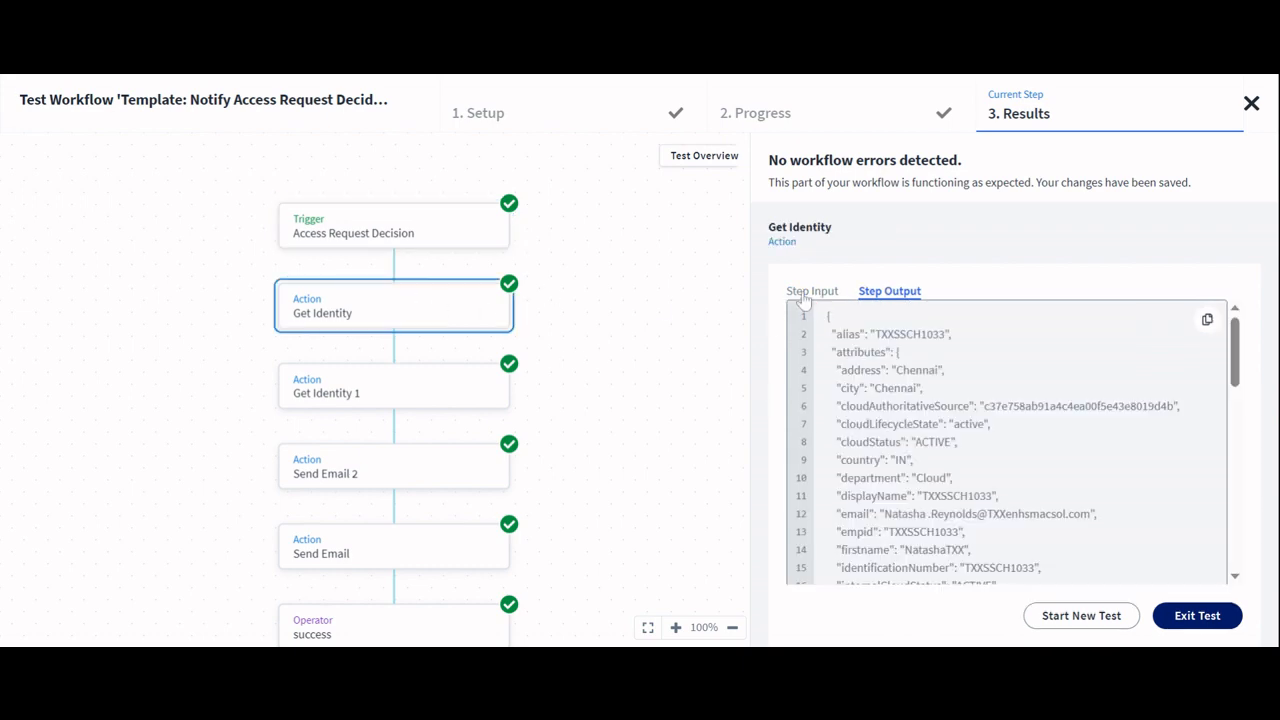
pyautogui.click(804, 292)
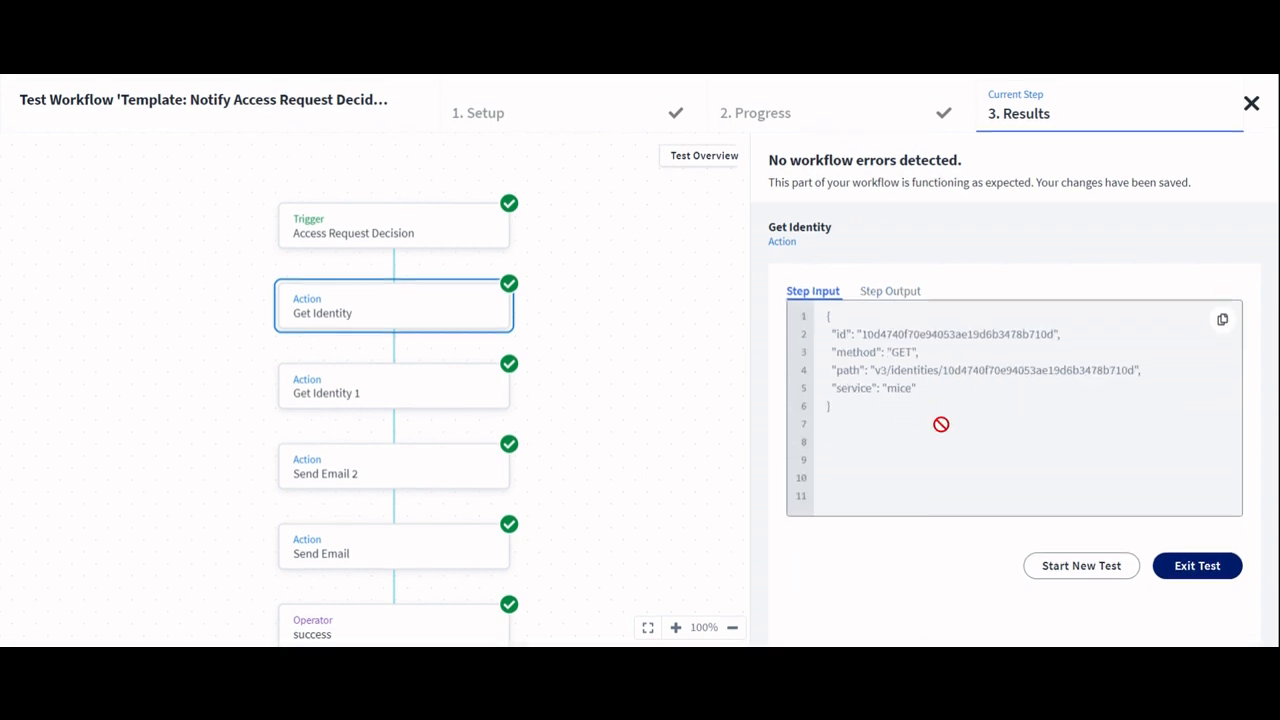
pyautogui.click(886, 293)
pyautogui.scroll(-8, 848, 443)
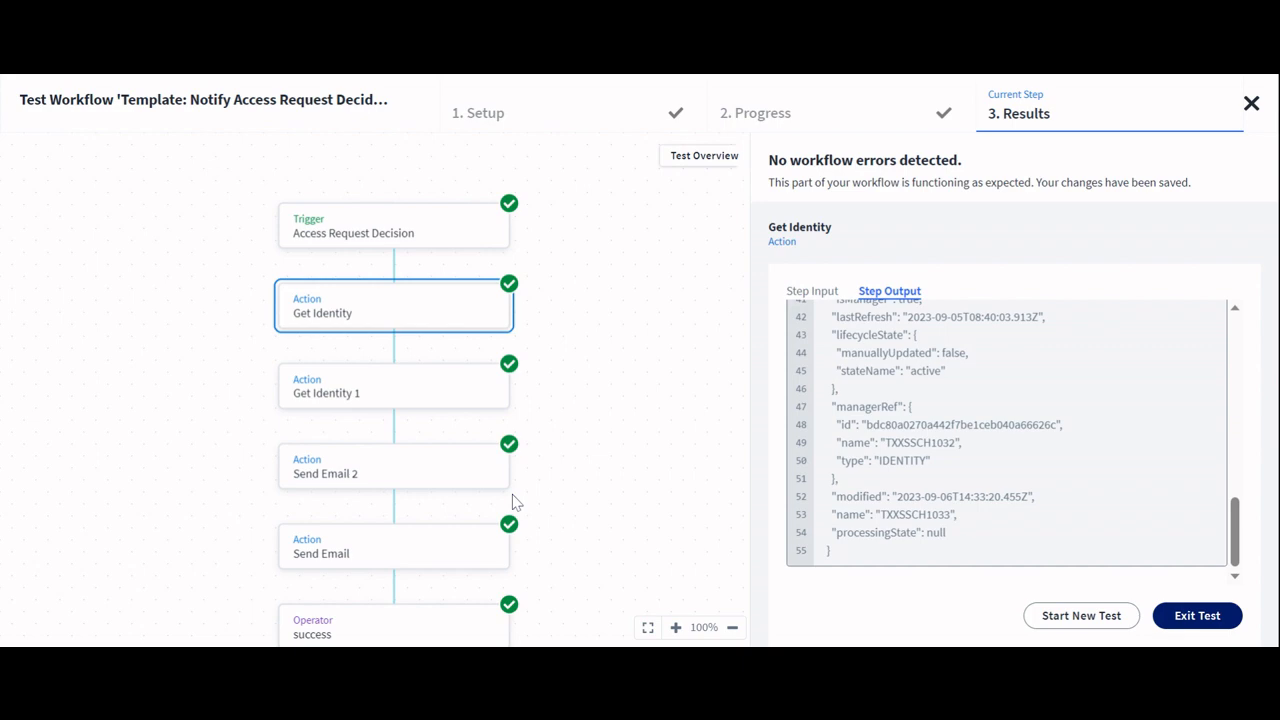
pyautogui.scroll(-1, 396, 360)
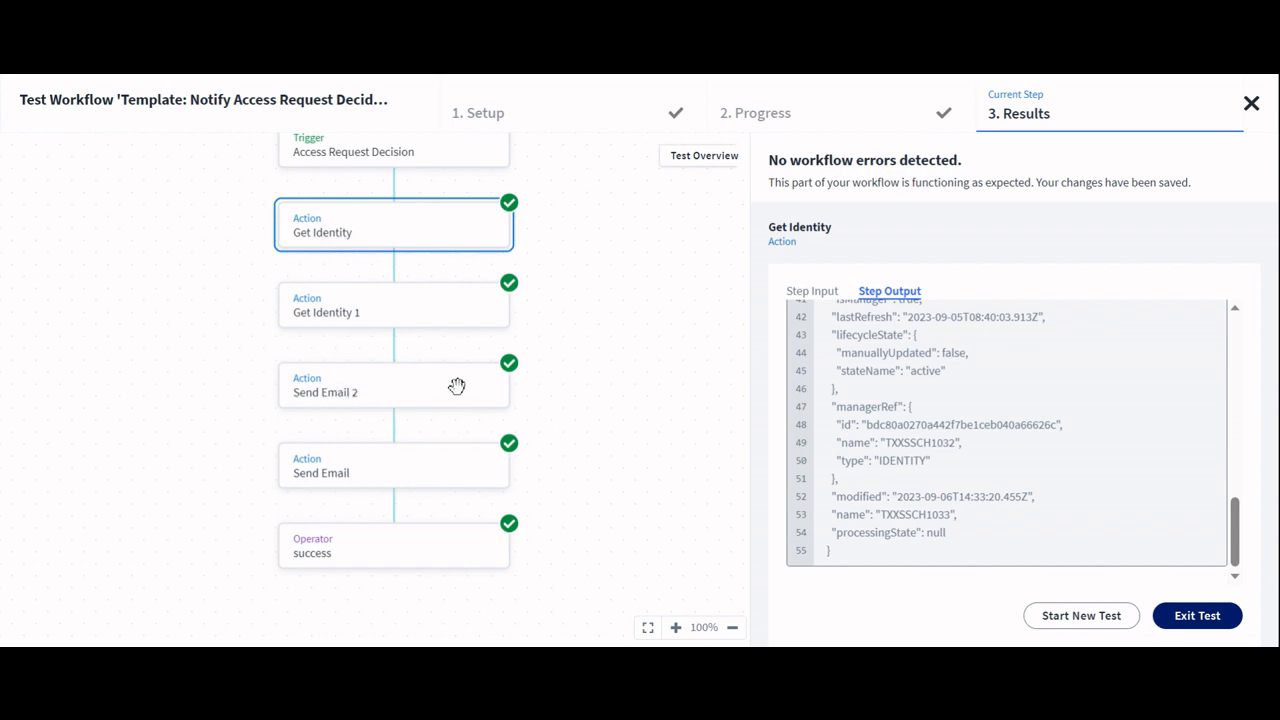
pyautogui.click(1195, 617)
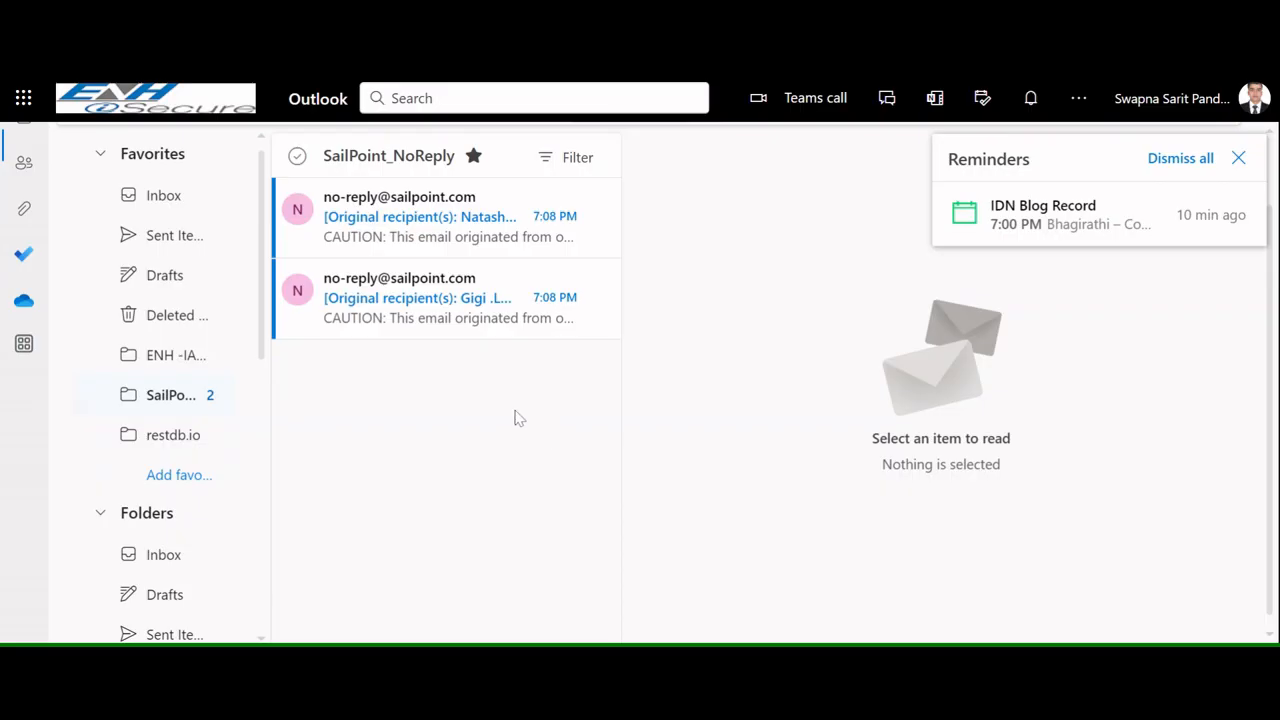
# Step: Switch to Outlook and read both SailPoint access-decision notification emails, dismissing the reminders pop-up
pyautogui.click(420, 290)
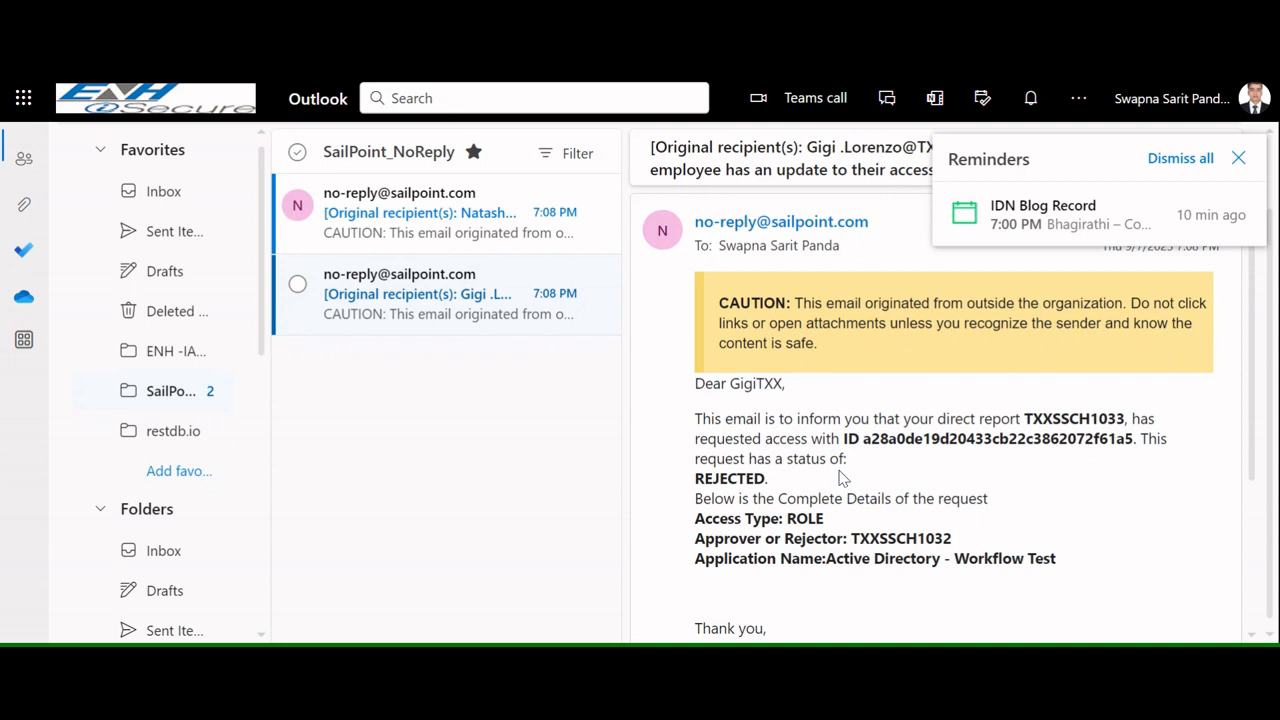
pyautogui.scroll(-1, 842, 478)
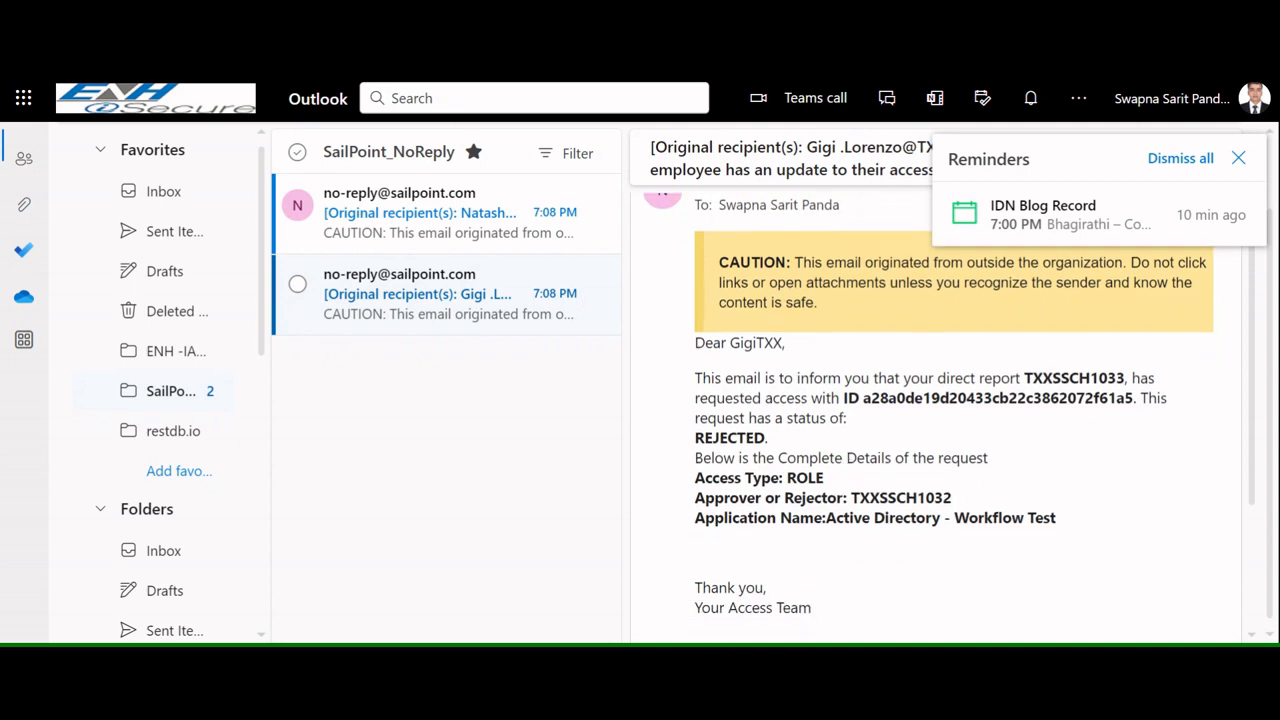
pyautogui.click(400, 212)
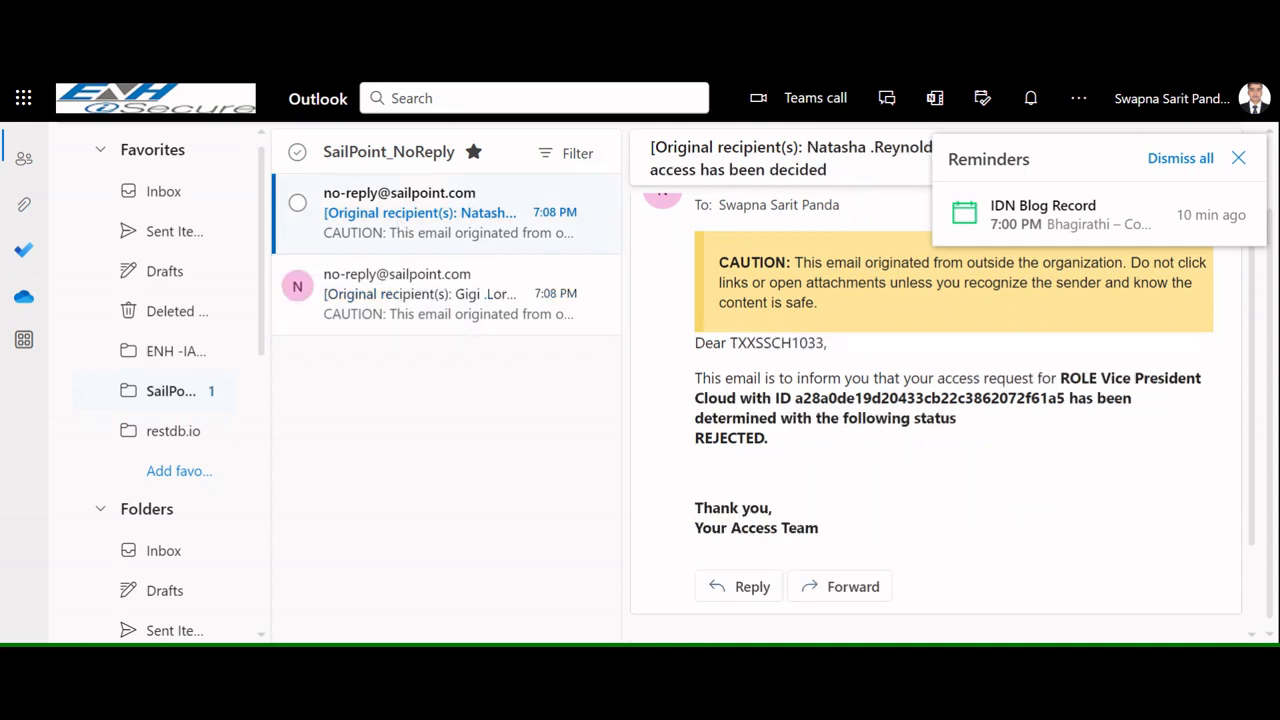
pyautogui.doubleClick(730, 437)
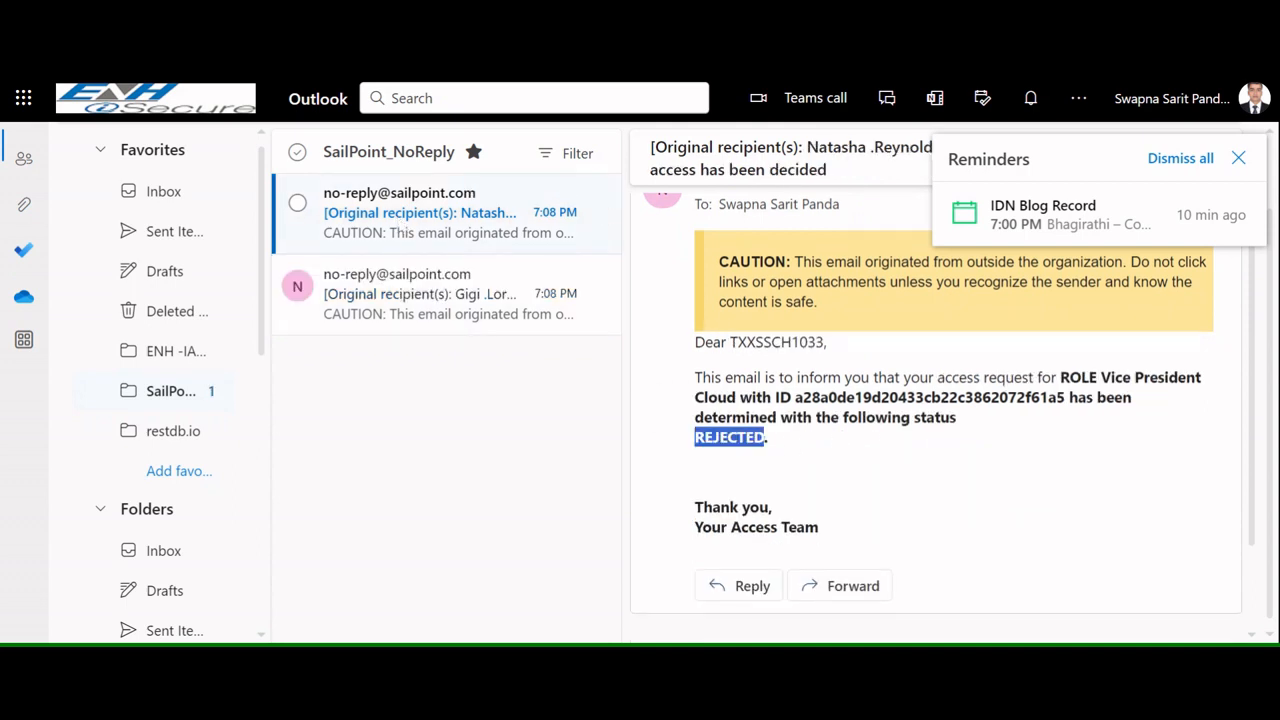
pyautogui.click(1238, 160)
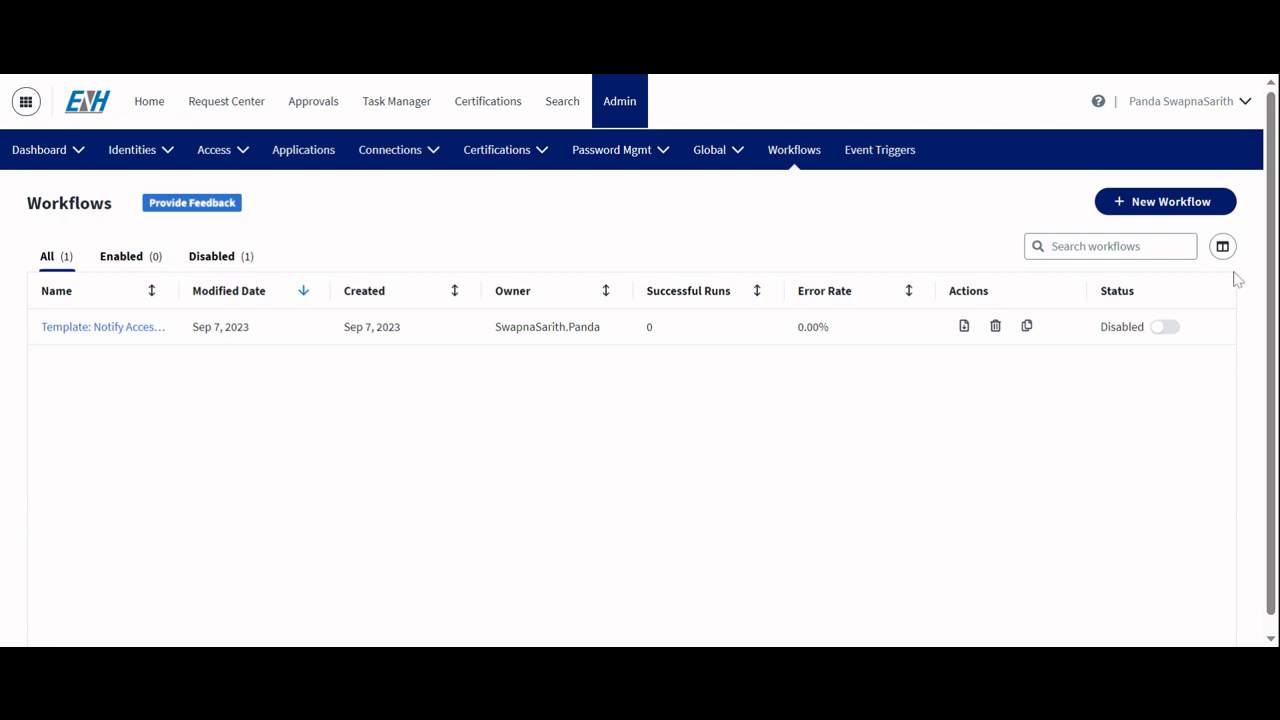
# Step: Start a new workflow from the workflow builder and name it Certificate Campaign - Attribute Change
pyautogui.click(1160, 202)
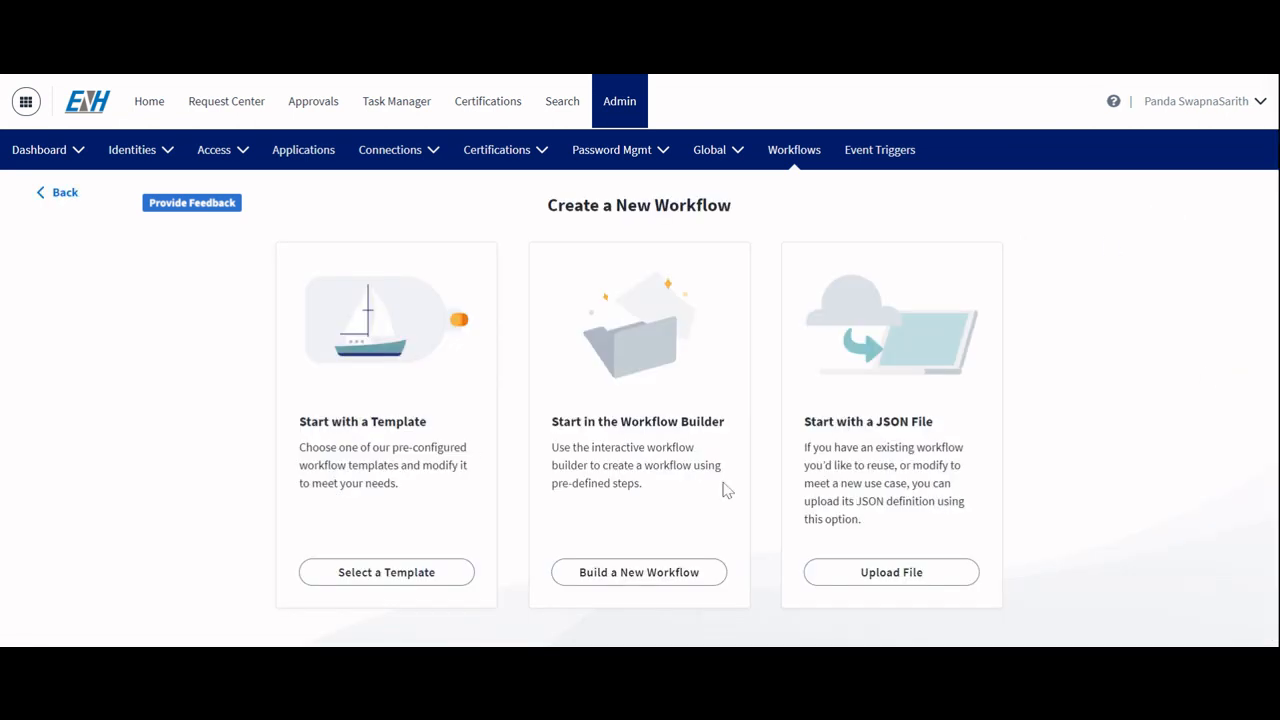
pyautogui.click(640, 574)
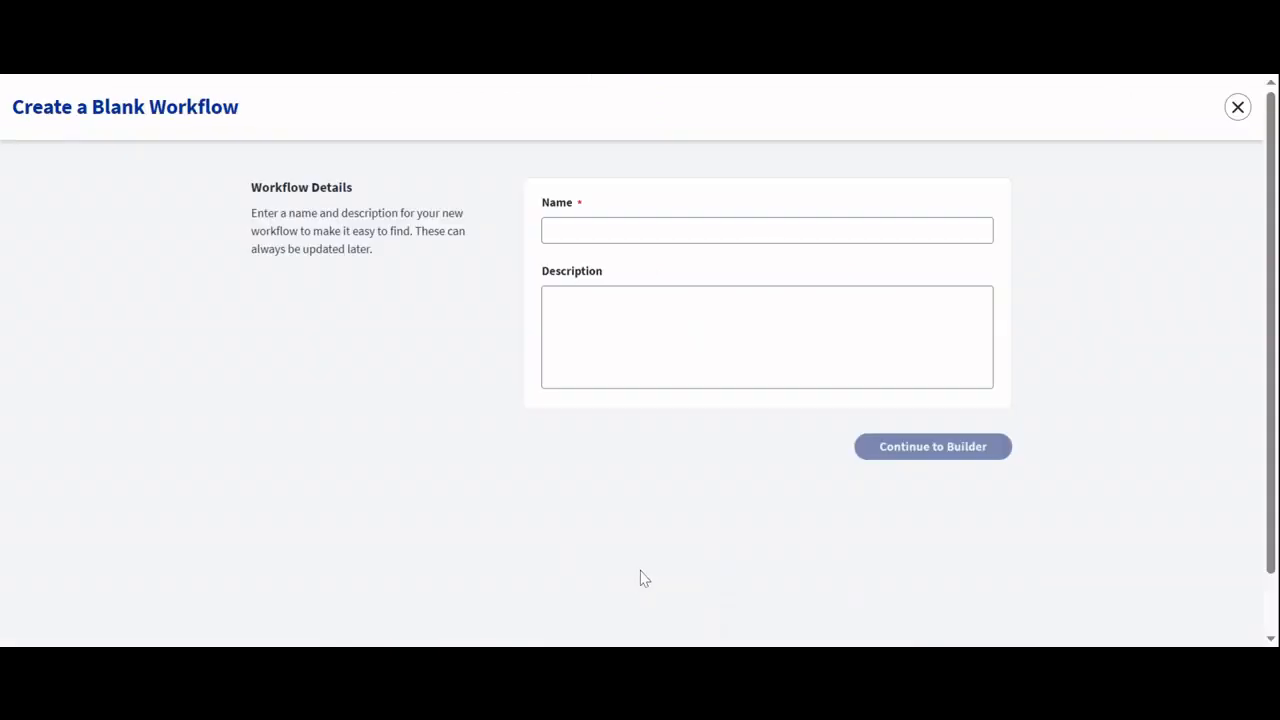
pyautogui.click(624, 222)
pyautogui.click(600, 228)
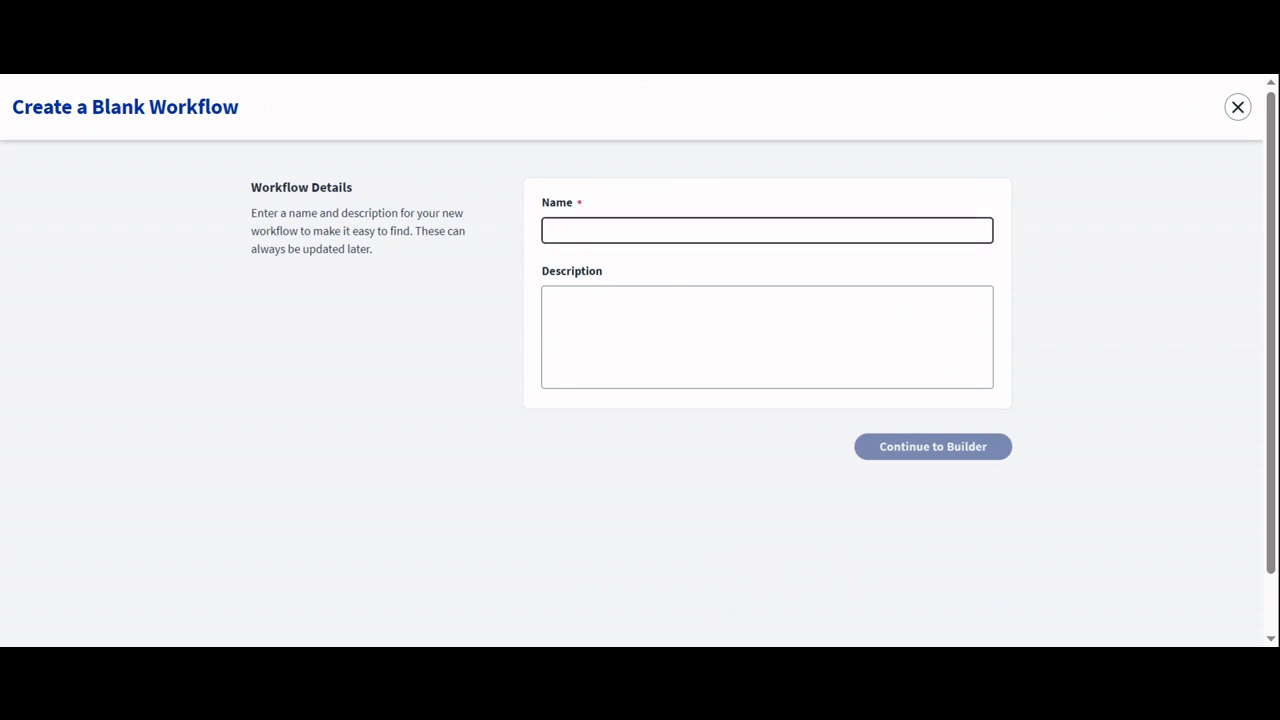
pyautogui.write('cERTIF')
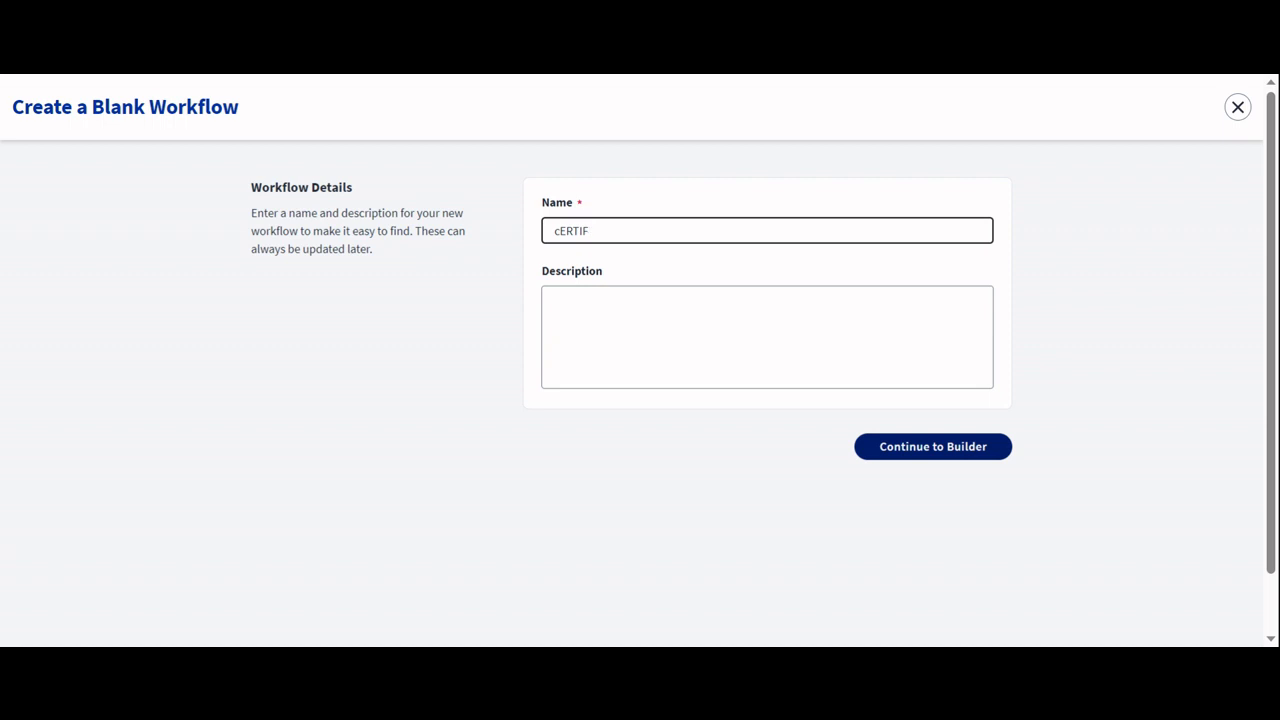
pyautogui.hotkey('ctrl', 'a')
pyautogui.press('BackSpace')
pyautogui.write('Certificate Campaign -')
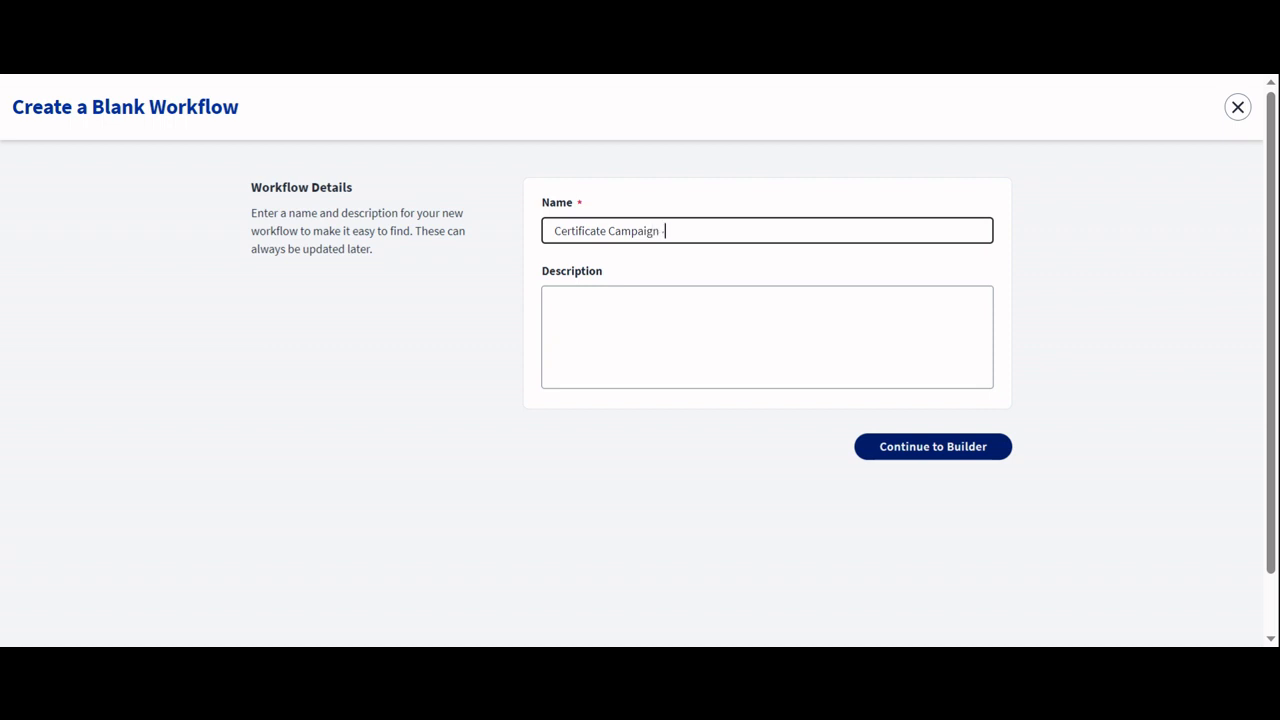
pyautogui.write(' Attribute Change')
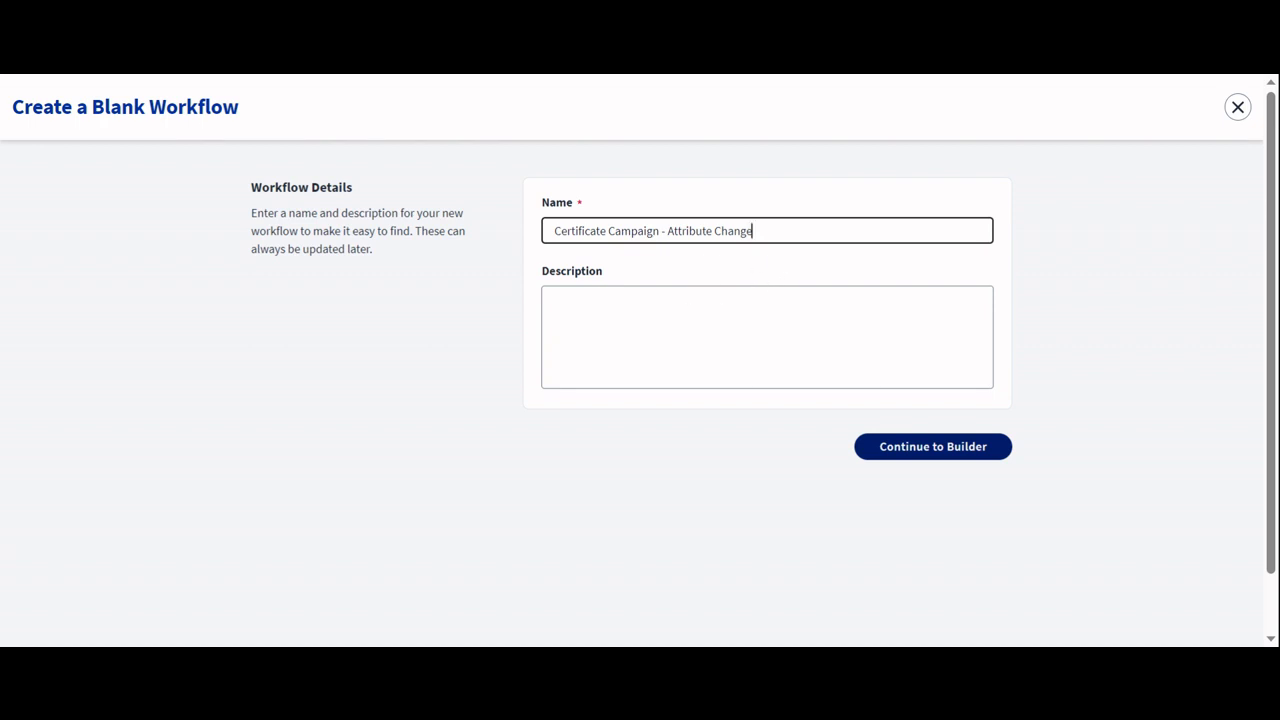
# Step: Enter the description Test Workflow Visual Builder and continue to the builder
pyautogui.click(555, 301)
pyautogui.write('T')
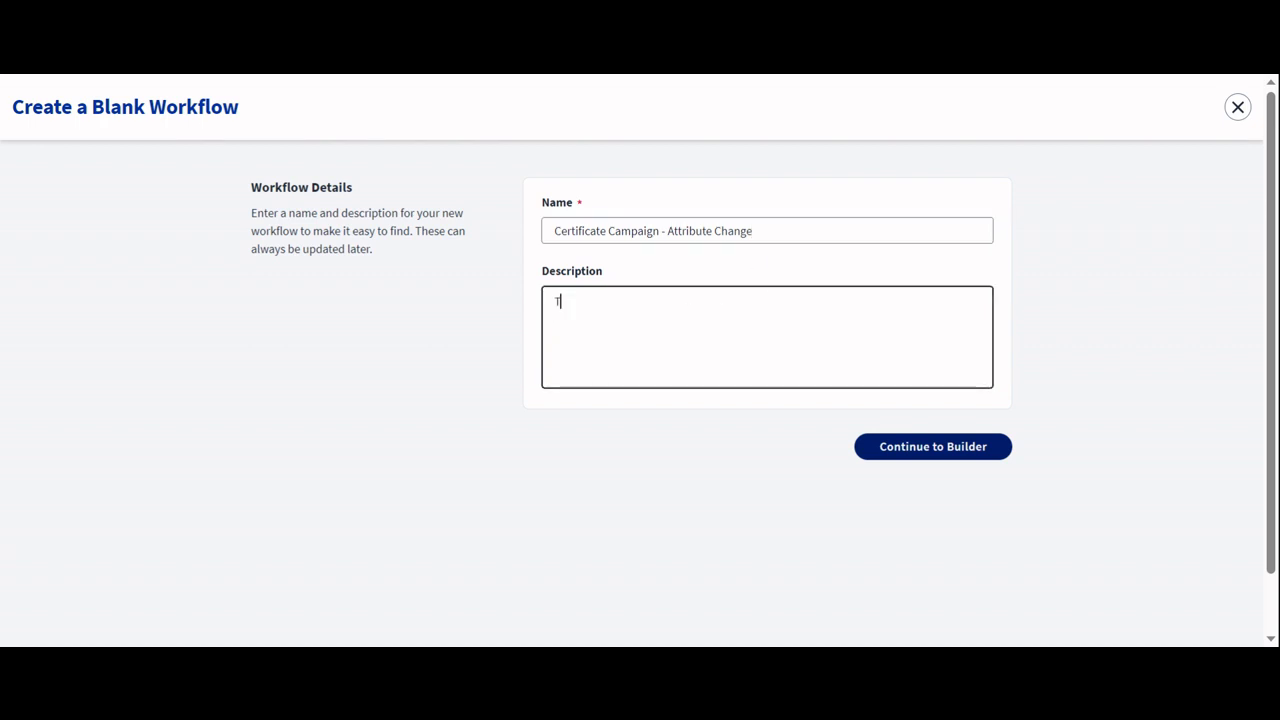
pyautogui.write('est')
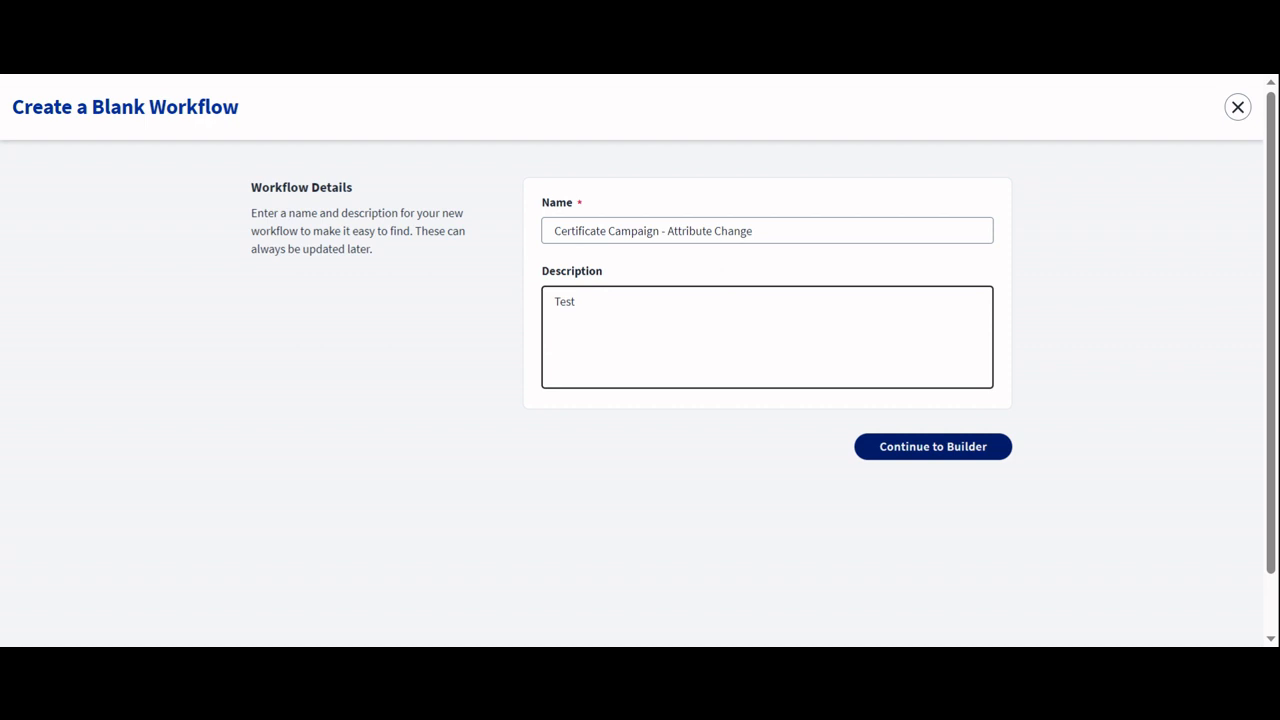
pyautogui.write(' Workflow Visual Builder')
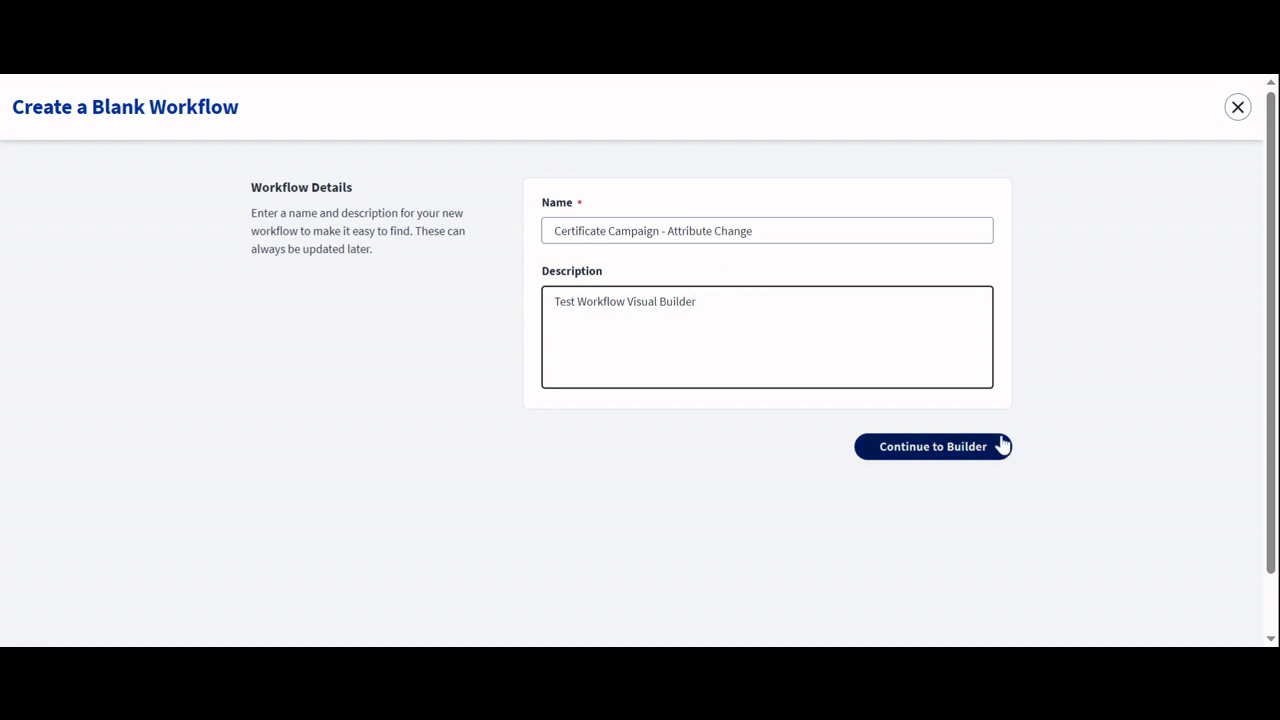
pyautogui.click(912, 452)
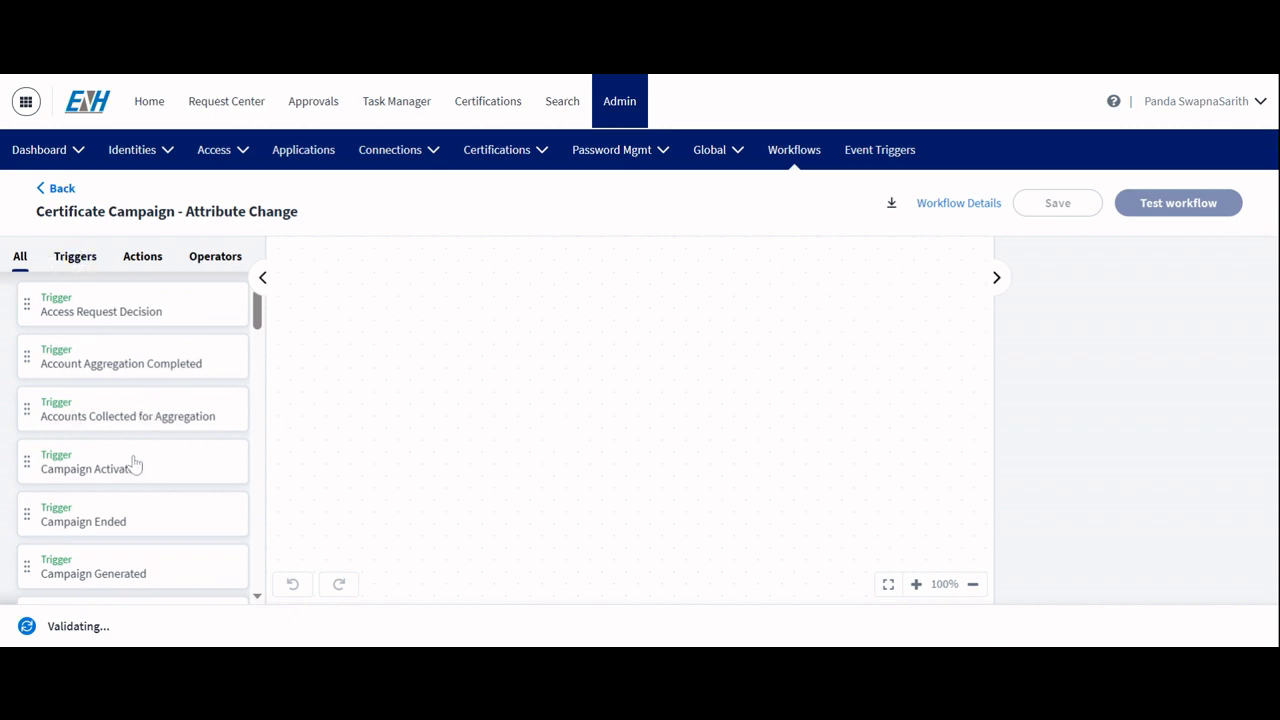
# Step: Add an Identity Attributes Changed trigger to the empty workflow canvas
pyautogui.scroll(-10, 135, 463)
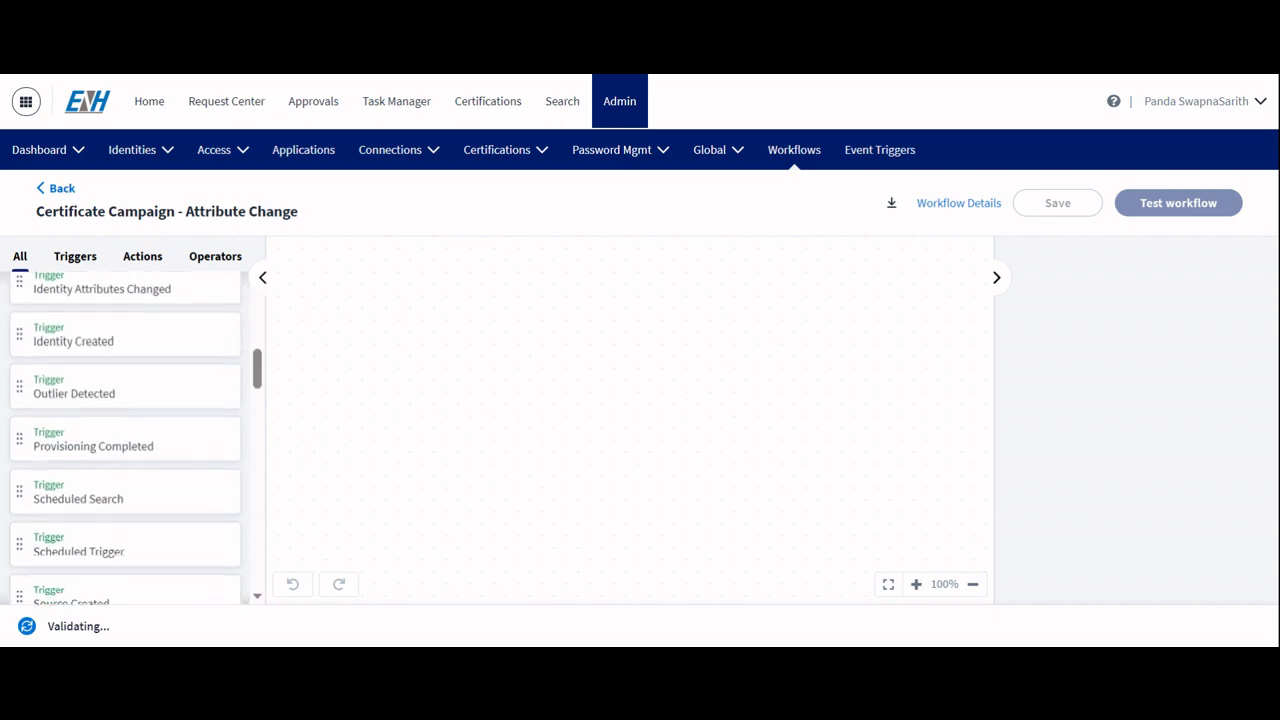
pyautogui.scroll(-10, 125, 440)
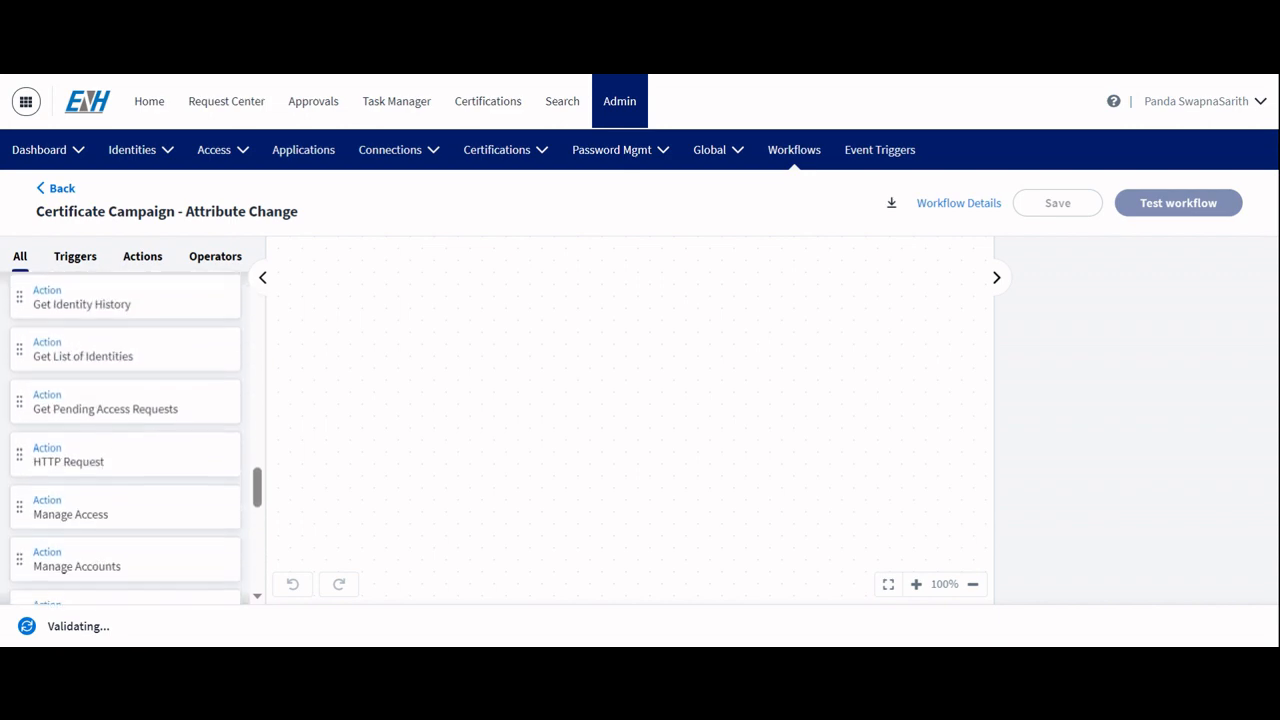
pyautogui.scroll(-3, 125, 440)
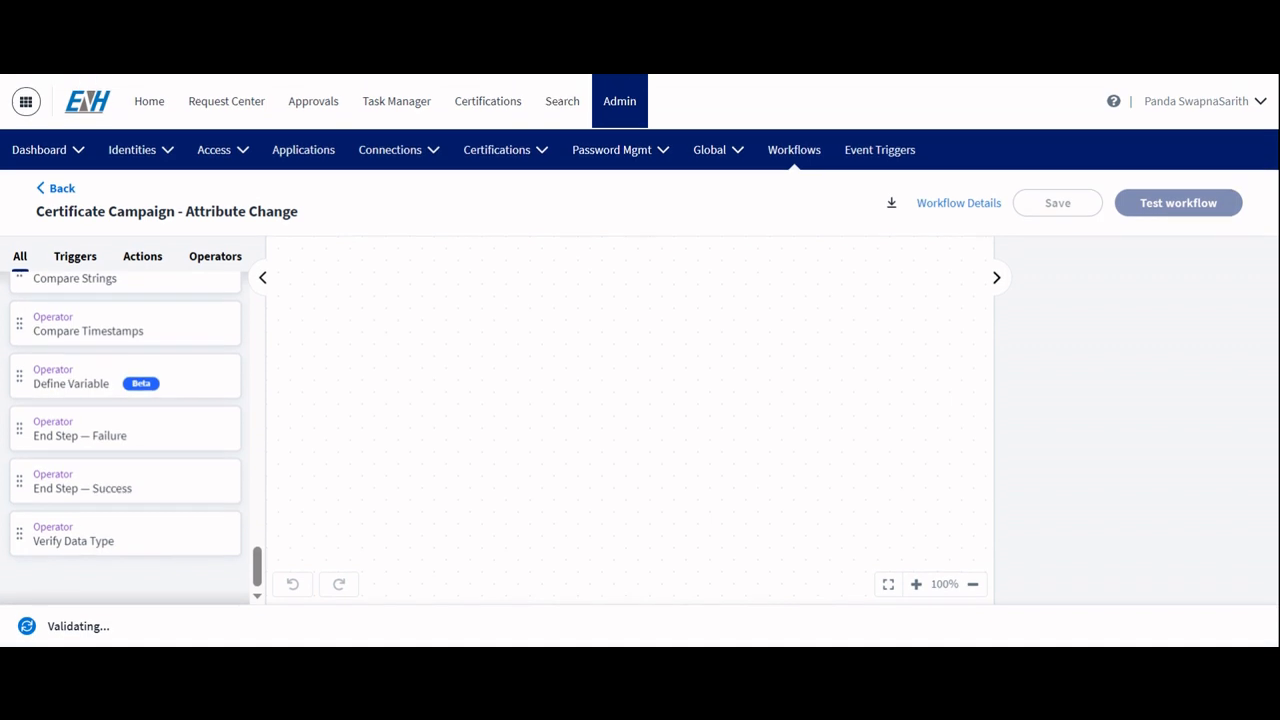
pyautogui.scroll(20, 125, 440)
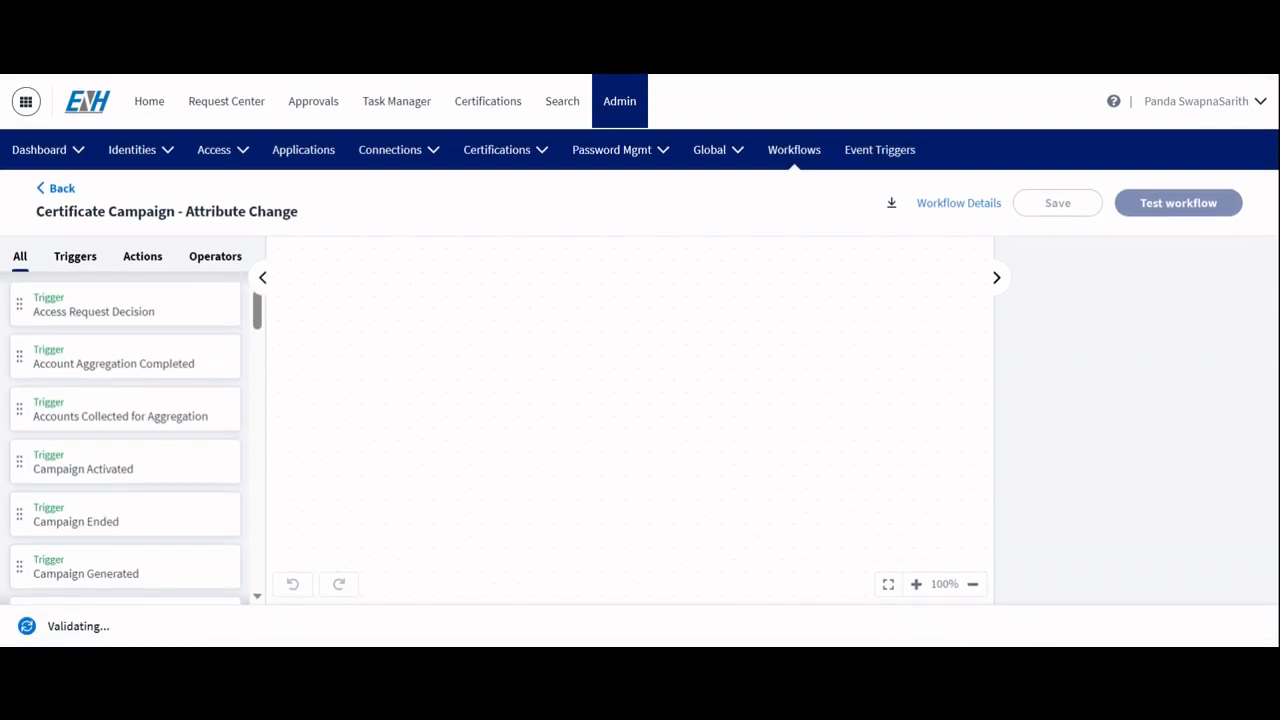
pyautogui.click(64, 262)
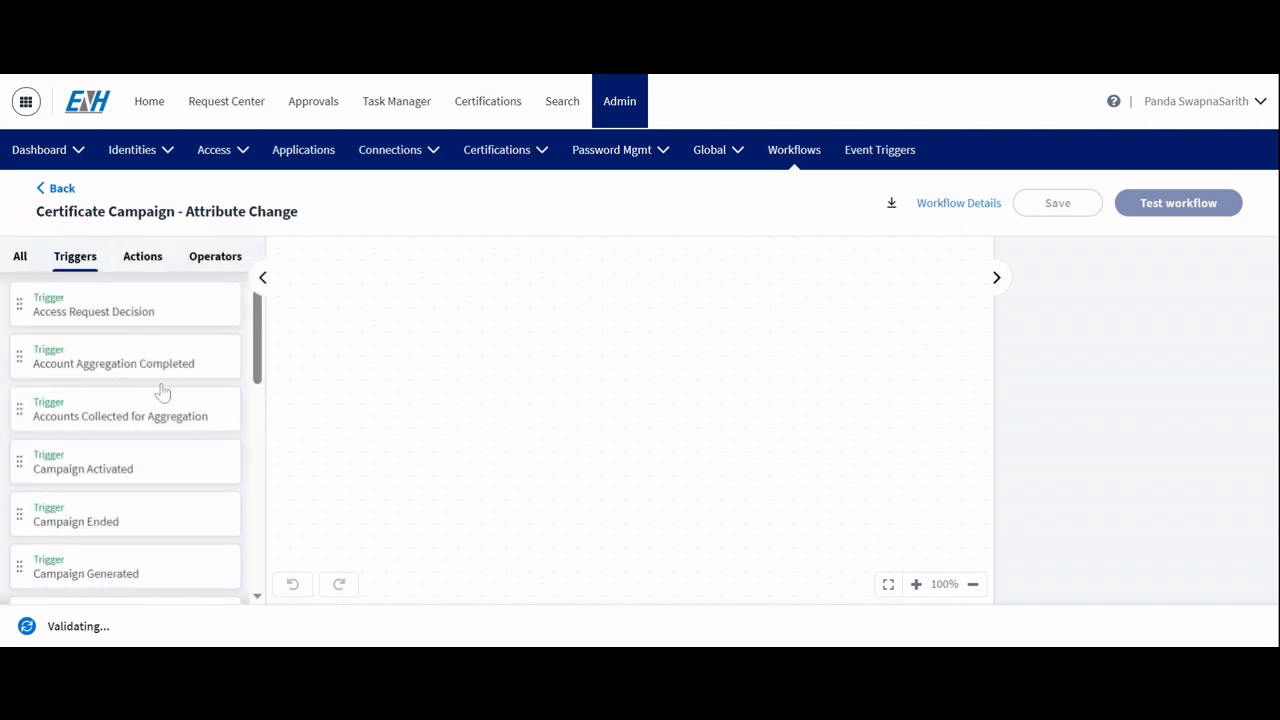
pyautogui.scroll(-3, 112, 477)
pyautogui.scroll(-4, 110, 478)
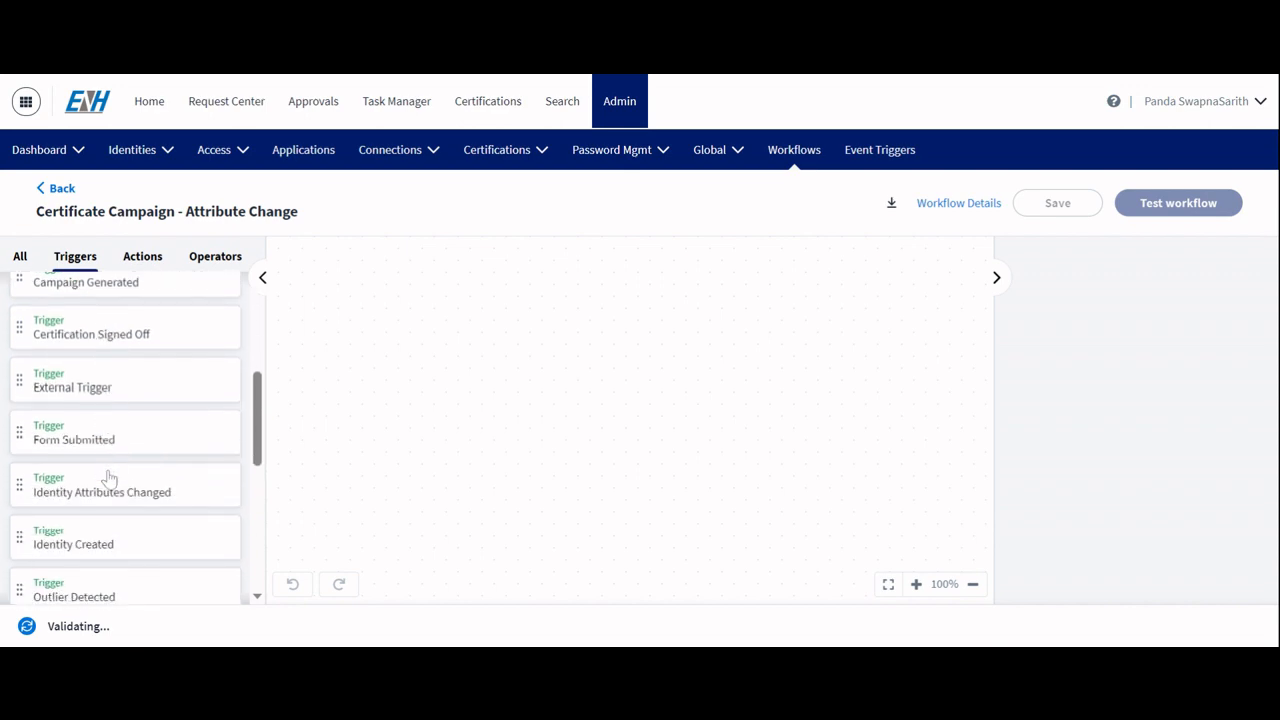
pyautogui.moveTo(104, 415); pyautogui.dragTo(509, 300)
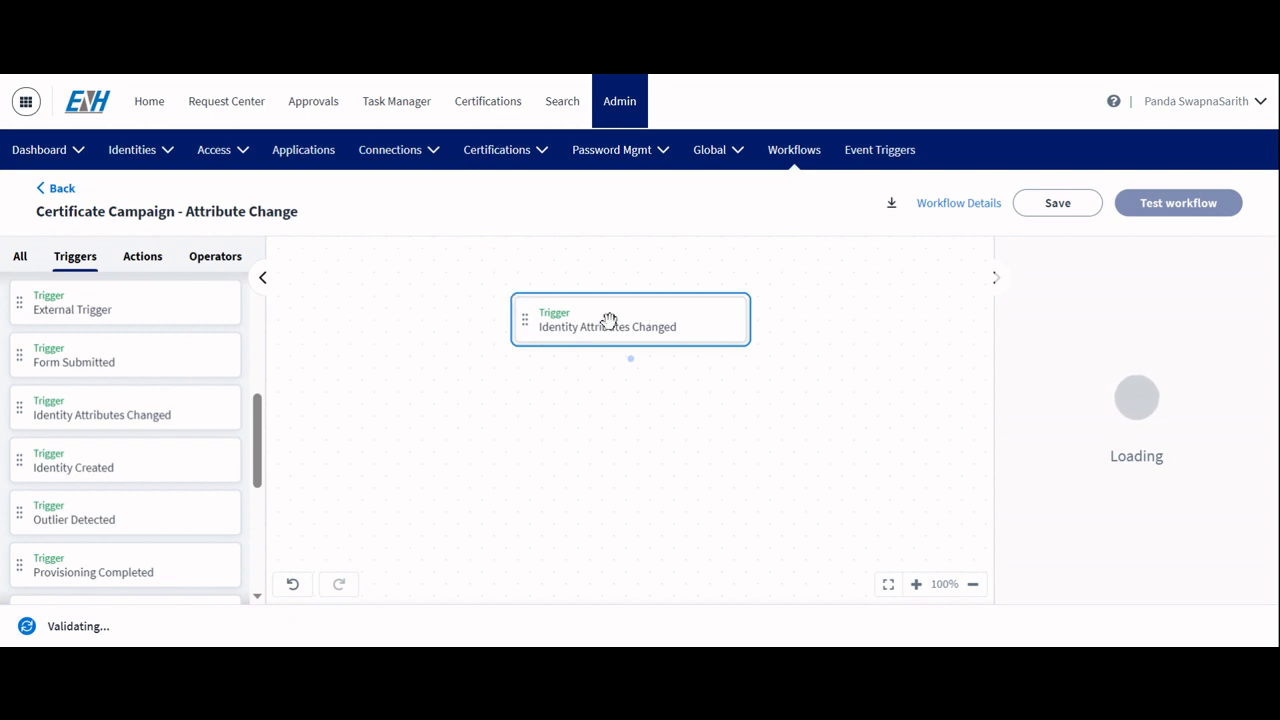
pyautogui.moveTo(606, 323); pyautogui.dragTo(583, 326)
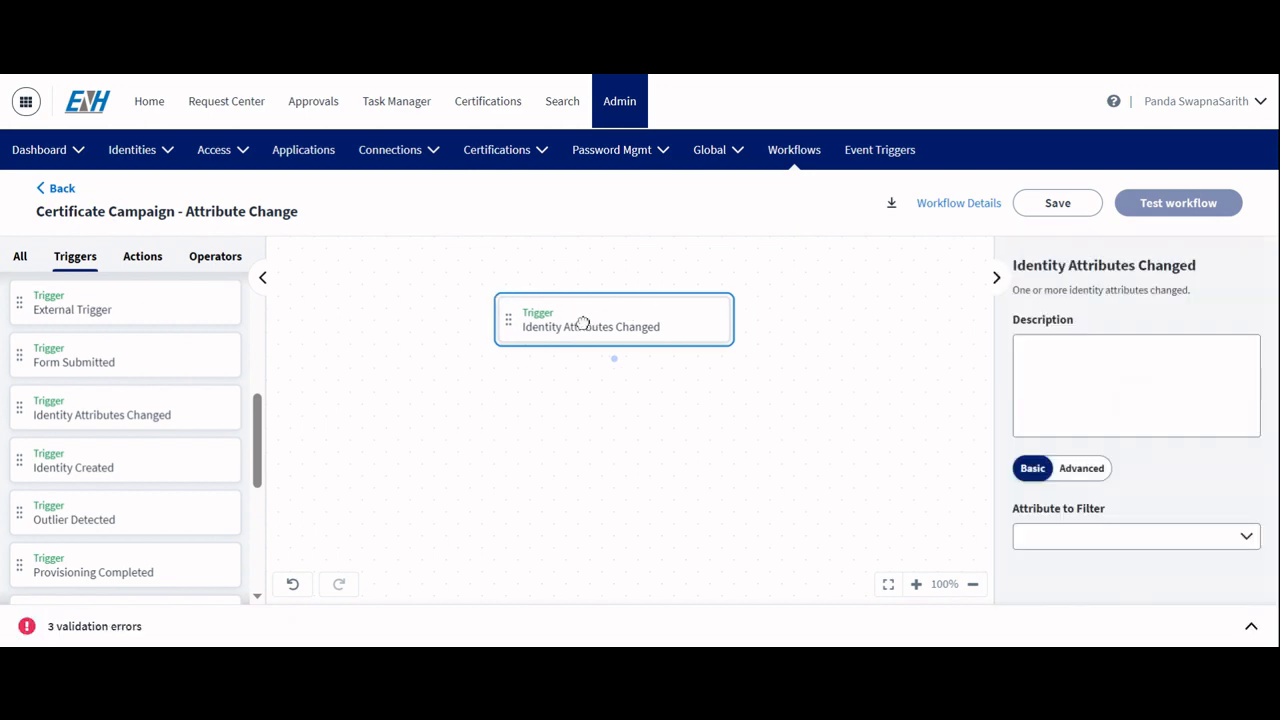
# Step: Paste the trigger description 'Identity Attribute trigger holds old value and new value for attribute changes on identity'
pyautogui.click(1026, 350)
pyautogui.click(1136, 385)
pyautogui.write('Identity Attribute trigger holds old value and new value for attribute changes on identity')
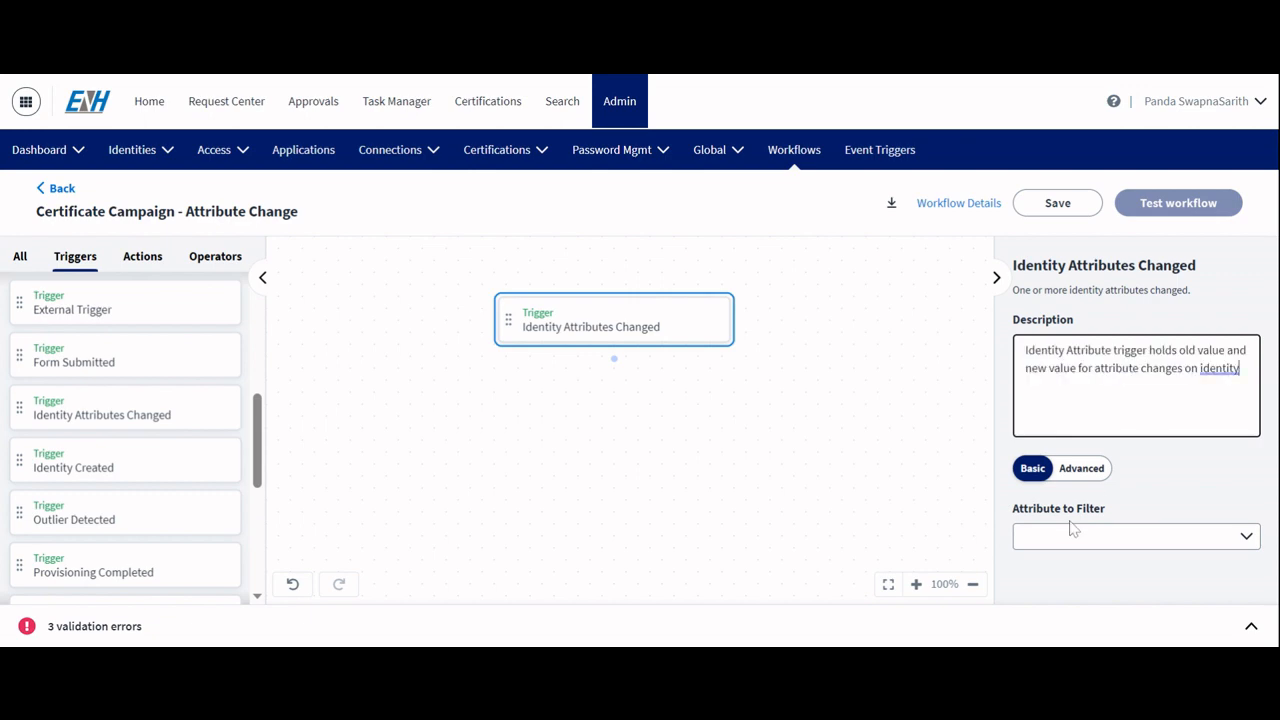
# Step: Switch the trigger's filter to Advanced mode and back to Basic
pyautogui.scroll(-1, 1075, 529)
pyautogui.scroll(1, 1113, 517)
pyautogui.click(1079, 480)
pyautogui.scroll(-1, 1155, 502)
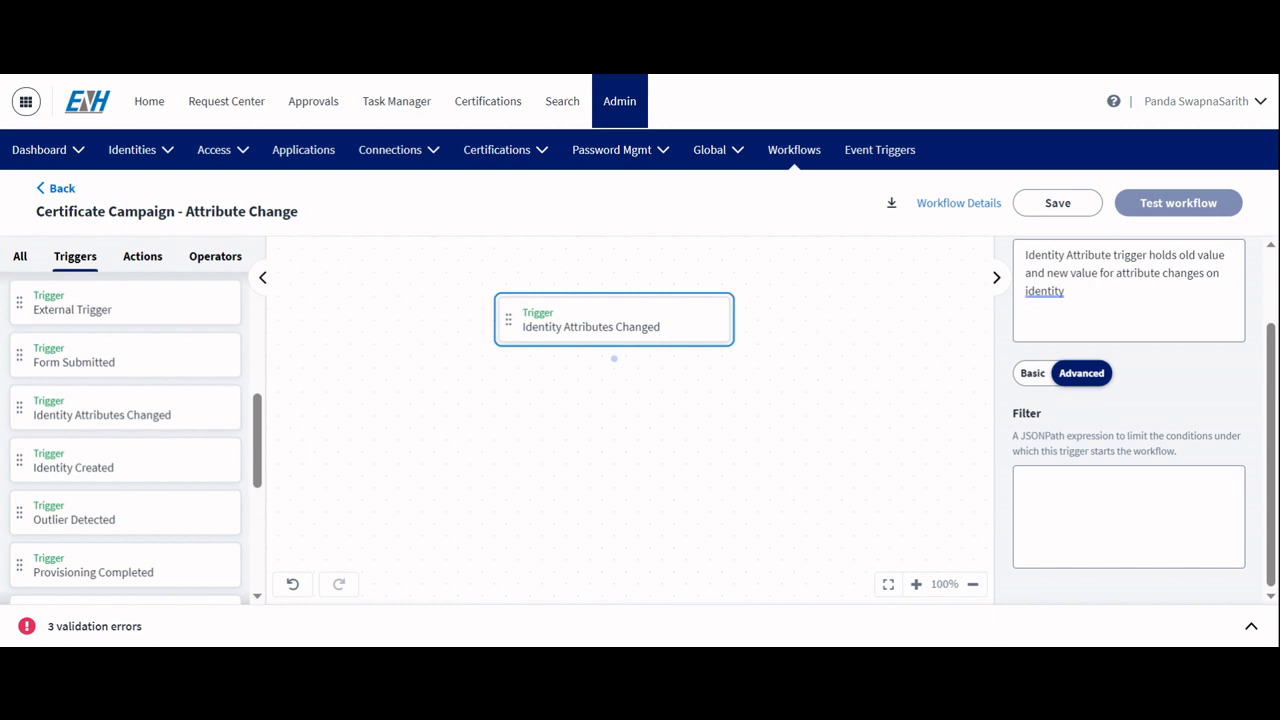
pyautogui.click(1034, 376)
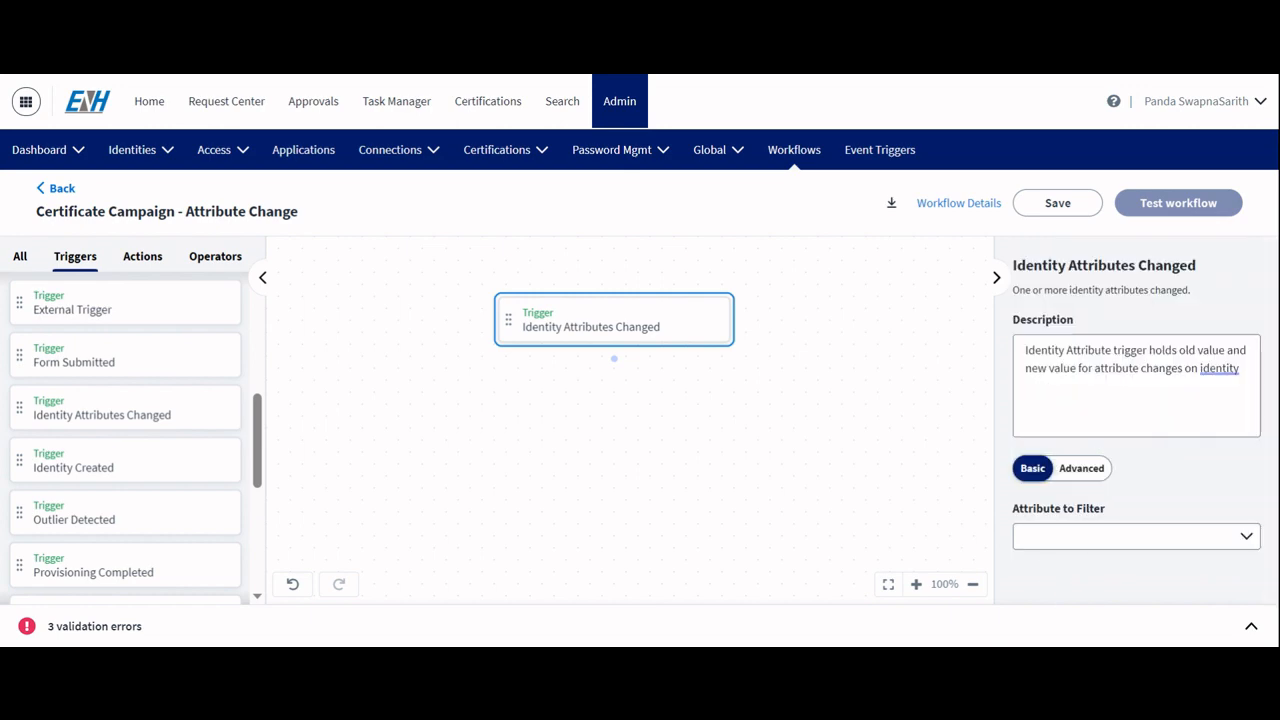
# Step: Set the trigger's Attribute to Filter to jobTitle and save the workflow
pyautogui.click(1246, 537)
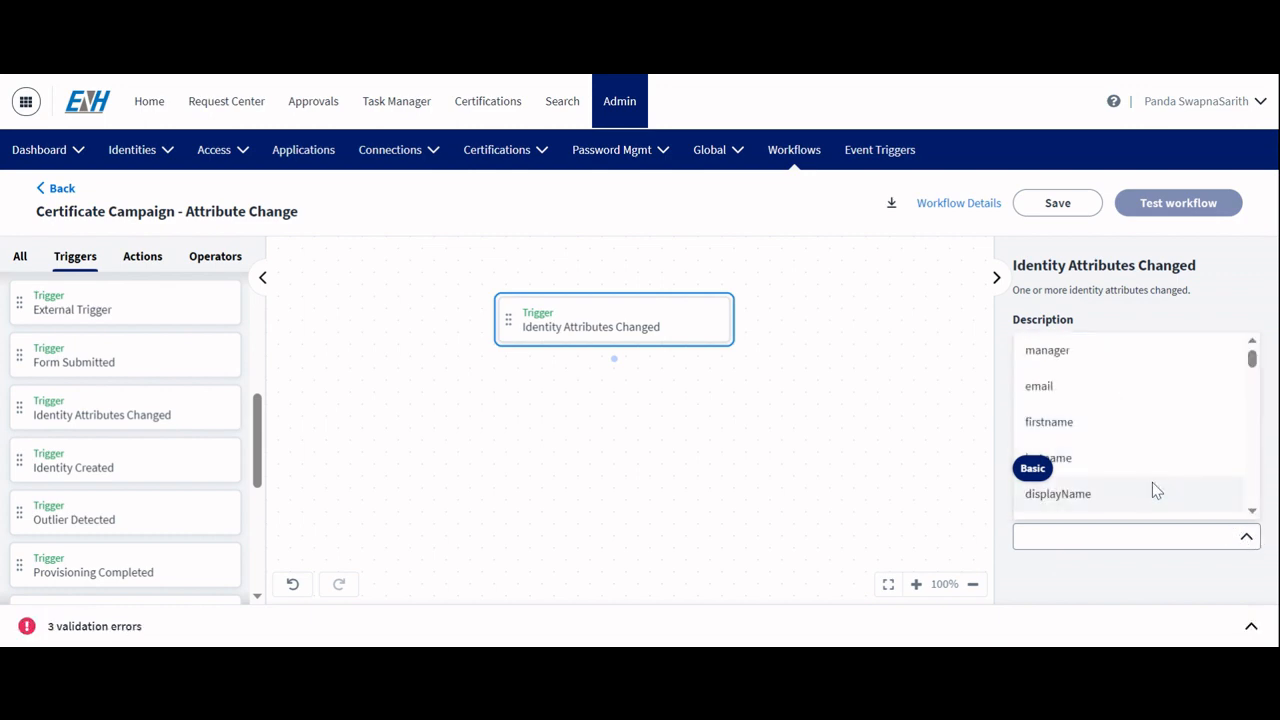
pyautogui.scroll(-10, 1152, 482)
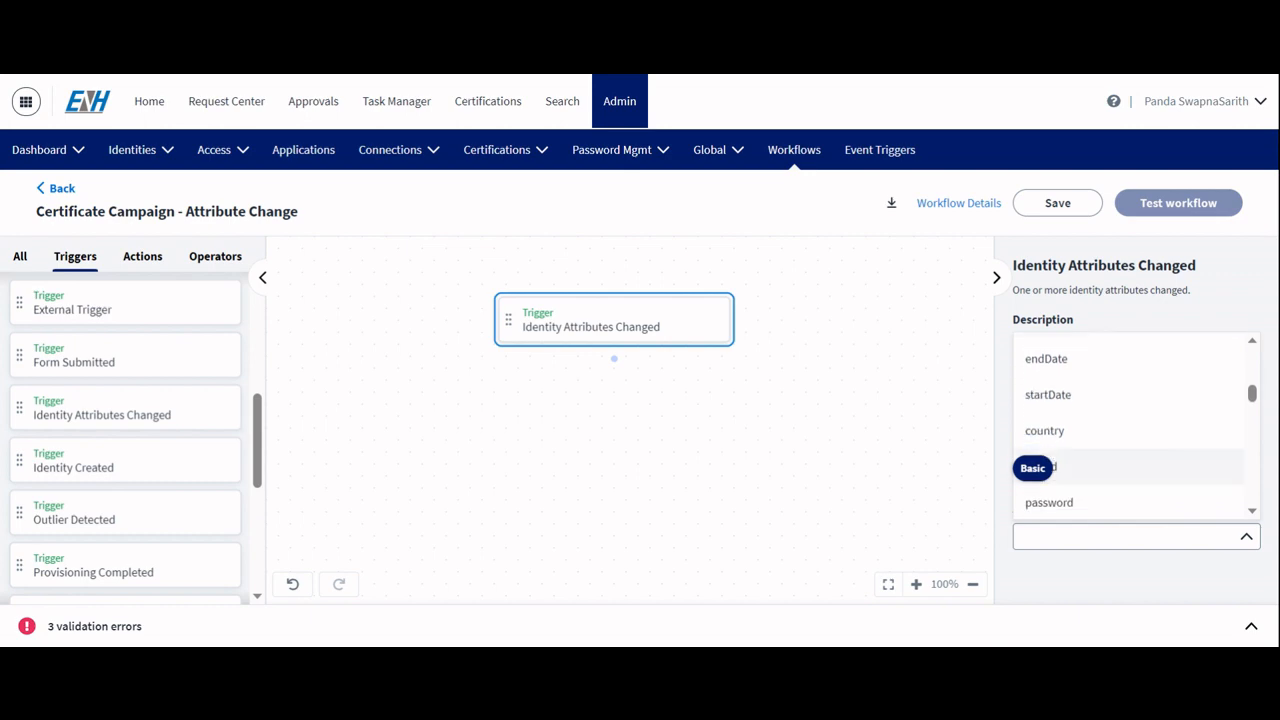
pyautogui.scroll(-5, 1100, 440)
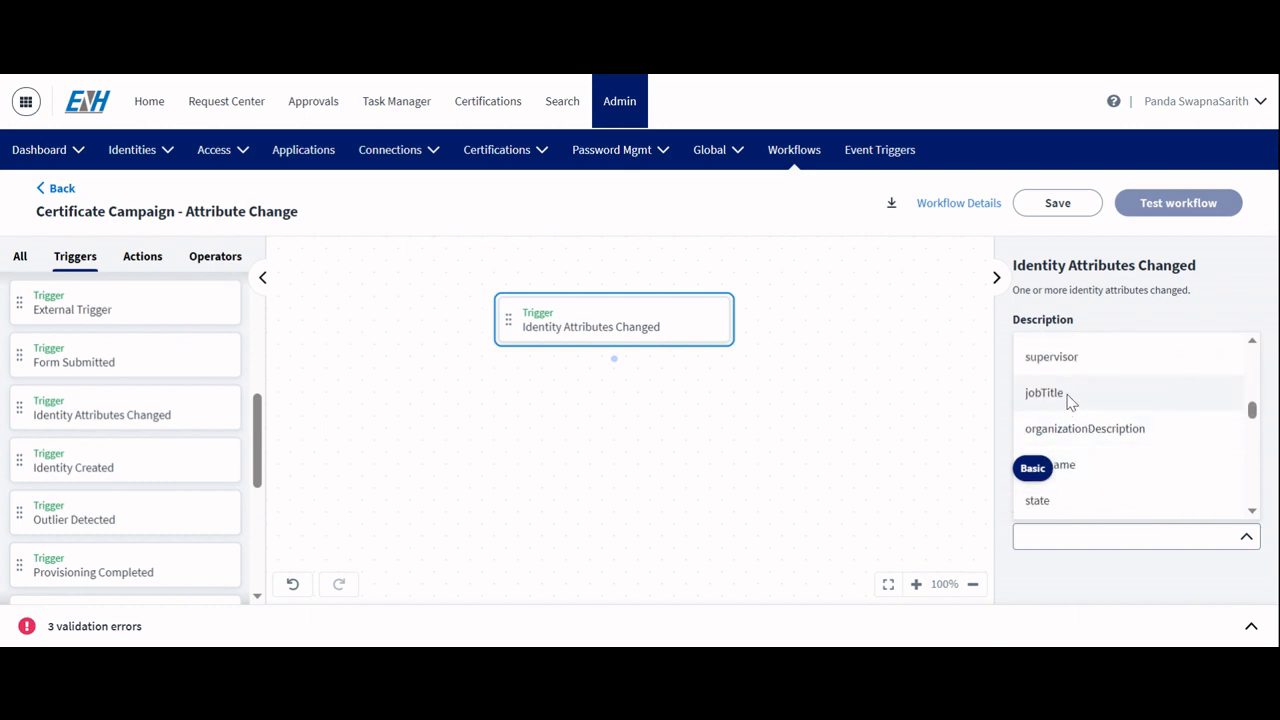
pyautogui.click(1068, 396)
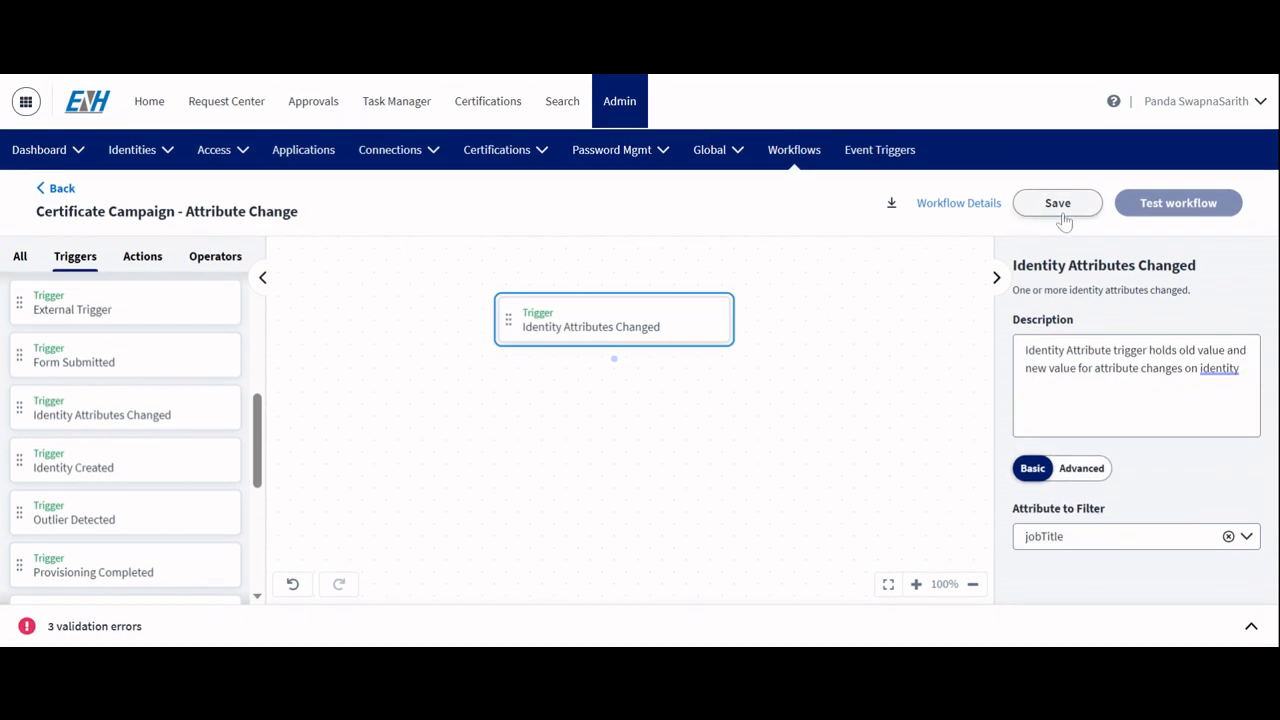
pyautogui.click(1062, 214)
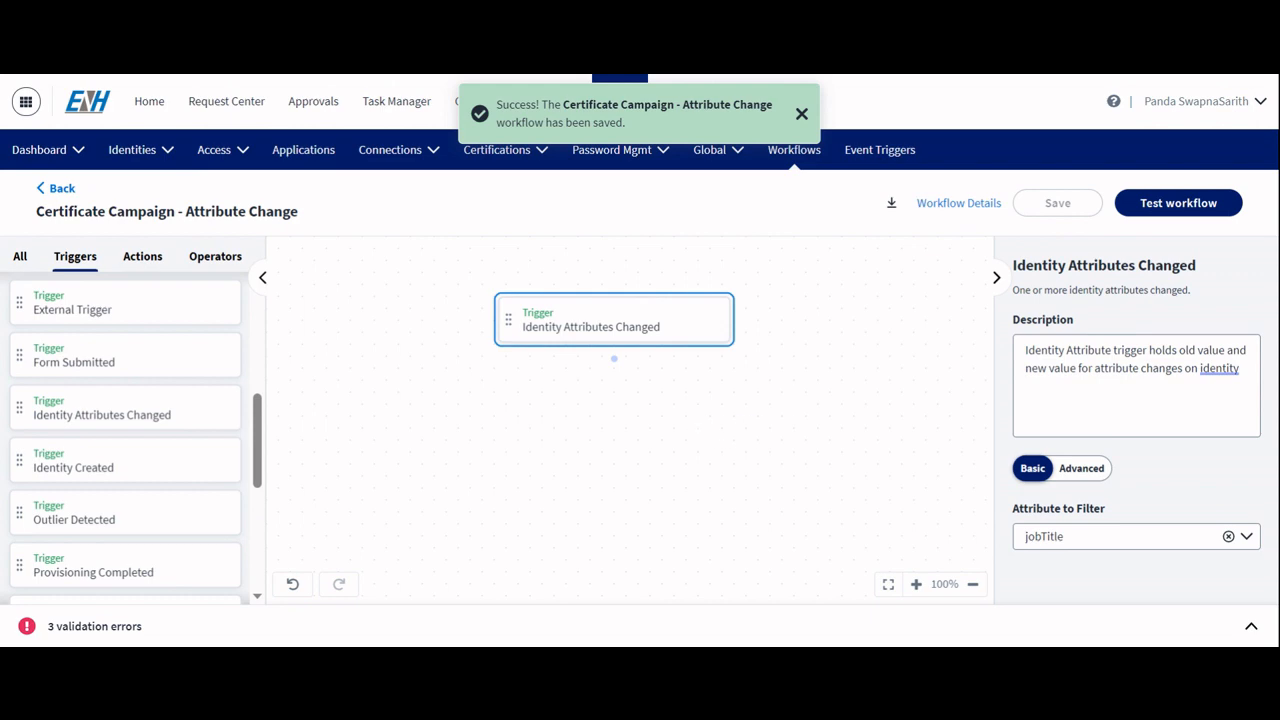
# Step: Add a Compare Strings operator to the canvas and connect it below the Identity Attributes Changed trigger
pyautogui.click(208, 263)
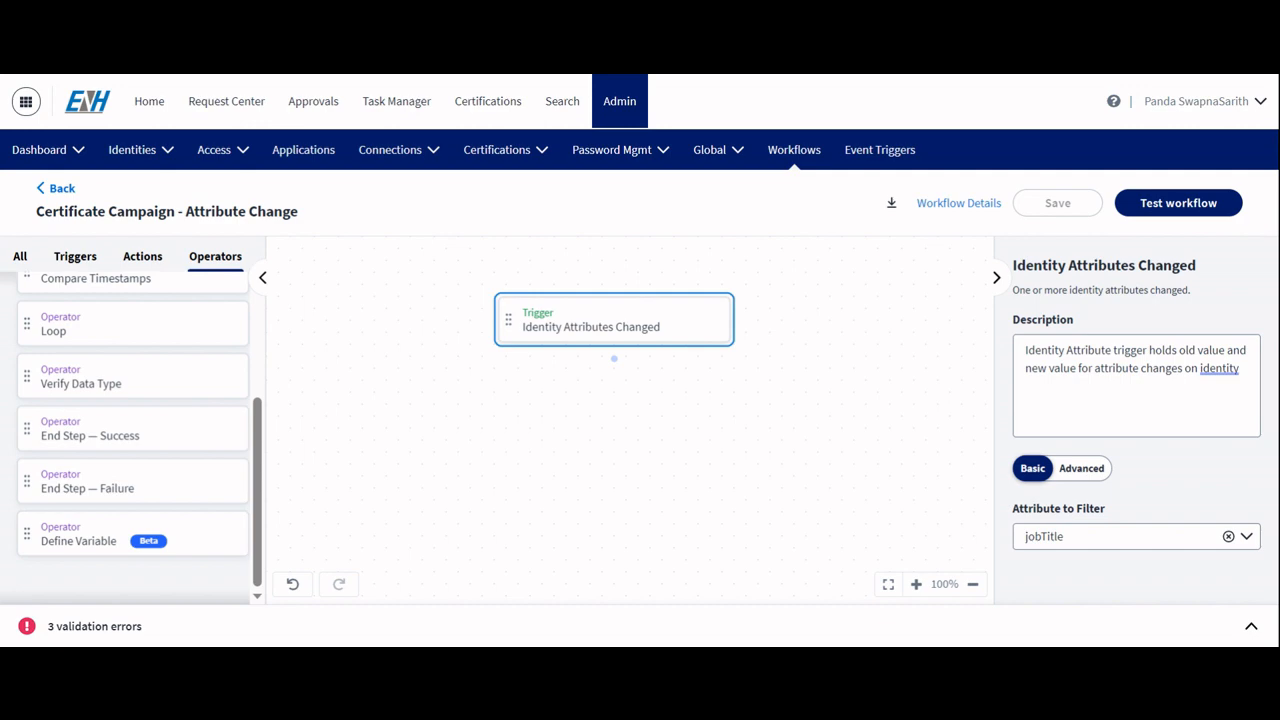
pyautogui.scroll(5, 106, 380)
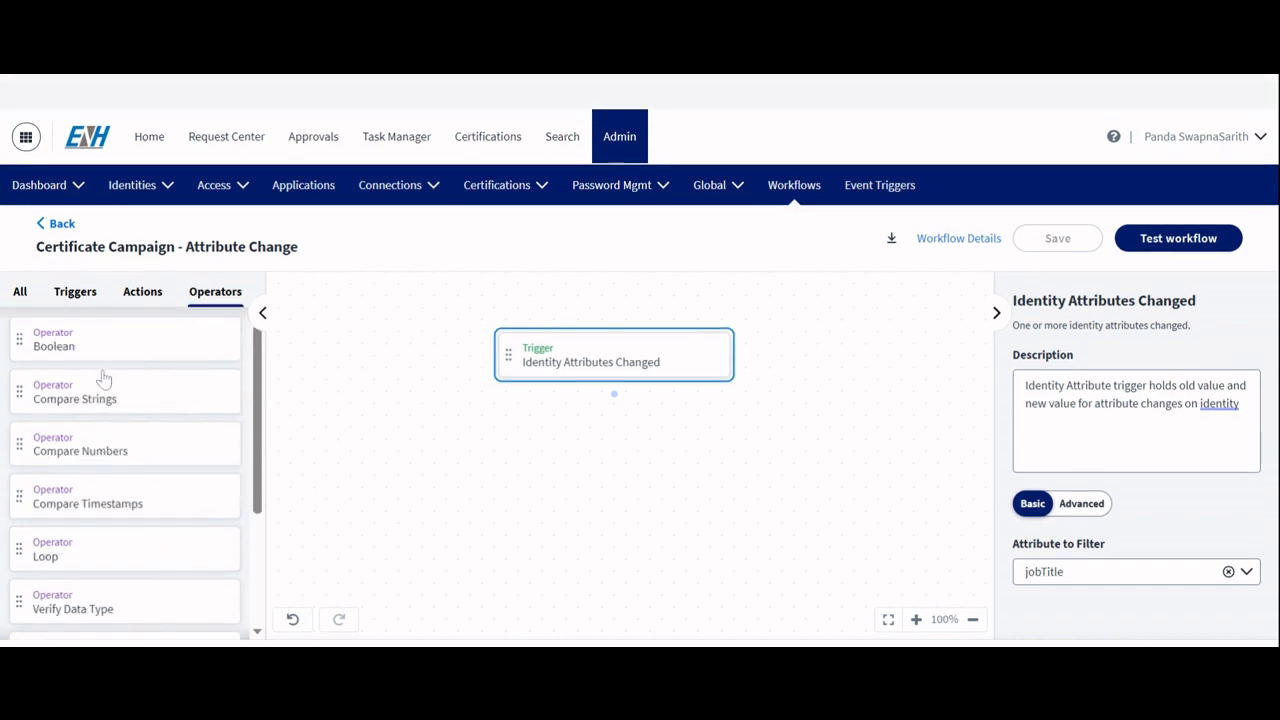
pyautogui.moveTo(78, 369); pyautogui.dragTo(505, 418)
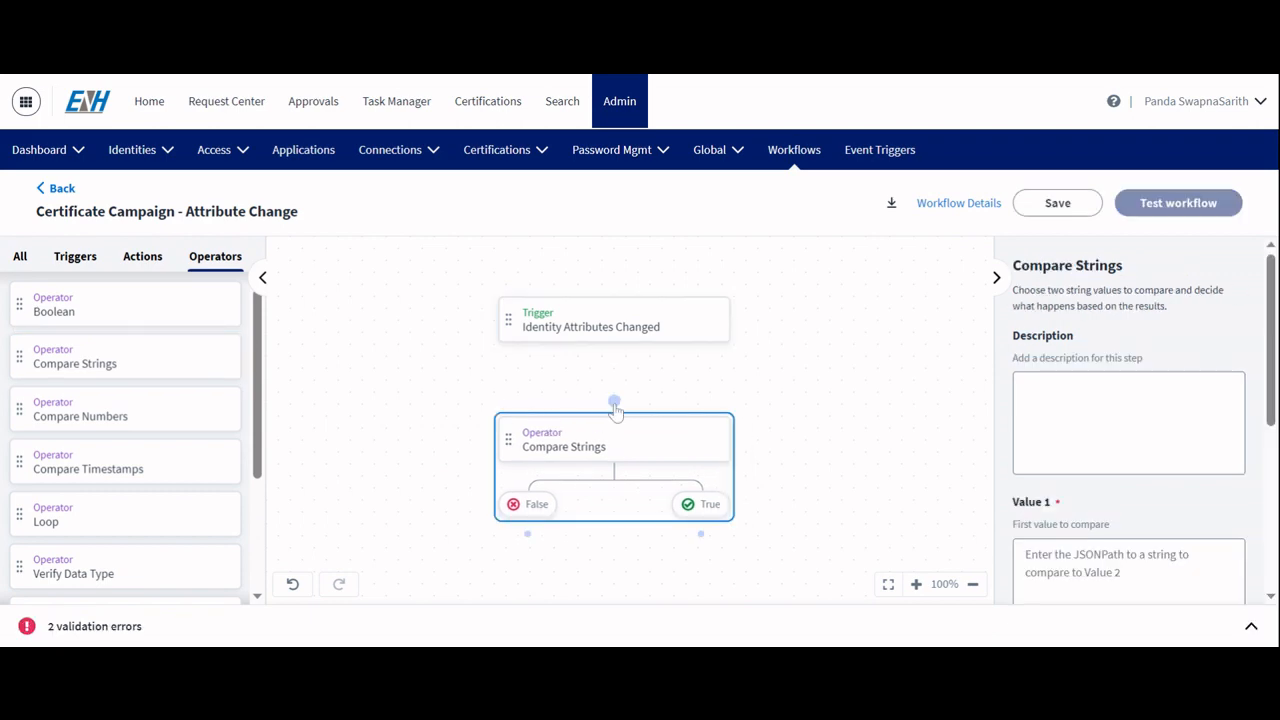
pyautogui.moveTo(614, 402); pyautogui.dragTo(614, 340)
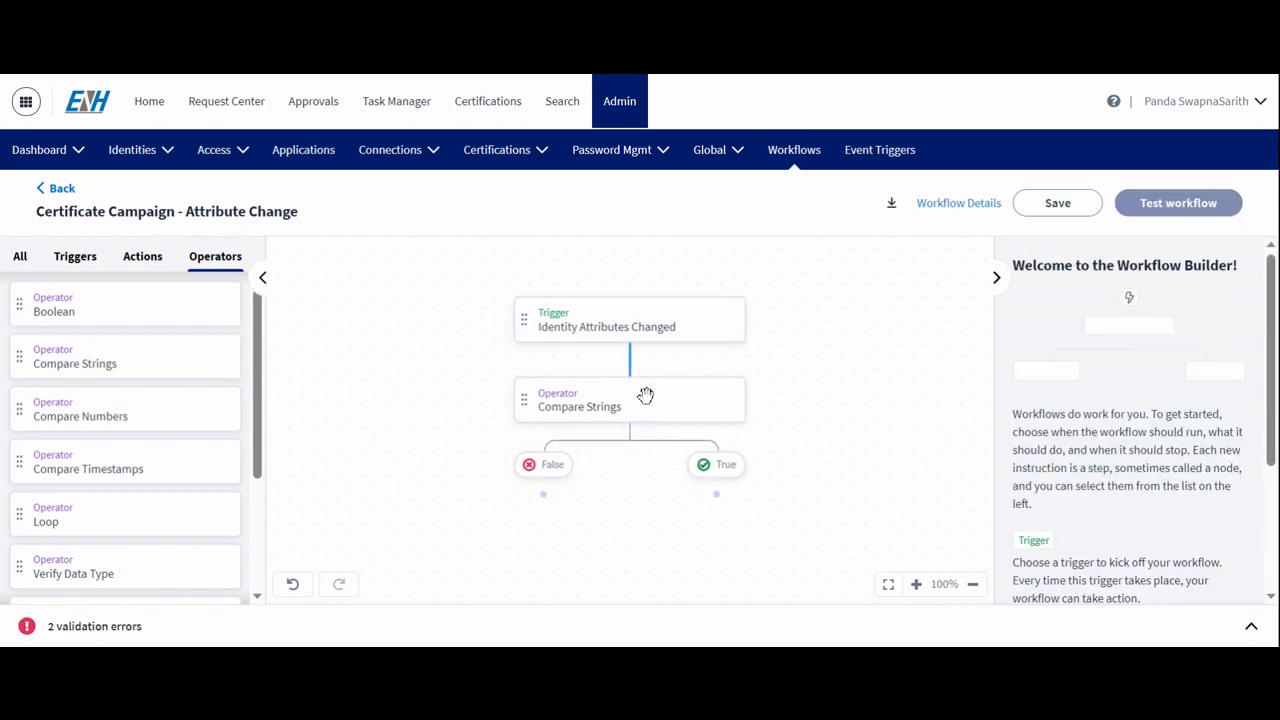
pyautogui.click(646, 396)
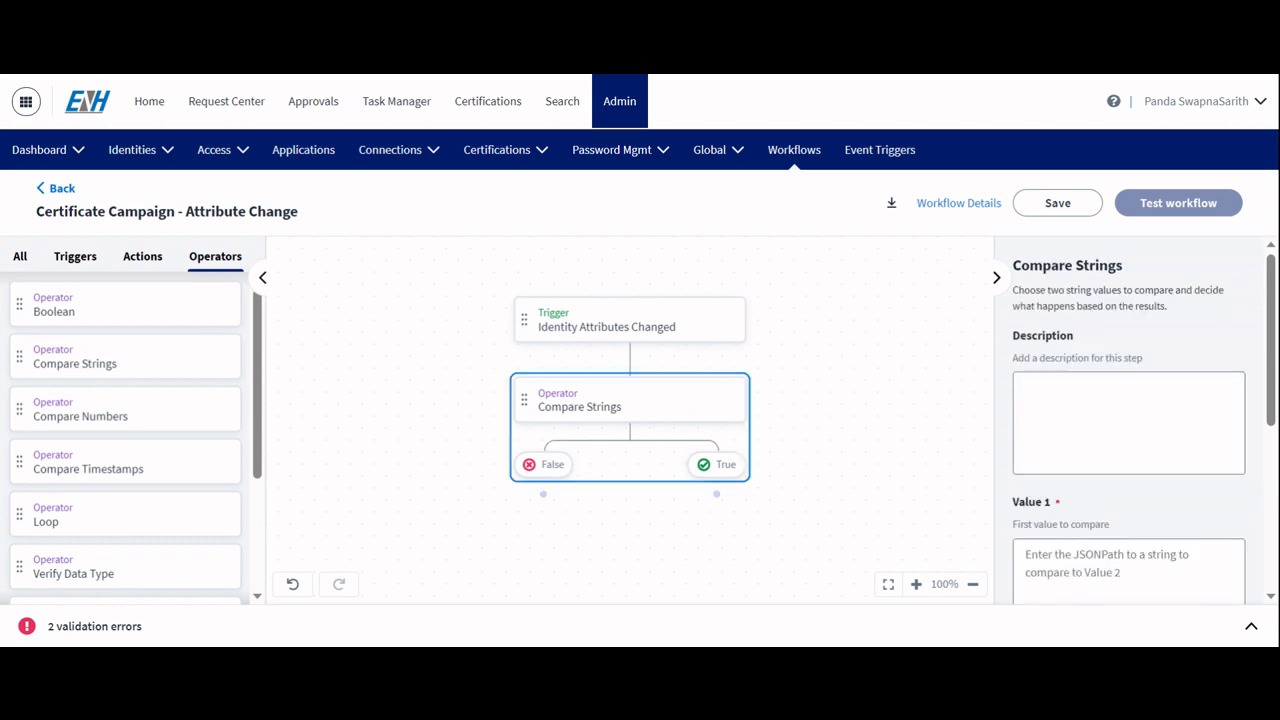
# Step: Paste the description 'Identity Attribute trigger holds old value and new value for attribute changes on identity' into the Compare Strings step
pyautogui.click(1128, 422)
pyautogui.click(1120, 408)
pyautogui.write('Identity Attribute trigger holds old value and new value for attribute changes on identity')
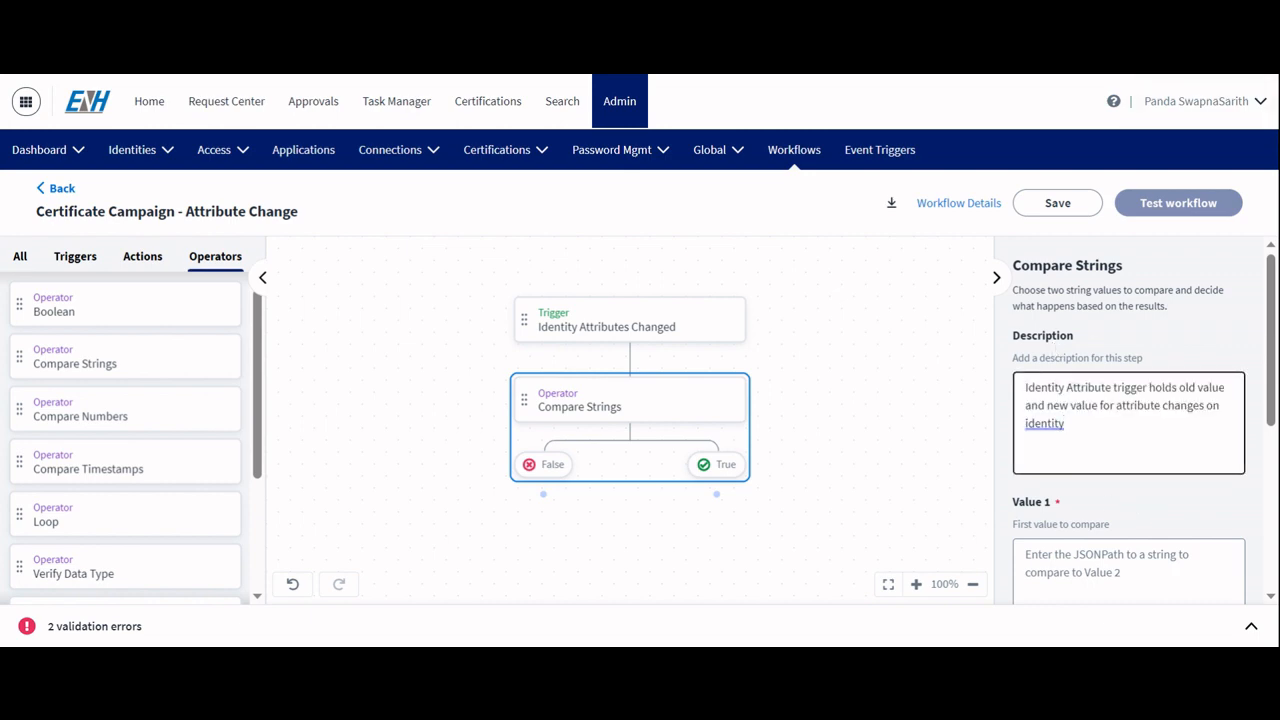
# Step: Paste the JSONPath $.trigger.changes[?(@.attribute=="jobTitle")].attribute as Value 1
pyautogui.scroll(-2, 1130, 420)
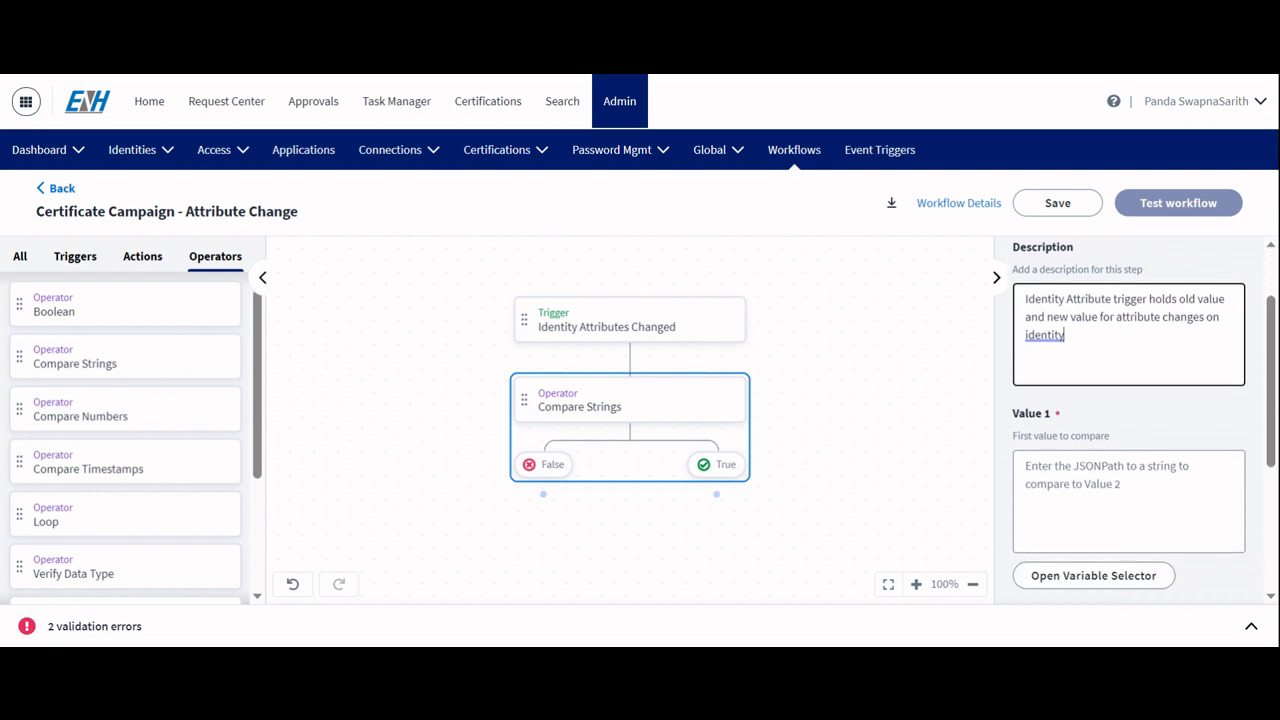
pyautogui.click(1128, 447)
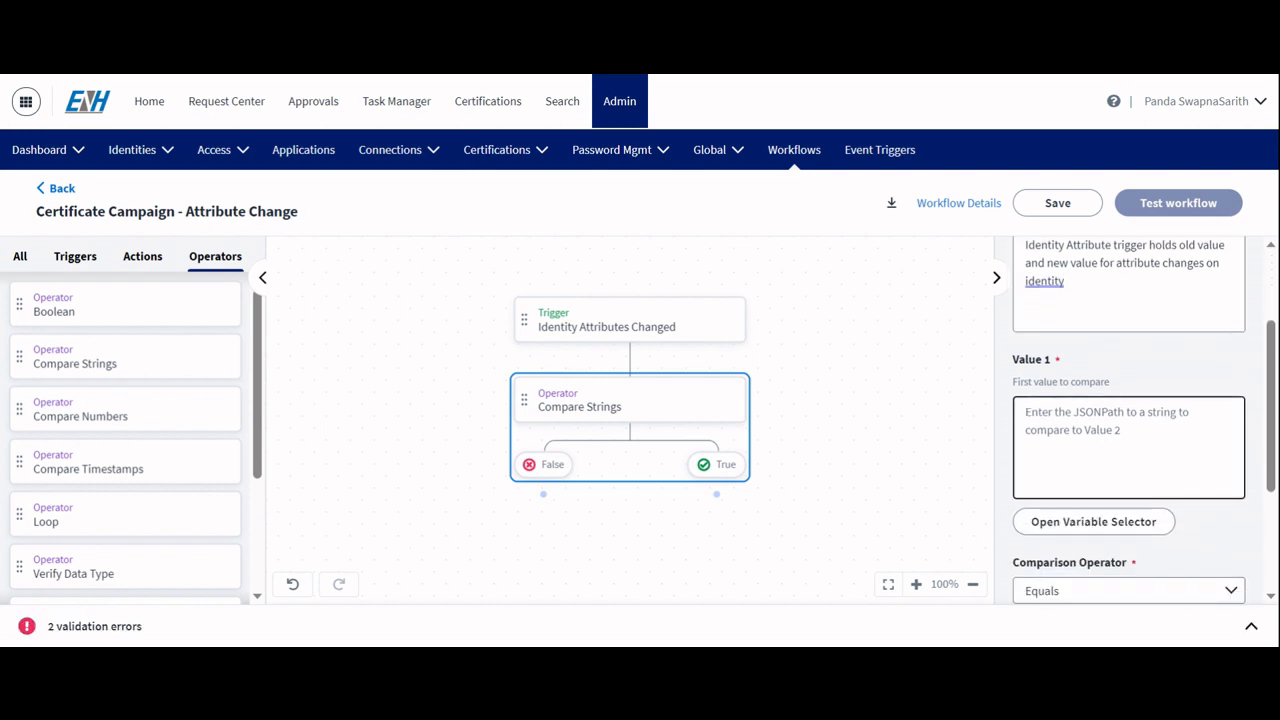
pyautogui.scroll(-1, 1128, 447)
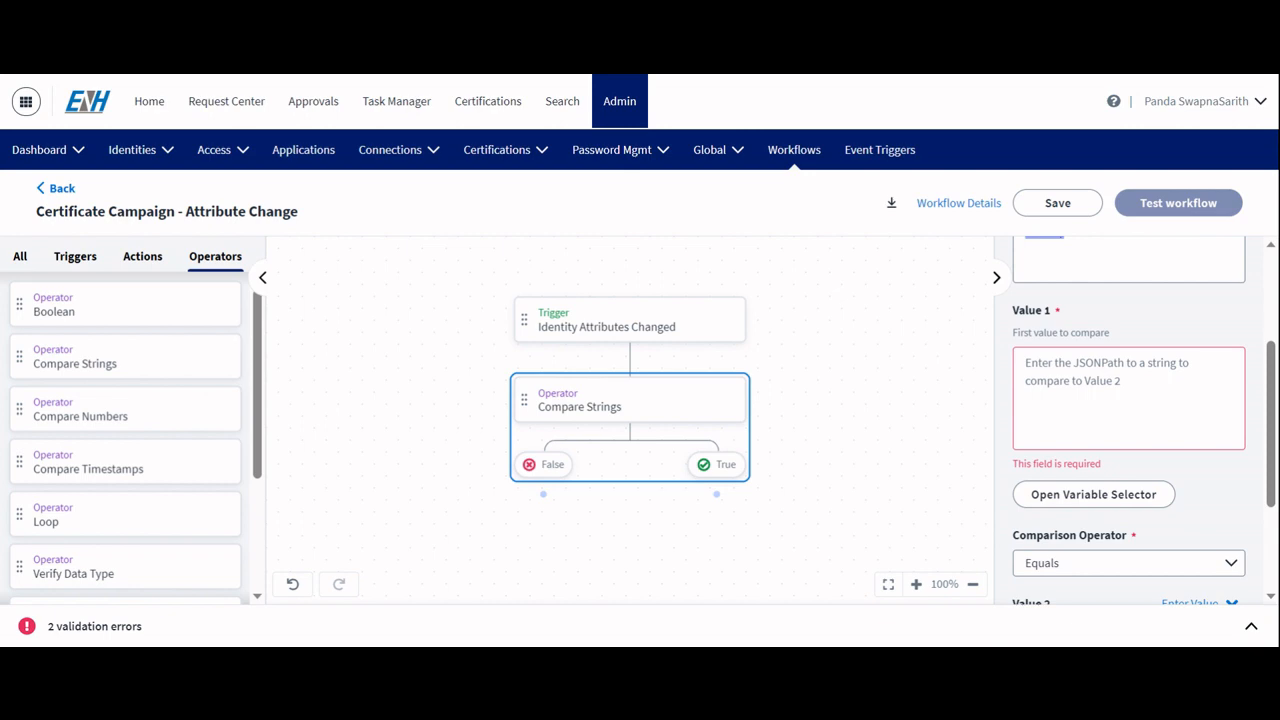
pyautogui.click(1128, 398)
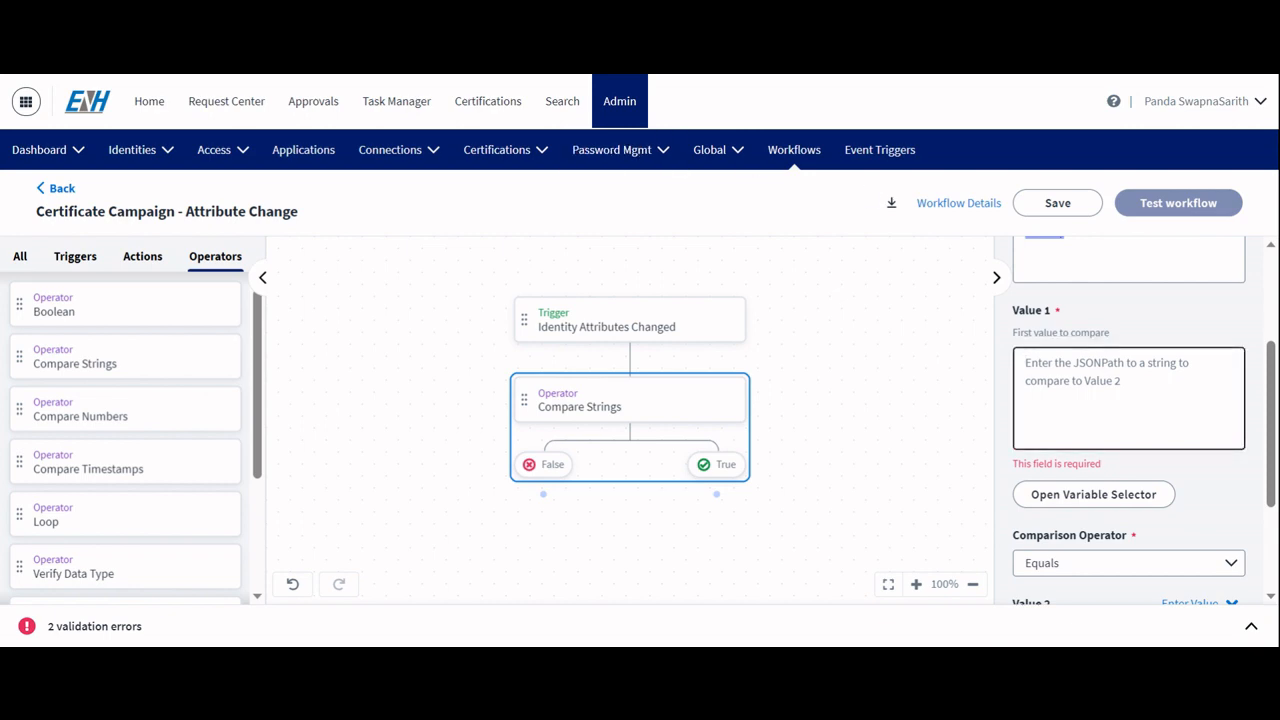
pyautogui.write('$.trigger.changes[?(@.attribute=="jobTitle")].attribute')
# Step: Set the comparison operator to Contains
pyautogui.scroll(-2, 1090, 443)
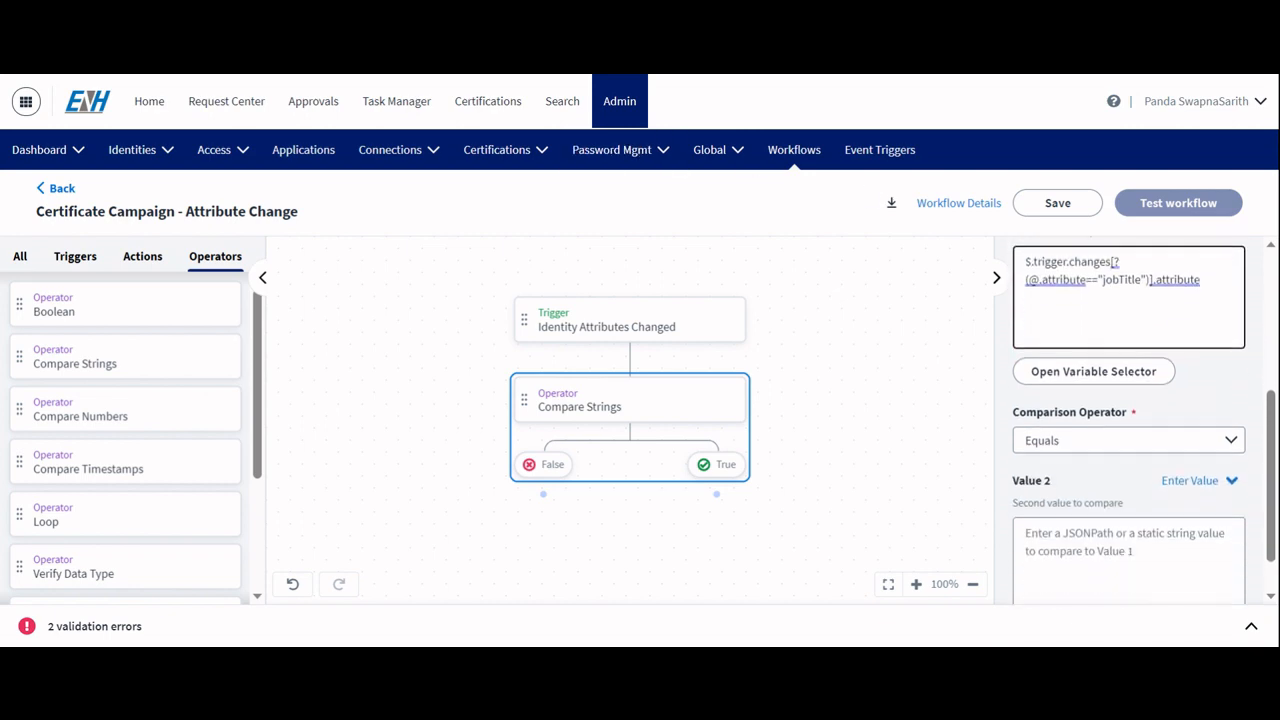
pyautogui.click(1090, 443)
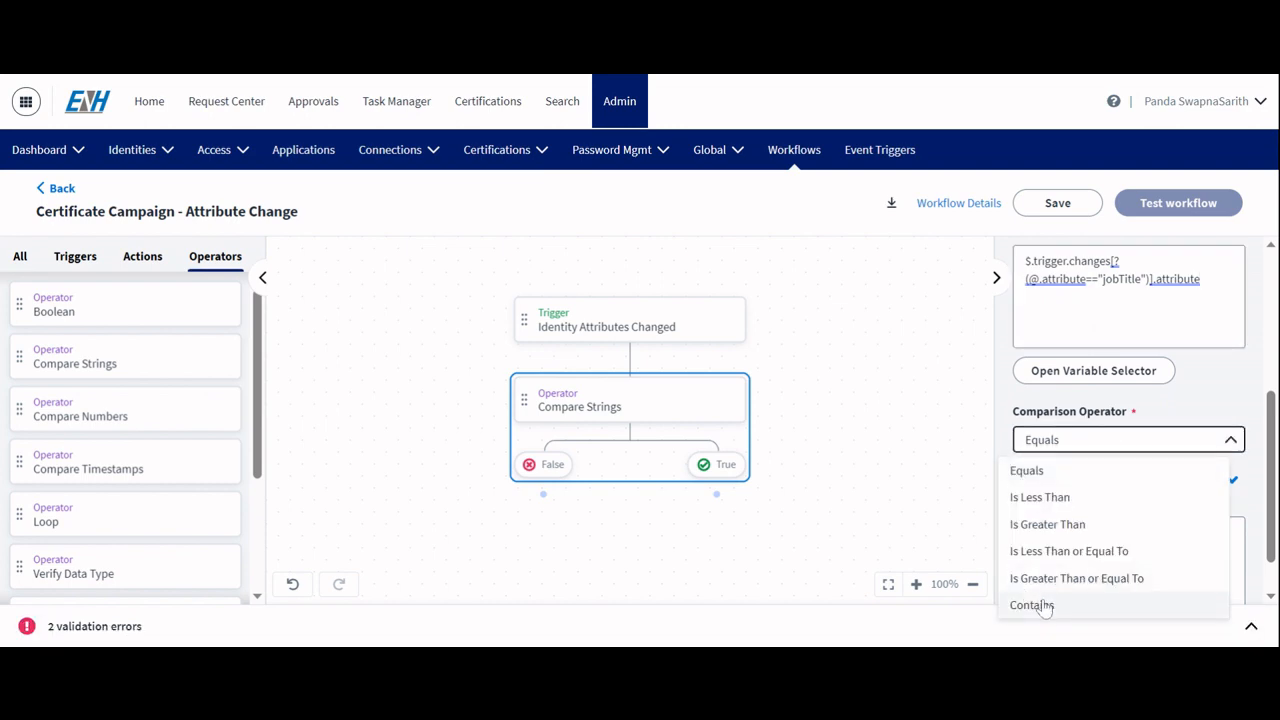
pyautogui.click(1043, 606)
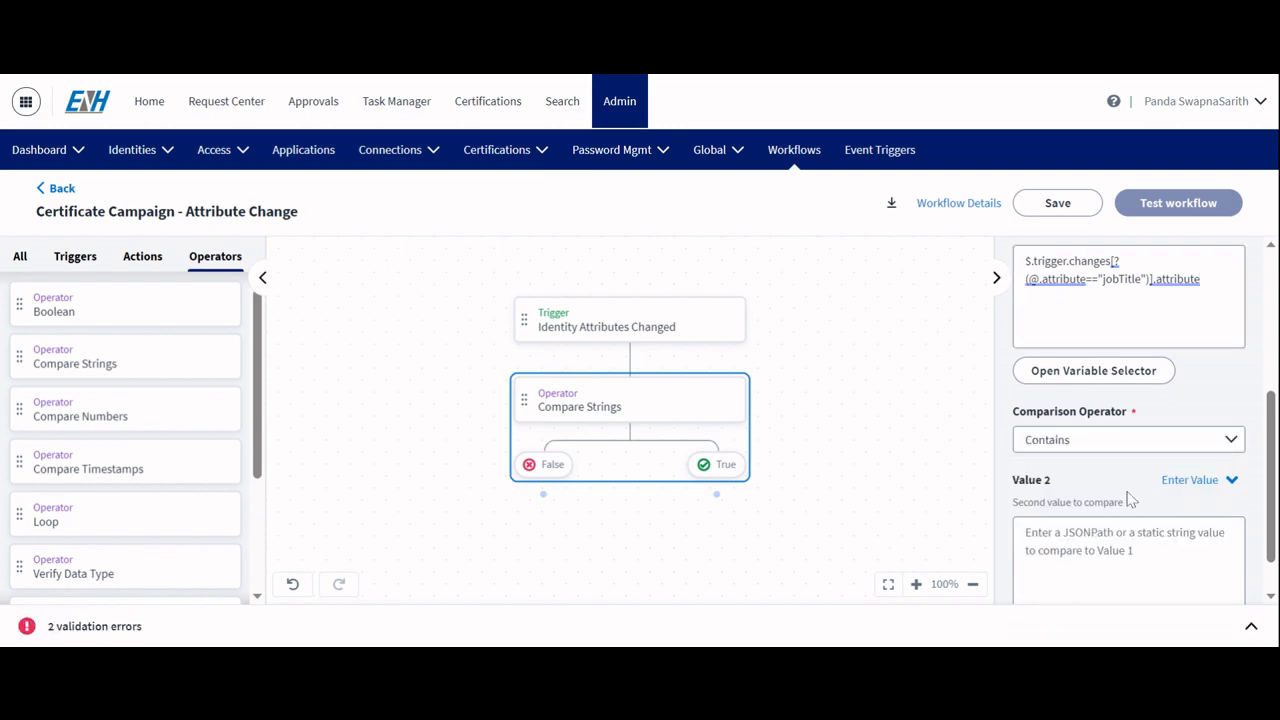
# Step: Edit the Value 1 path to $.trigger.changes[(@.attribute=="jobTitle")].attribute, removing the question mark
pyautogui.click(1026, 279)
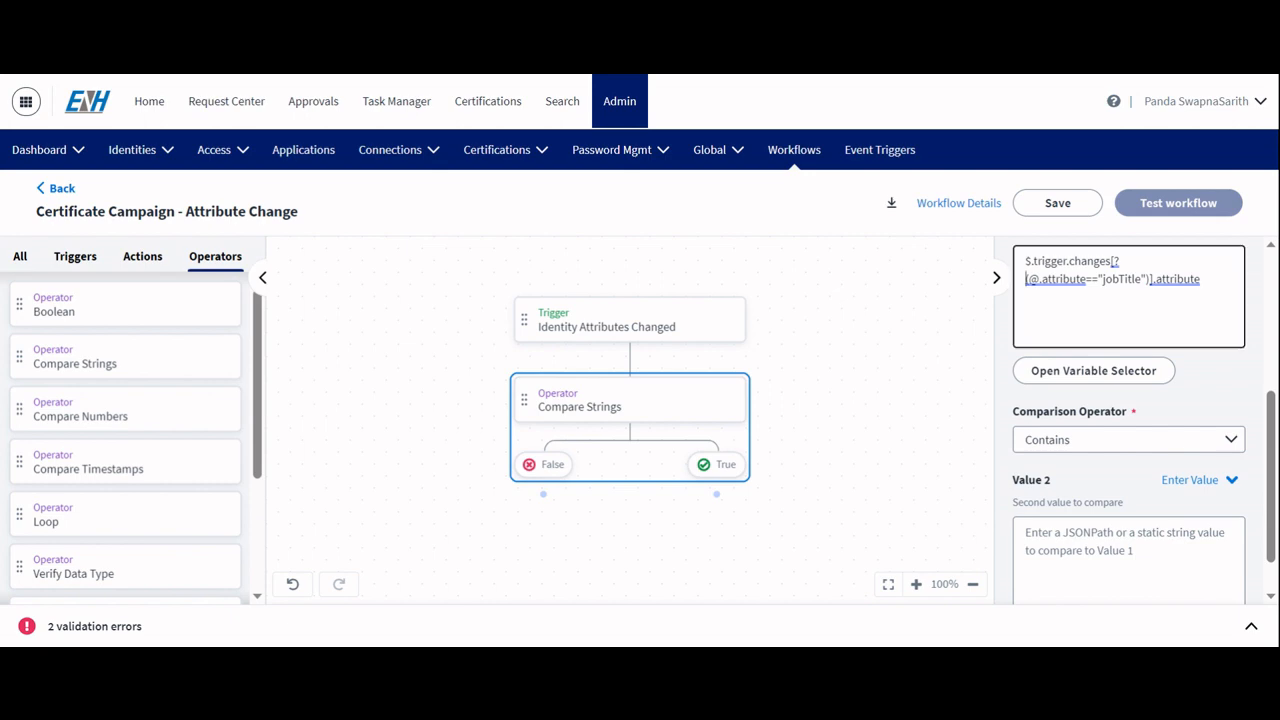
pyautogui.press('BackSpace')
pyautogui.write('(')
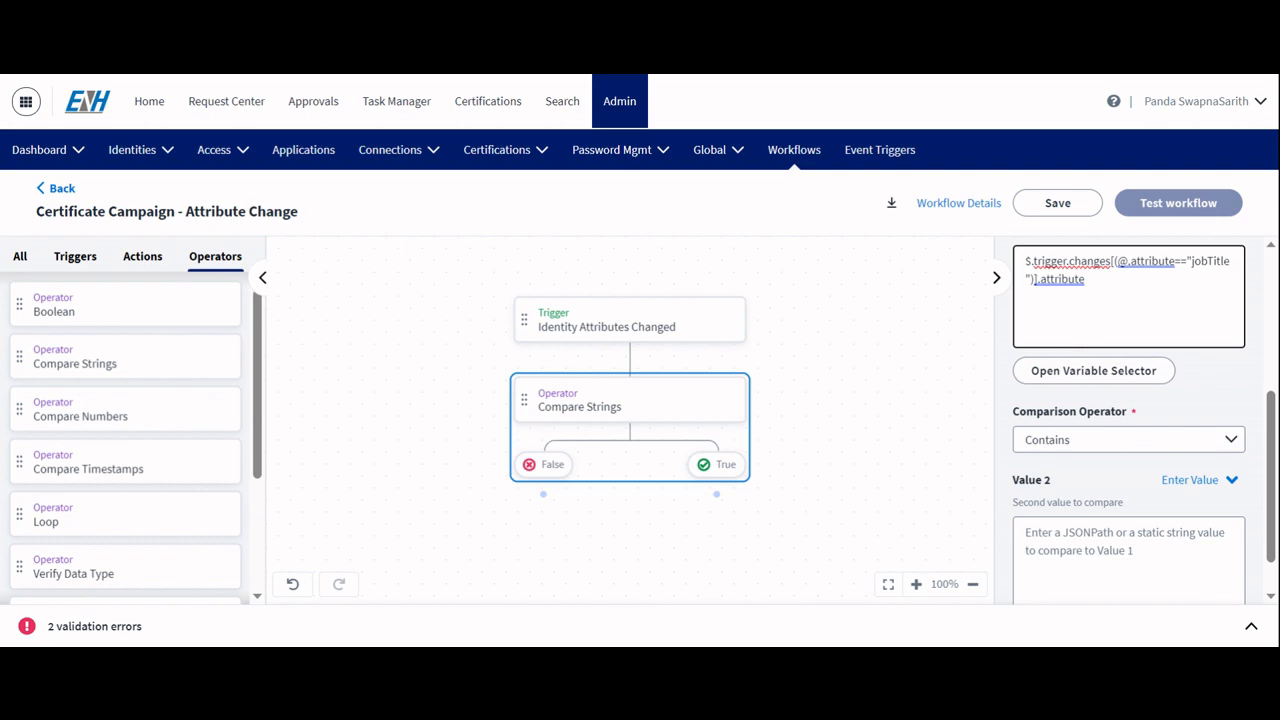
pyautogui.press('BackSpace')
pyautogui.write('le')
# Step: Set Value 2 to jobTitle and save the workflow
pyautogui.click(1128, 560)
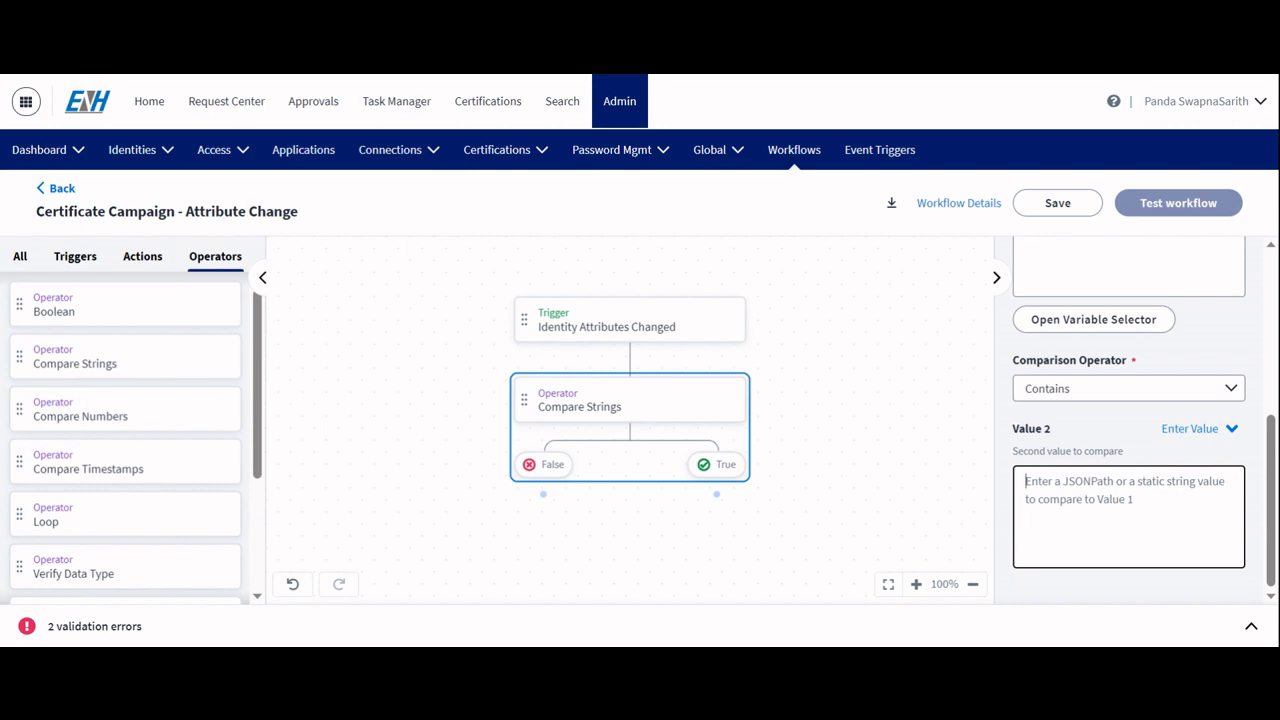
pyautogui.write('job')
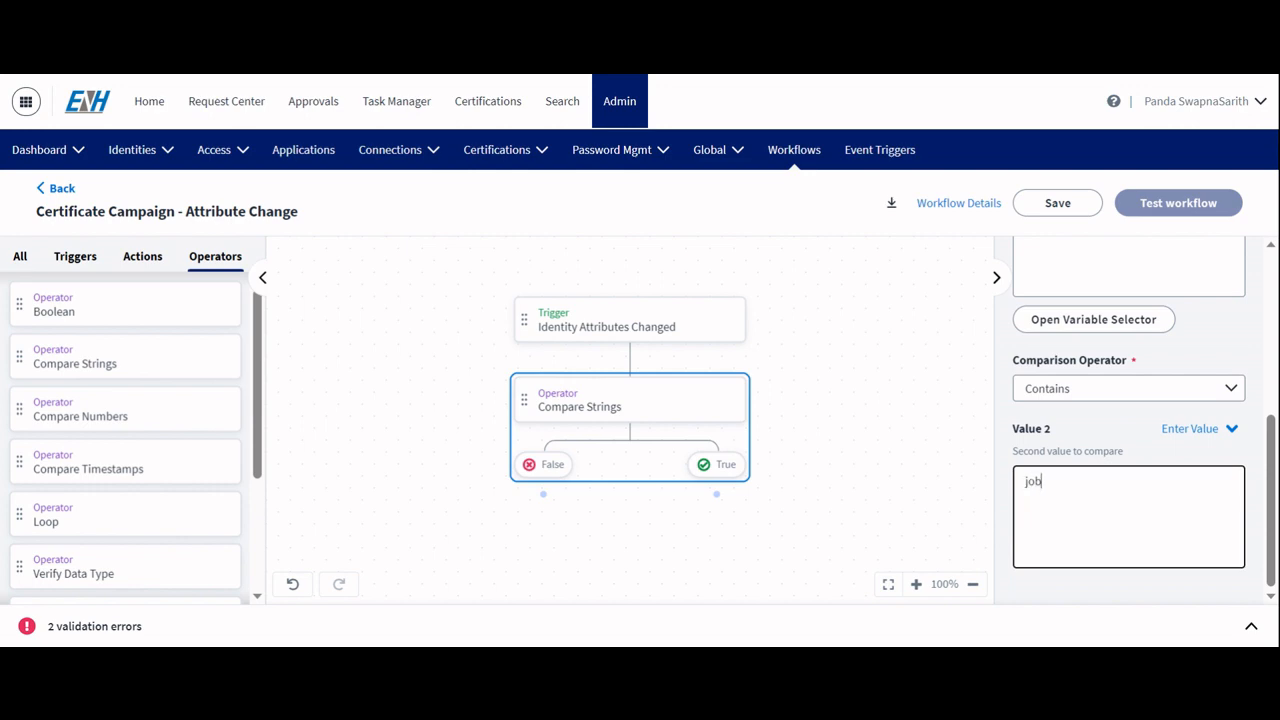
pyautogui.write('Title')
pyautogui.click(1055, 204)
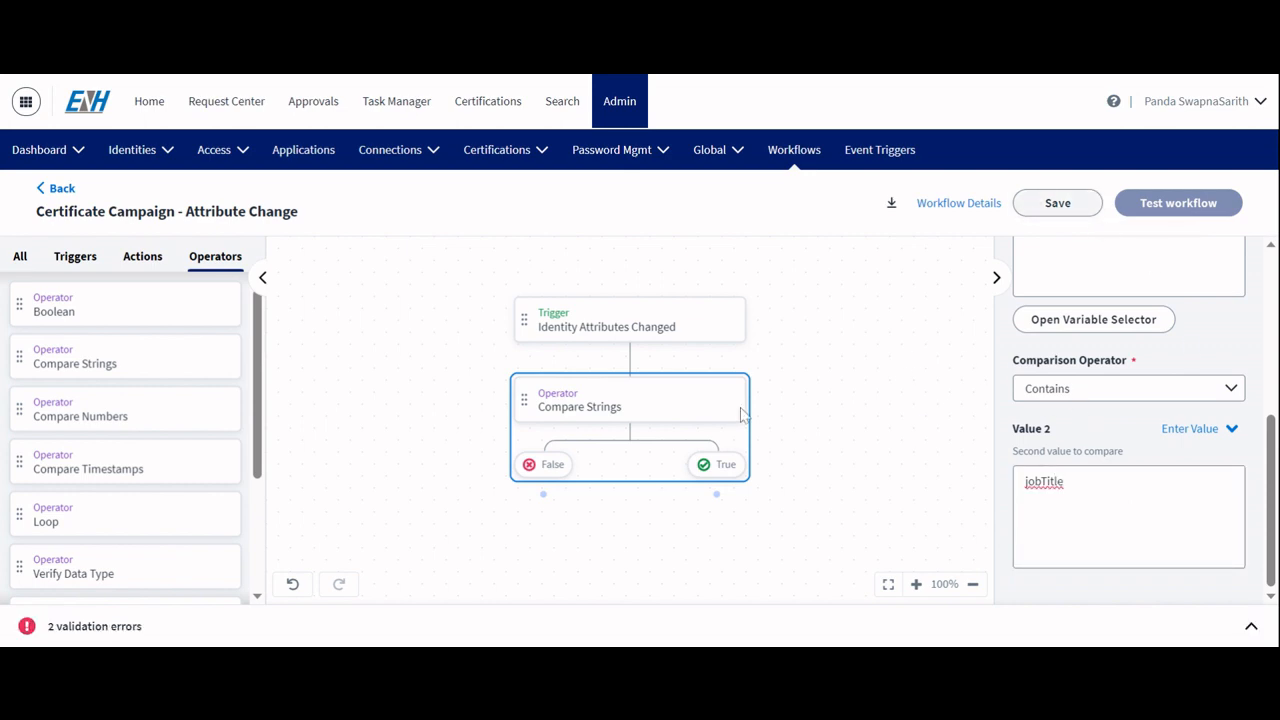
# Step: Review the list of the workflow's validation errors
pyautogui.scroll(-2, 740, 414)
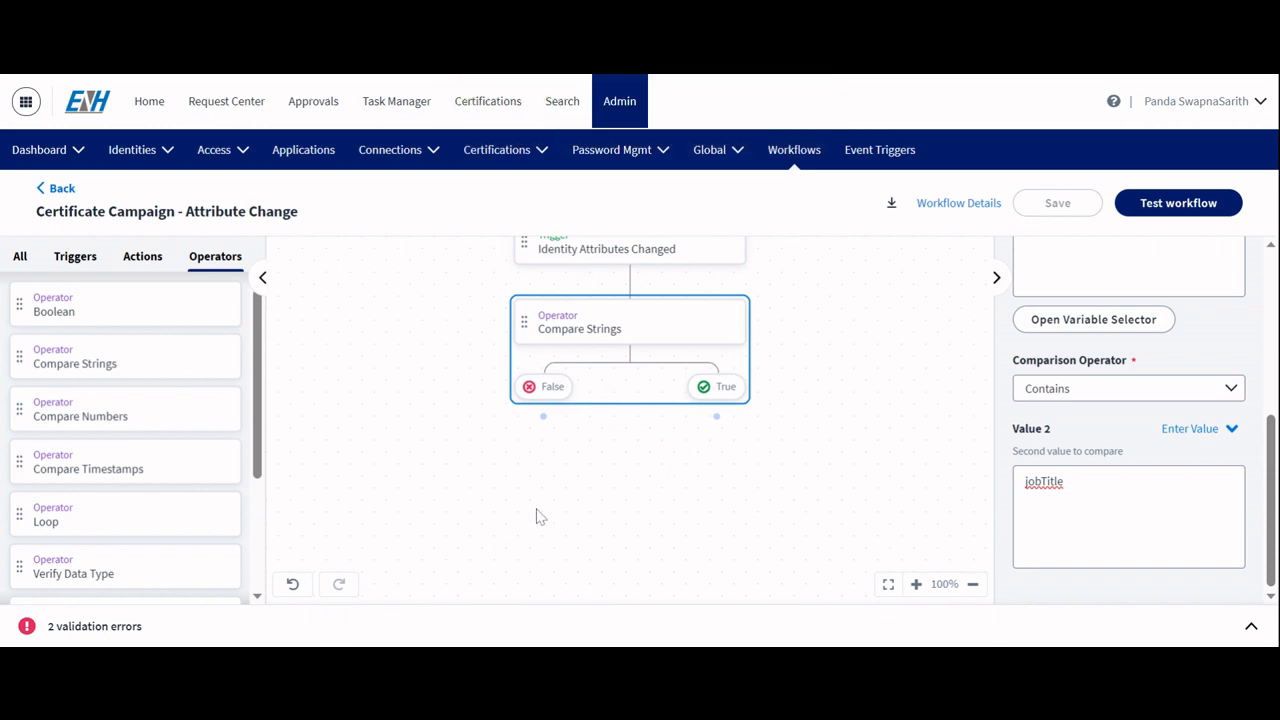
pyautogui.scroll(1, 537, 516)
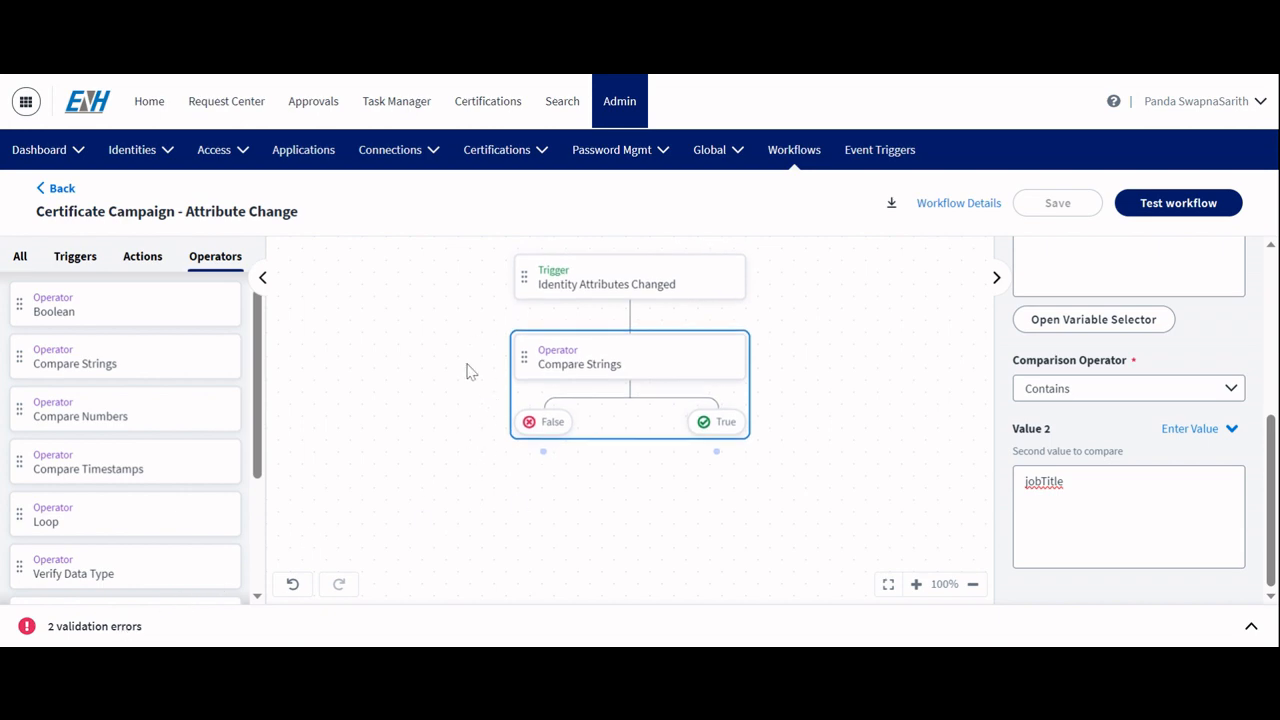
pyautogui.click(128, 634)
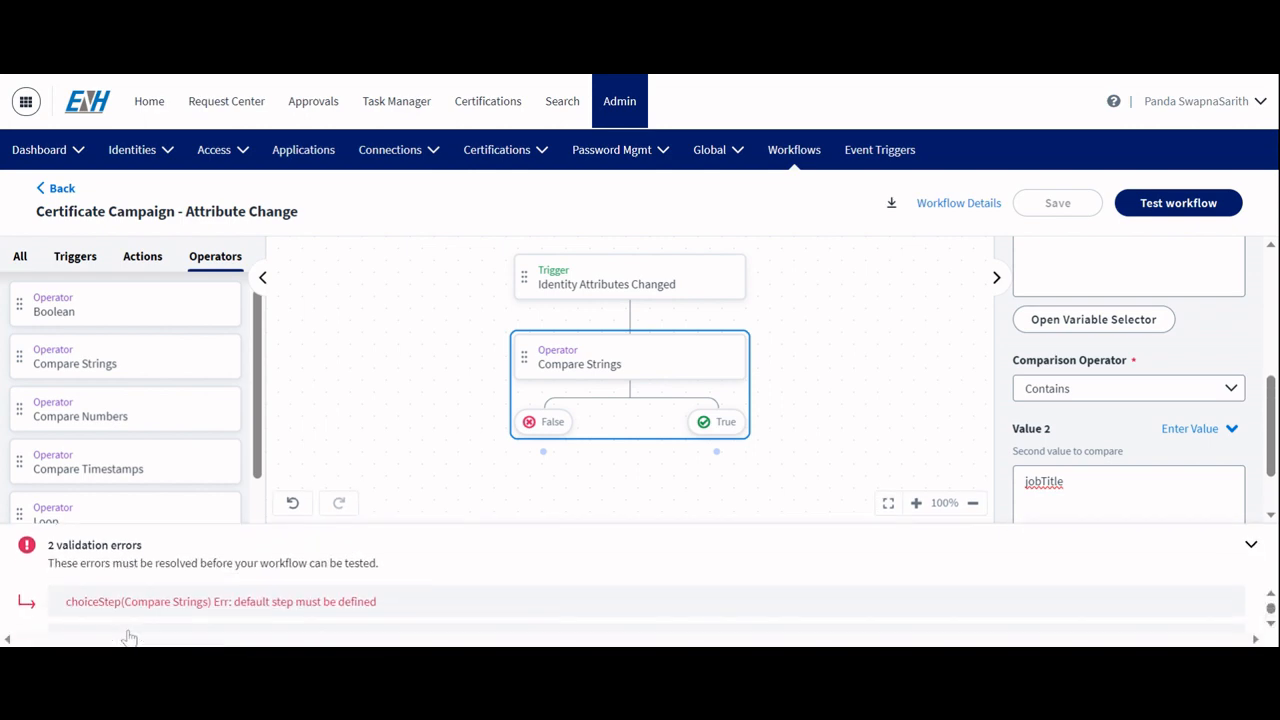
pyautogui.click(1251, 549)
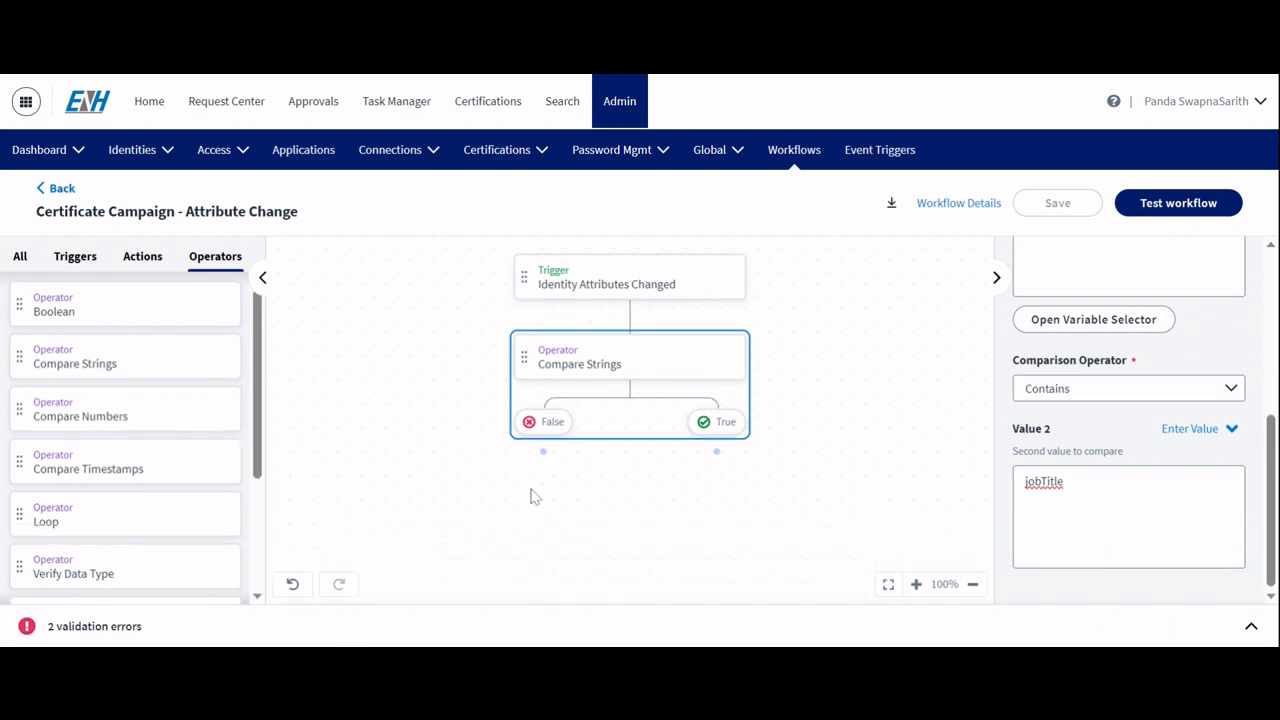
pyautogui.click(1251, 628)
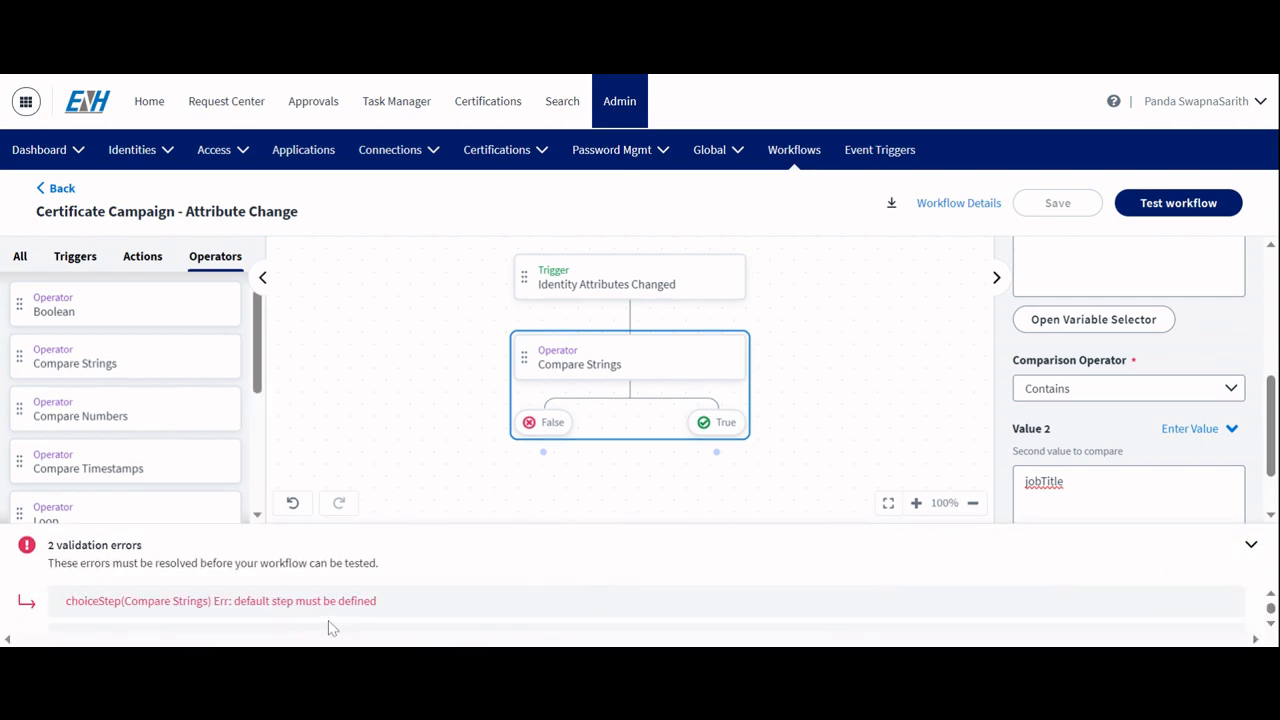
pyautogui.scroll(-1, 305, 602)
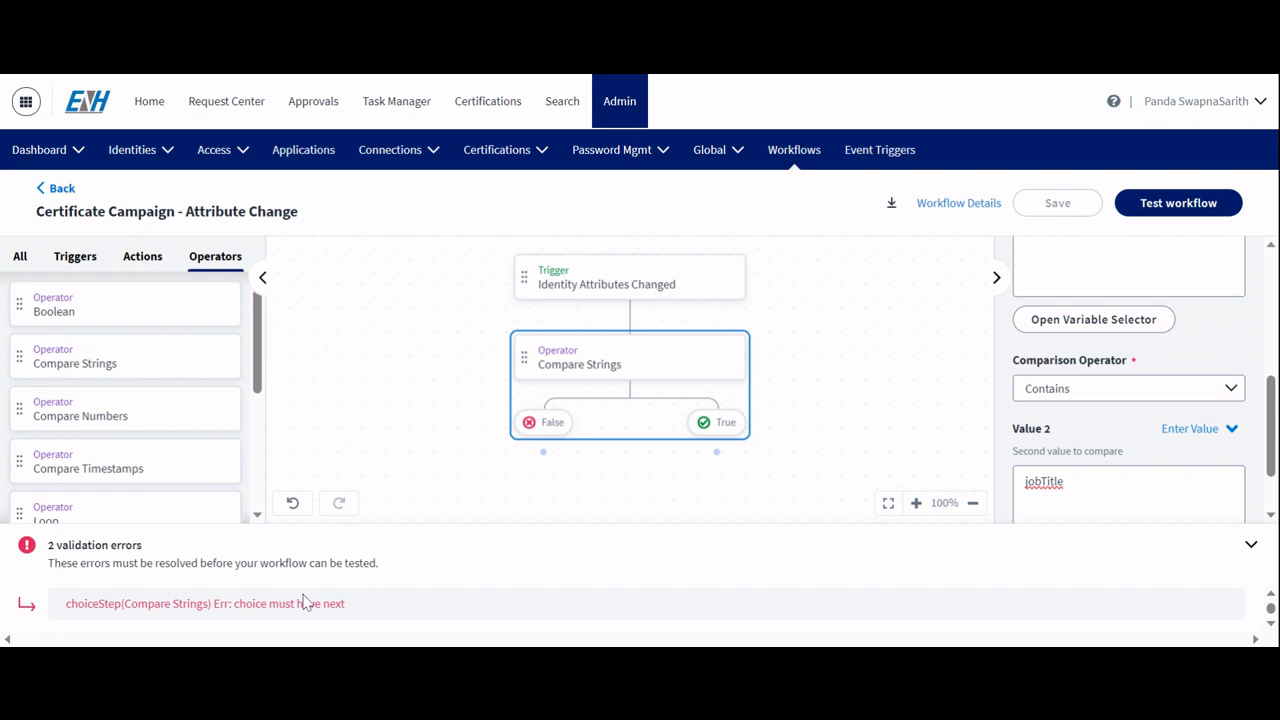
pyautogui.click(1251, 546)
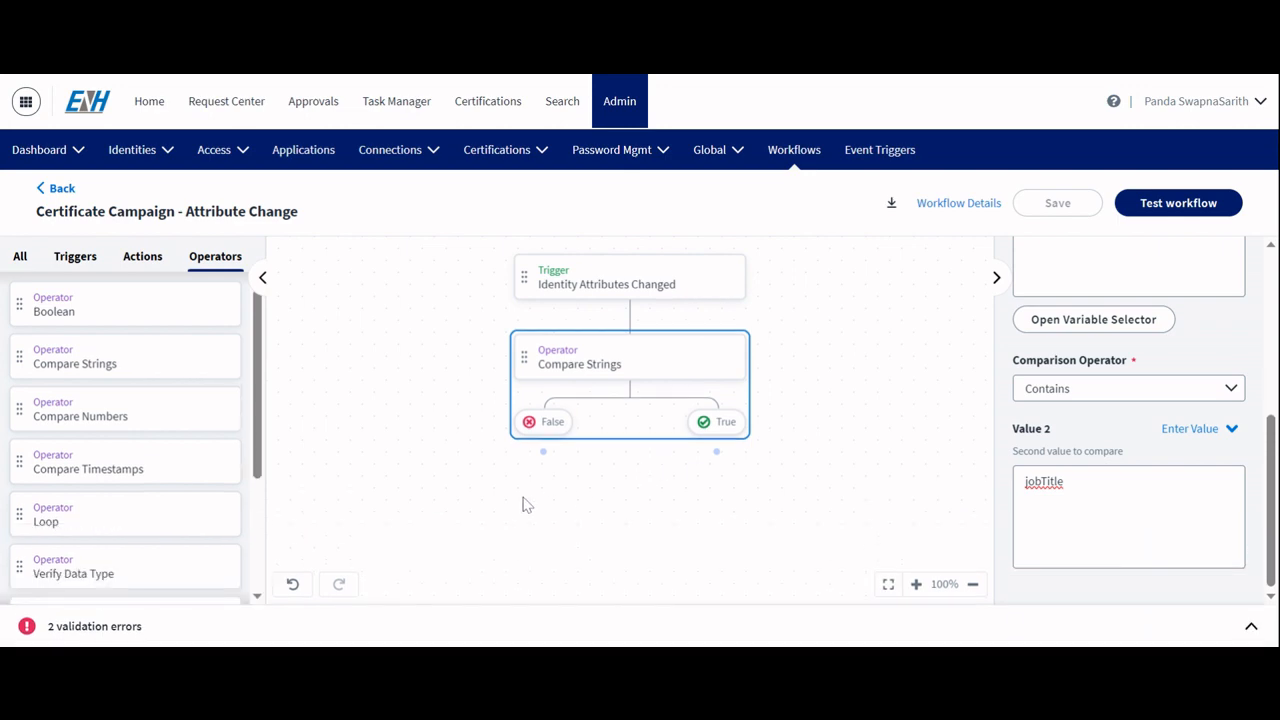
# Step: Add an End Step — Success operator and connect it to the Compare Strings False branch
pyautogui.scroll(-1, 527, 504)
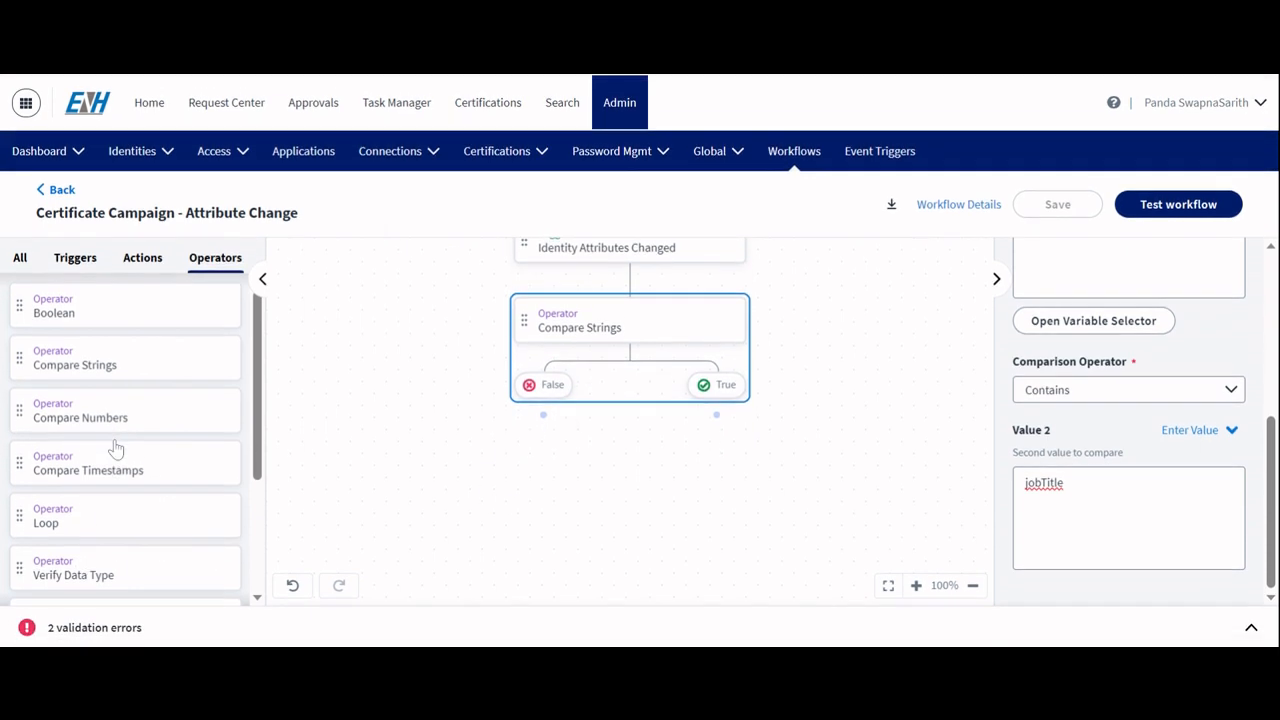
pyautogui.scroll(-2, 117, 452)
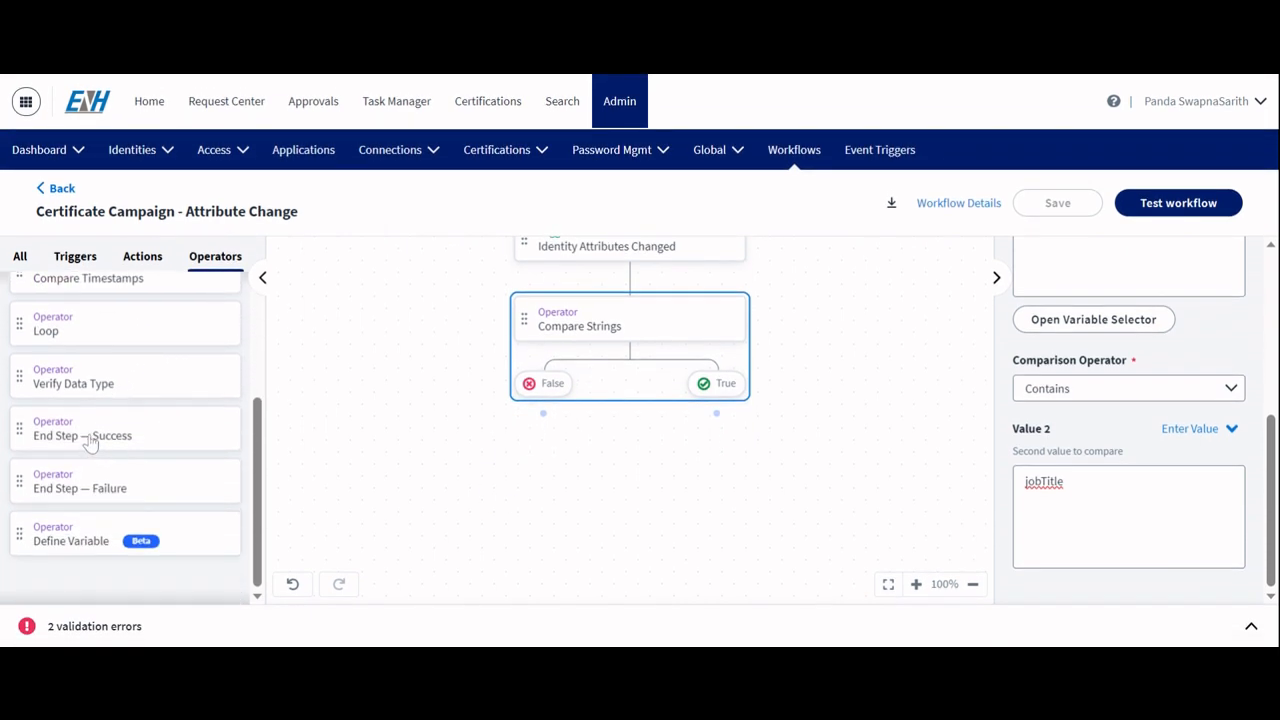
pyautogui.moveTo(89, 449); pyautogui.dragTo(395, 447)
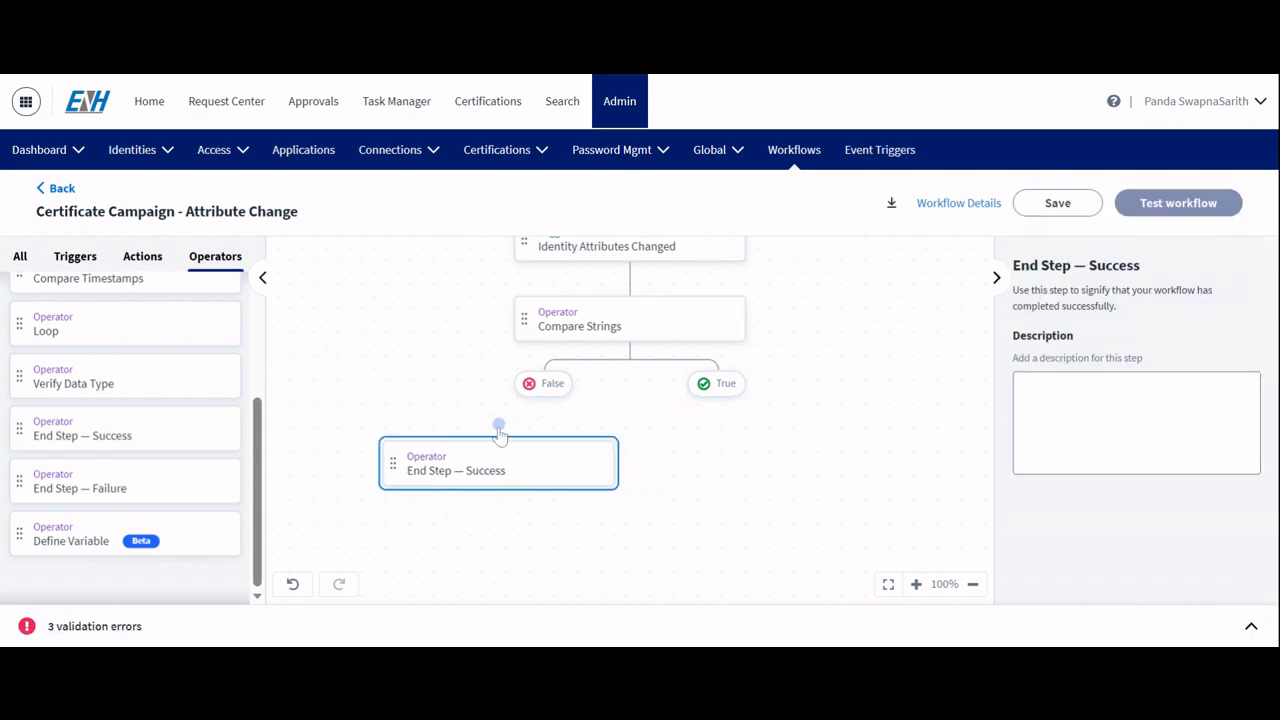
pyautogui.moveTo(497, 430); pyautogui.dragTo(556, 392)
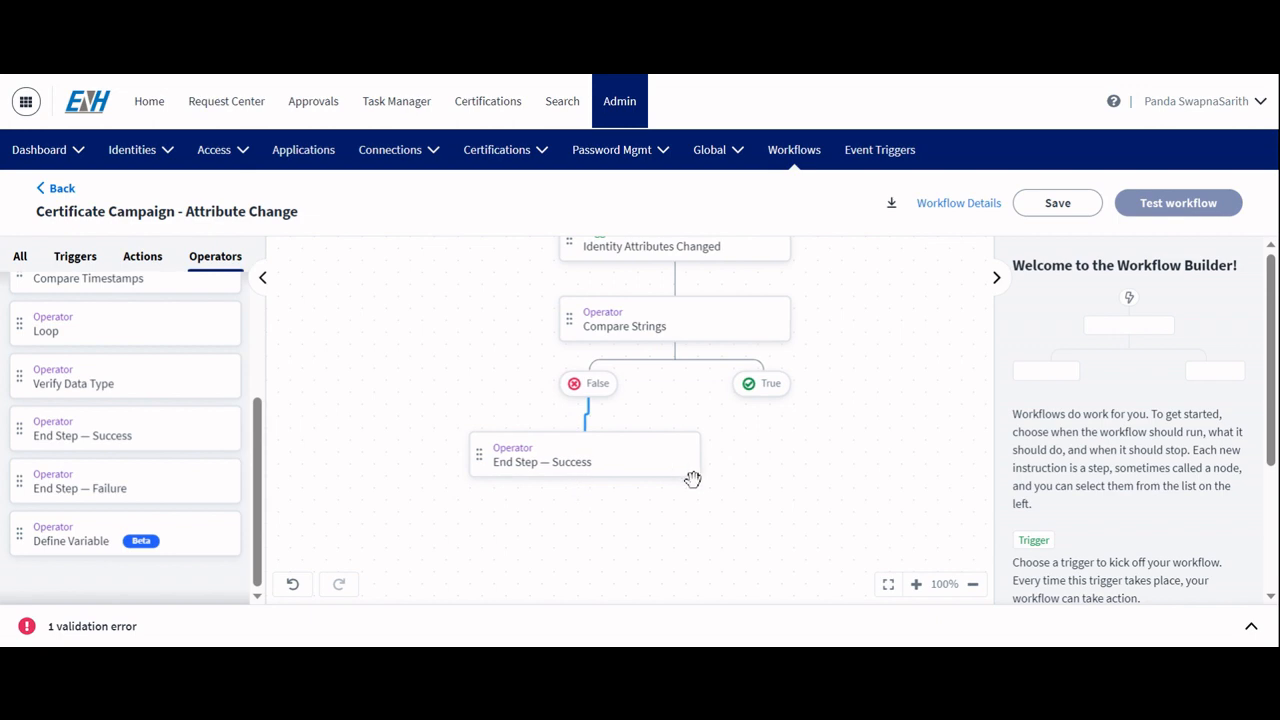
pyautogui.click(558, 479)
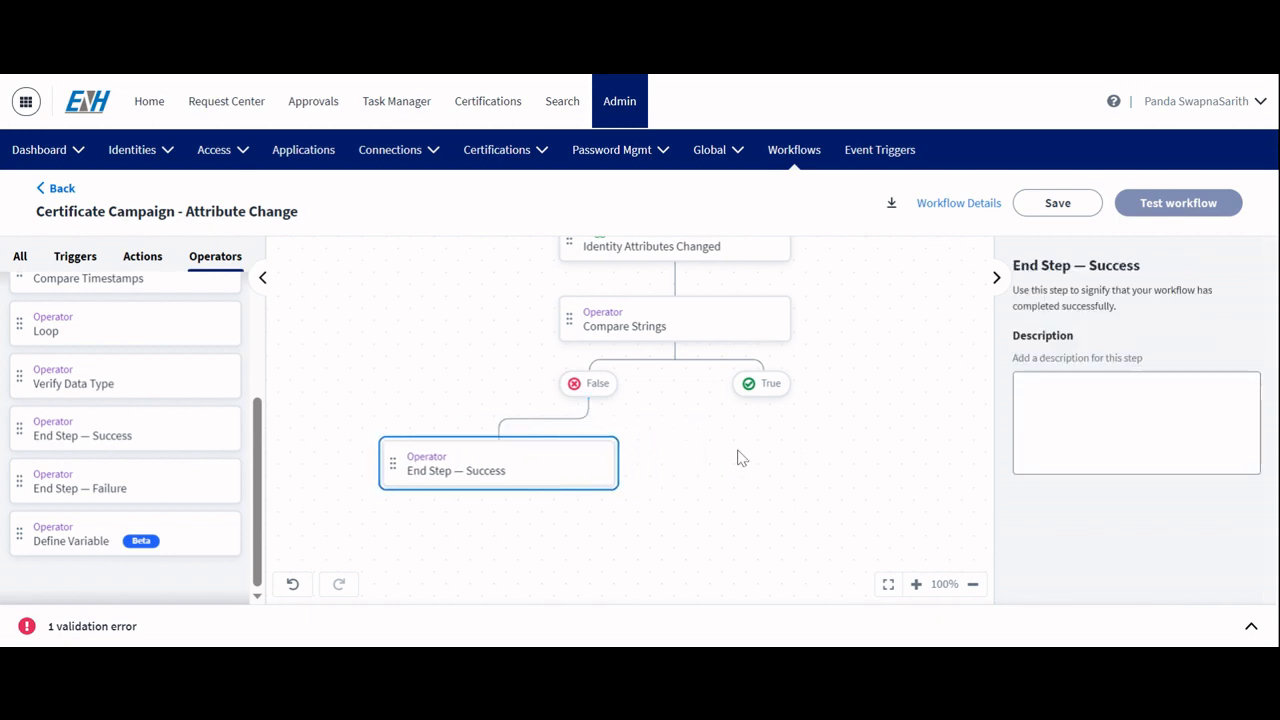
# Step: Add a Create Certification Campaign action to the canvas and connect it to the Compare Strings True branch
pyautogui.hscroll(2, 740, 457)
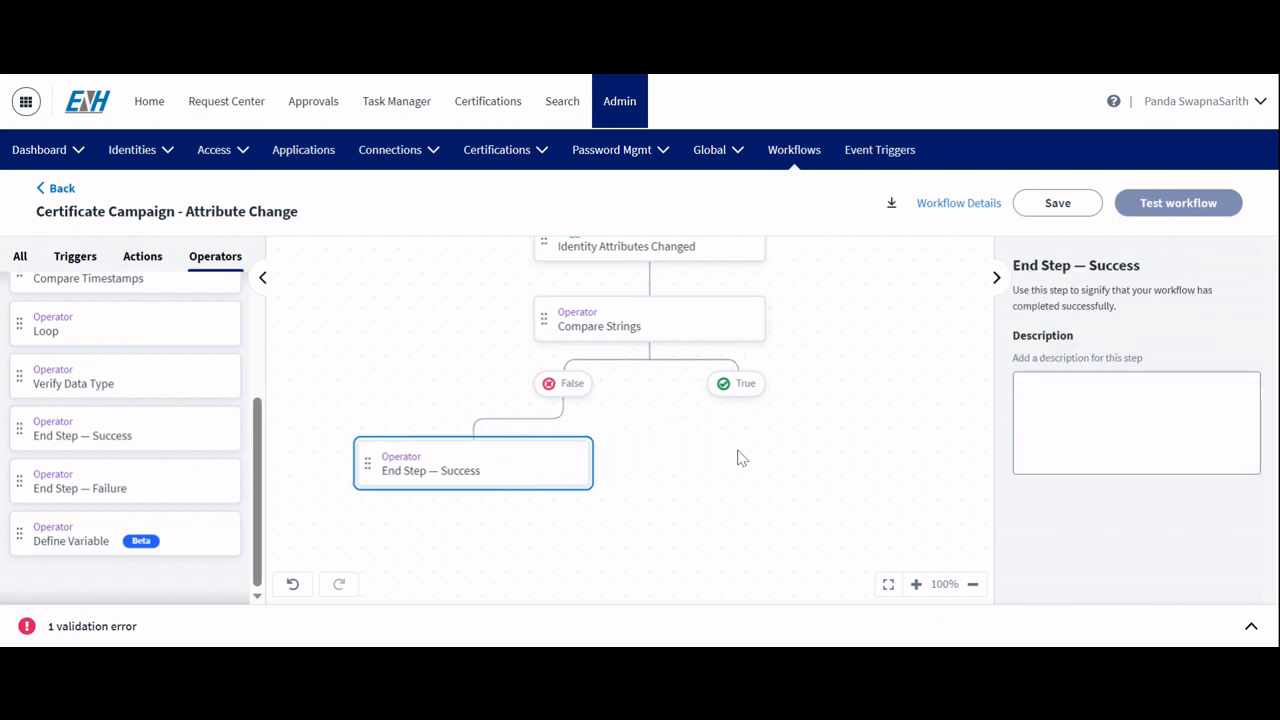
pyautogui.click(142, 259)
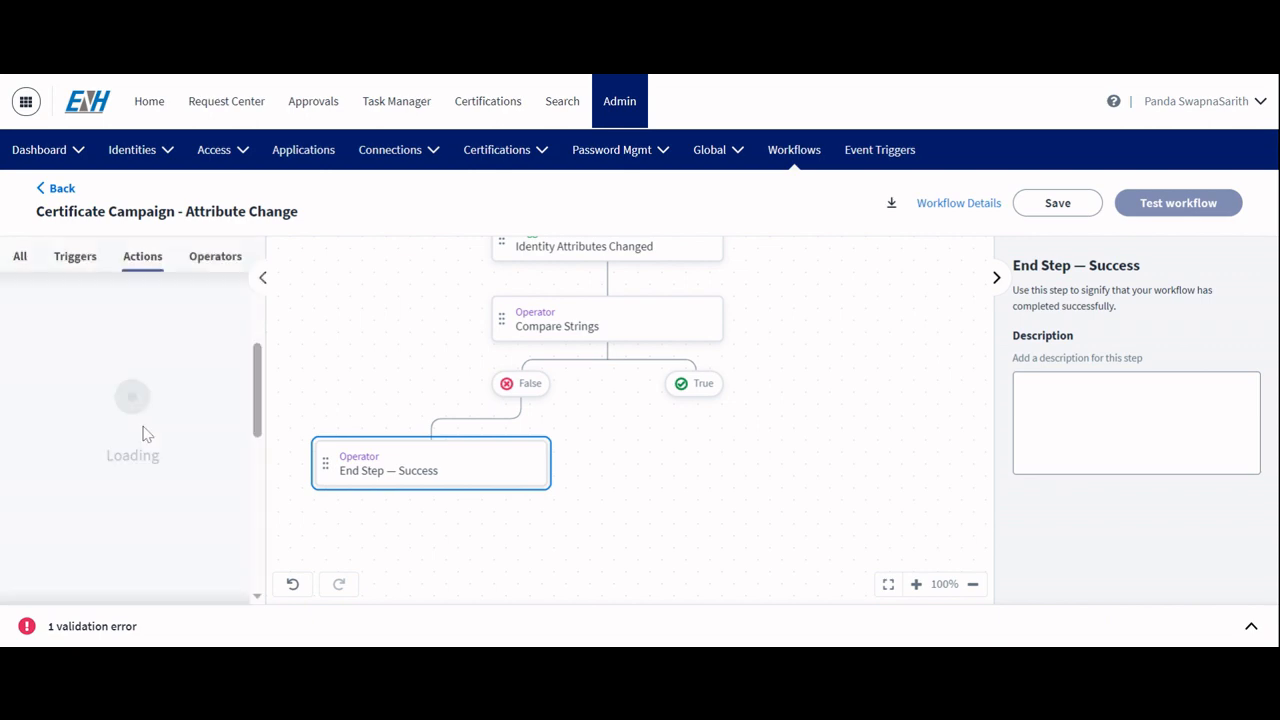
pyautogui.scroll(3, 112, 422)
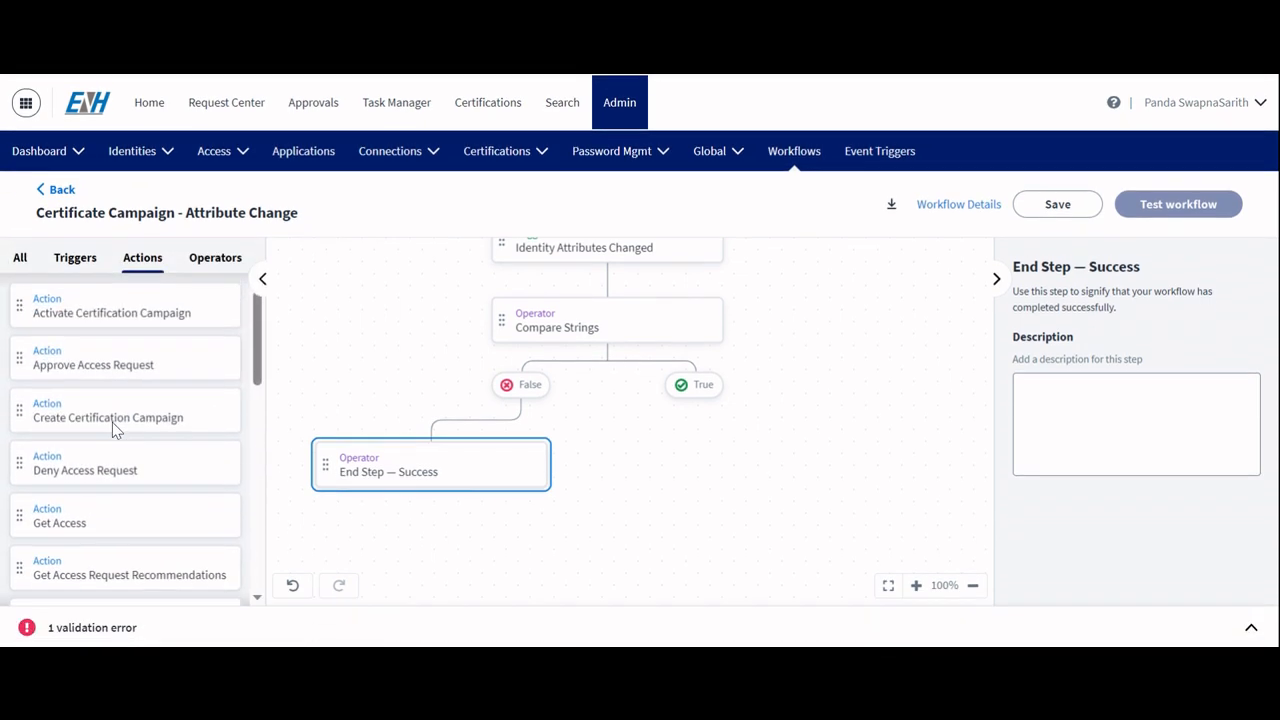
pyautogui.moveTo(108, 398); pyautogui.dragTo(641, 446)
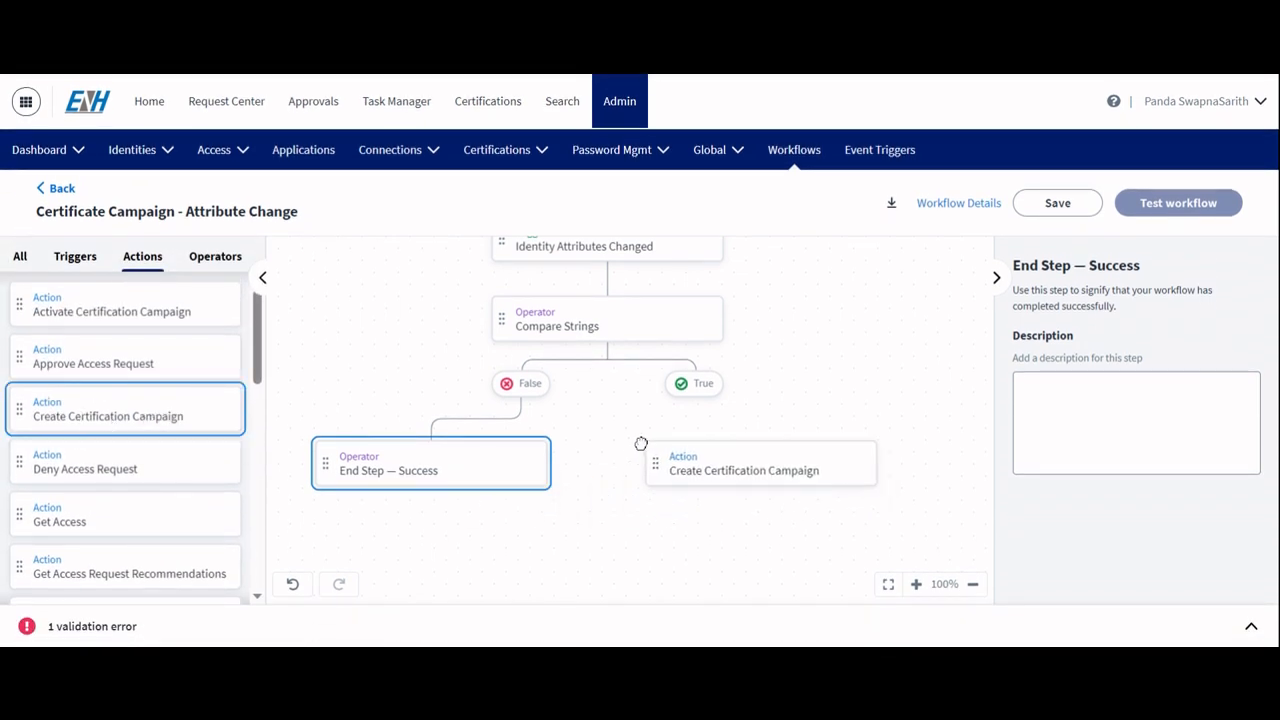
pyautogui.click(830, 482)
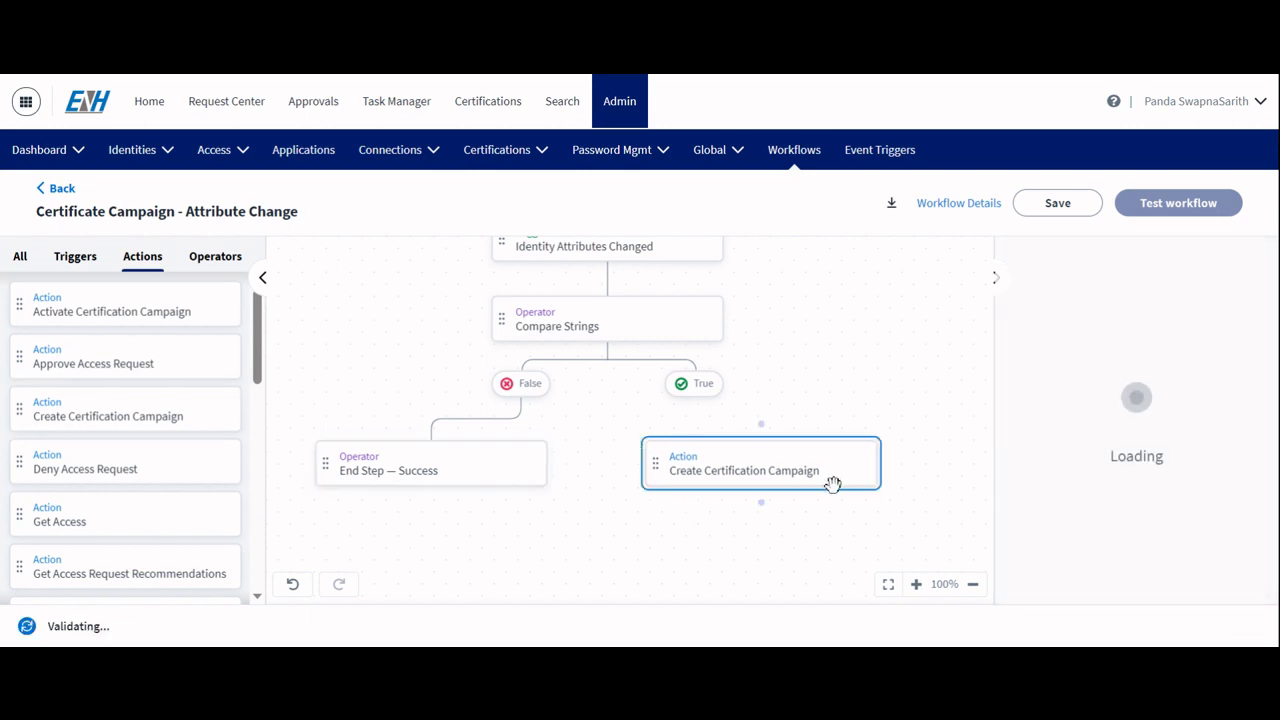
pyautogui.moveTo(762, 436)
pyautogui.mouseDown()
pyautogui.moveTo(698, 392)
pyautogui.moveTo(697, 405)
pyautogui.mouseUp()
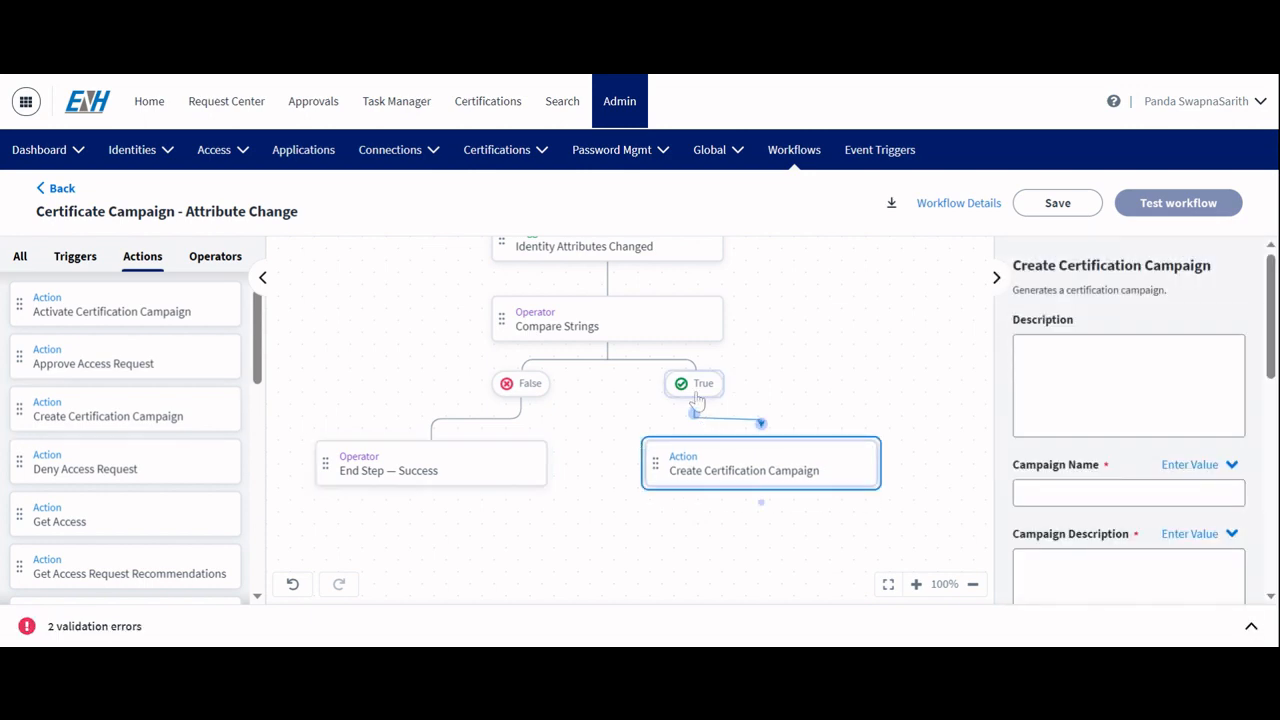
pyautogui.click(855, 512)
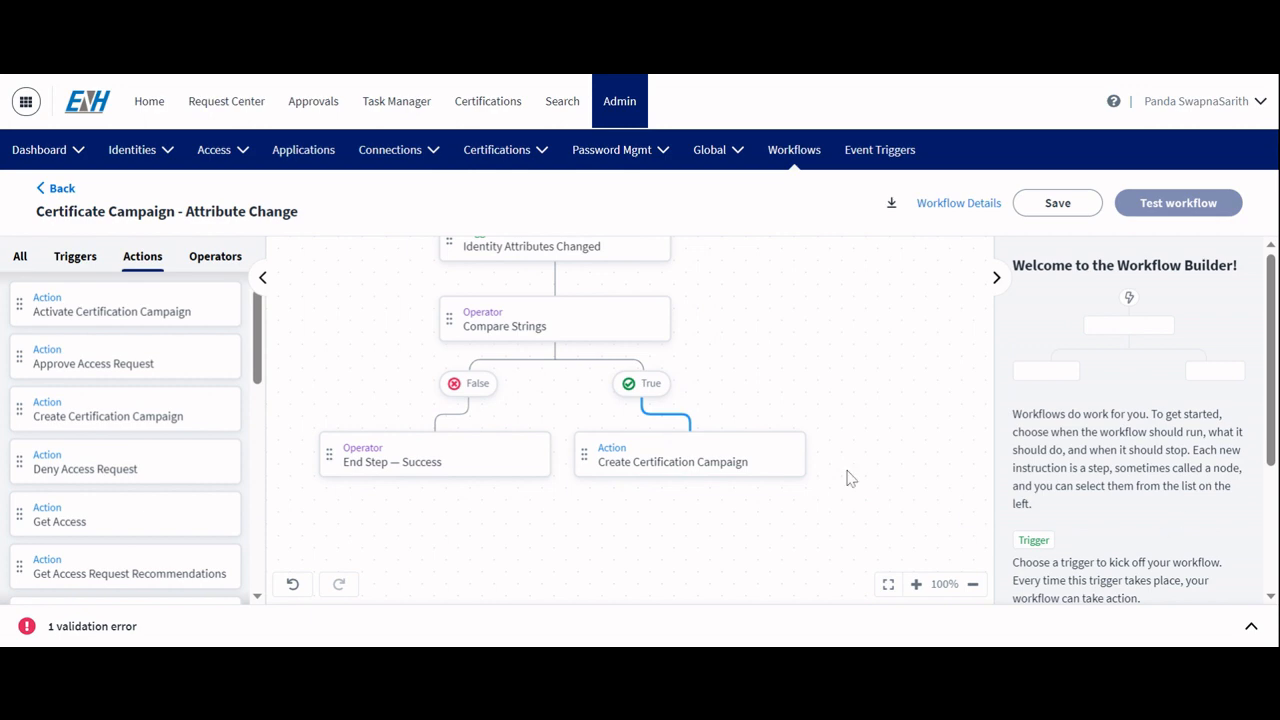
# Step: Paste a description for the Create Certification Campaign step saying it creates a campaign for the triggering identity
pyautogui.click(694, 439)
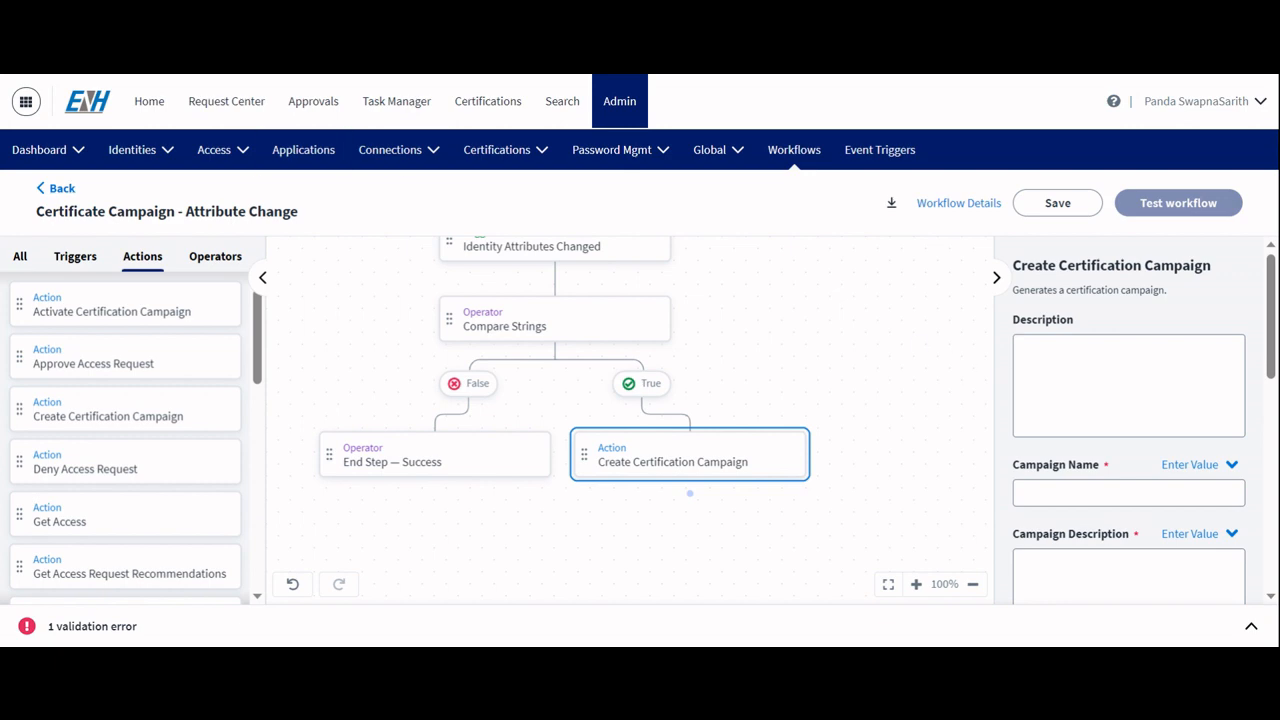
pyautogui.click(1128, 385)
pyautogui.write('This will cerate certification campaign for the identity triggered the workflow.')
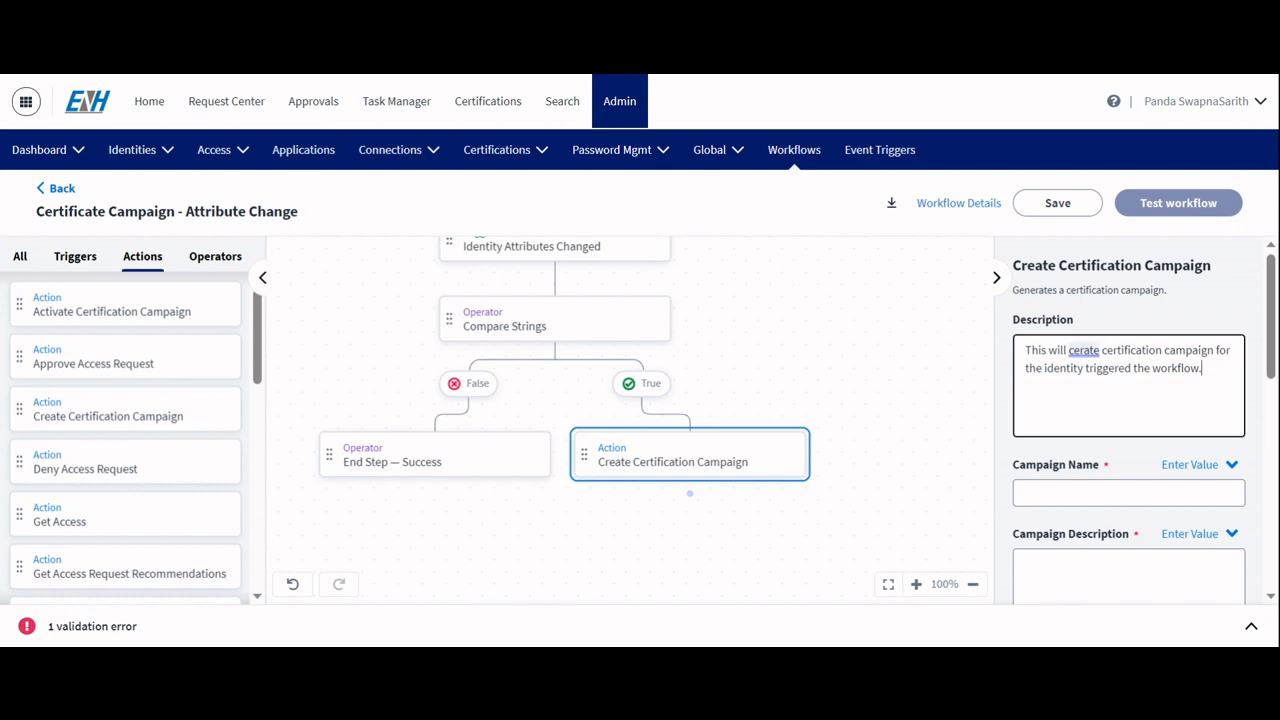
pyautogui.press('Tab')
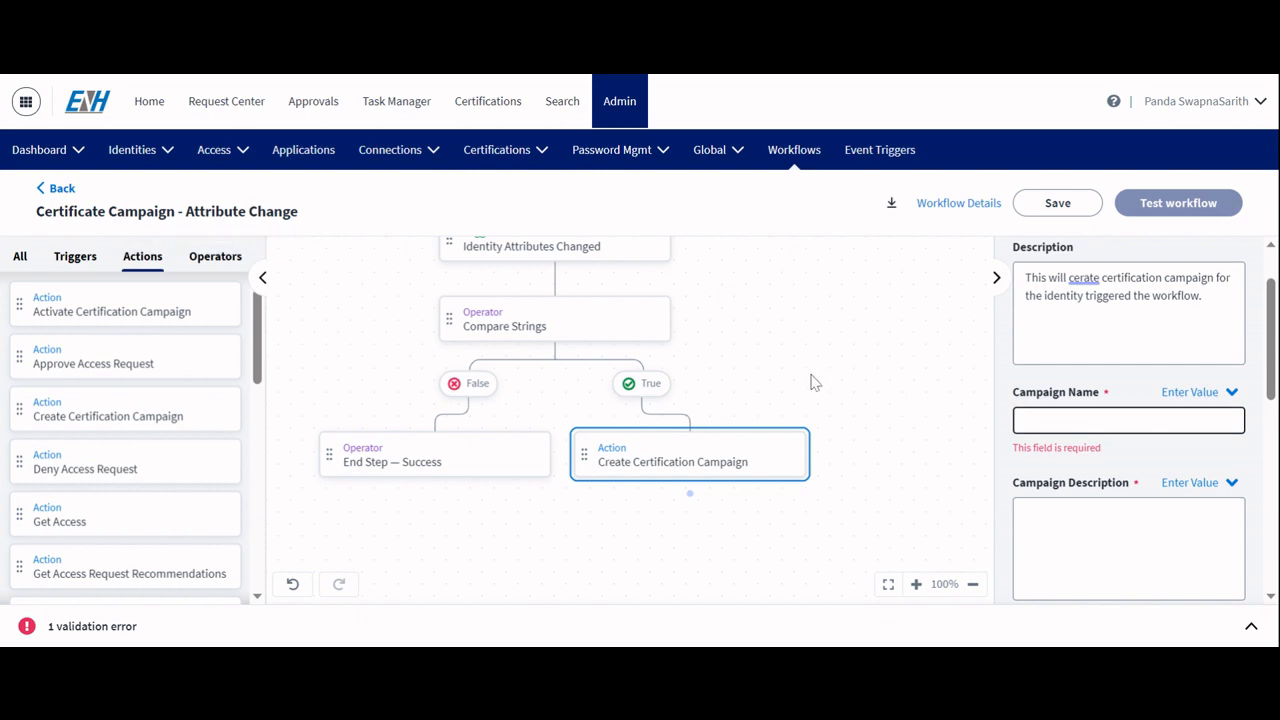
# Step: Paste Direct Report Identity Attribute Change as the campaign name
pyautogui.click(770, 372)
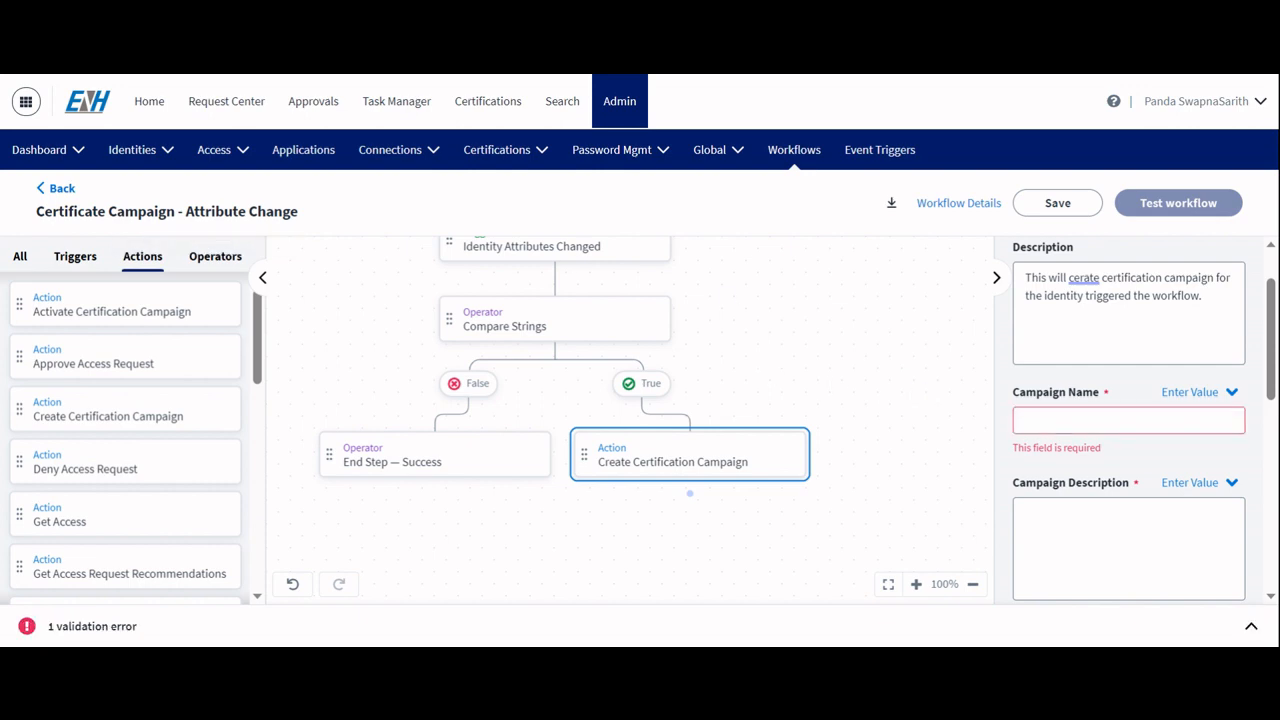
pyautogui.click(1128, 420)
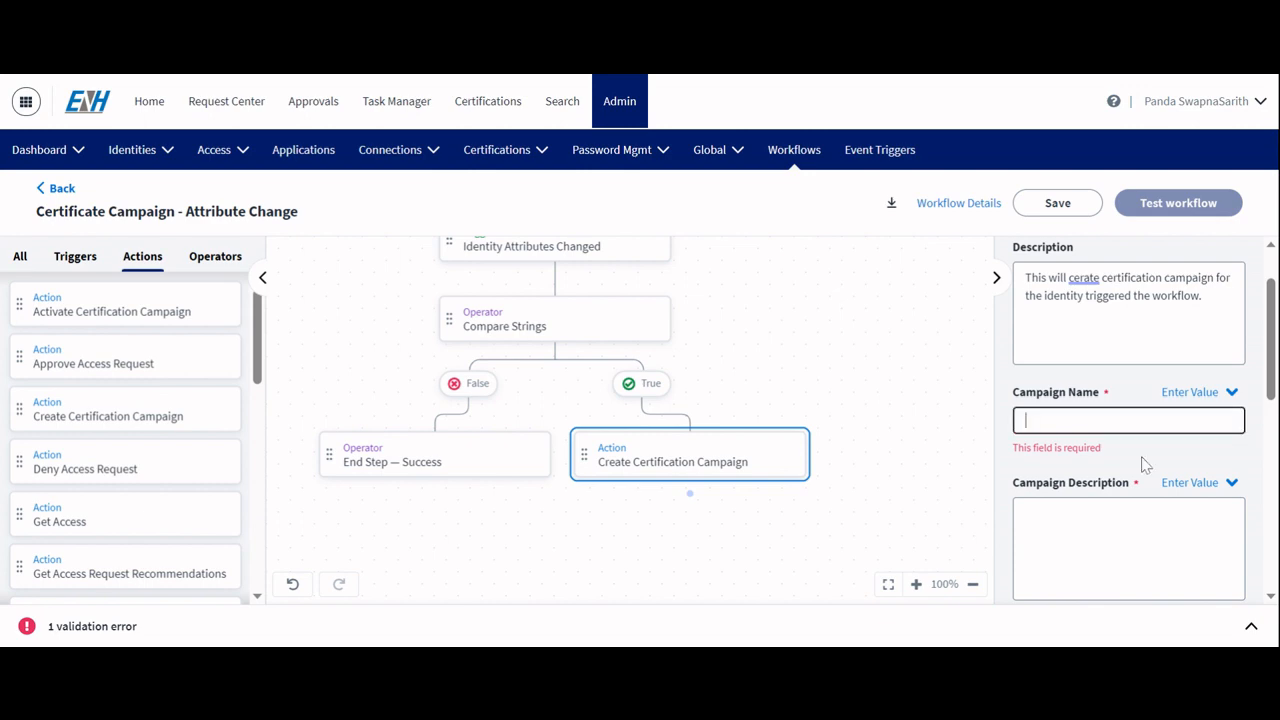
pyautogui.write('Direct Report Identity Attribute Change')
pyautogui.click(930, 398)
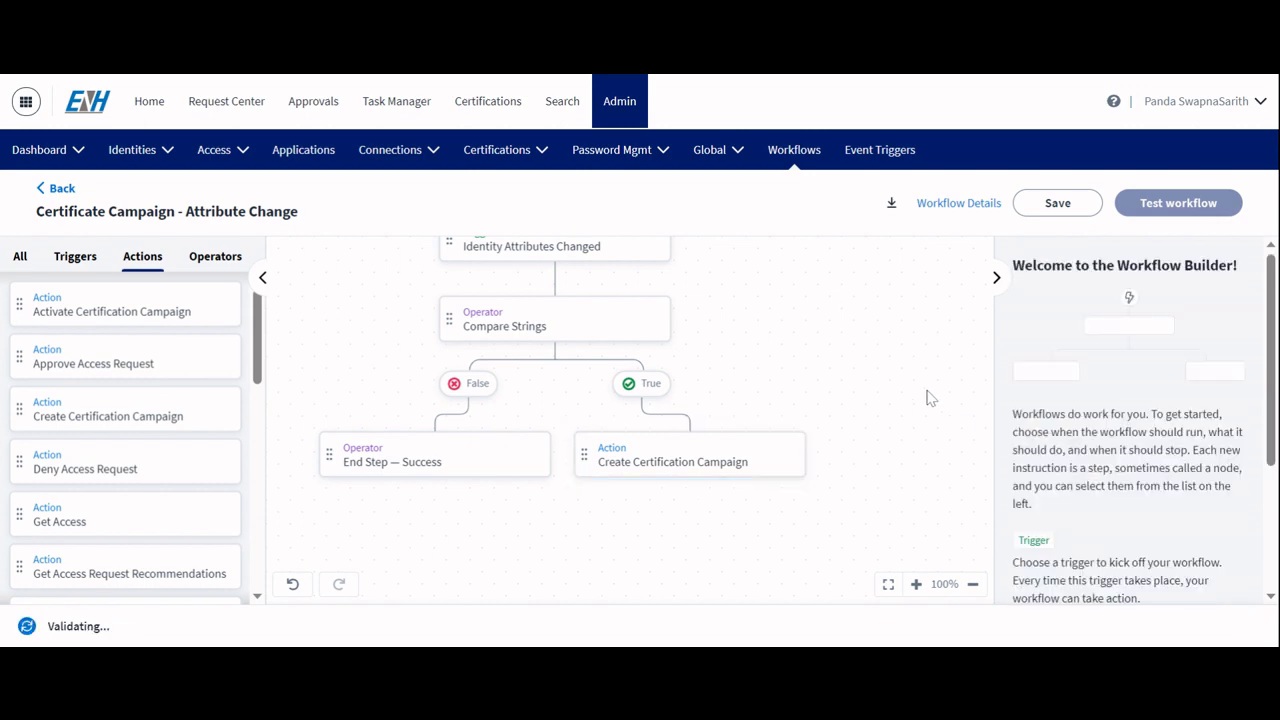
pyautogui.click(729, 450)
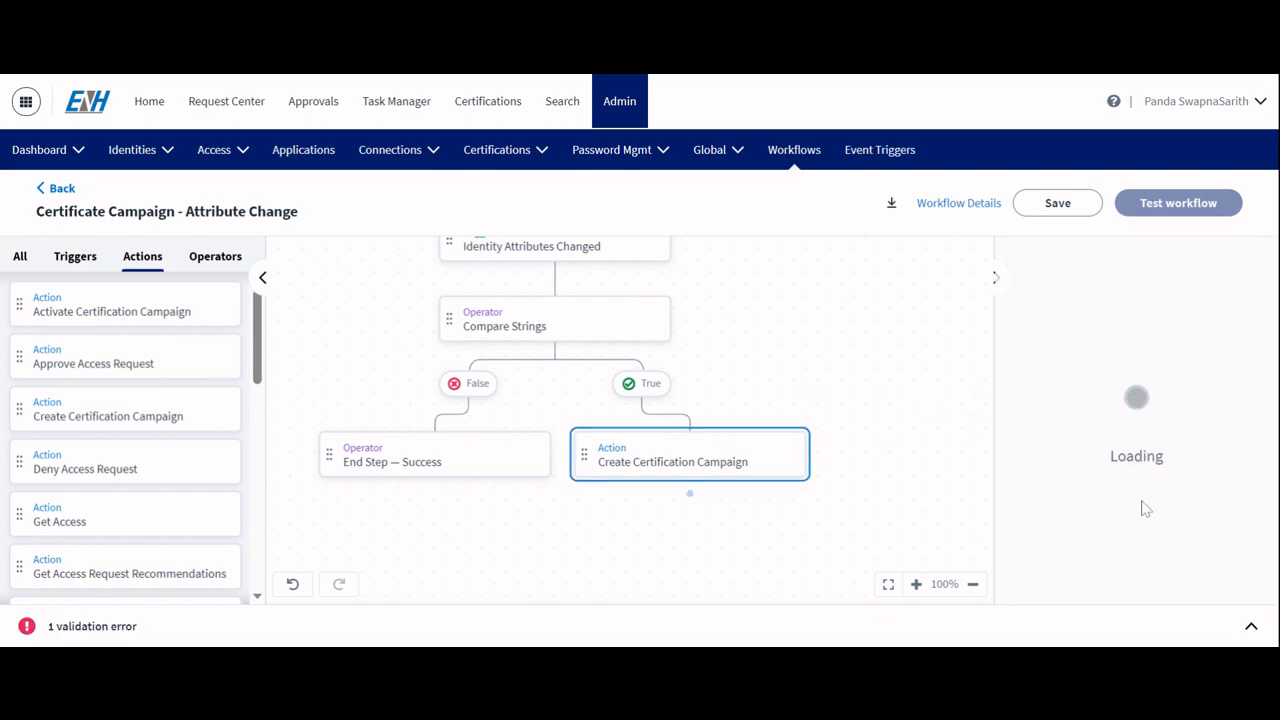
# Step: Paste the campaign description {{$.trigger.identity.name}} changed job title from {{$.trigger.changes[0].oldValue}} to {{$.trigger.changes[0].newValue}}
pyautogui.scroll(-2, 1148, 502)
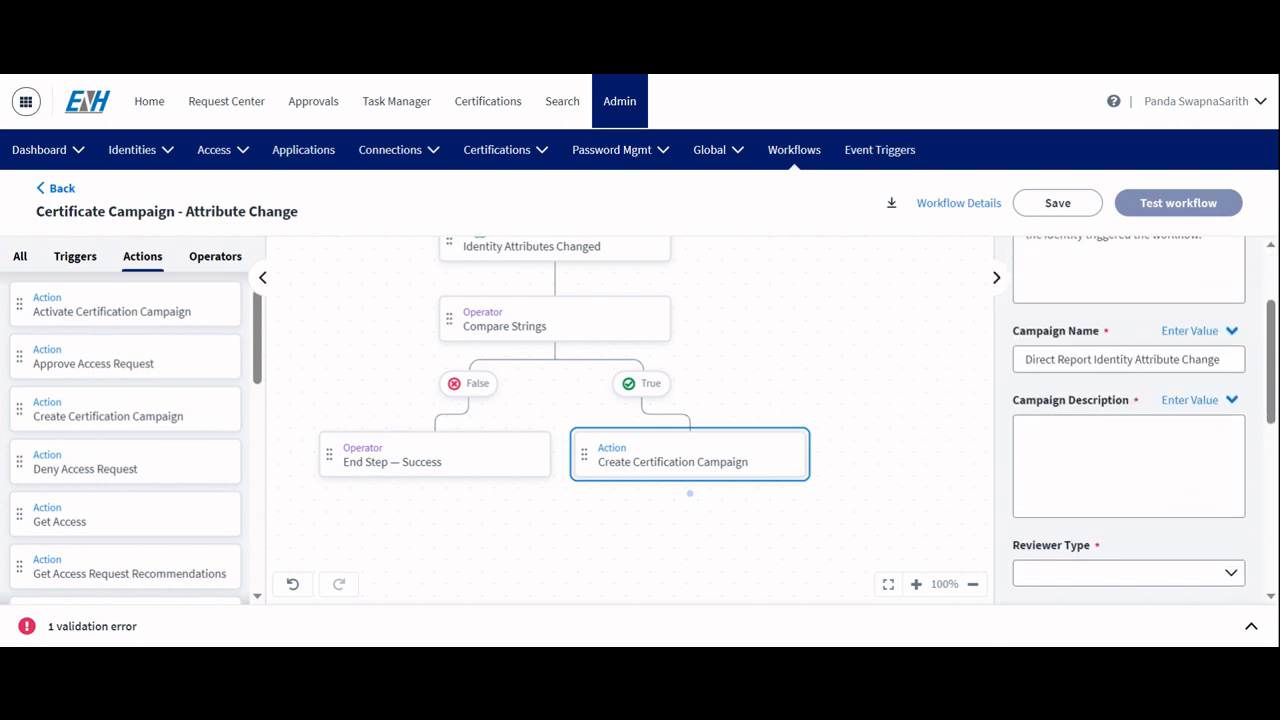
pyautogui.click(1148, 502)
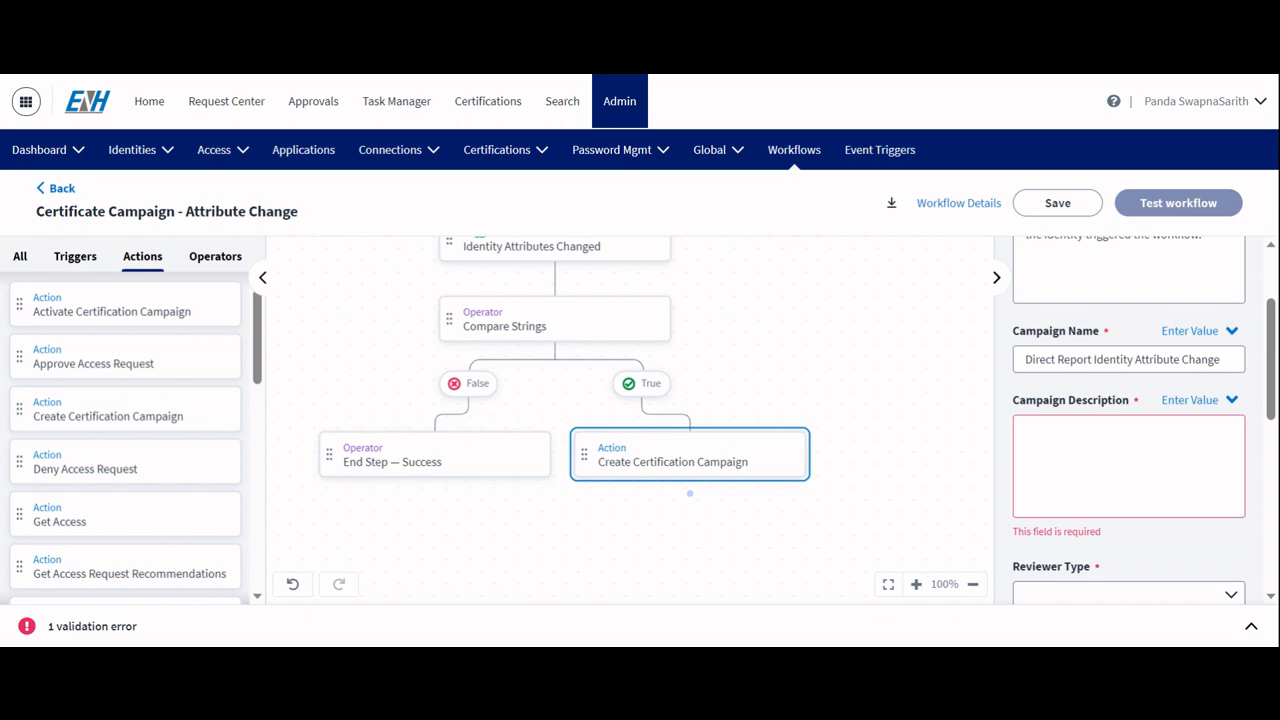
pyautogui.write('{{$.trigger.identity.name}} changed job title from {{$.trigger.changes[0].oldValue}} to {{$.trigger.changes[0].newValue}}')
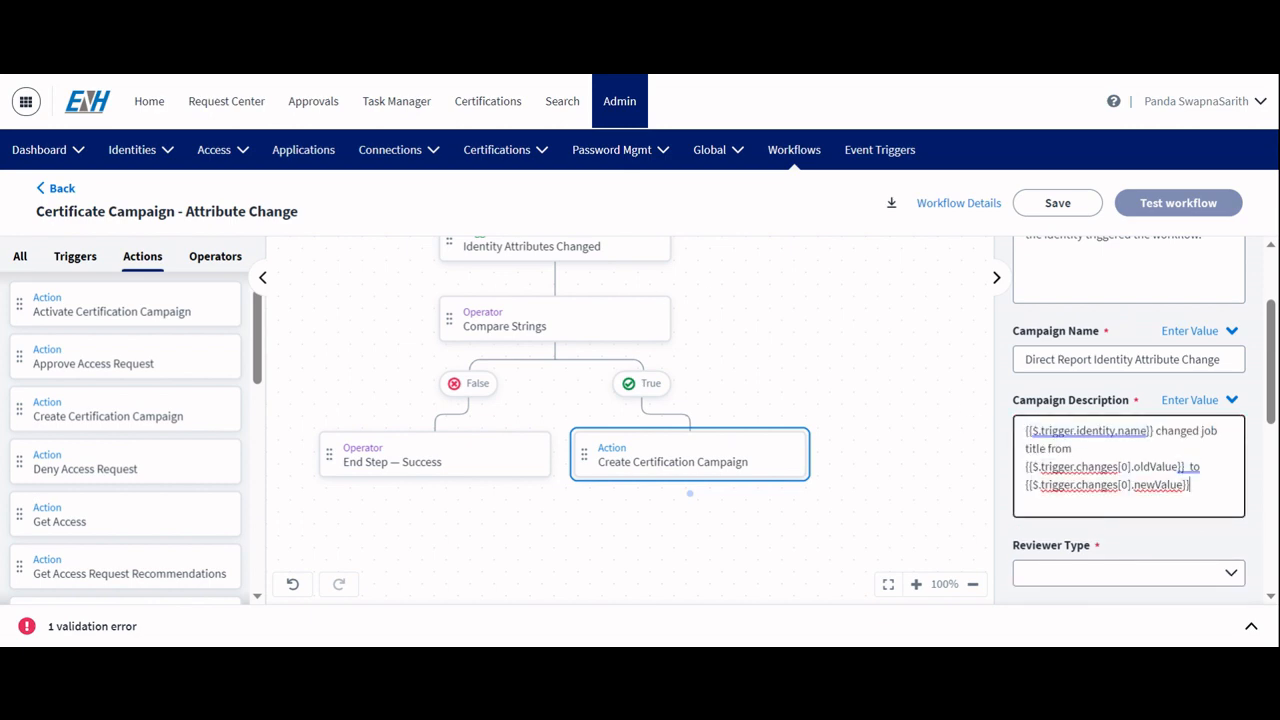
# Step: Set the campaign's reviewer type to Manager
pyautogui.scroll(-2, 1130, 420)
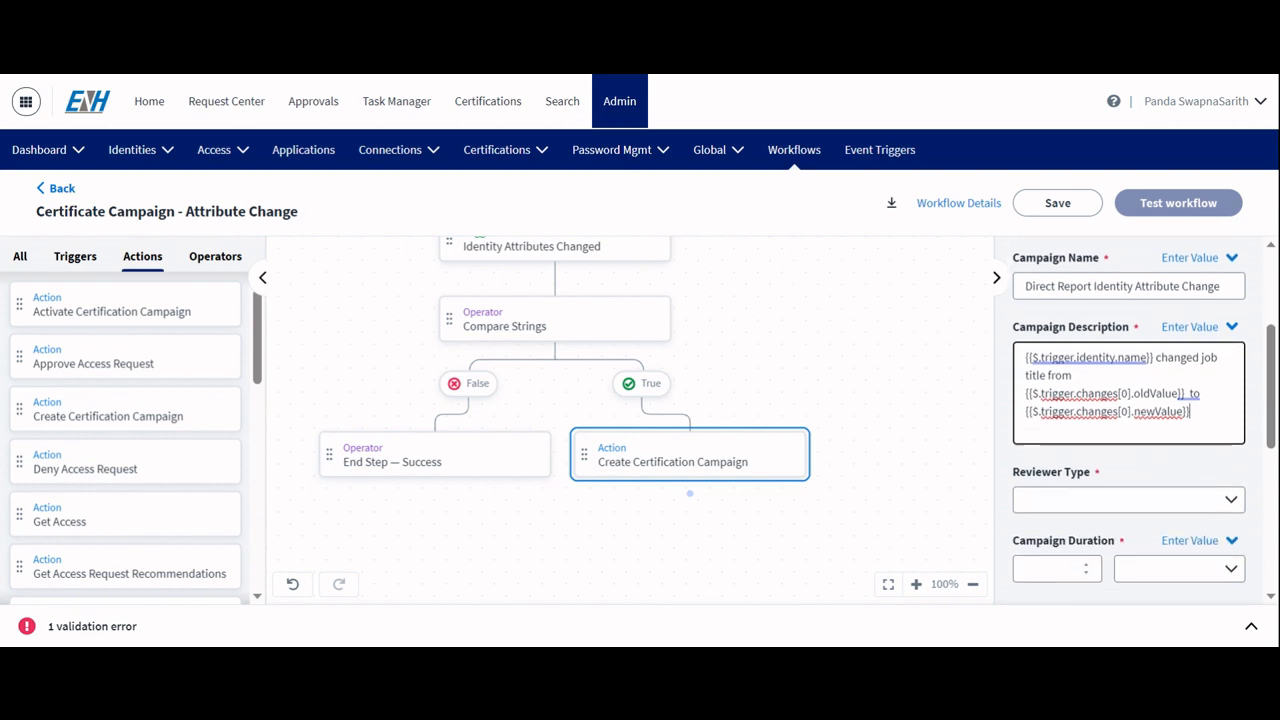
pyautogui.click(1097, 466)
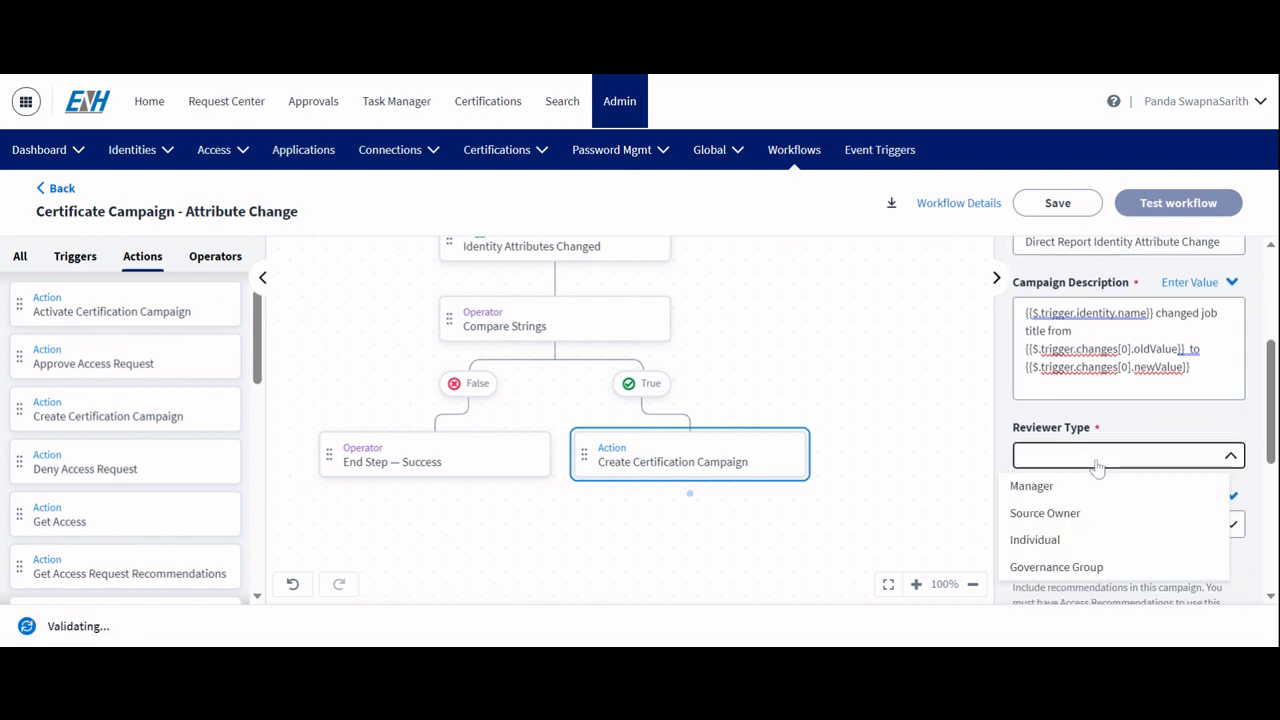
pyautogui.click(1041, 489)
# Step: Set the campaign duration to 1 Weeks
pyautogui.scroll(-2, 1114, 417)
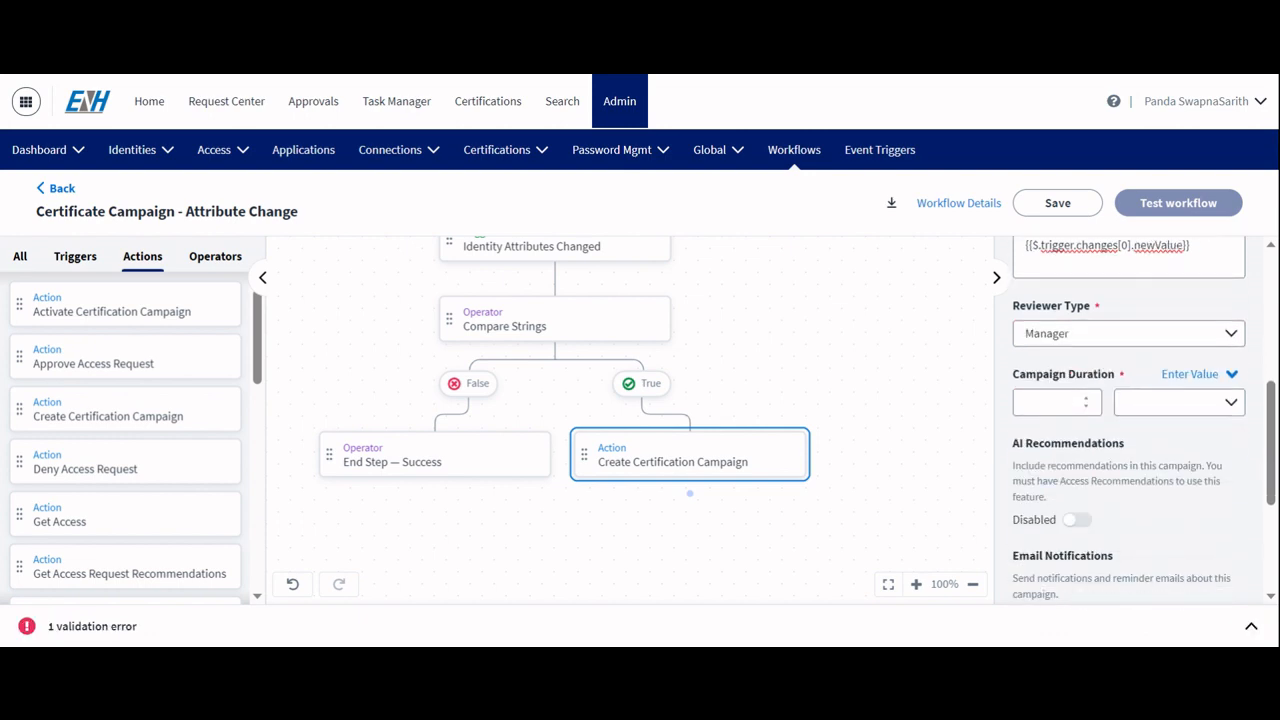
pyautogui.click(1086, 405)
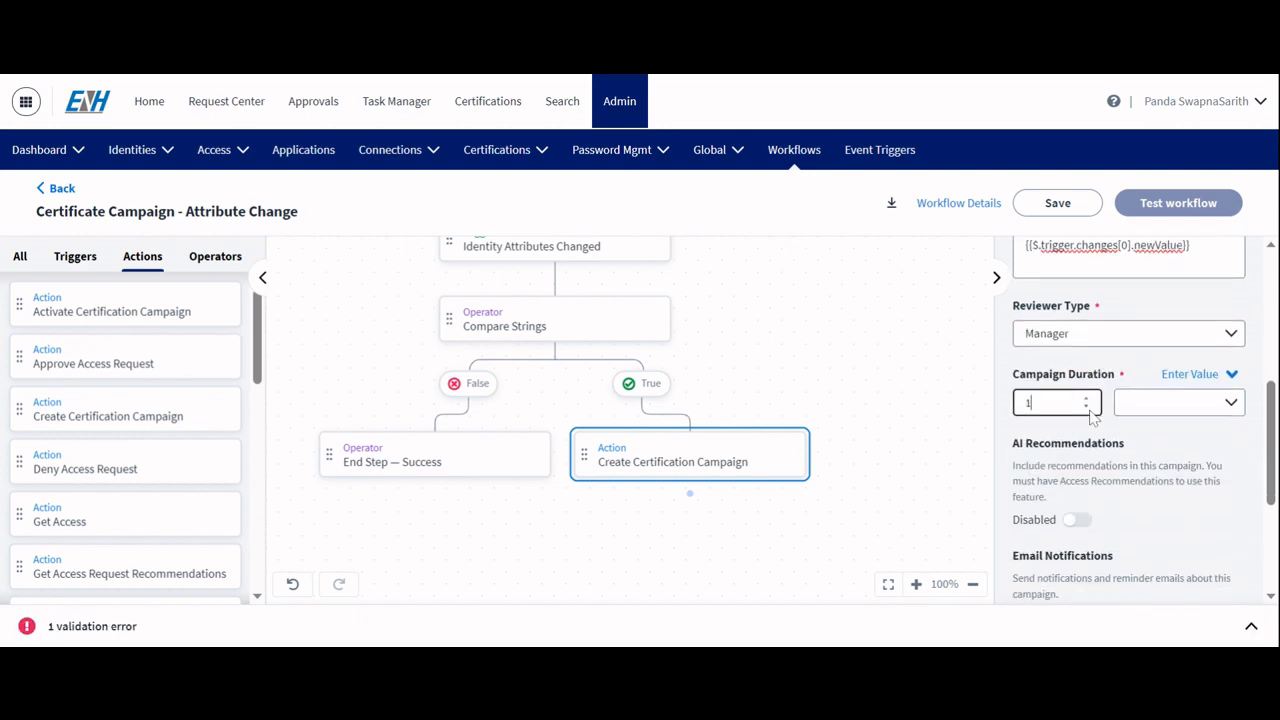
pyautogui.click(1189, 418)
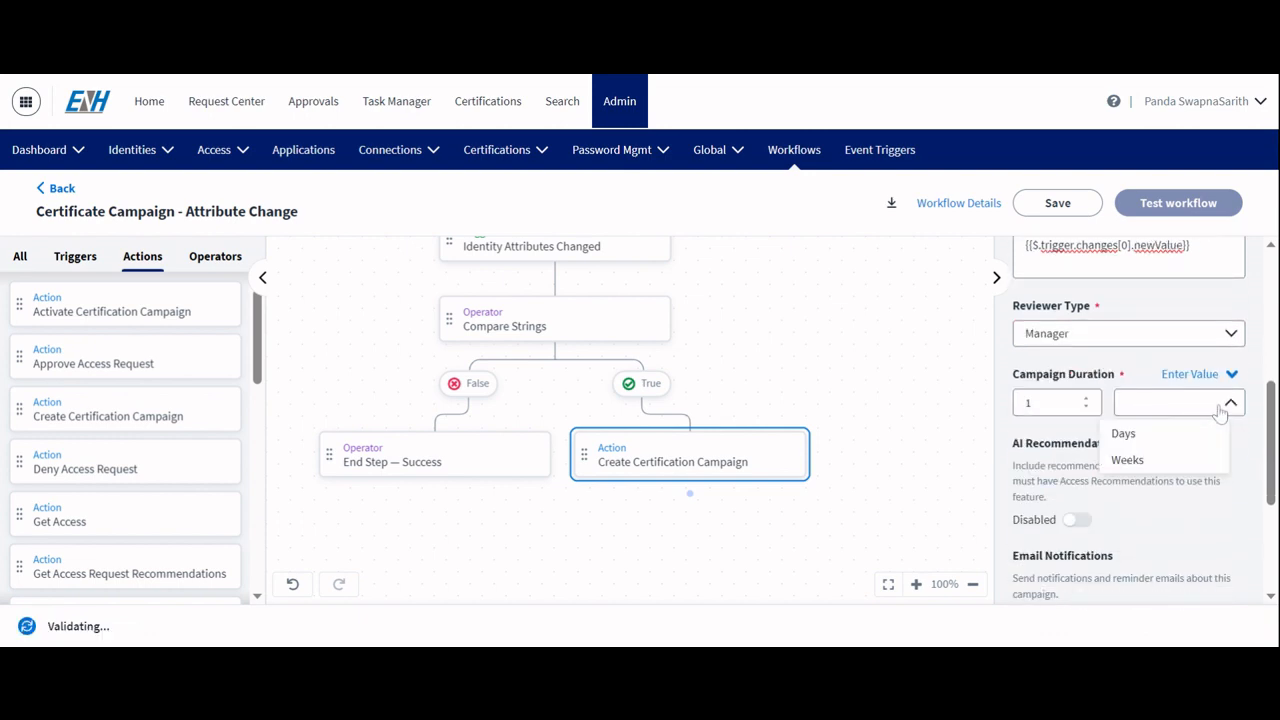
pyautogui.click(1137, 464)
# Step: Disable email notifications for the campaign
pyautogui.scroll(-2, 1095, 393)
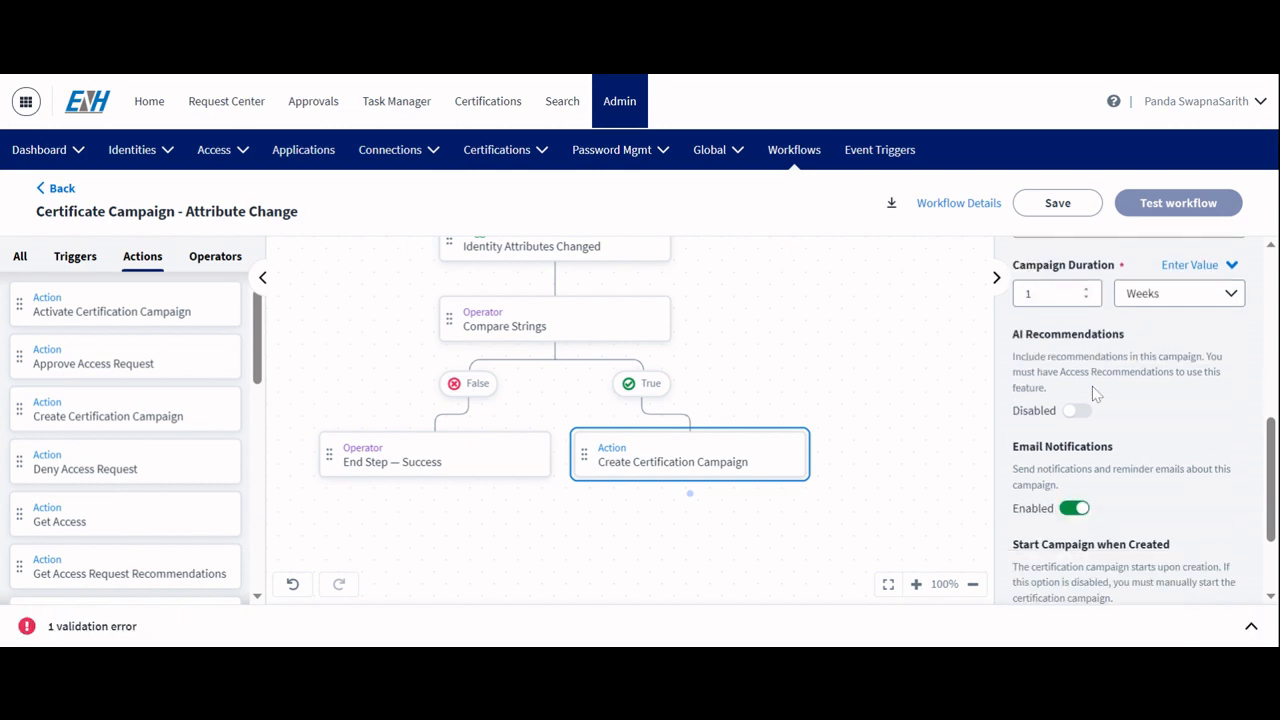
pyautogui.scroll(-3, 1095, 393)
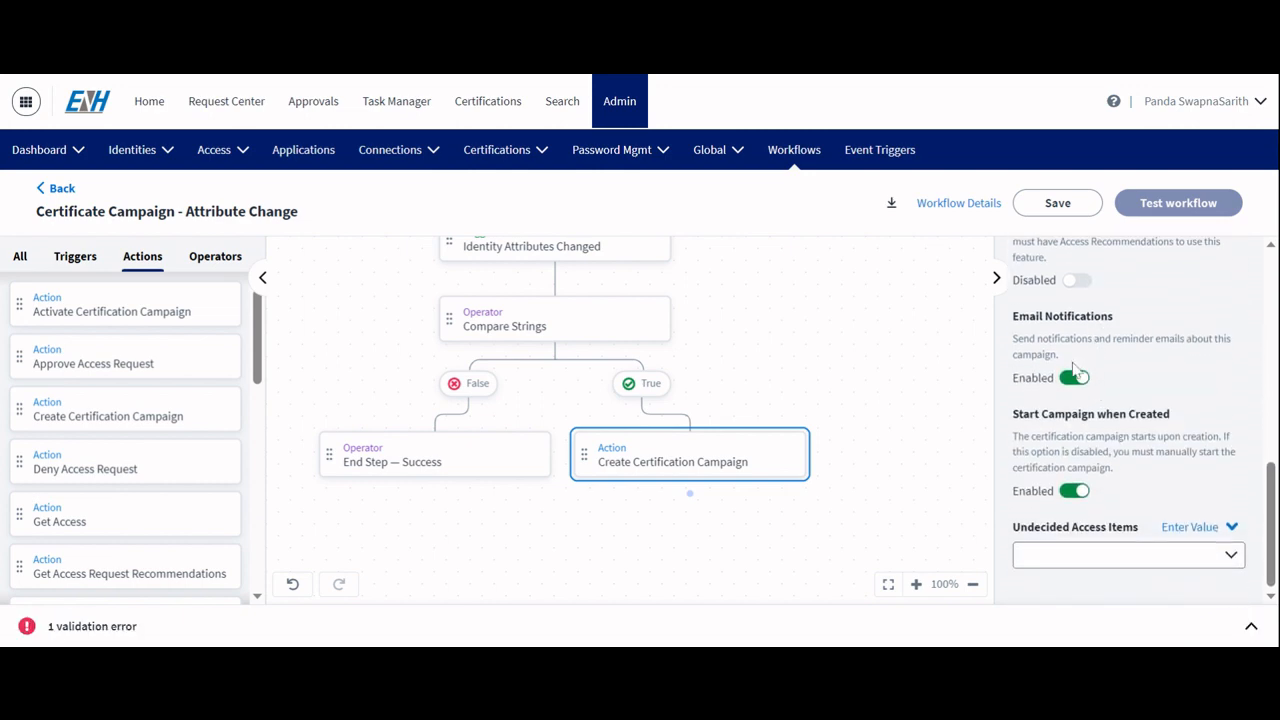
pyautogui.click(1072, 378)
# Step: Set Undecided Access Items to Maintain Access (Recommended)
pyautogui.click(1089, 562)
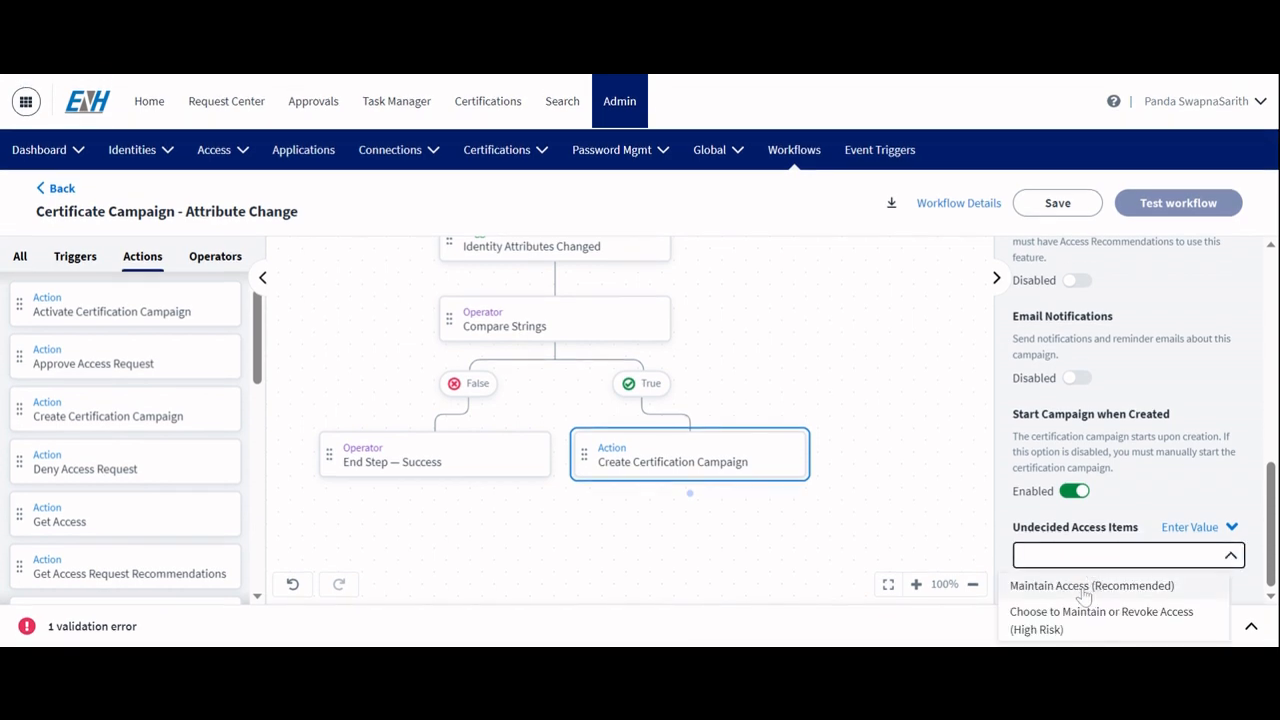
pyautogui.click(1085, 590)
pyautogui.click(1108, 560)
pyautogui.click(1060, 590)
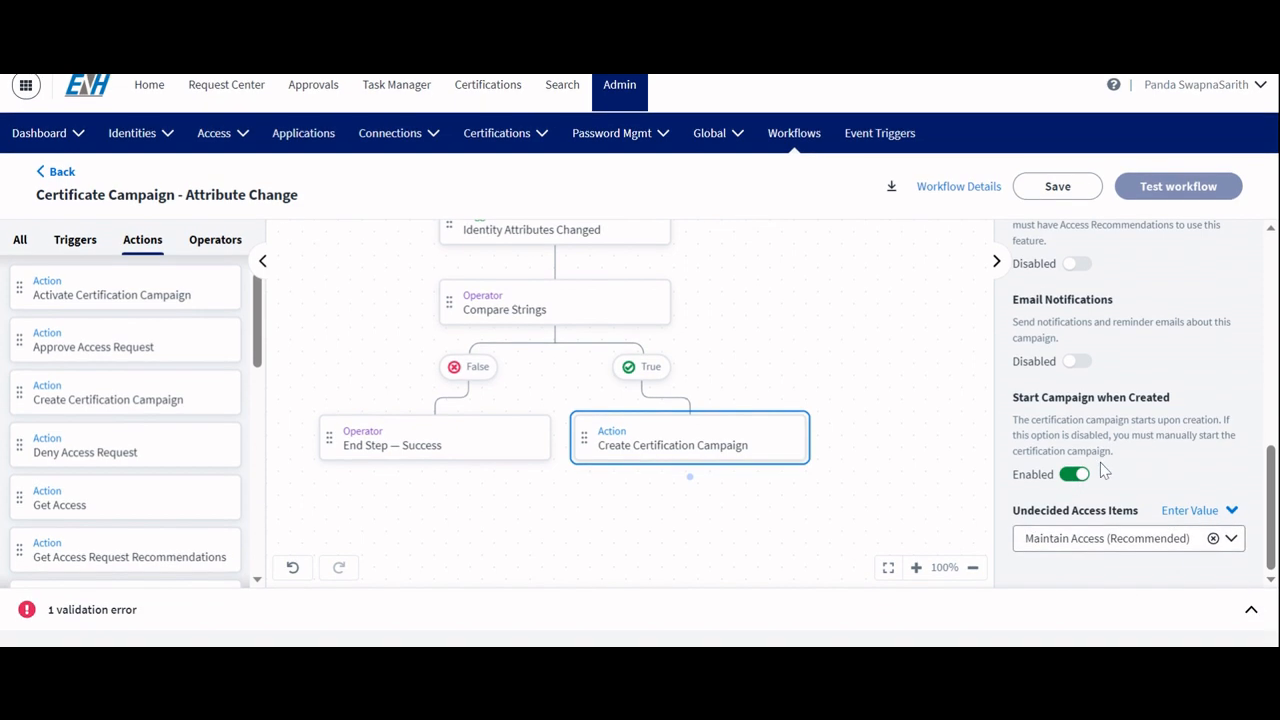
# Step: Add a Get Identity action below Create Certification Campaign and connect the two steps
pyautogui.scroll(-5, 118, 466)
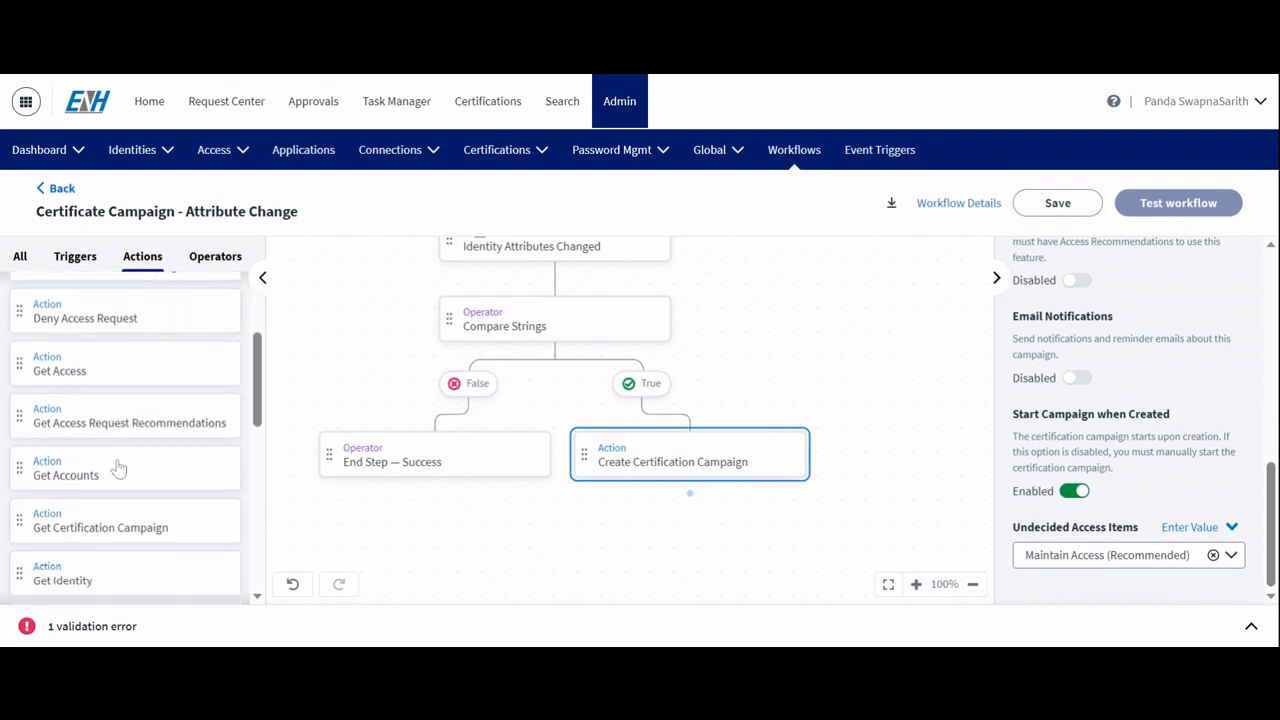
pyautogui.scroll(-1, 118, 466)
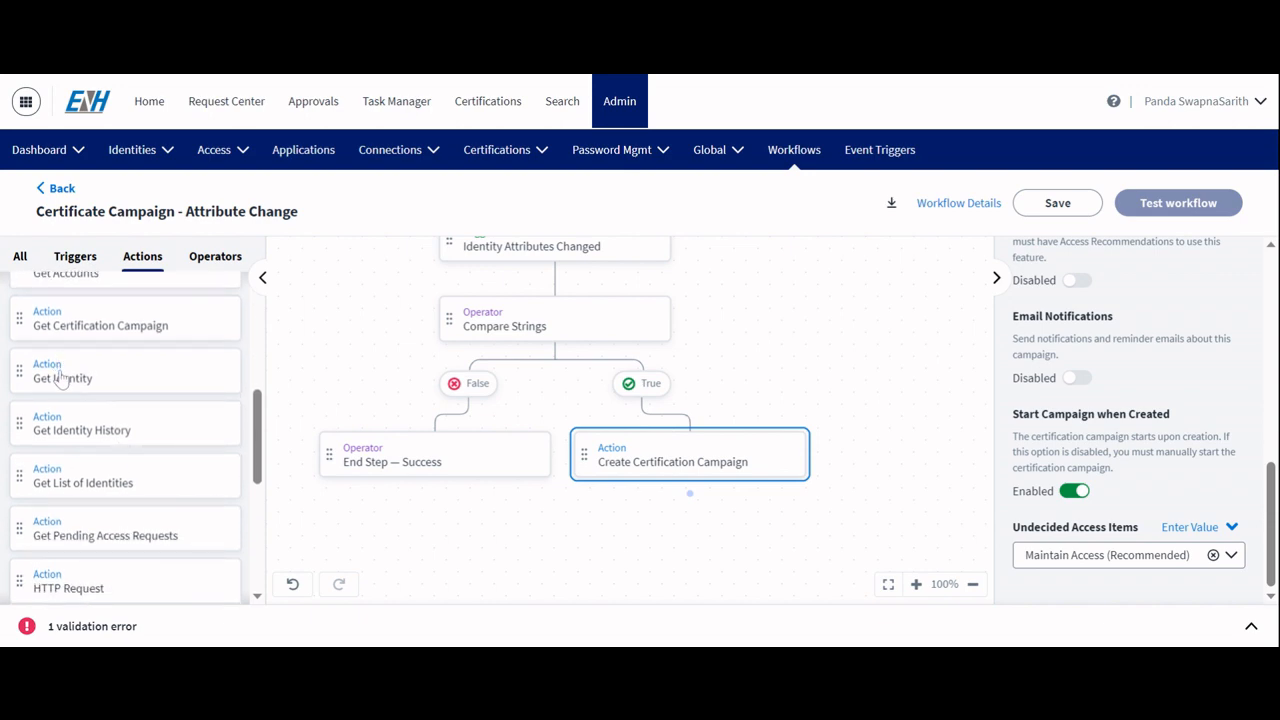
pyautogui.moveTo(62, 378); pyautogui.dragTo(575, 526)
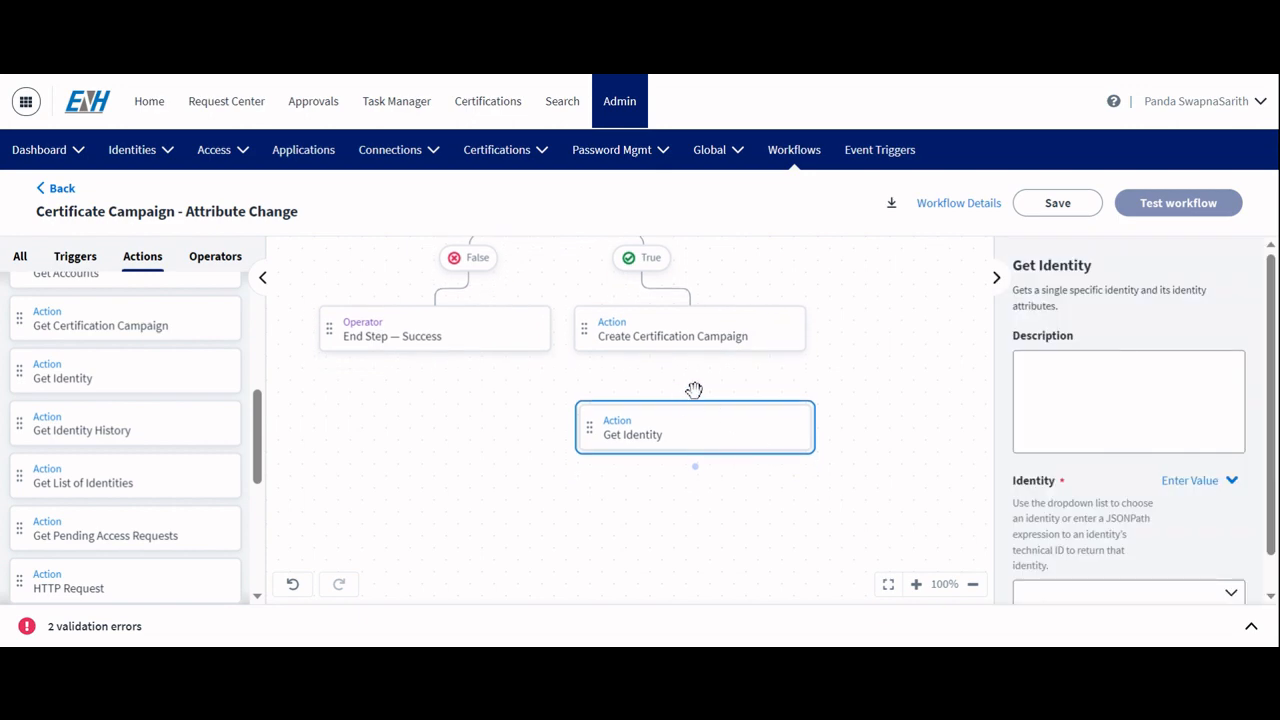
pyautogui.moveTo(694, 389); pyautogui.dragTo(695, 357)
pyautogui.click(697, 409)
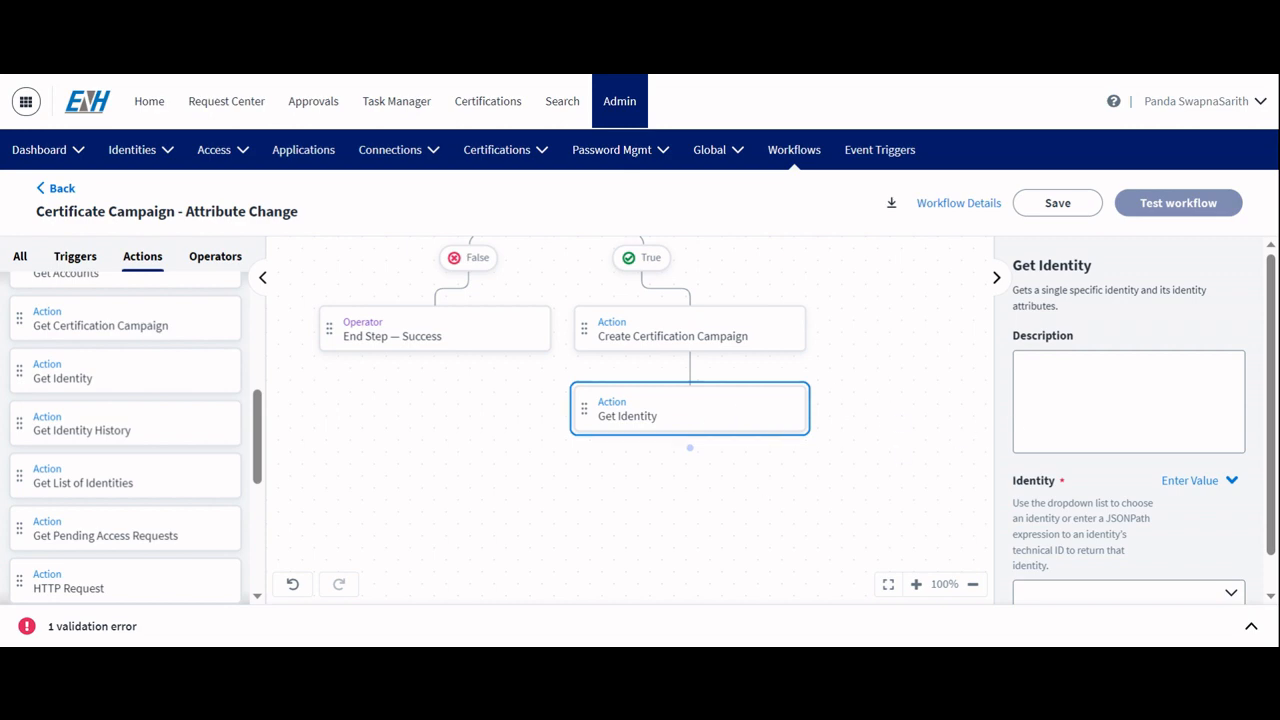
# Step: Paste the Get Identity description Get the specific Identity metadata which triggered the Workflow
pyautogui.click(1026, 366)
pyautogui.hotkey('alt', 'Tab')
pyautogui.write('Get the specific Identity metadata which triggered the Workflow')
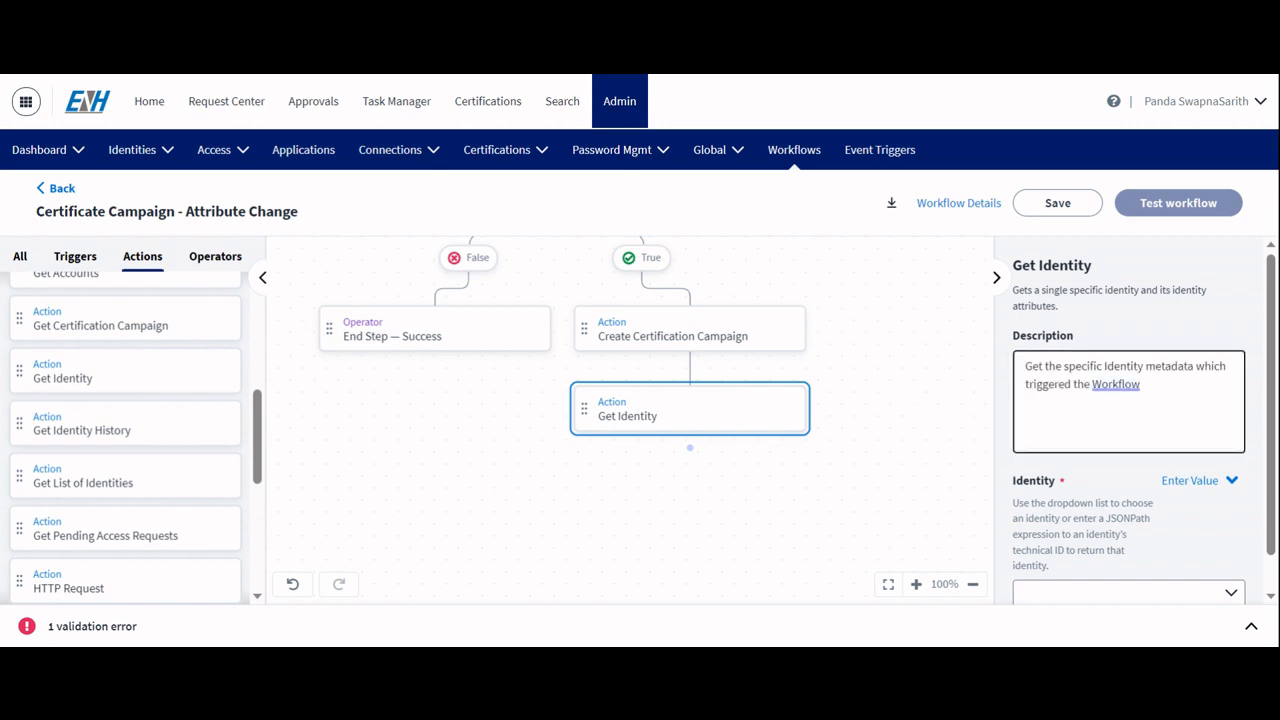
# Step: Switch the Get Identity step's Identity field from a fixed value to Choose Variable mode
pyautogui.scroll(-1, 1128, 420)
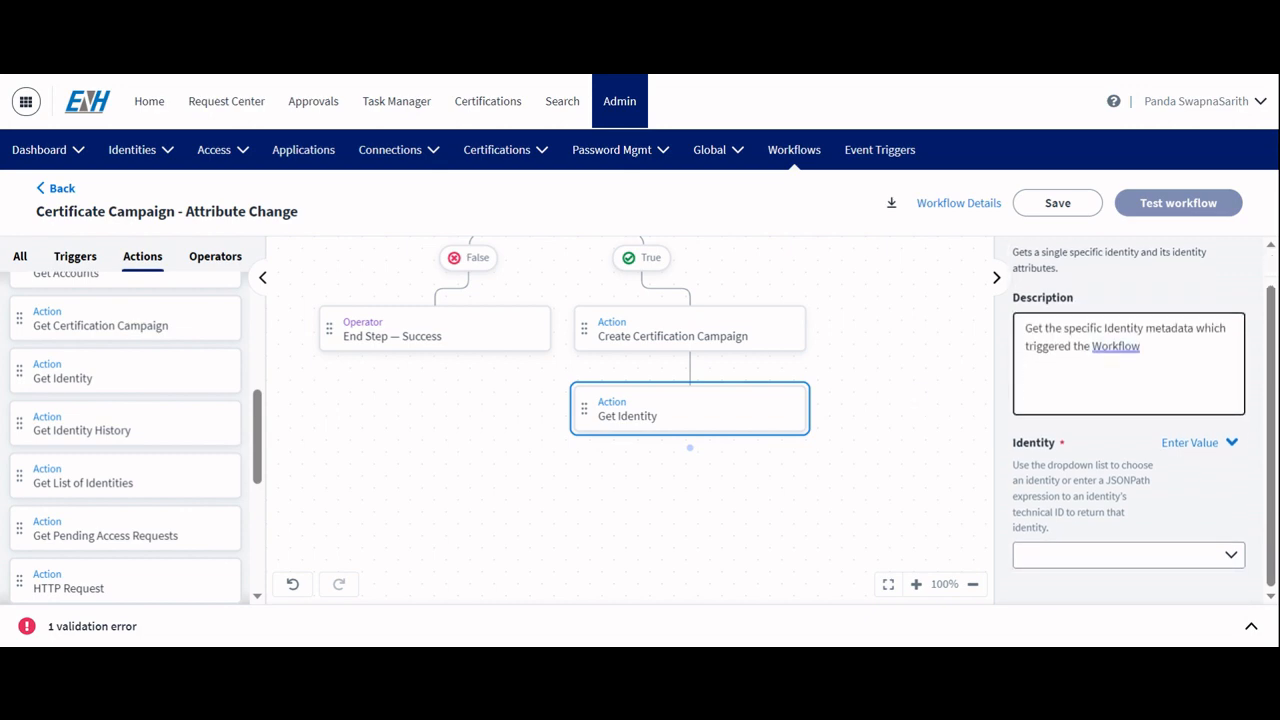
pyautogui.click(1231, 556)
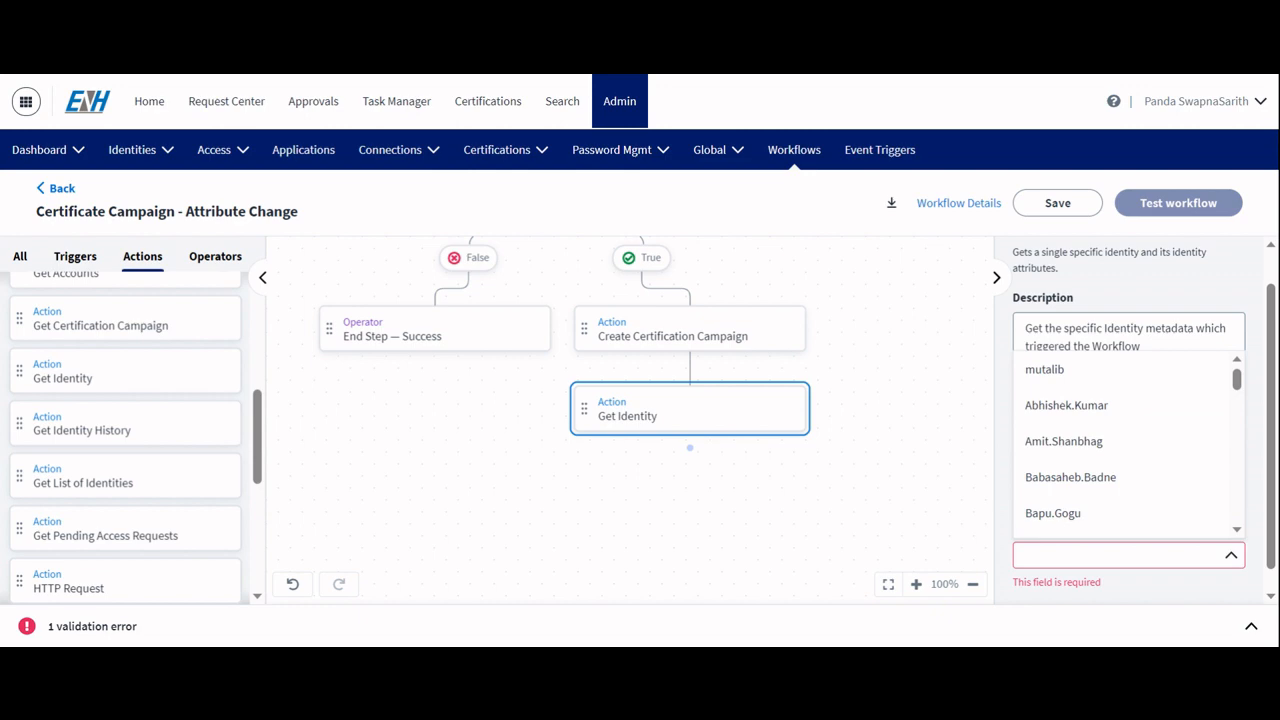
pyautogui.click(1231, 558)
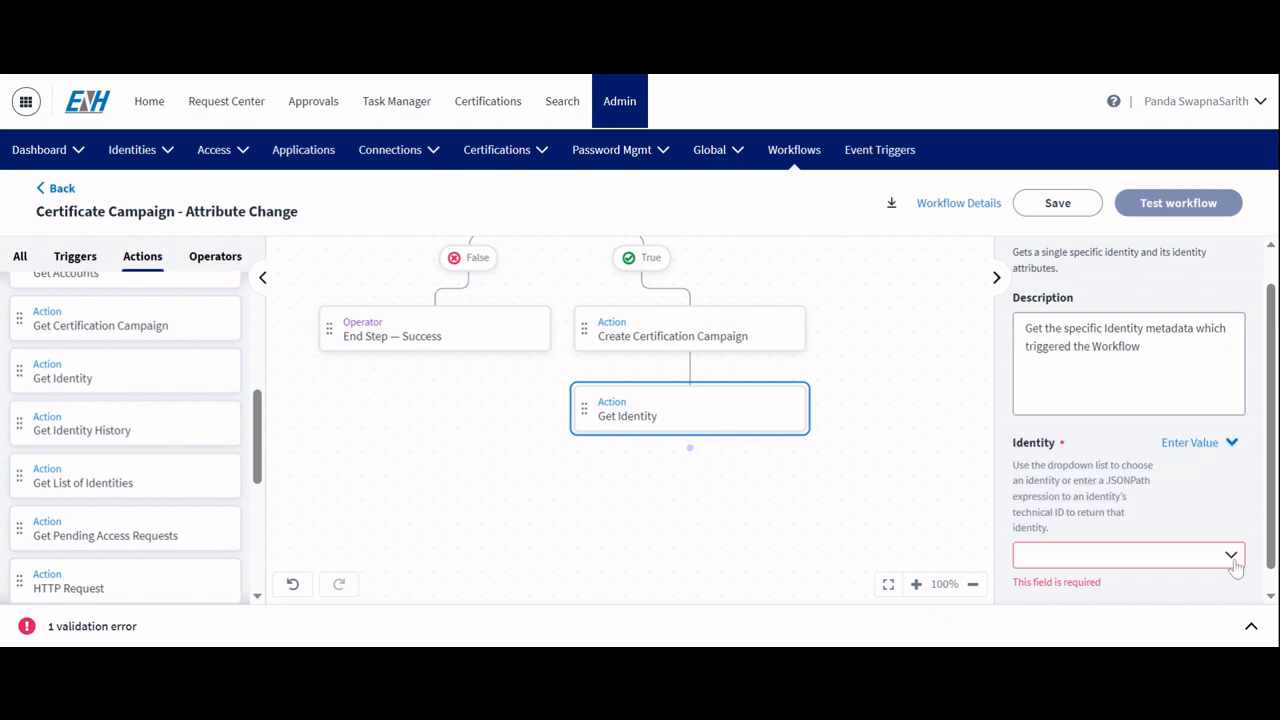
pyautogui.click(1217, 448)
pyautogui.click(1177, 516)
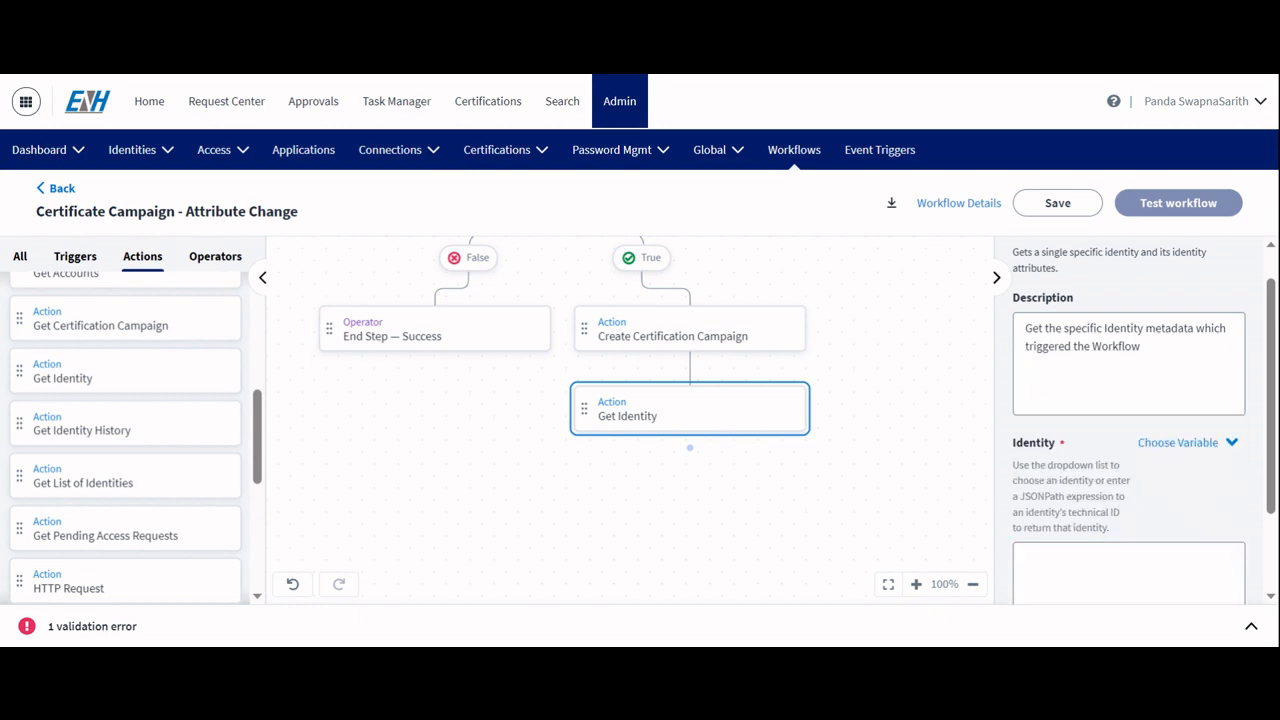
pyautogui.scroll(-2, 1130, 420)
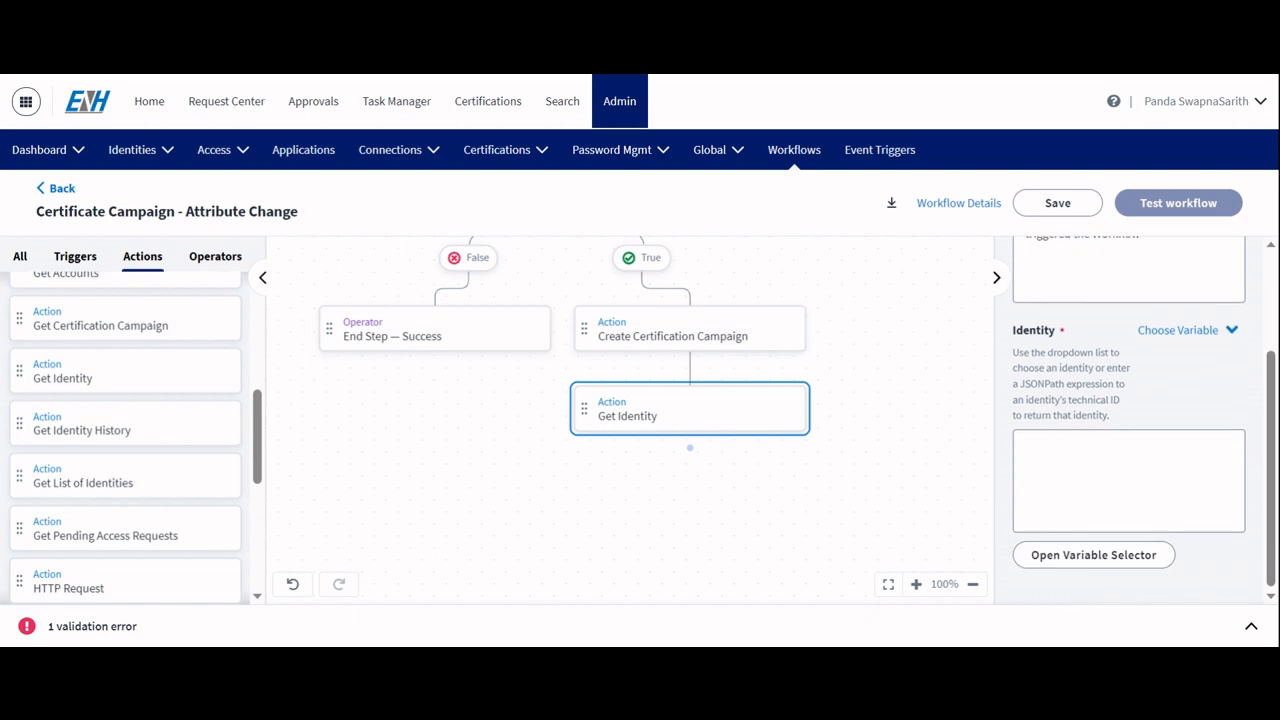
# Step: Set the Get Identity step's Identity variable to the id of the identity from the Identity Attributes Changed trigger
pyautogui.click(1072, 554)
pyautogui.click(648, 376)
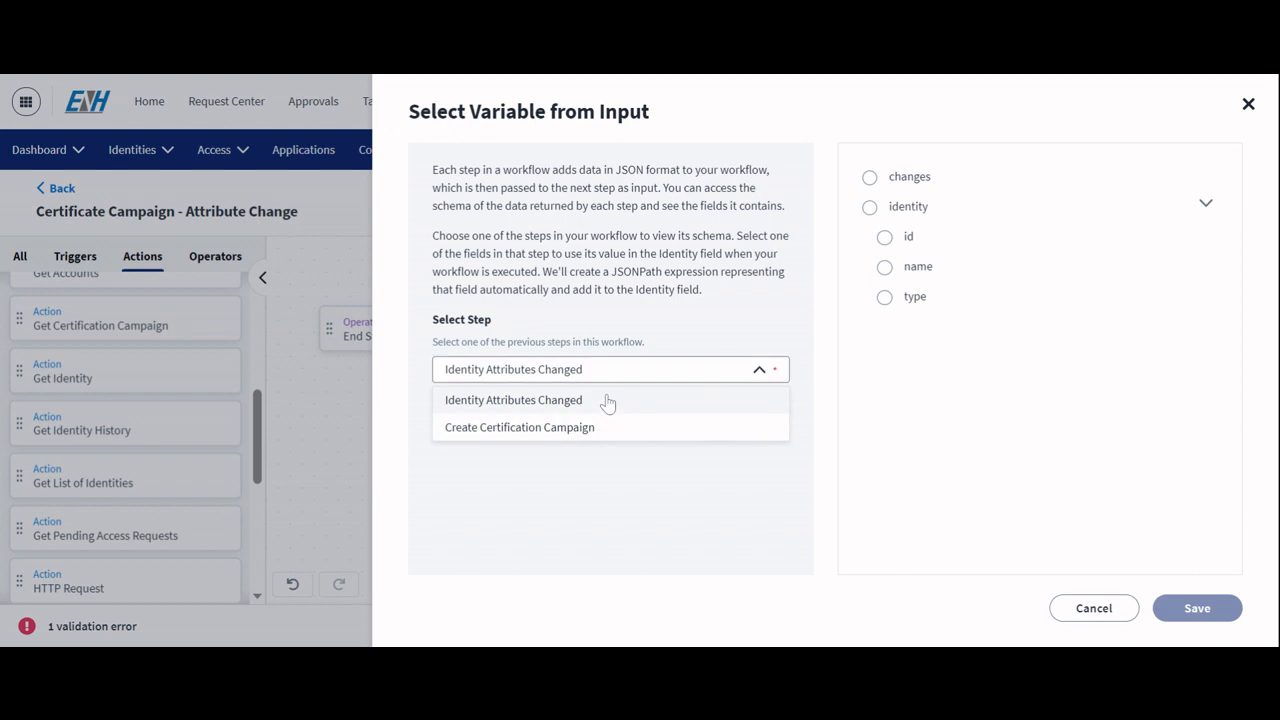
pyautogui.click(760, 369)
pyautogui.click(885, 238)
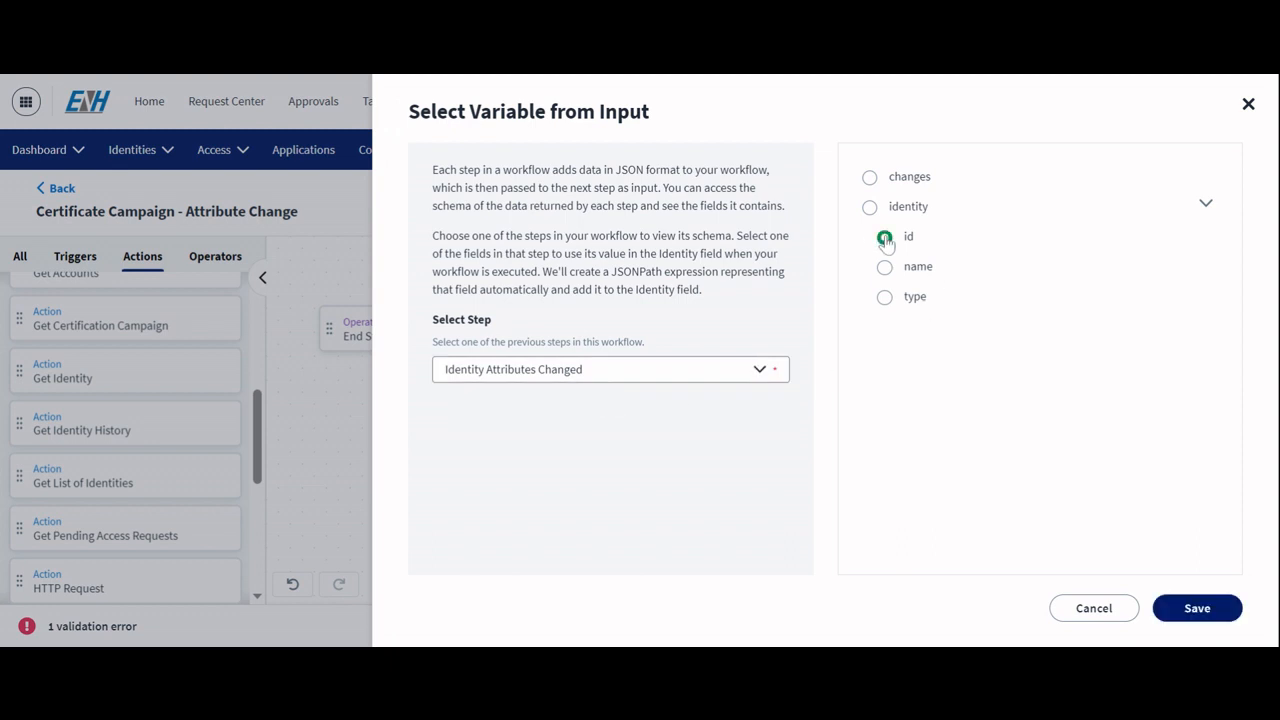
pyautogui.click(1197, 608)
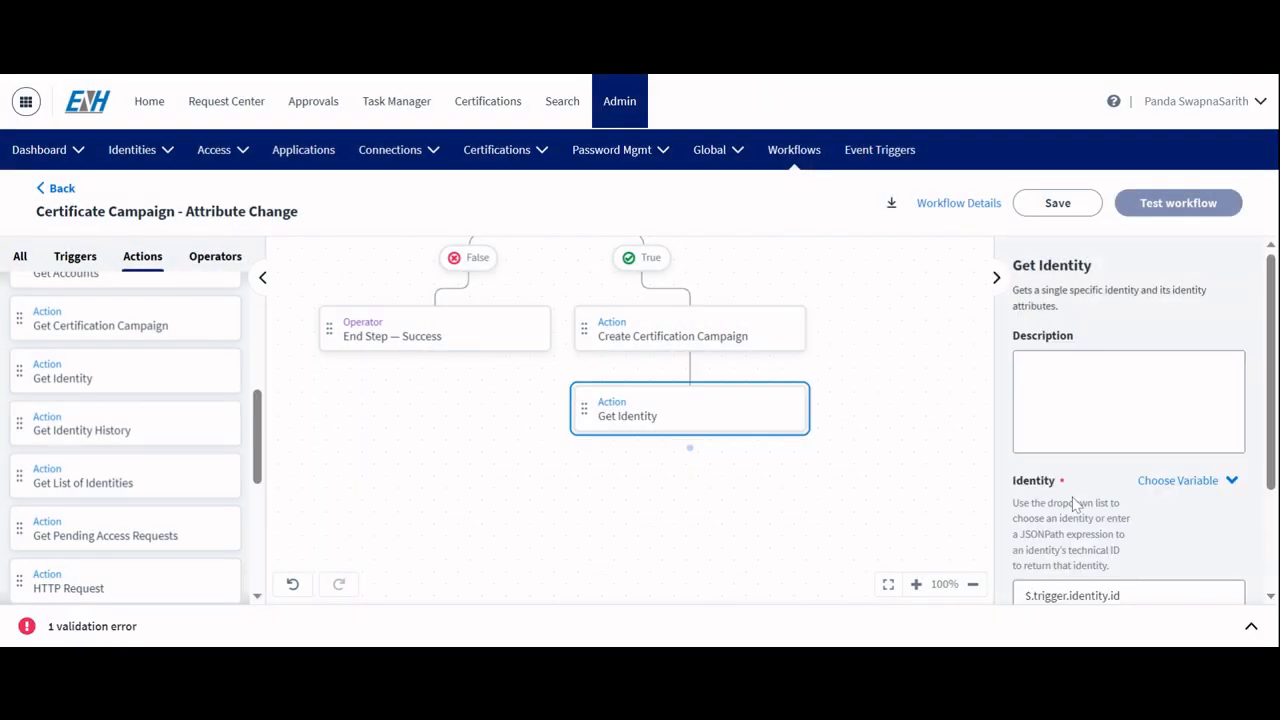
pyautogui.scroll(-2, 1075, 505)
pyautogui.click(1128, 480)
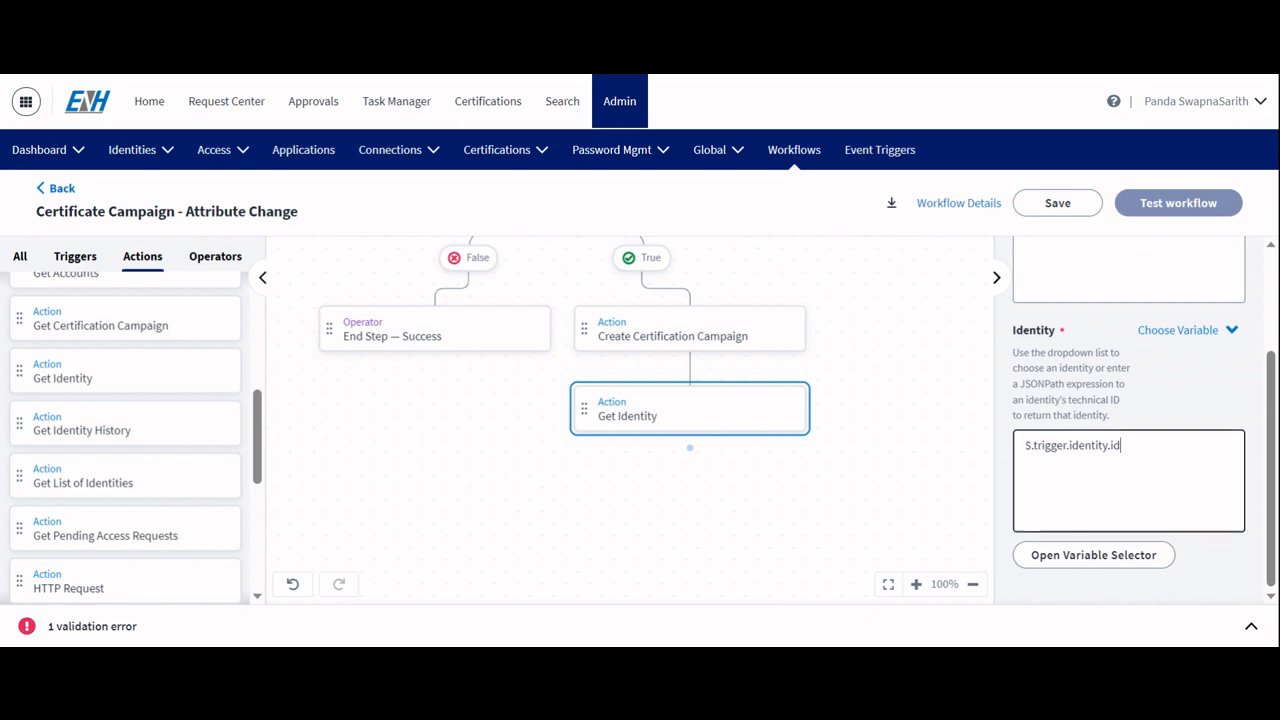
pyautogui.hotkey('ctrl', 'a')
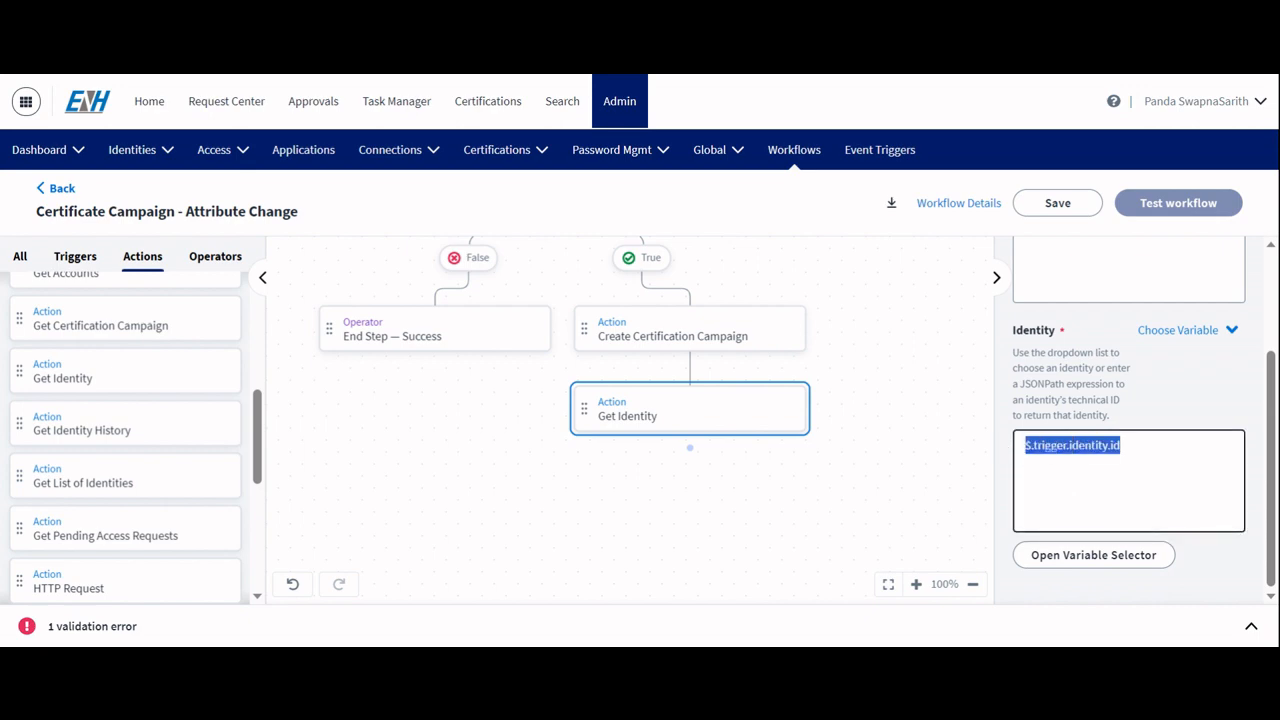
pyautogui.press('Right')
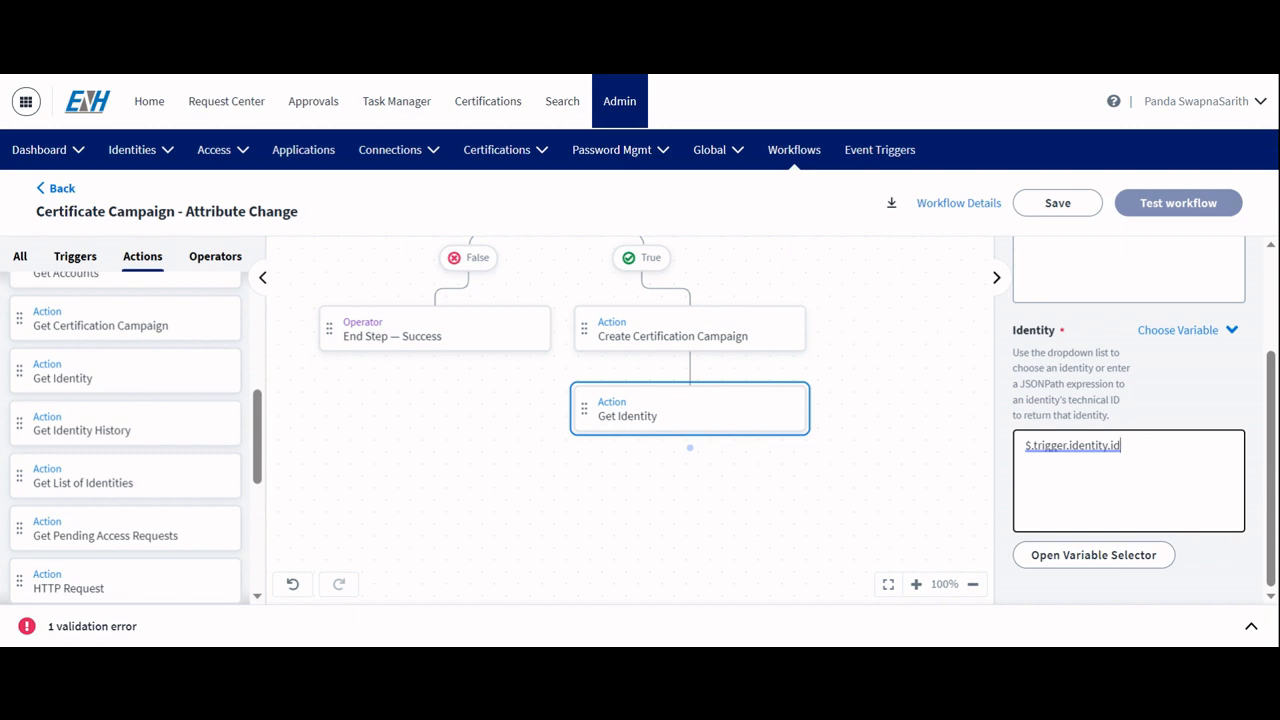
pyautogui.hotkey('shift', 'Left')
pyautogui.hotkey('shift', 'Left')
# Step: Add a second Get Identity action below the first Get Identity step and connect the two steps
pyautogui.moveTo(77, 376); pyautogui.dragTo(556, 536)
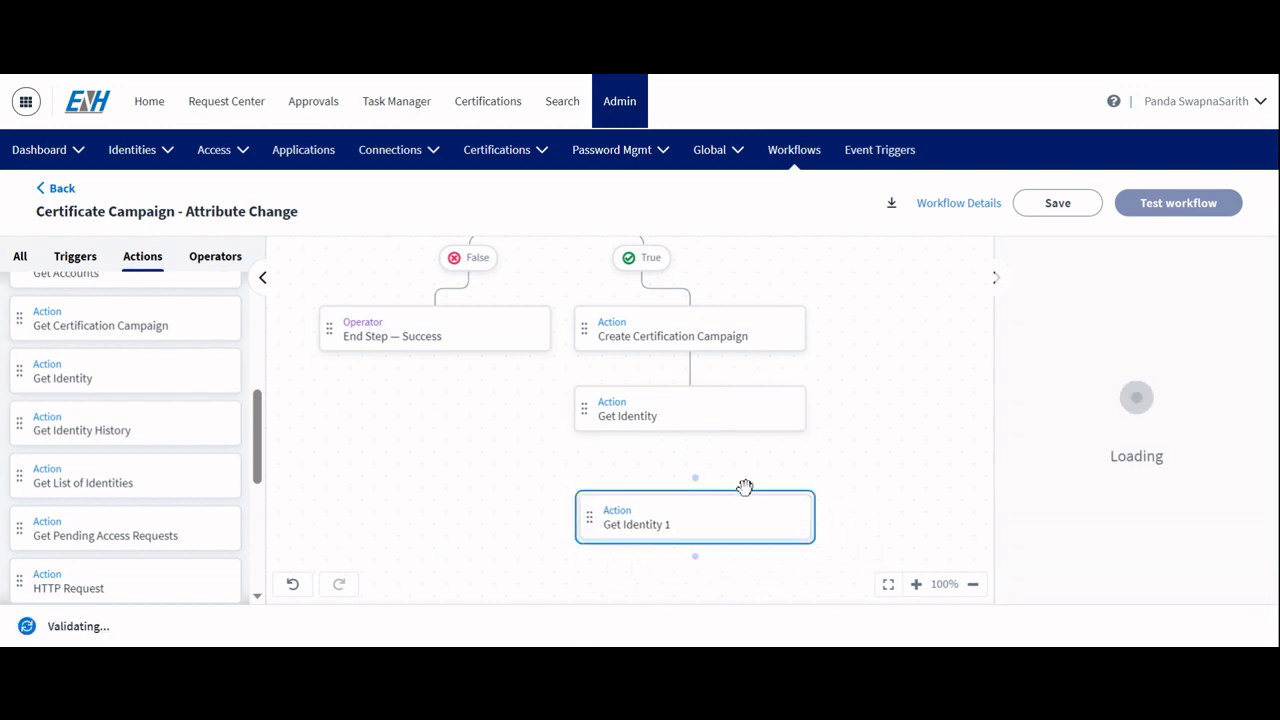
pyautogui.moveTo(697, 485); pyautogui.dragTo(691, 446)
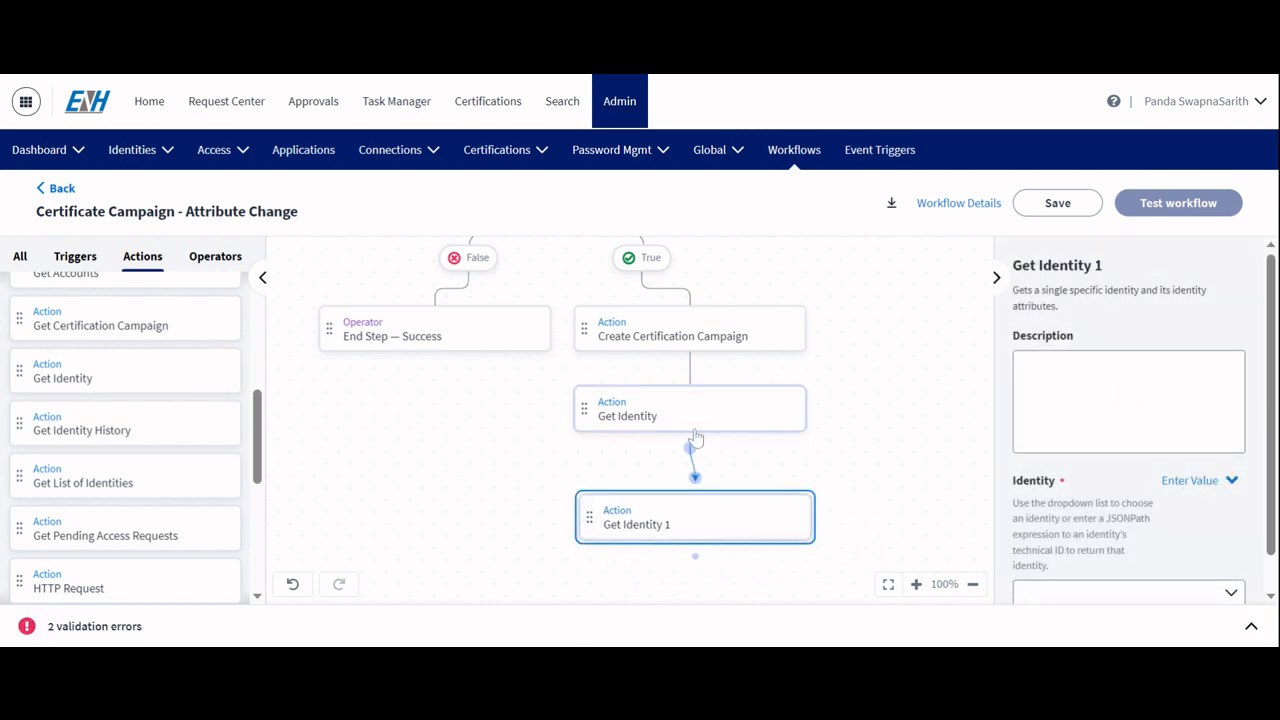
pyautogui.click(676, 500)
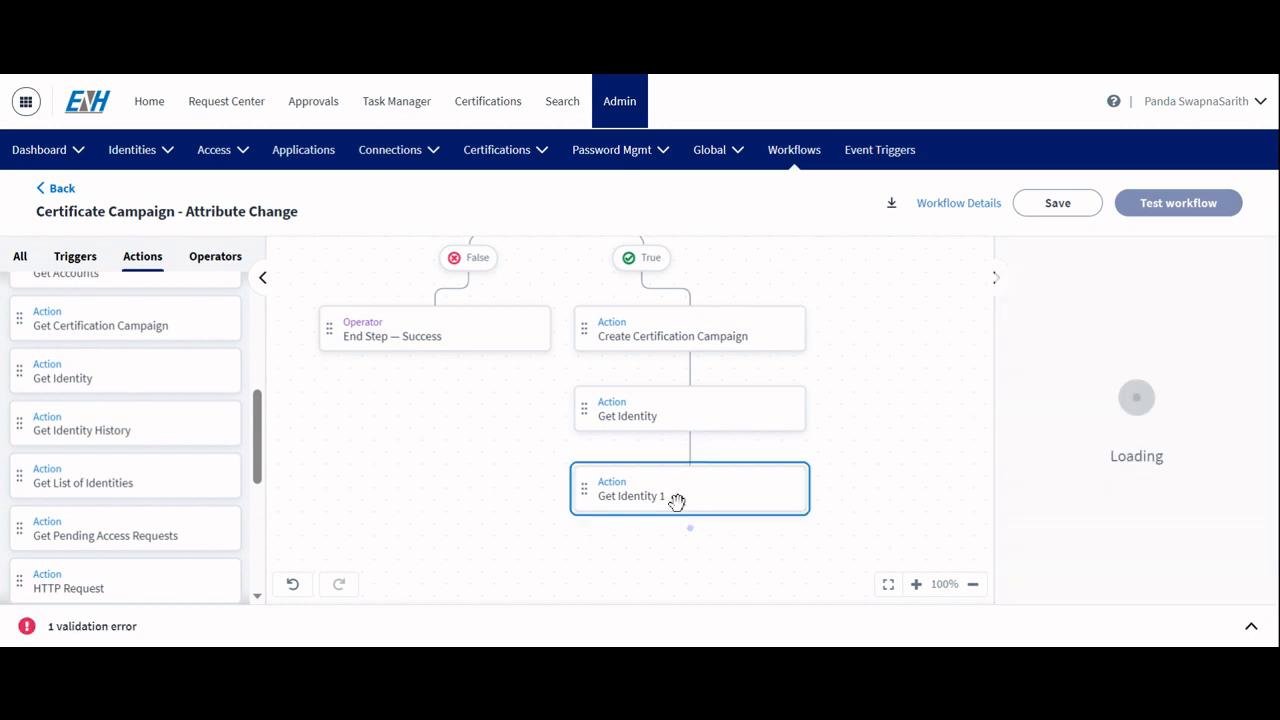
# Step: Paste the Get Identity 1 description Taking reference id of the manager of the Identity, and to capture metadata of the manager
pyautogui.click(1100, 400)
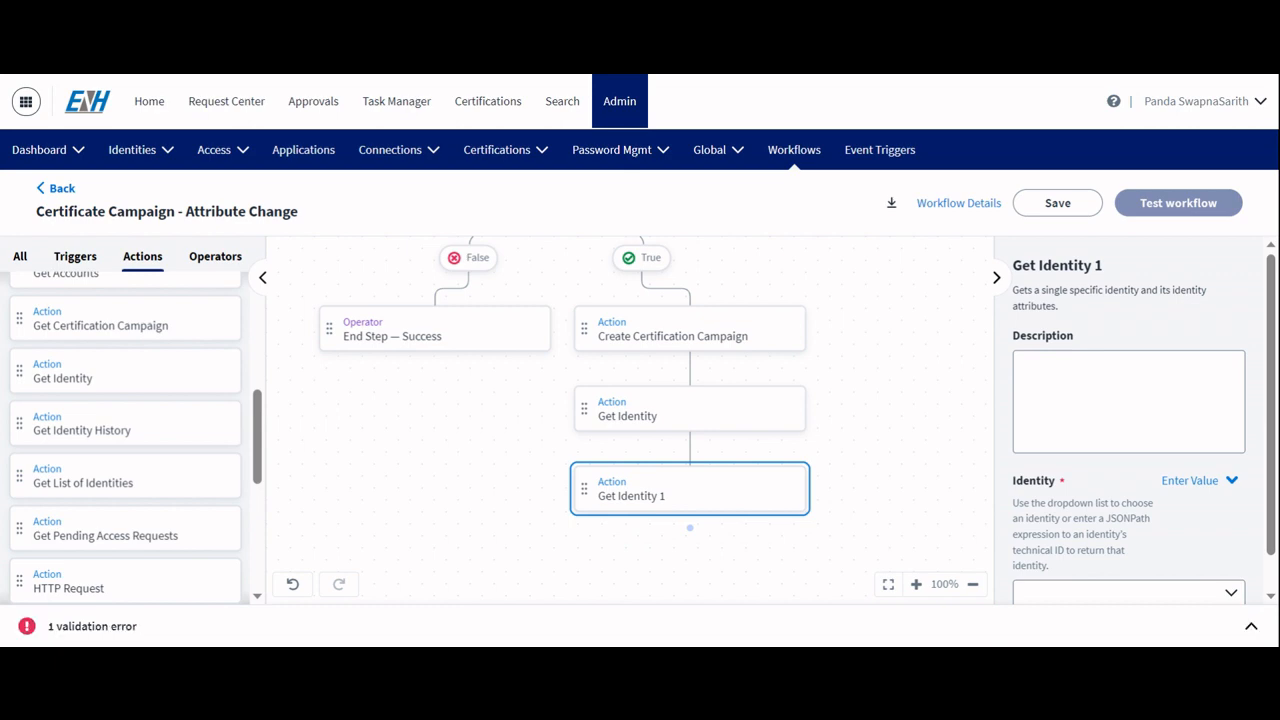
pyautogui.click(1100, 400)
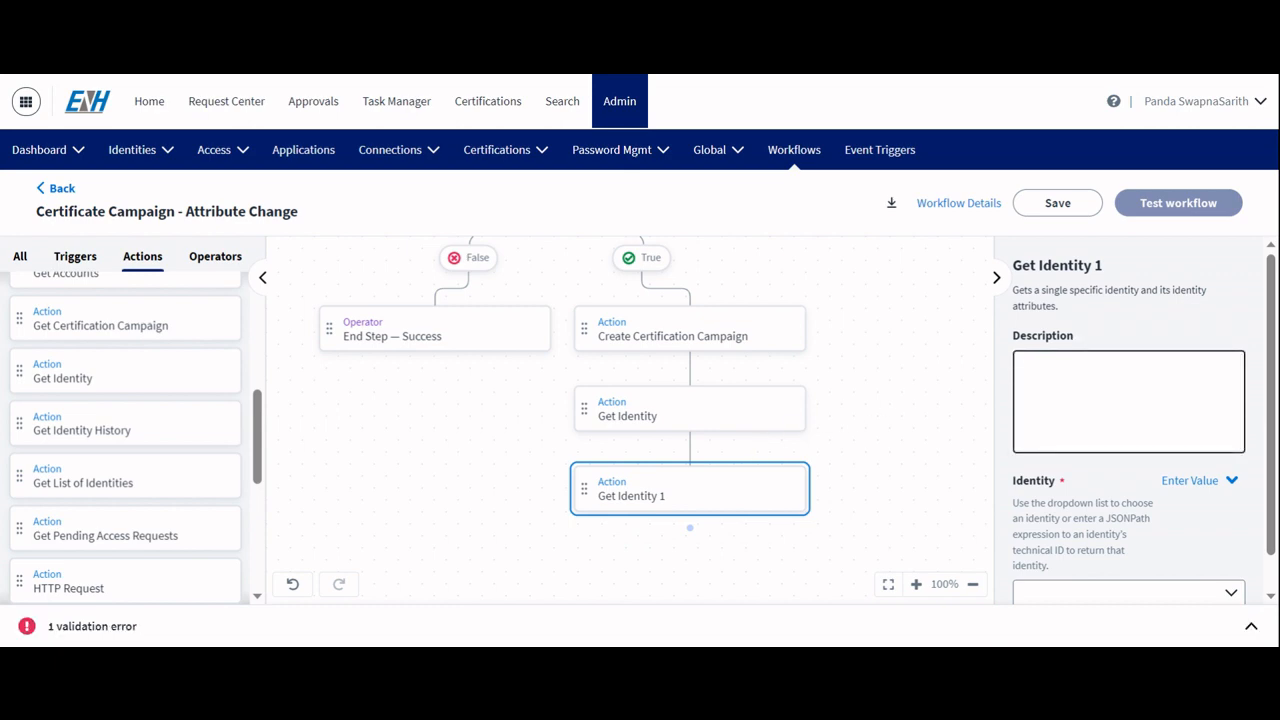
pyautogui.write('Taking reference id of the manager of the Identity, and to capture metadata of the manager')
pyautogui.scroll(-1, 1130, 420)
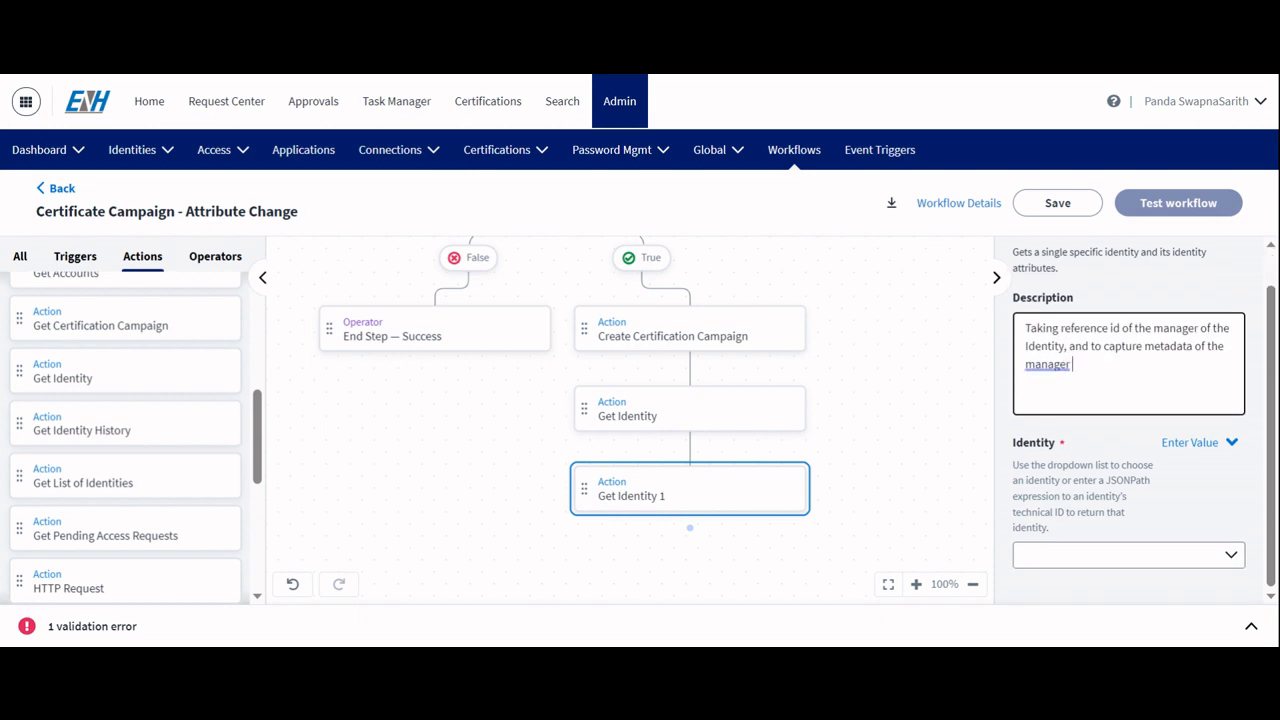
# Step: Set Get Identity 1's Identity to a chosen variable: managerRef id from the Get Identity step
pyautogui.click(1196, 444)
pyautogui.click(1140, 509)
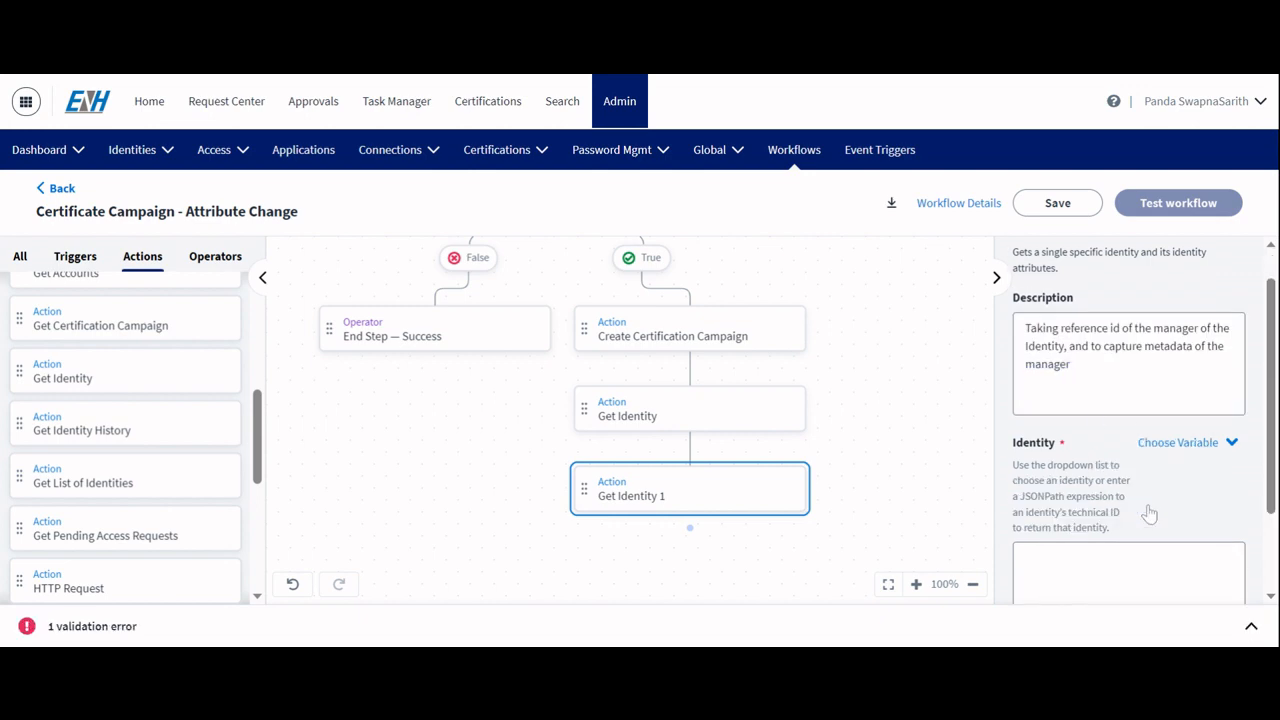
pyautogui.scroll(-3, 1146, 510)
pyautogui.click(1088, 557)
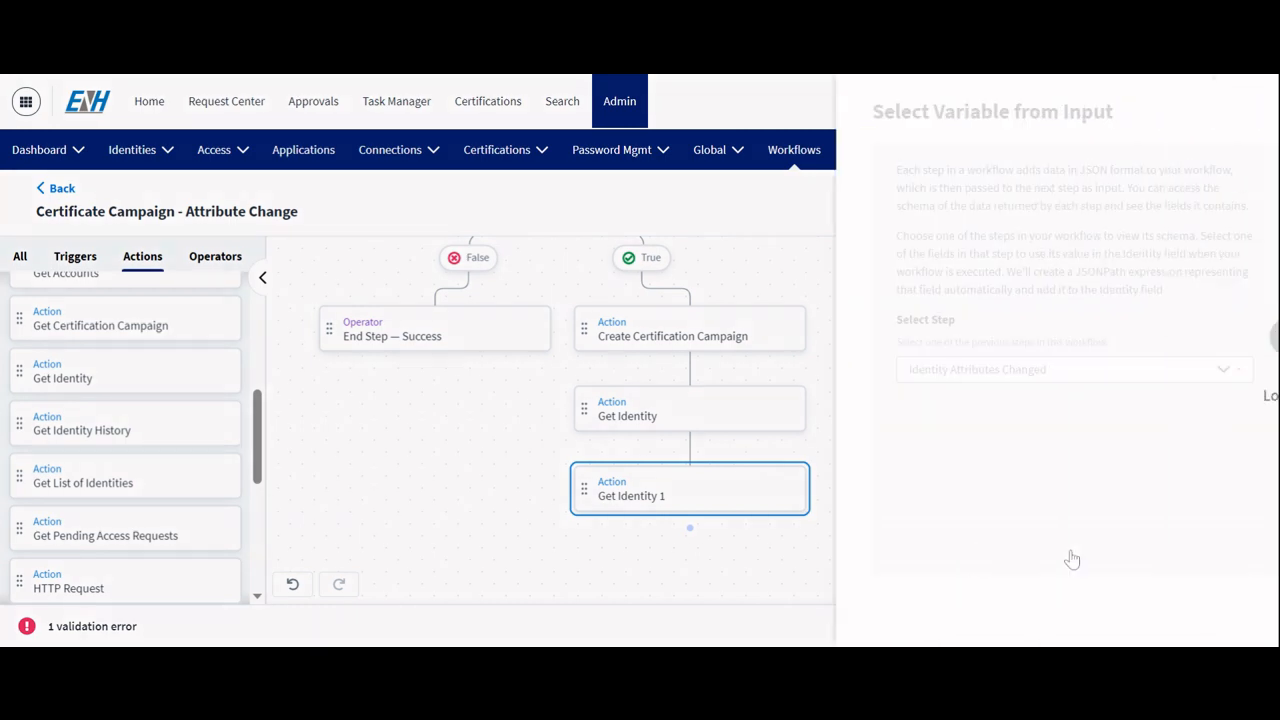
pyautogui.click(647, 384)
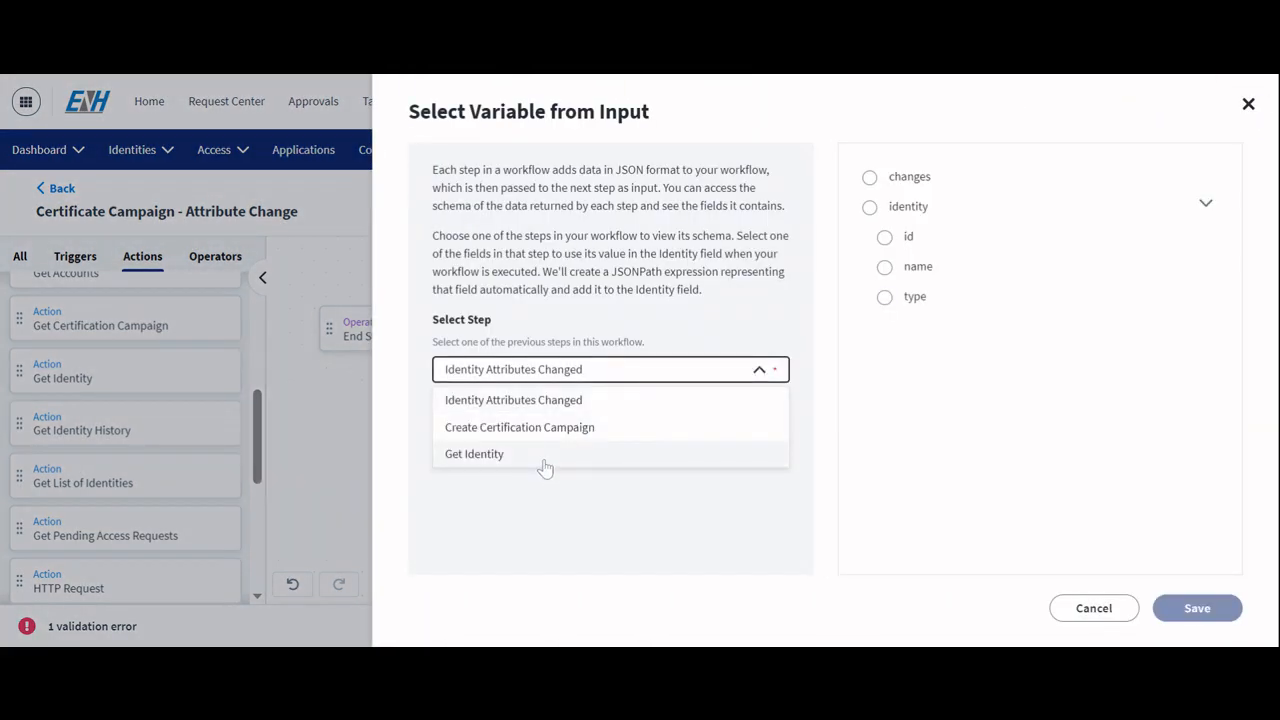
pyautogui.click(544, 462)
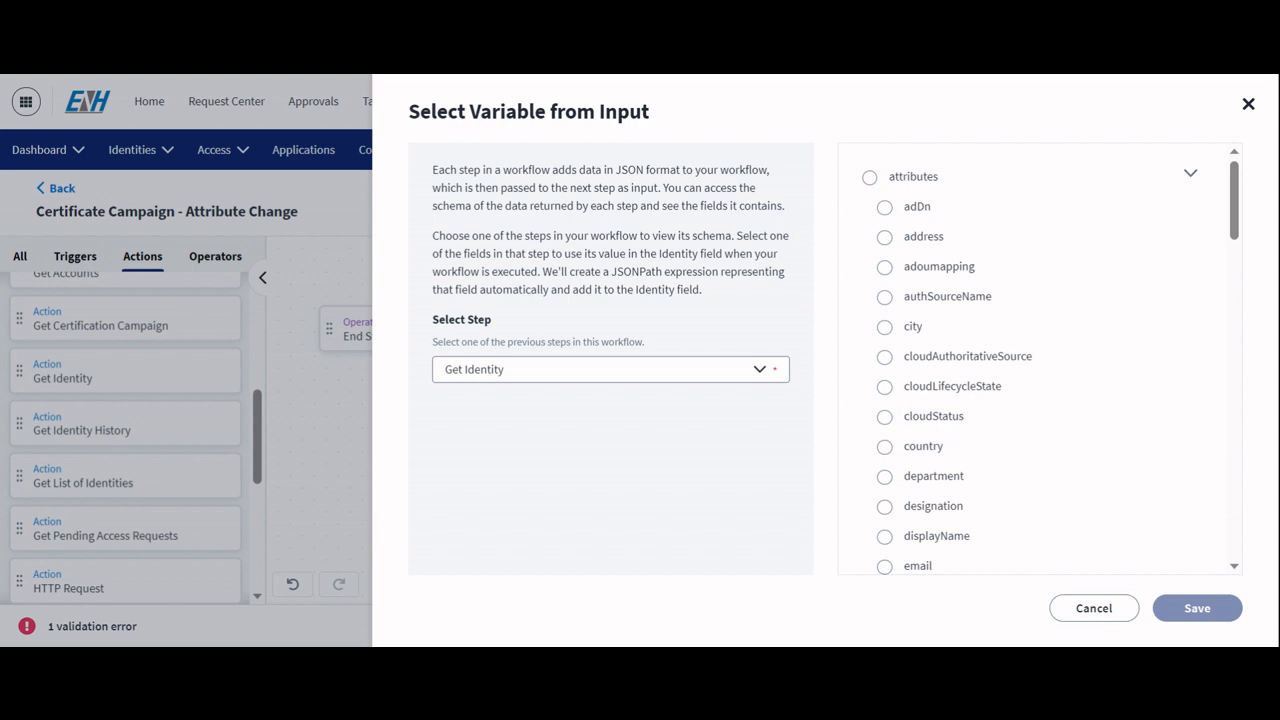
pyautogui.scroll(-8, 1040, 360)
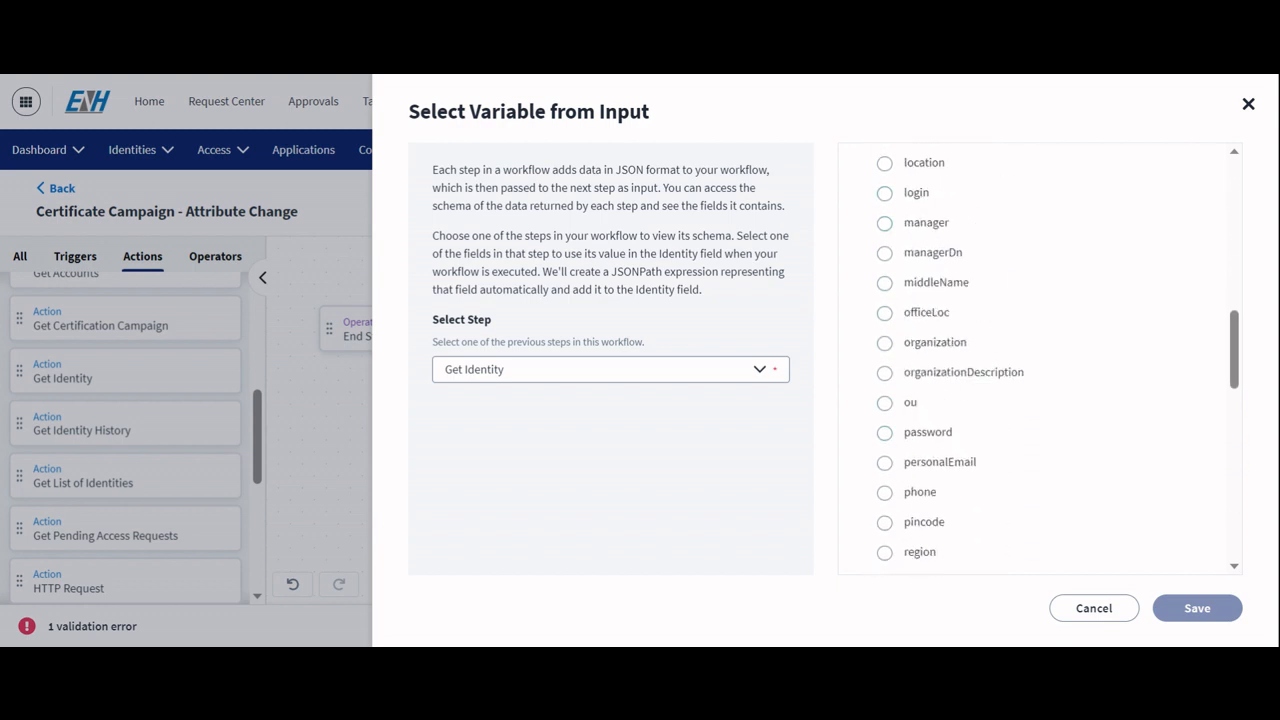
pyautogui.scroll(-10, 928, 428)
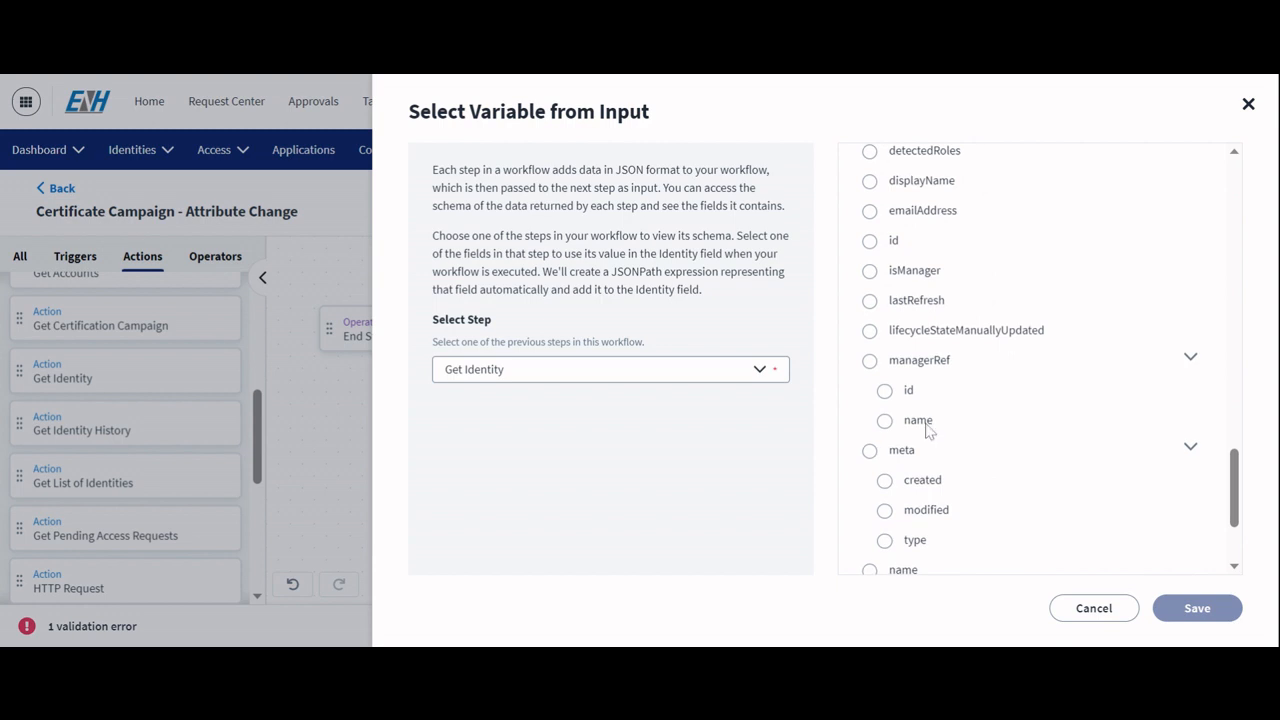
pyautogui.click(884, 391)
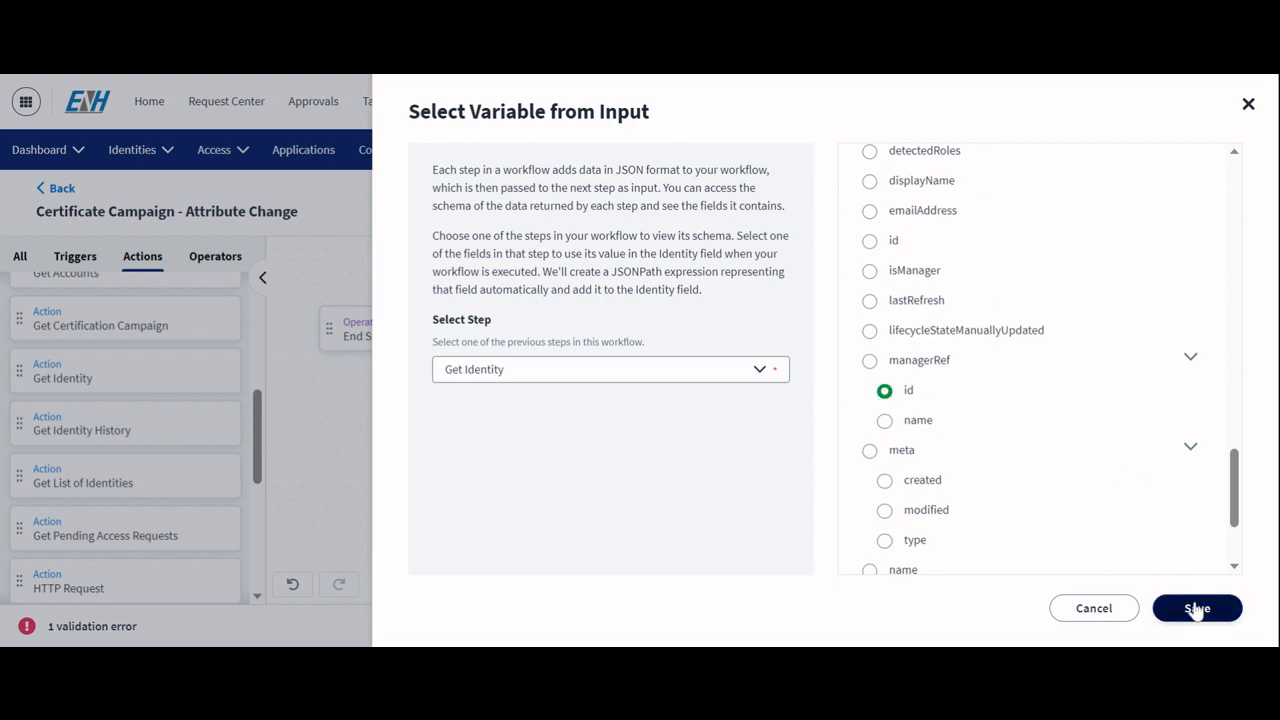
pyautogui.click(1197, 609)
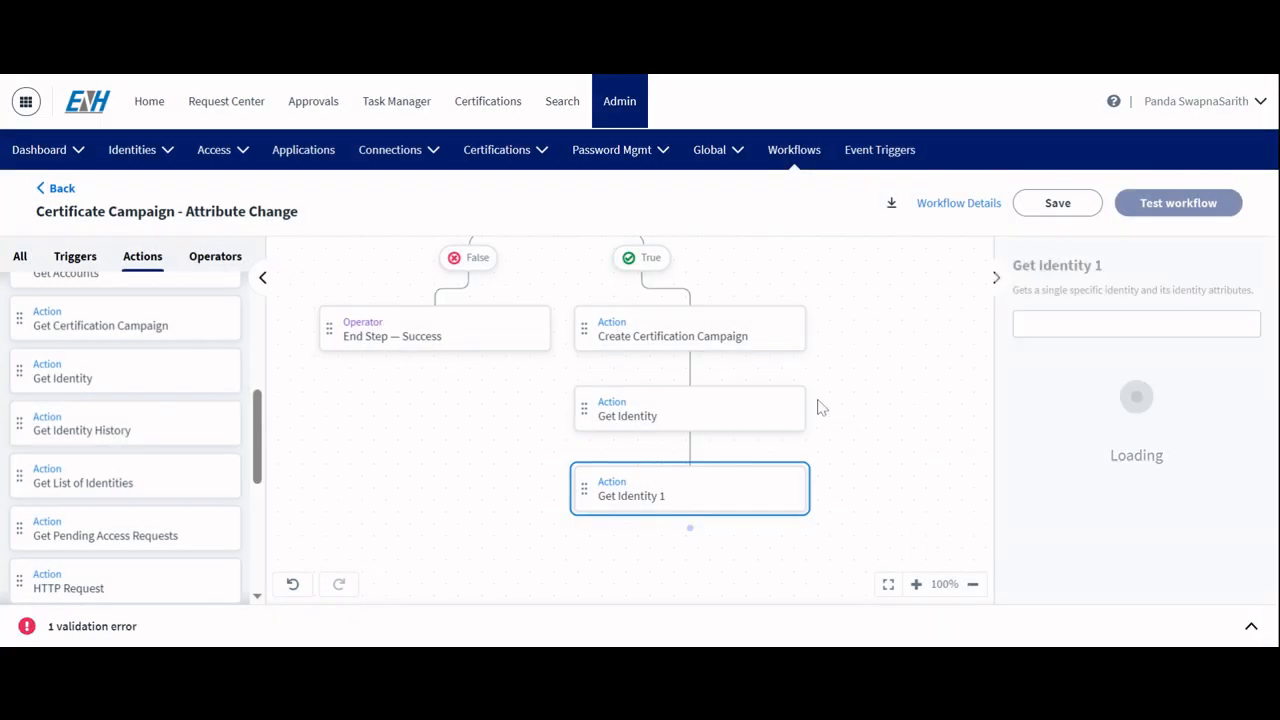
# Step: Add a Send Email action below Get Identity 1 and connect the two steps
pyautogui.scroll(-2, 894, 443)
pyautogui.scroll(-2, 1116, 492)
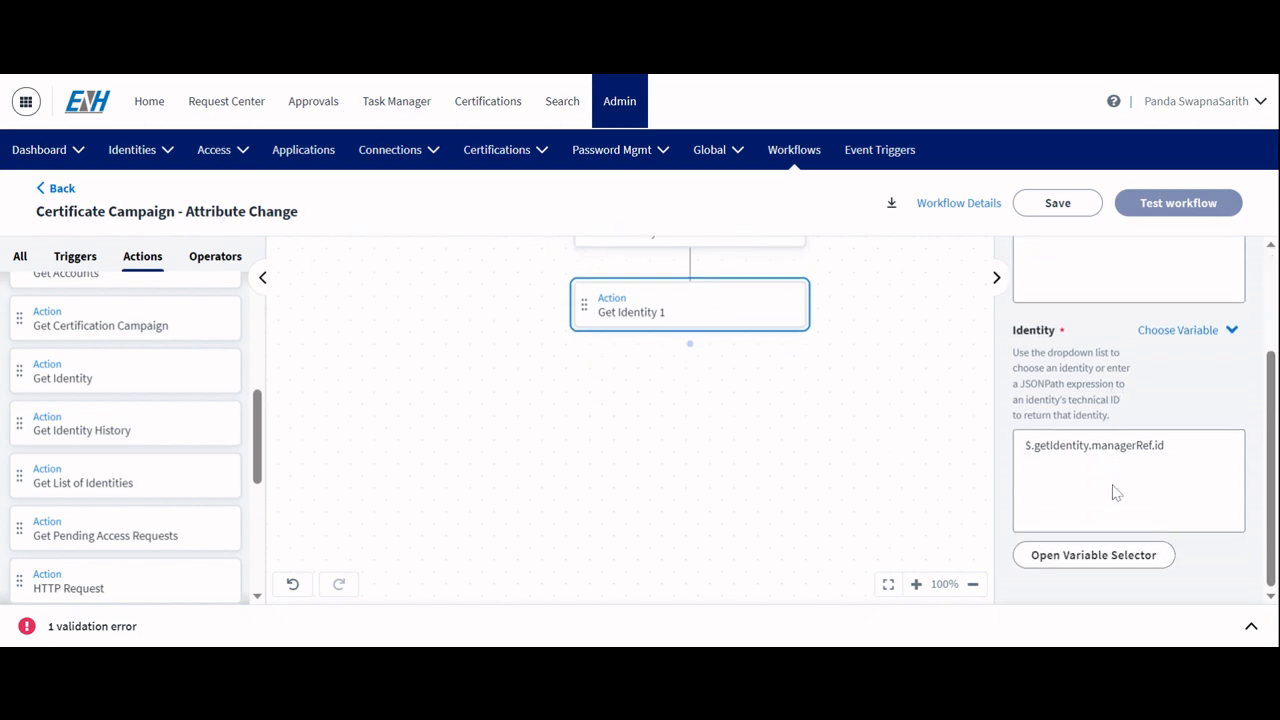
pyautogui.scroll(-5, 74, 485)
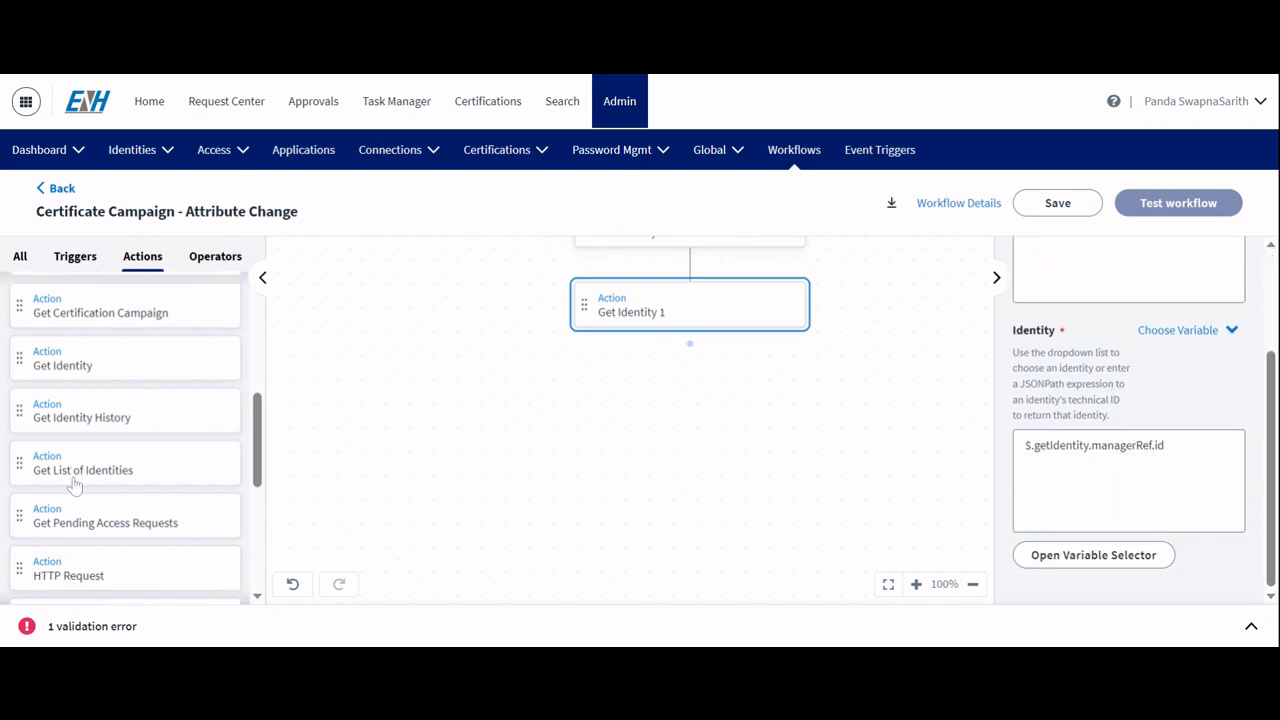
pyautogui.scroll(-1, 74, 485)
pyautogui.moveTo(74, 485); pyautogui.dragTo(660, 432)
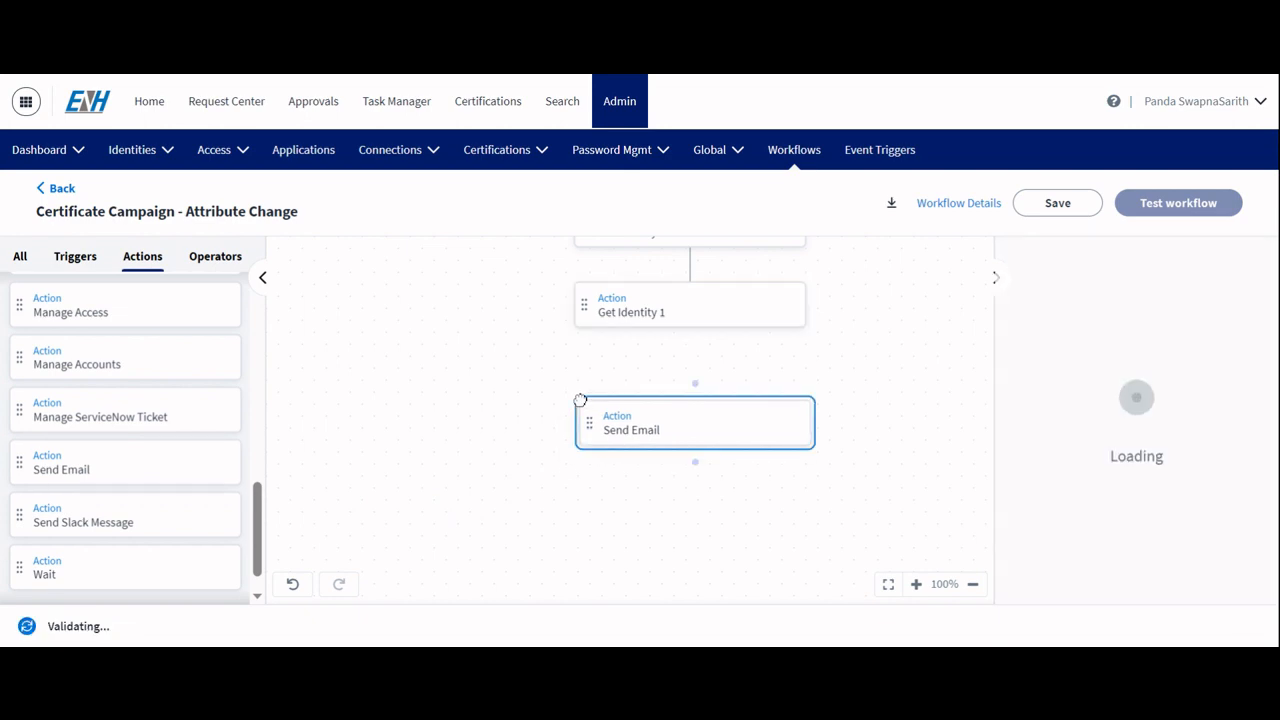
pyautogui.click(697, 372)
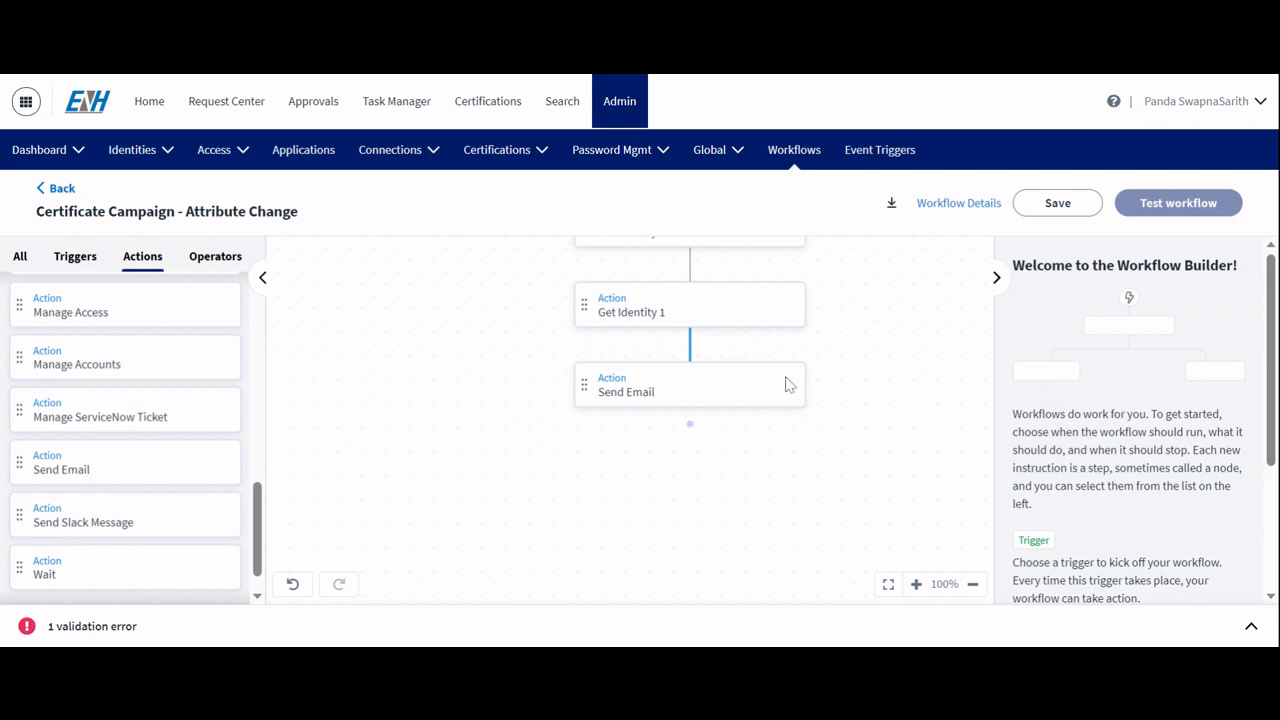
# Step: Describe the Send Email step as Send email to manager for active certification campaign
pyautogui.click(760, 375)
pyautogui.click(1072, 386)
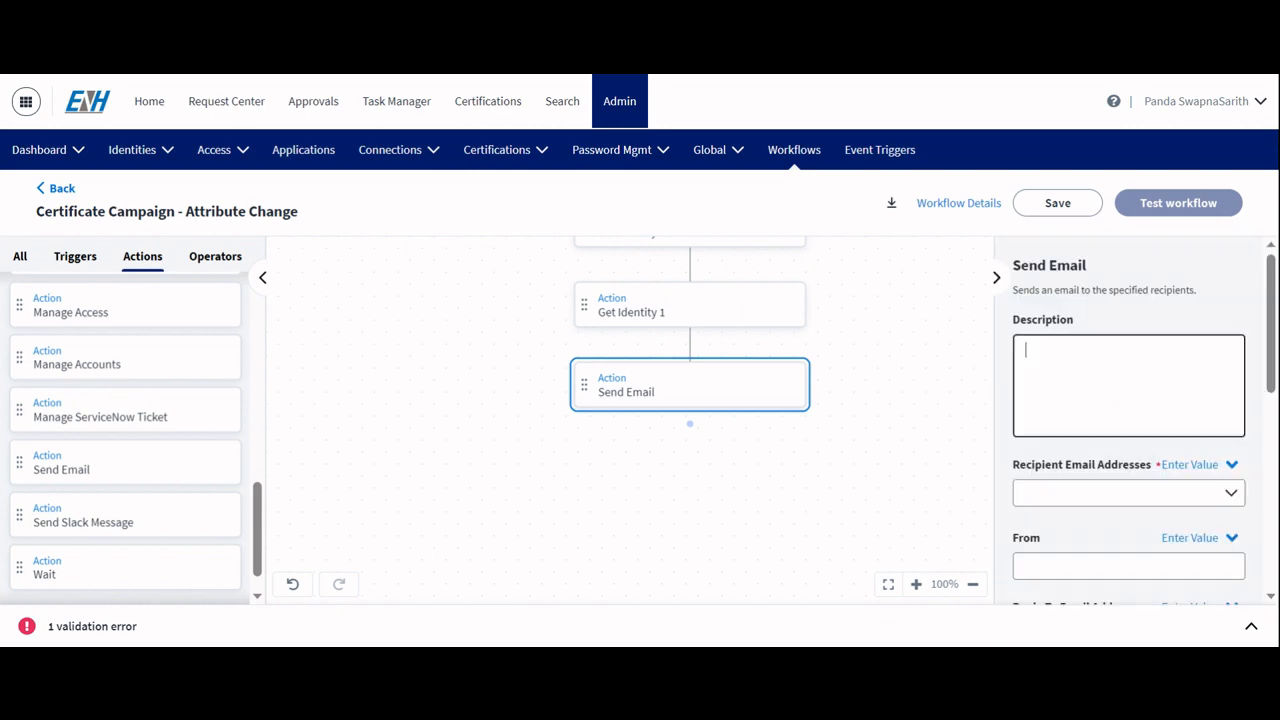
pyautogui.write('Send email to manager for active certification campaign')
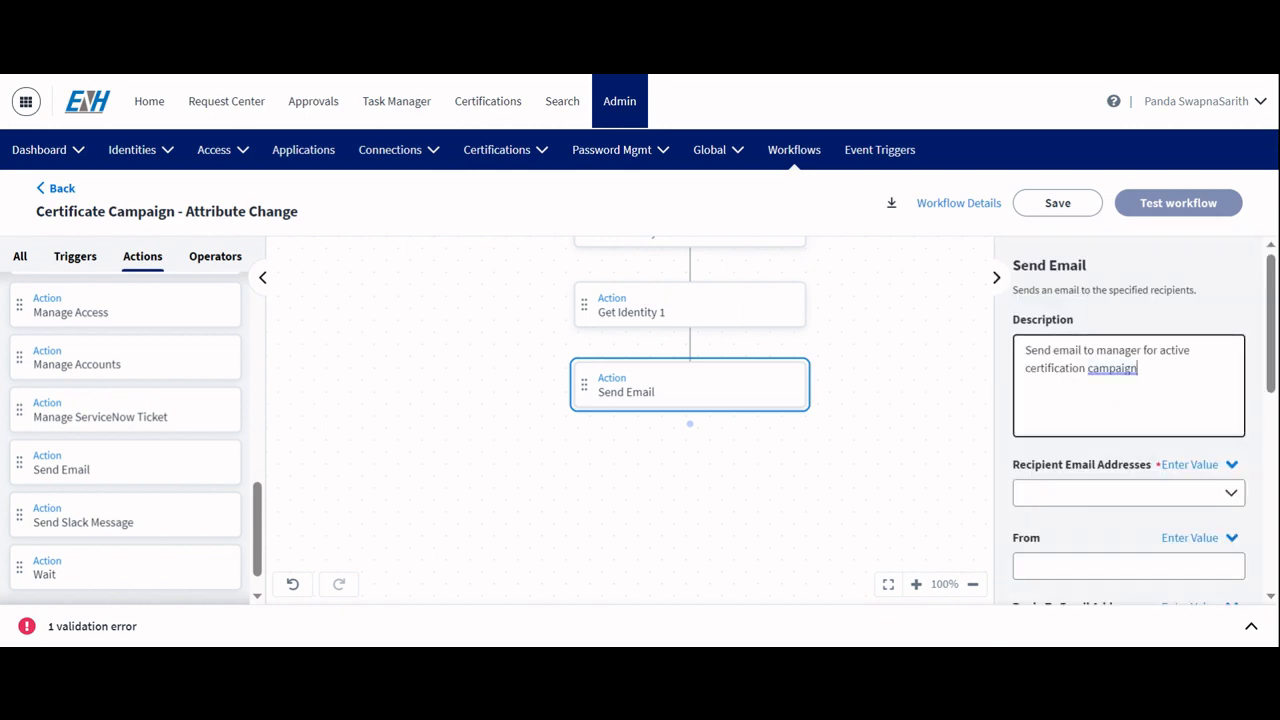
# Step: Switch Recipient Email Addresses to Choose Variable mode and paste $.getIdentity1.attributes.displayName into it
pyautogui.click(1231, 493)
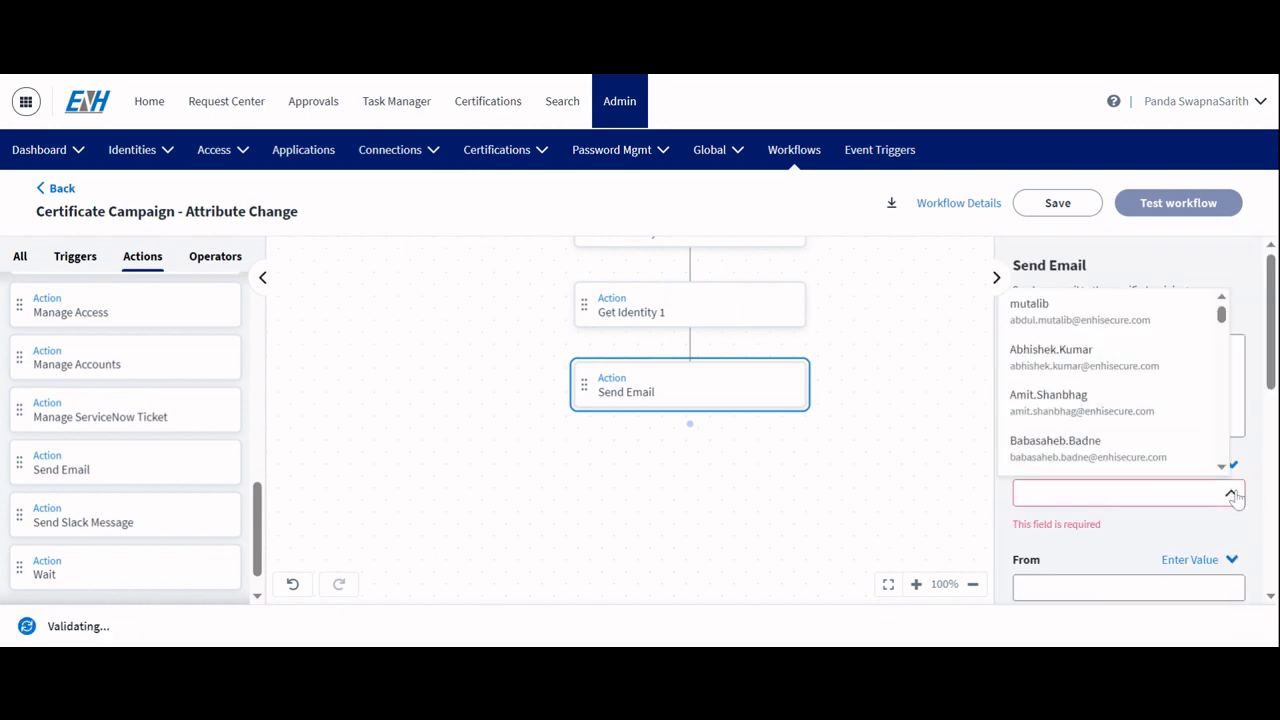
pyautogui.click(1231, 494)
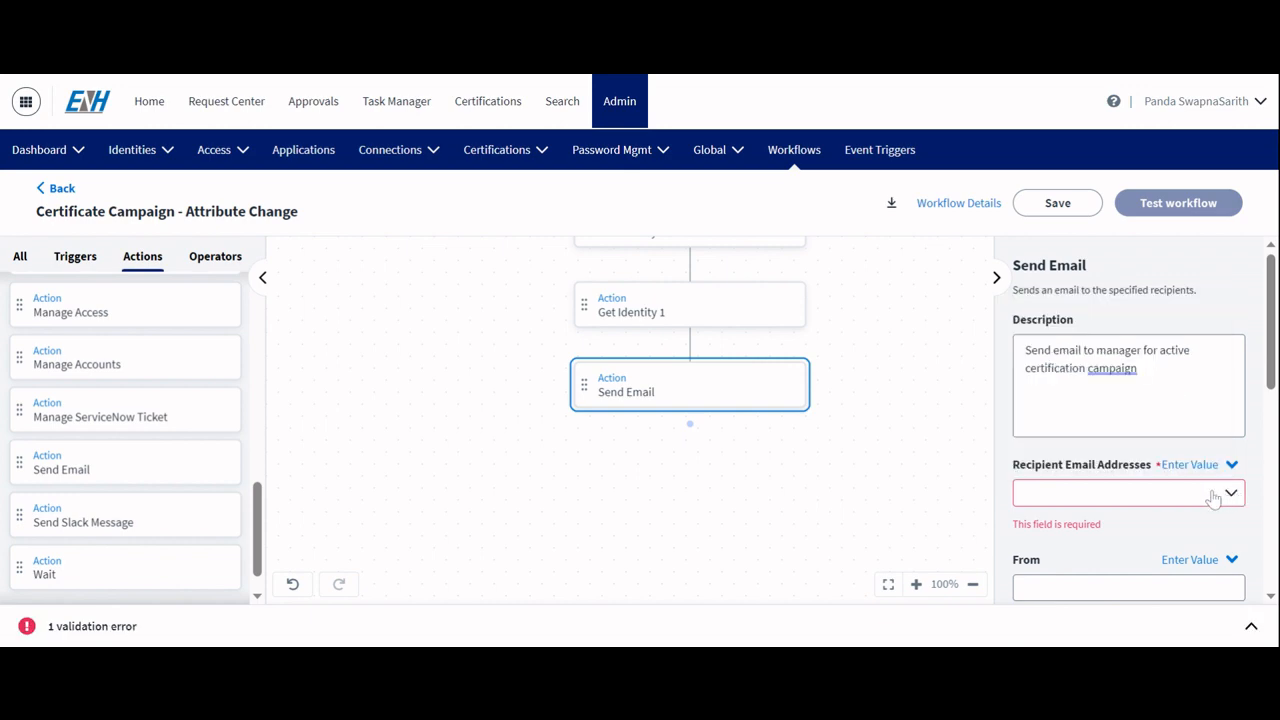
pyautogui.click(1230, 466)
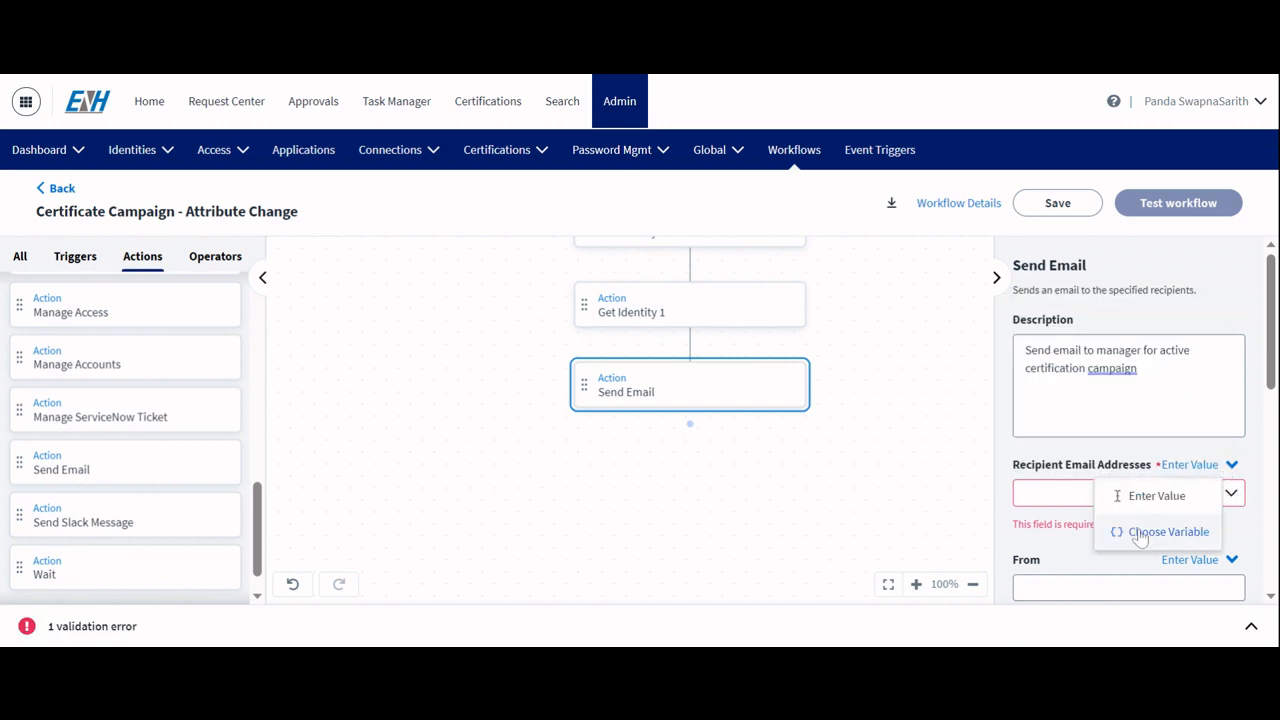
pyautogui.click(1134, 531)
pyautogui.click(1100, 540)
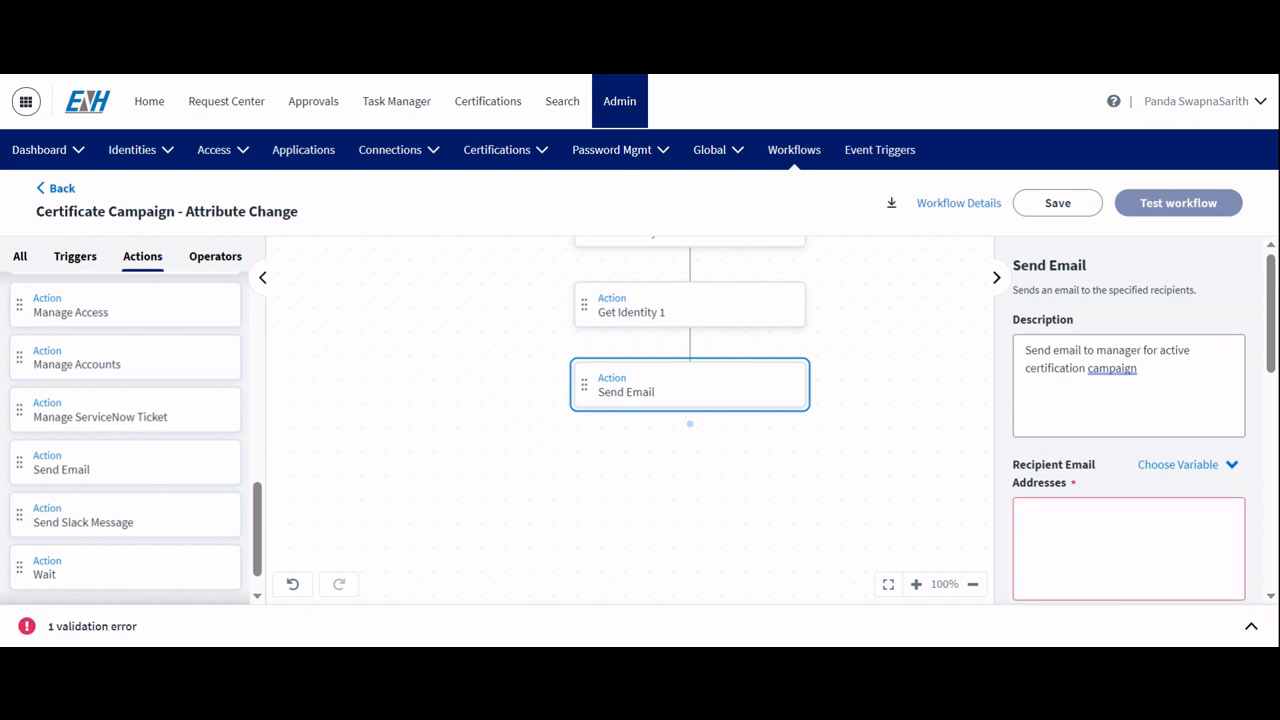
pyautogui.click(1026, 513)
pyautogui.write('$.getIdentity1.attributes.displayName')
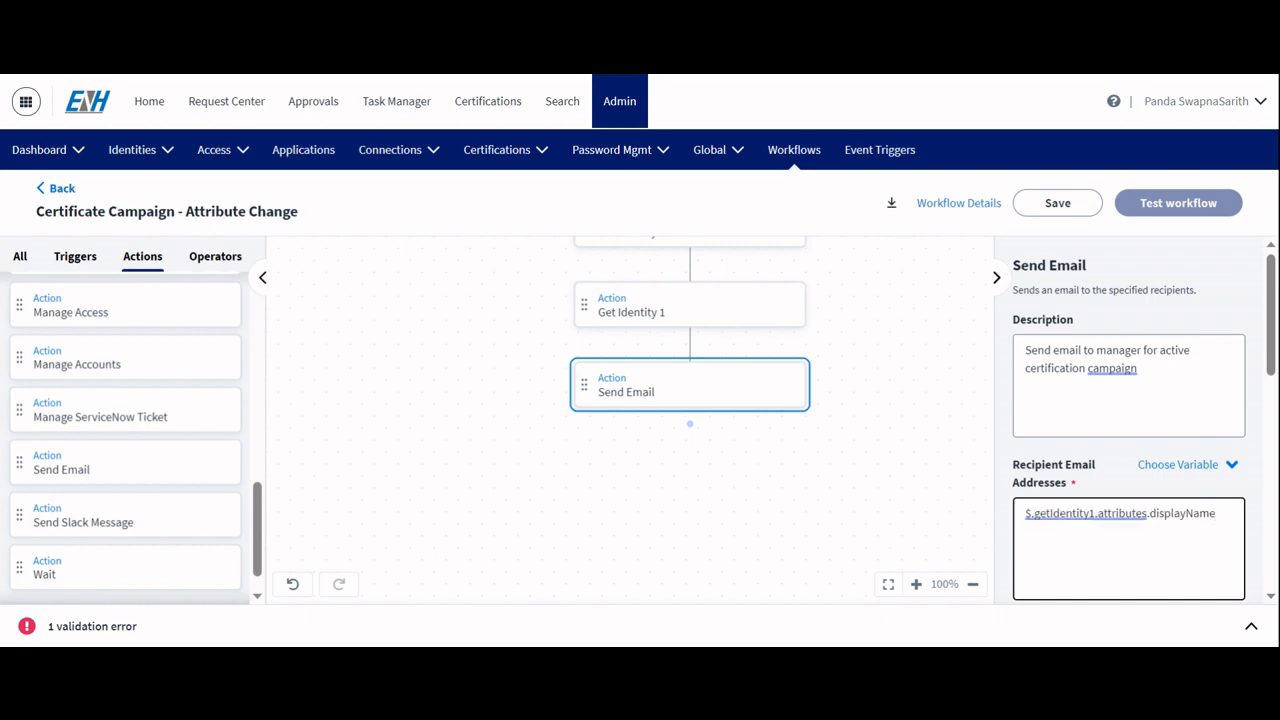
# Step: Paste the Send Email subject Certification Campaign - Job Title Change - {{$.trigger.identity.id}}
pyautogui.scroll(-2, 1128, 420)
pyautogui.scroll(-1, 1049, 528)
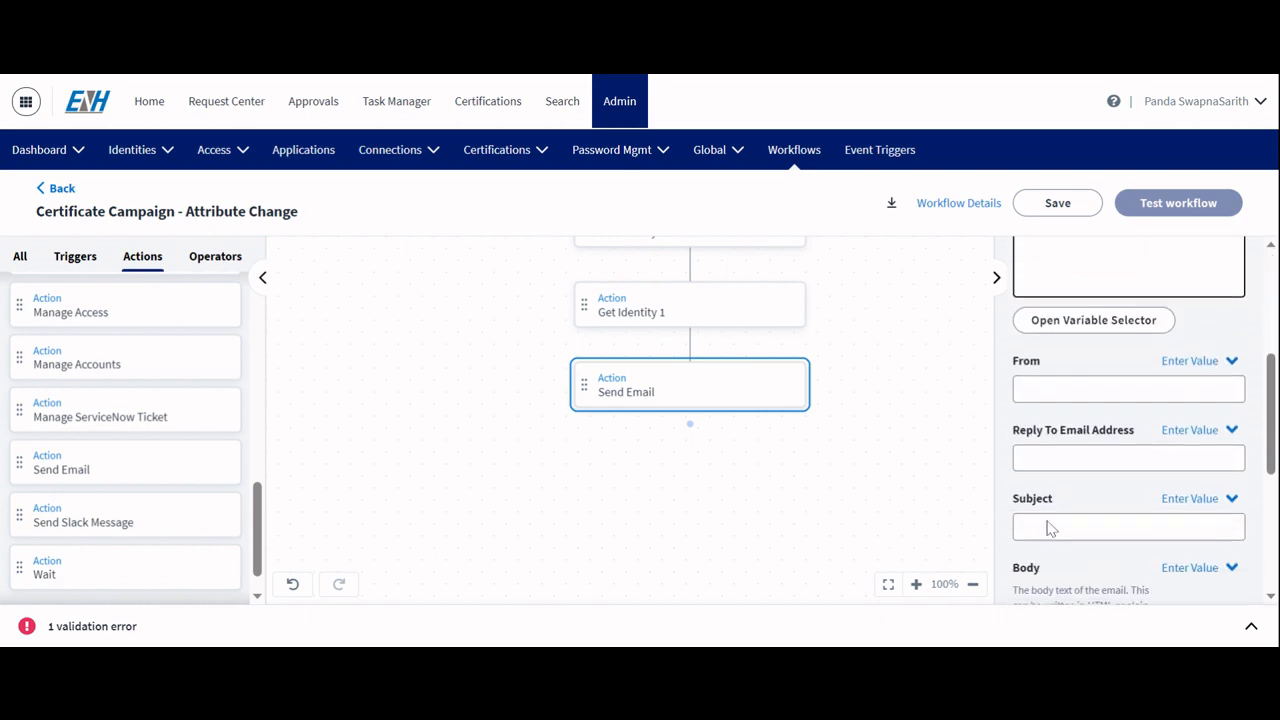
pyautogui.click(1027, 389)
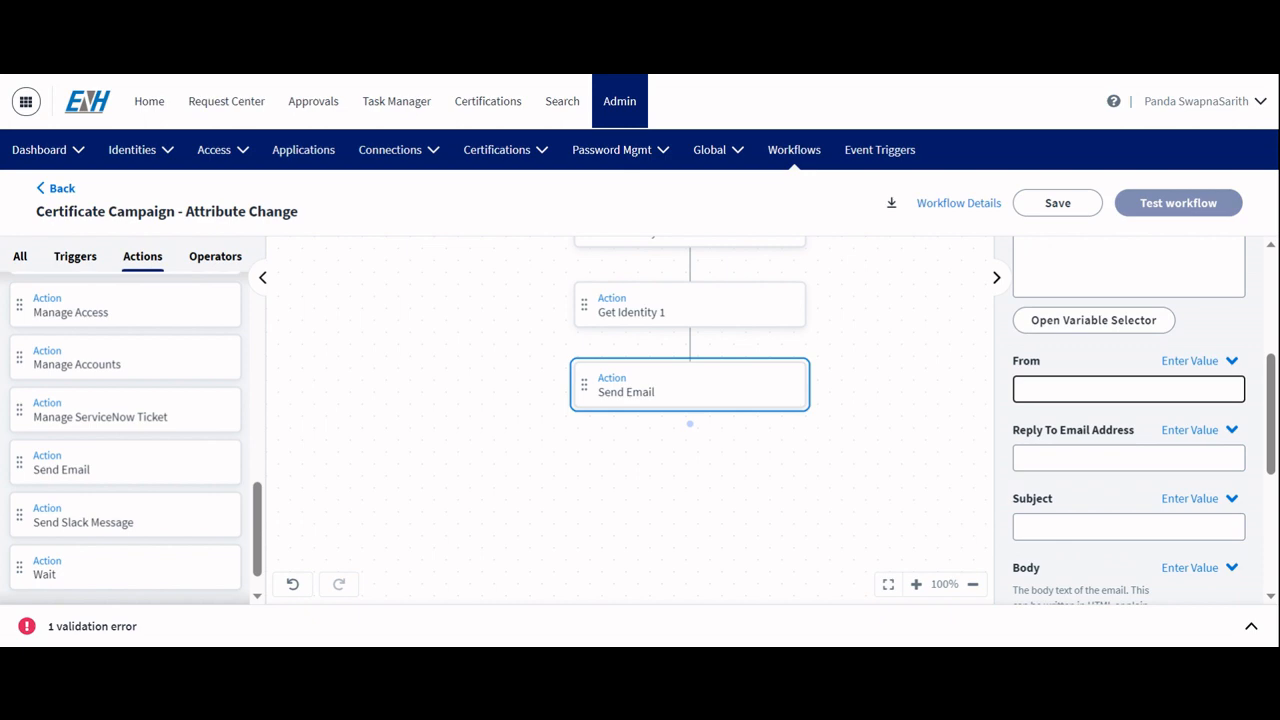
pyautogui.scroll(-2, 1130, 420)
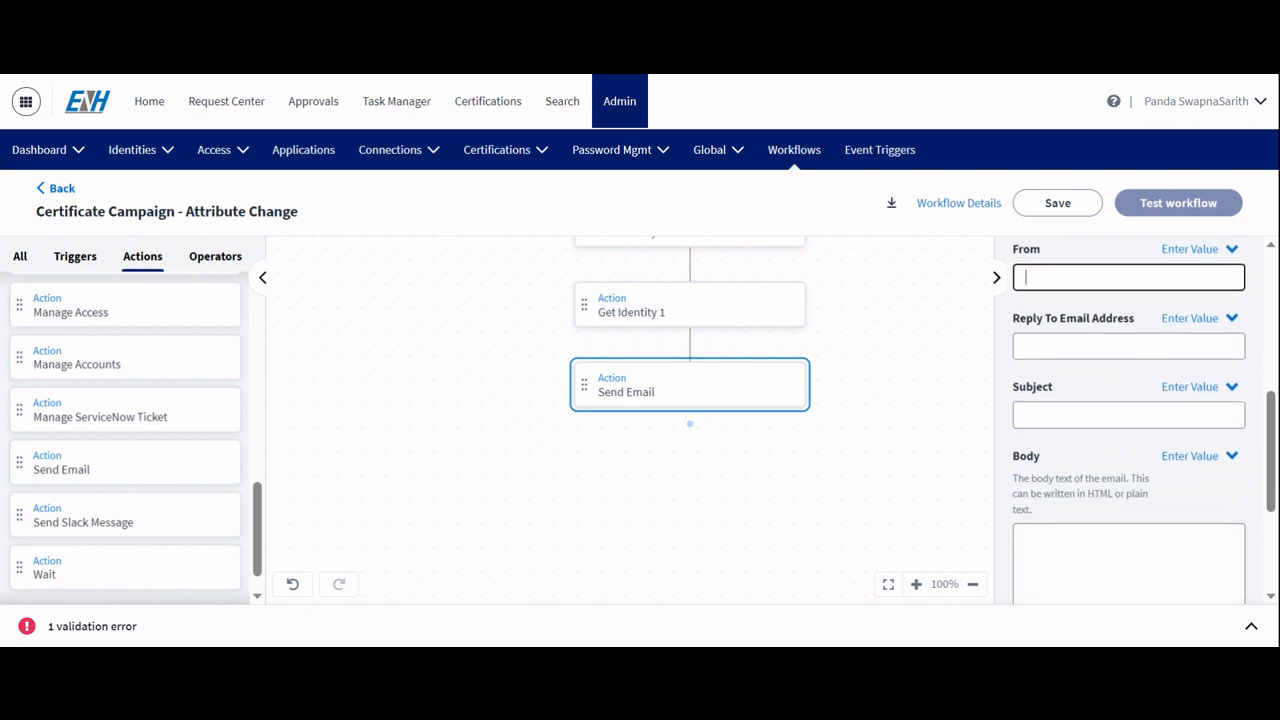
pyautogui.click(1128, 415)
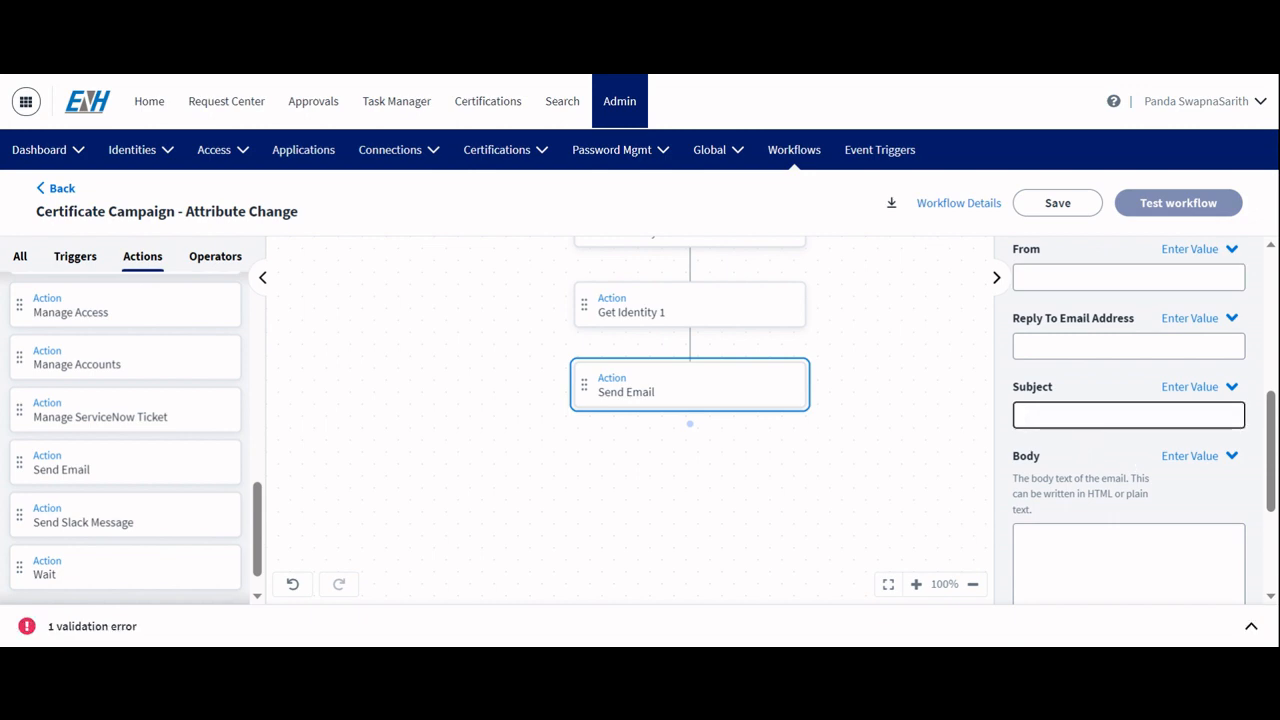
pyautogui.write('- Job Title Change - {{$.trigger.identity.id}}')
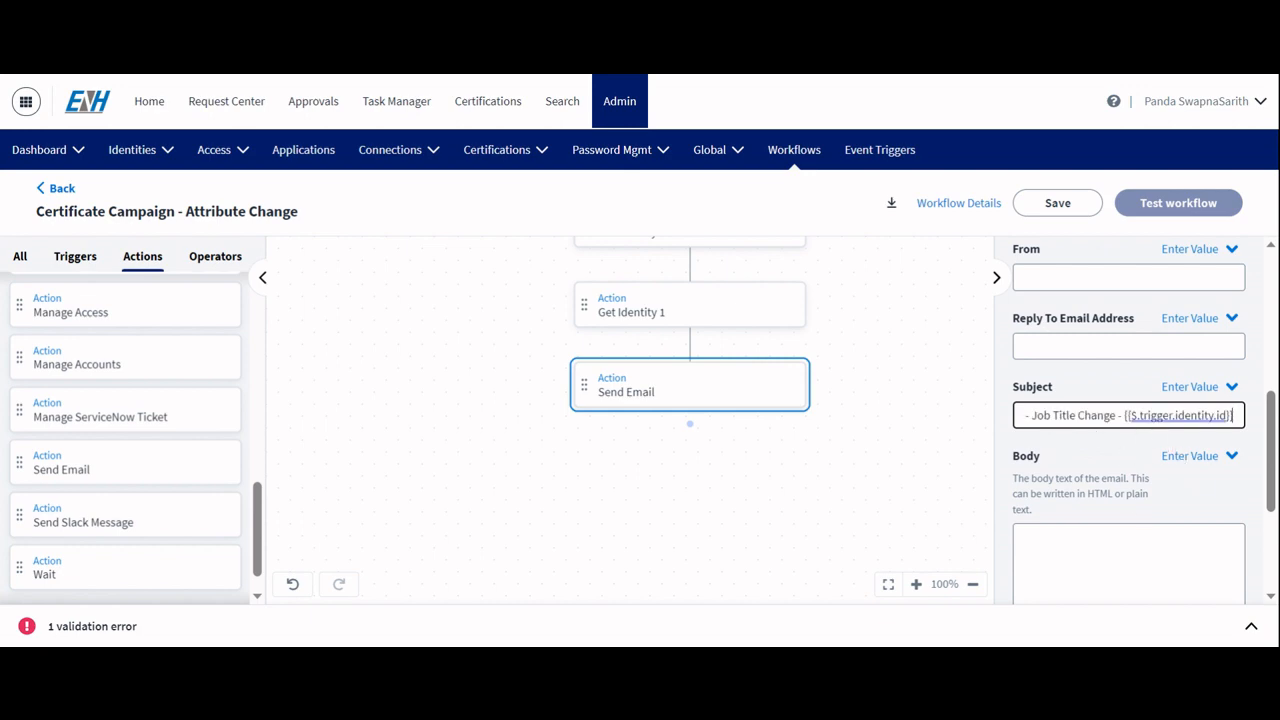
# Step: Paste the HTML email body addressing ${recipName} about ${displayName}'s change and the ${campaignName} certification campaign
pyautogui.scroll(-2, 1128, 420)
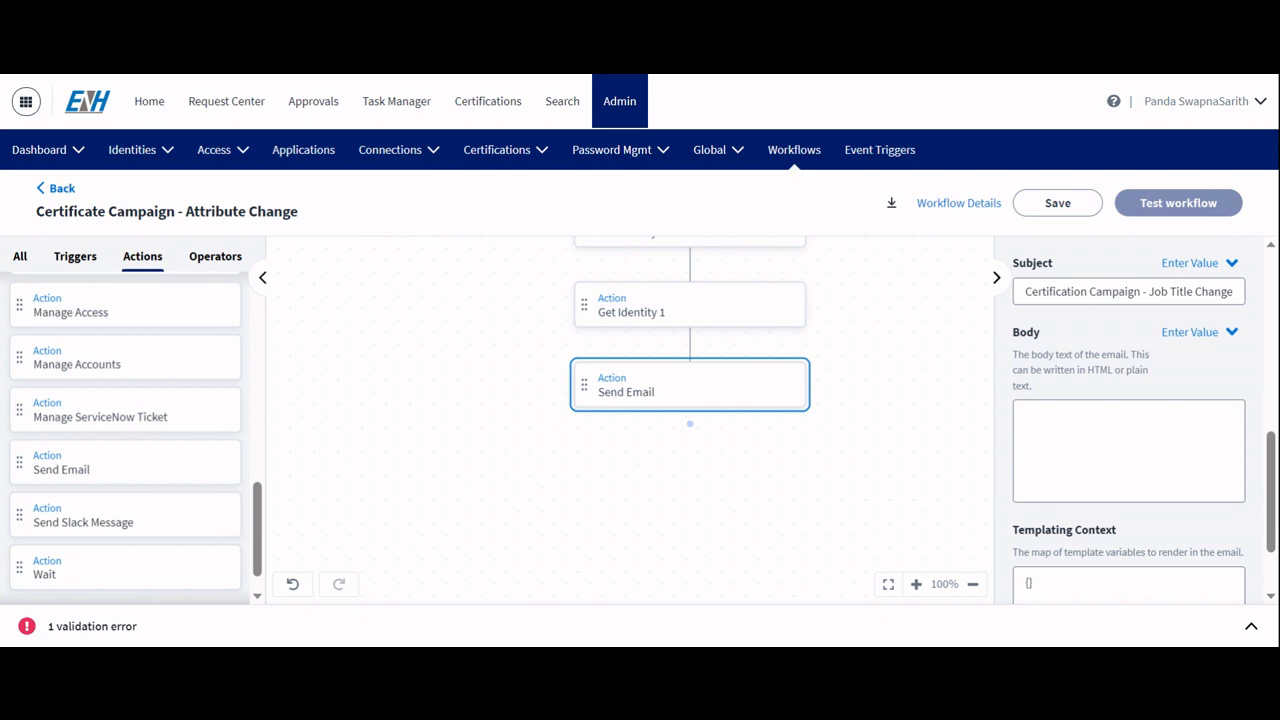
pyautogui.click(1026, 416)
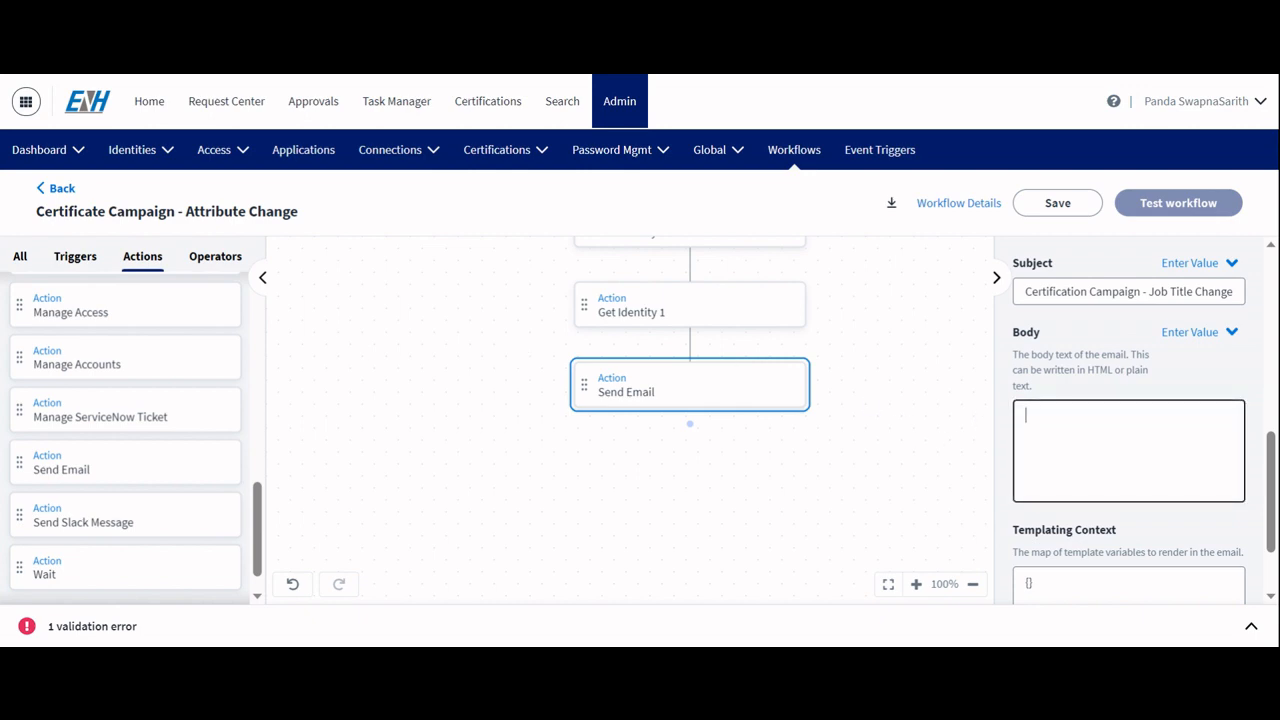
pyautogui.hotkey('ctrl', 'v')
pyautogui.hotkey('ctrl', 'Home')
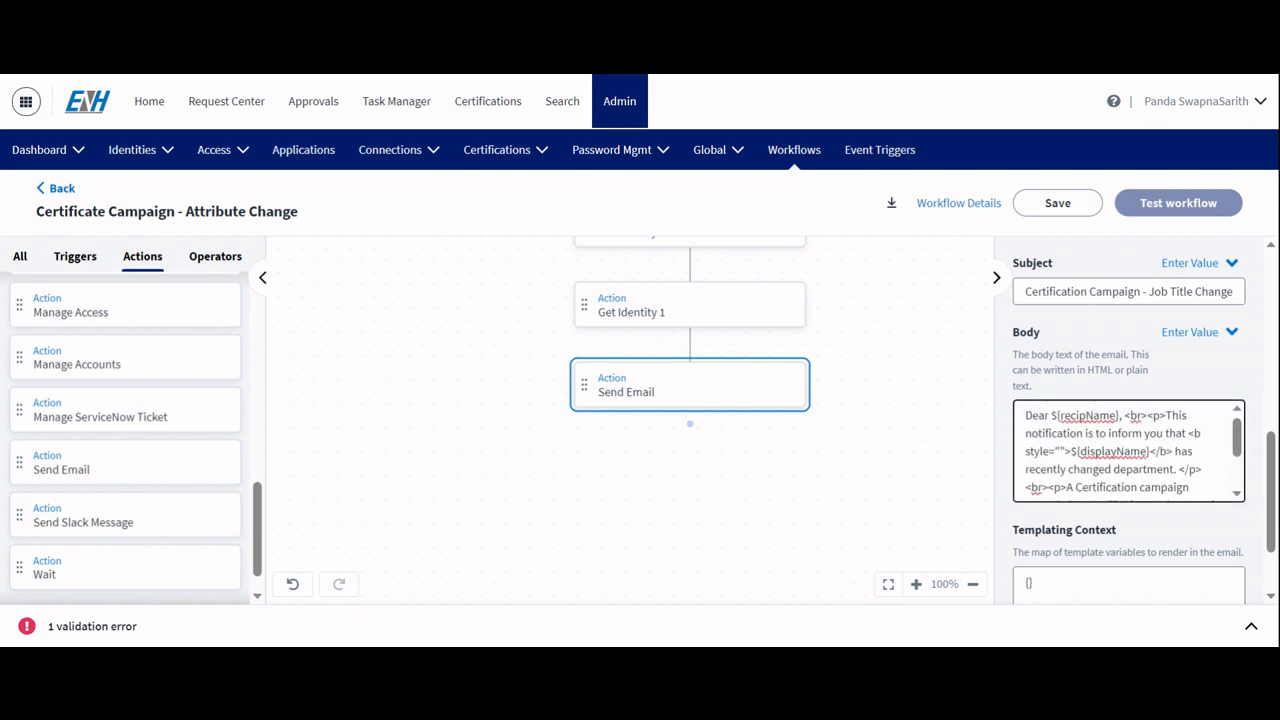
pyautogui.scroll(-1, 1144, 411)
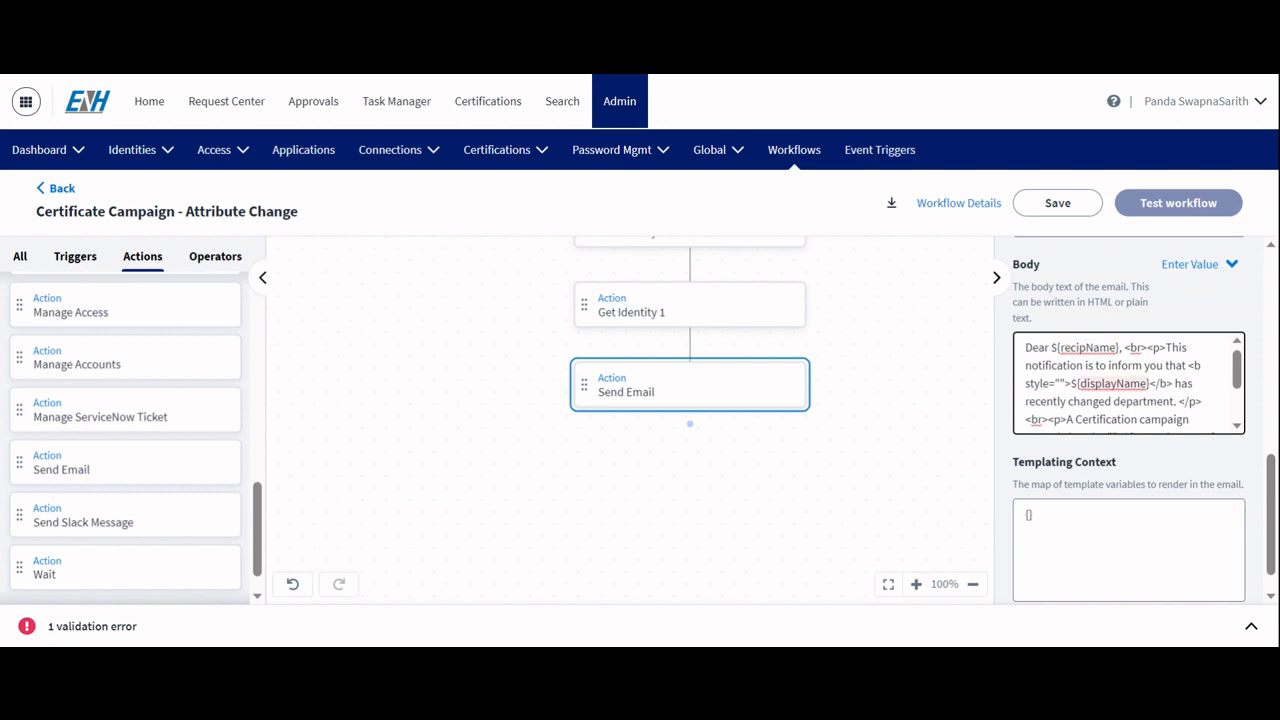
# Step: Replace the Templating Context with a JSON map of campaignName, displayName and recipName to the campaign name and both identities' displayName
pyautogui.scroll(-2, 1128, 383)
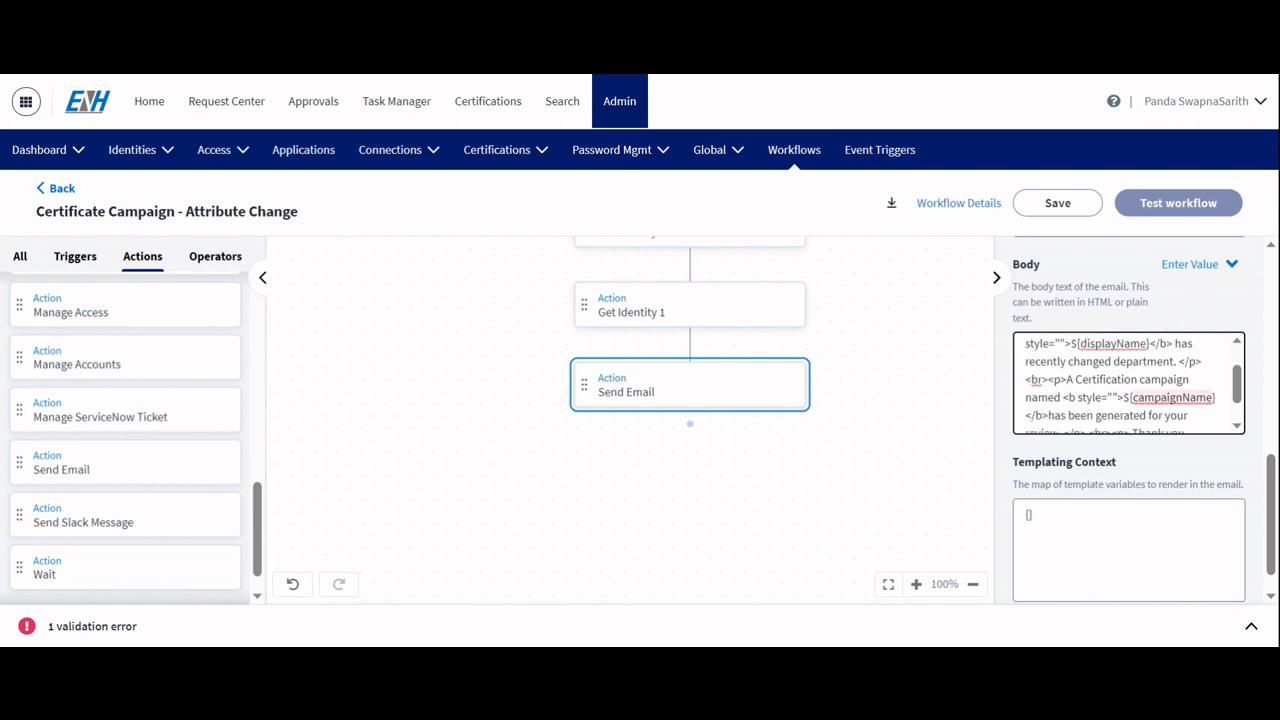
pyautogui.click(1120, 540)
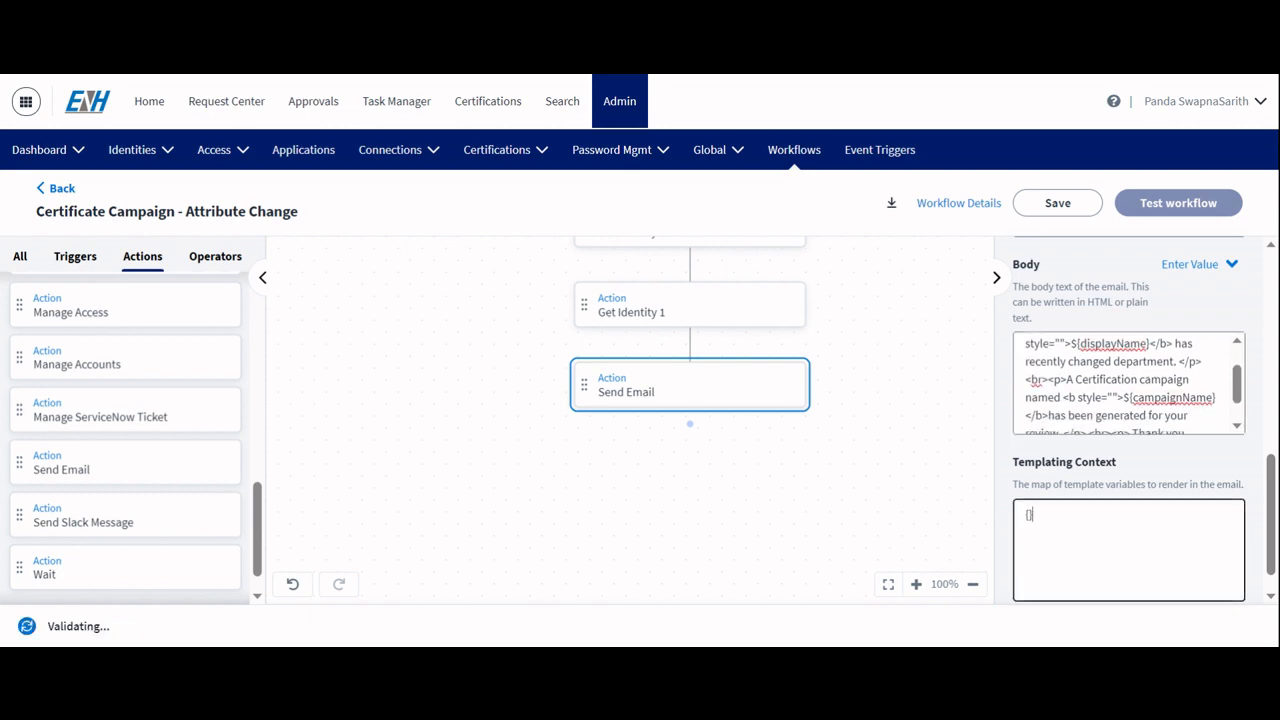
pyautogui.click(975, 522)
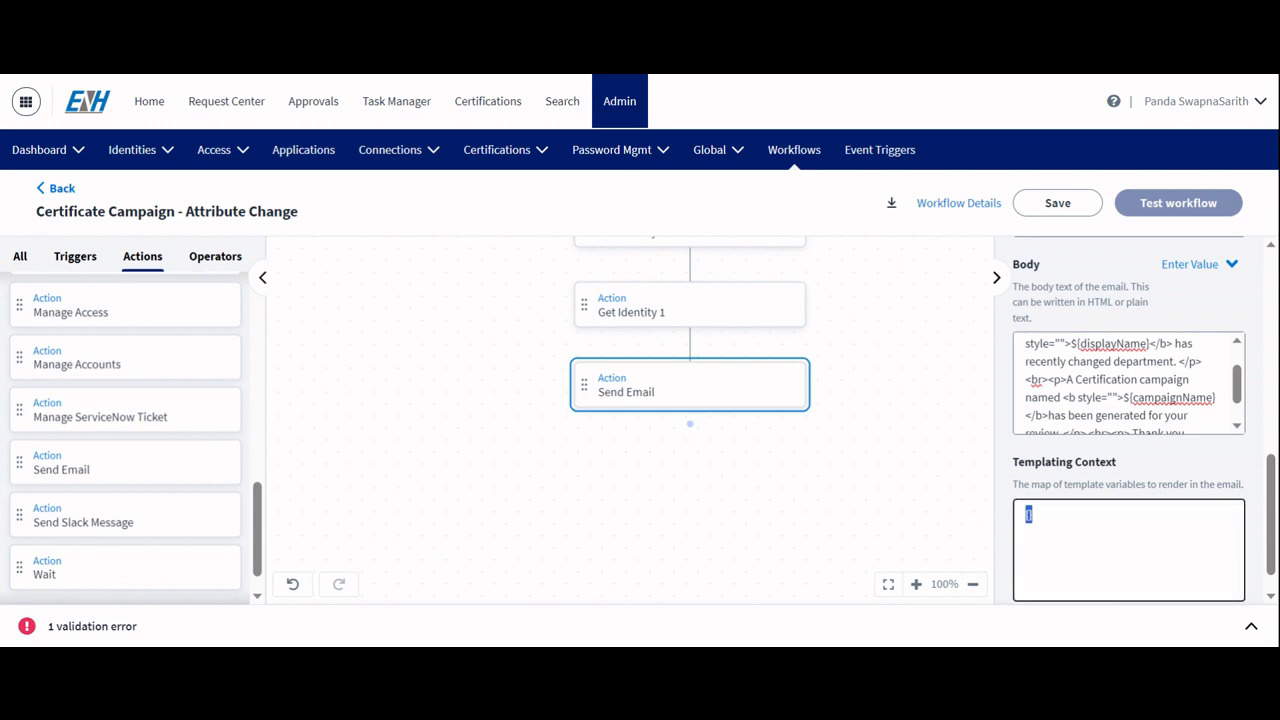
pyautogui.doubleClick(1028, 514)
pyautogui.write('{"campaignName.$":"$.createCertificationCampaign.name","displayName.$":"$.getIdentity.attributes.displayName","recipName.$":"$.getIdentity1.attributes.displayName"}')
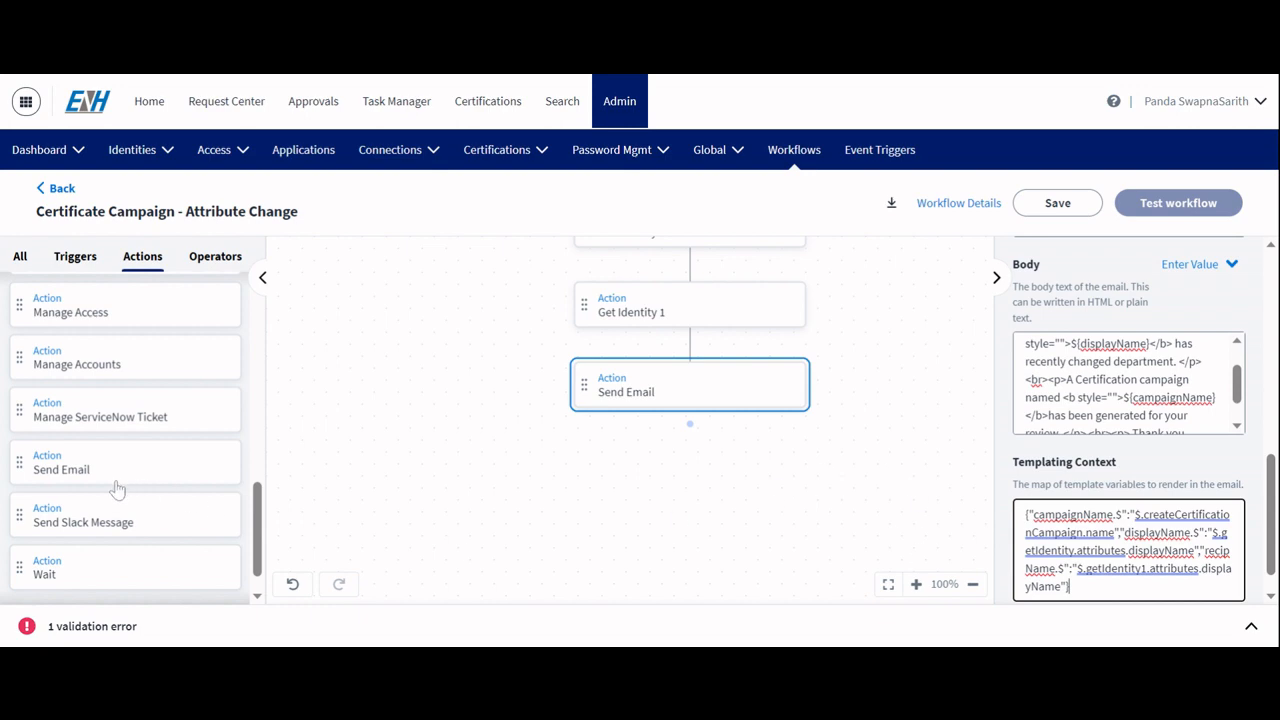
# Step: Add an End Step — Success operator below Send Email and connect it
pyautogui.scroll(10, 160, 400)
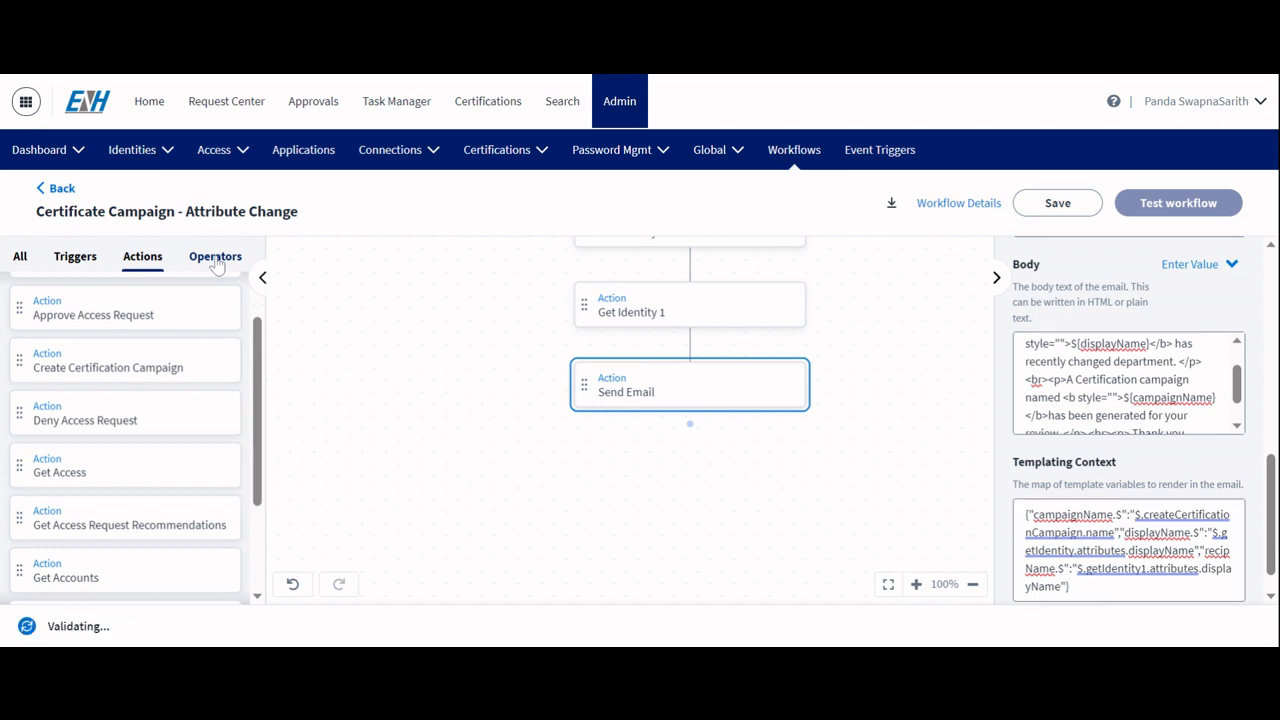
pyautogui.click(217, 260)
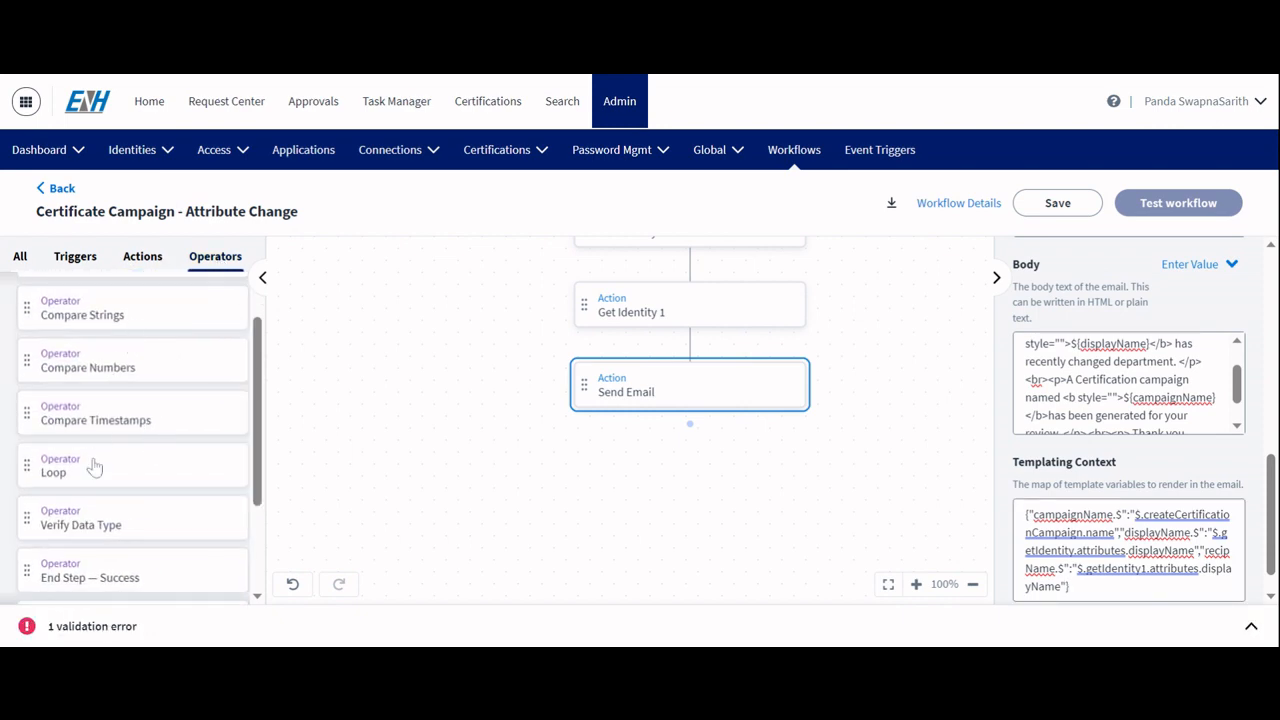
pyautogui.scroll(-3, 92, 466)
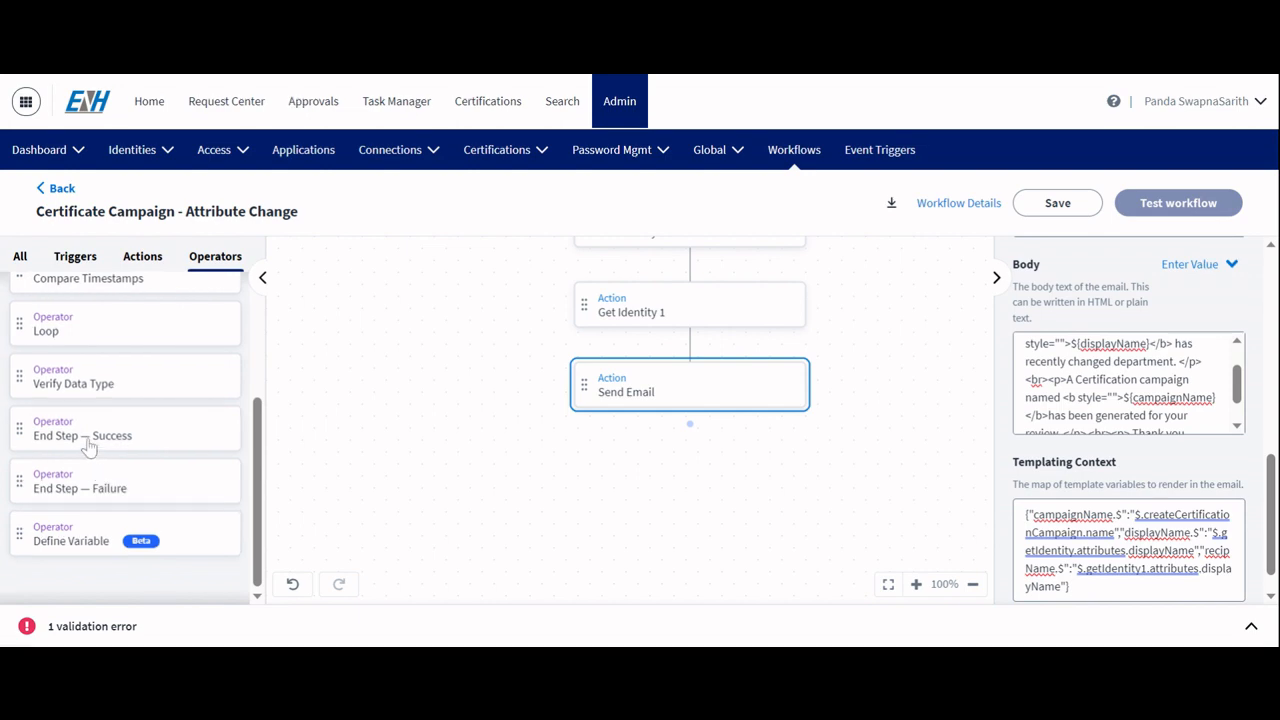
pyautogui.moveTo(91, 440); pyautogui.dragTo(582, 480)
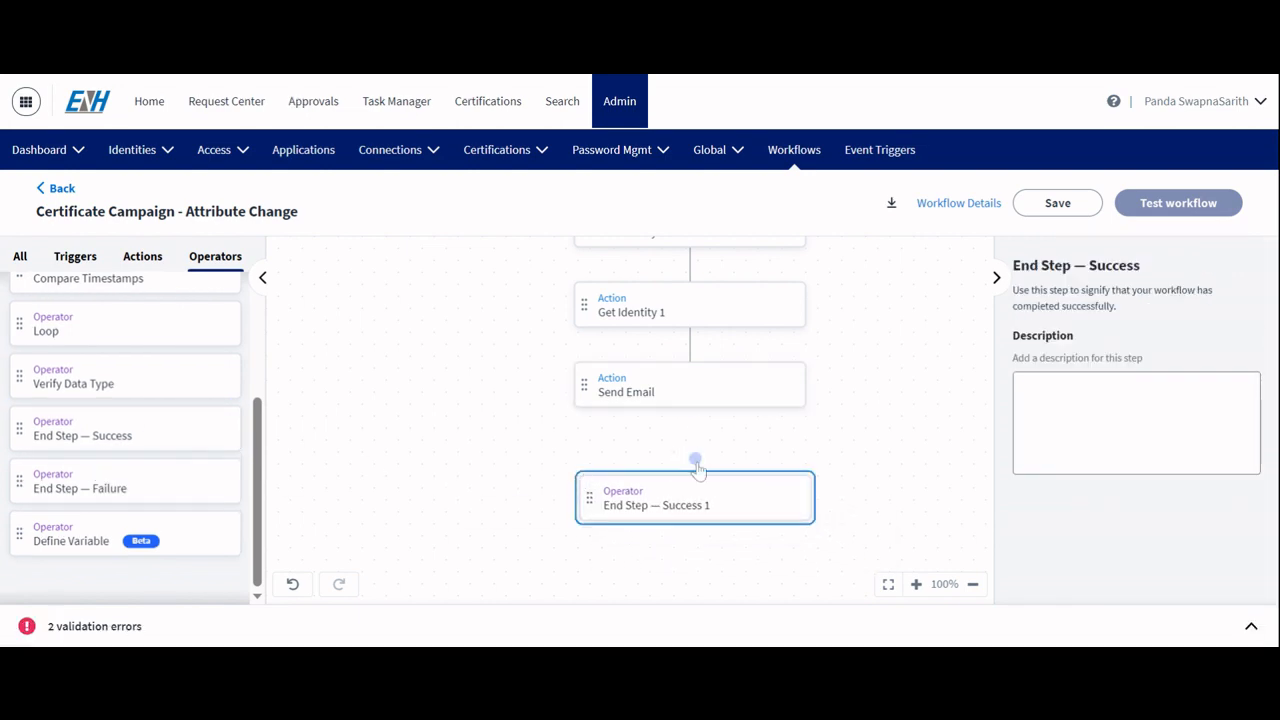
pyautogui.moveTo(695, 460)
pyautogui.mouseDown()
pyautogui.moveTo(694, 417)
pyautogui.moveTo(690, 440)
pyautogui.mouseUp()
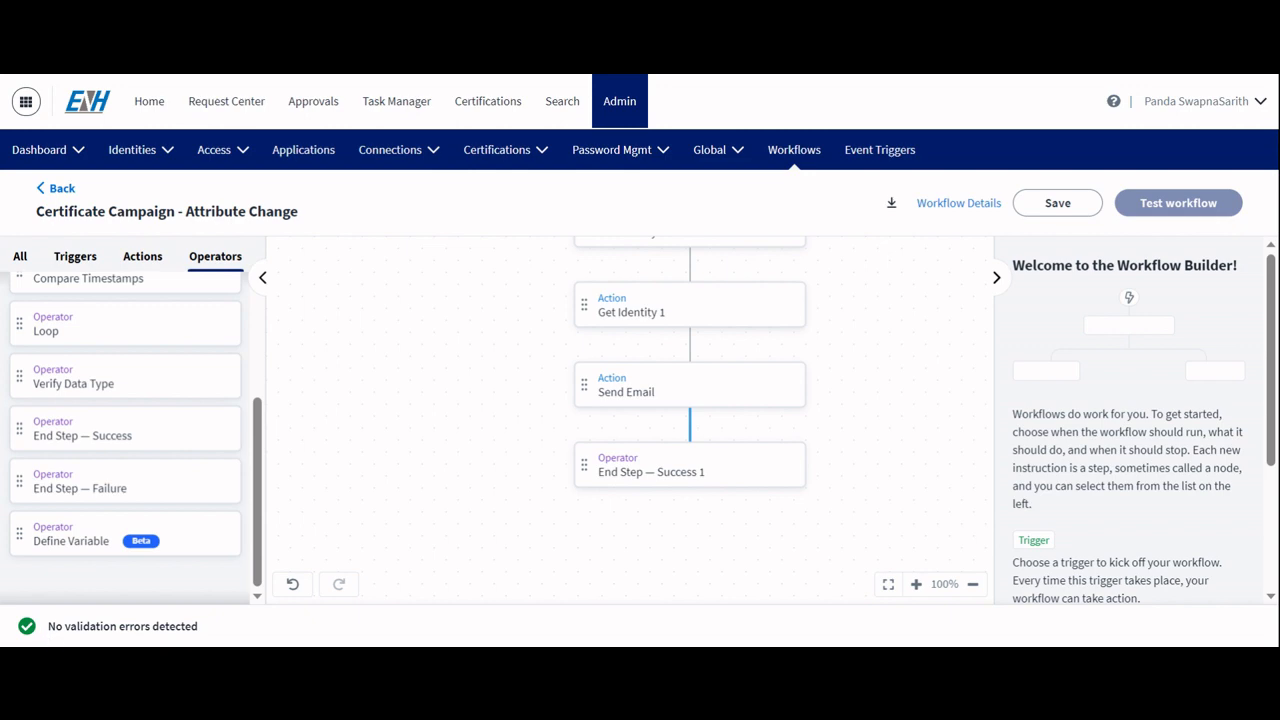
# Step: Save the workflow
pyautogui.moveTo(46, 628); pyautogui.dragTo(230, 628)
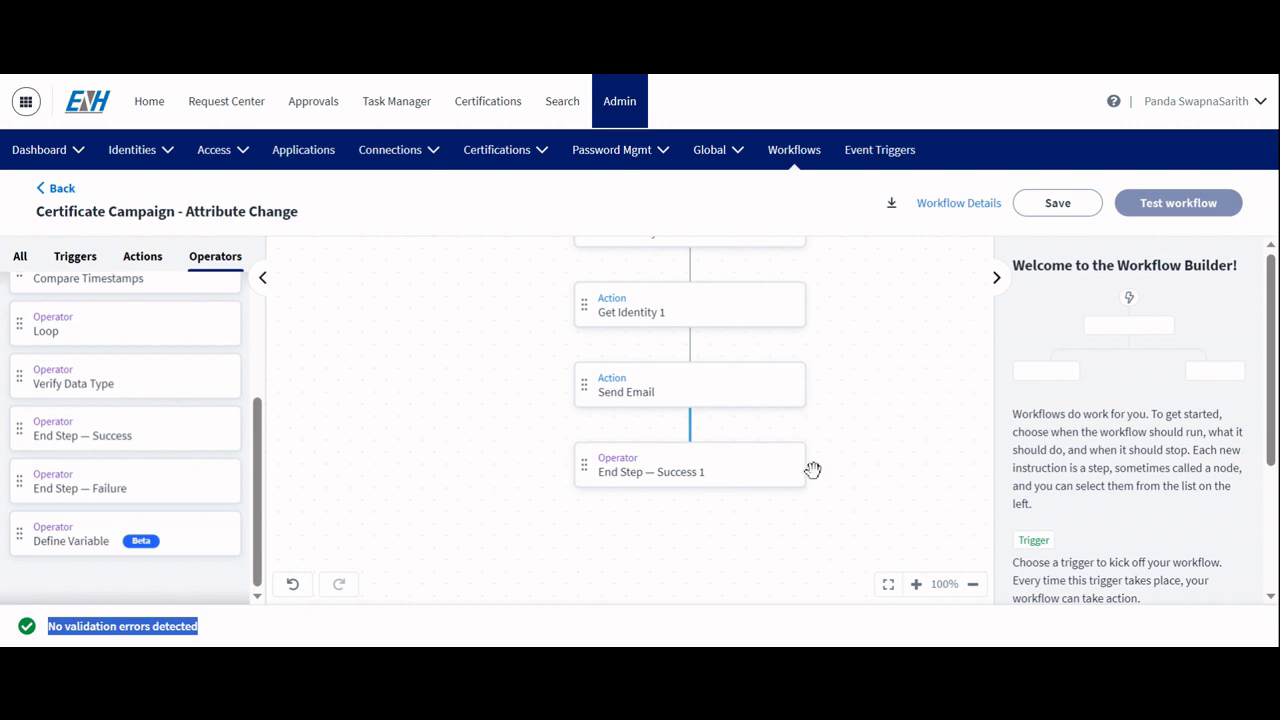
pyautogui.click(753, 586)
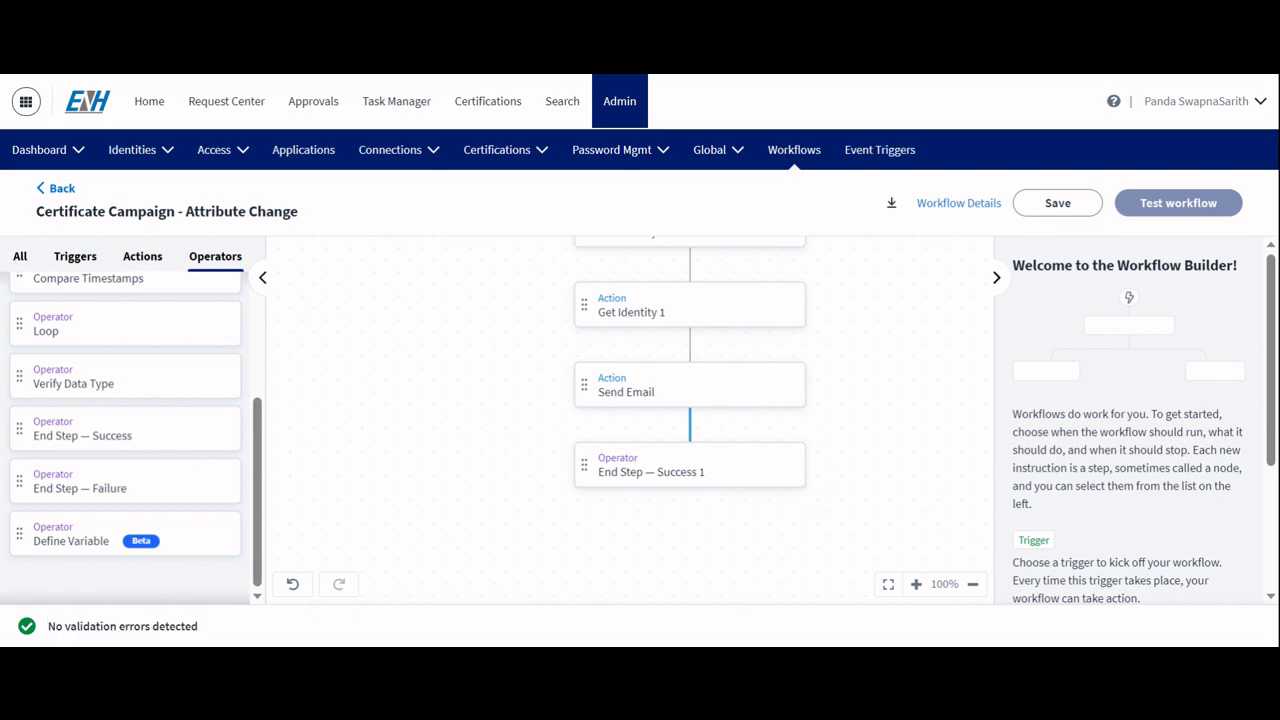
pyautogui.click(1056, 205)
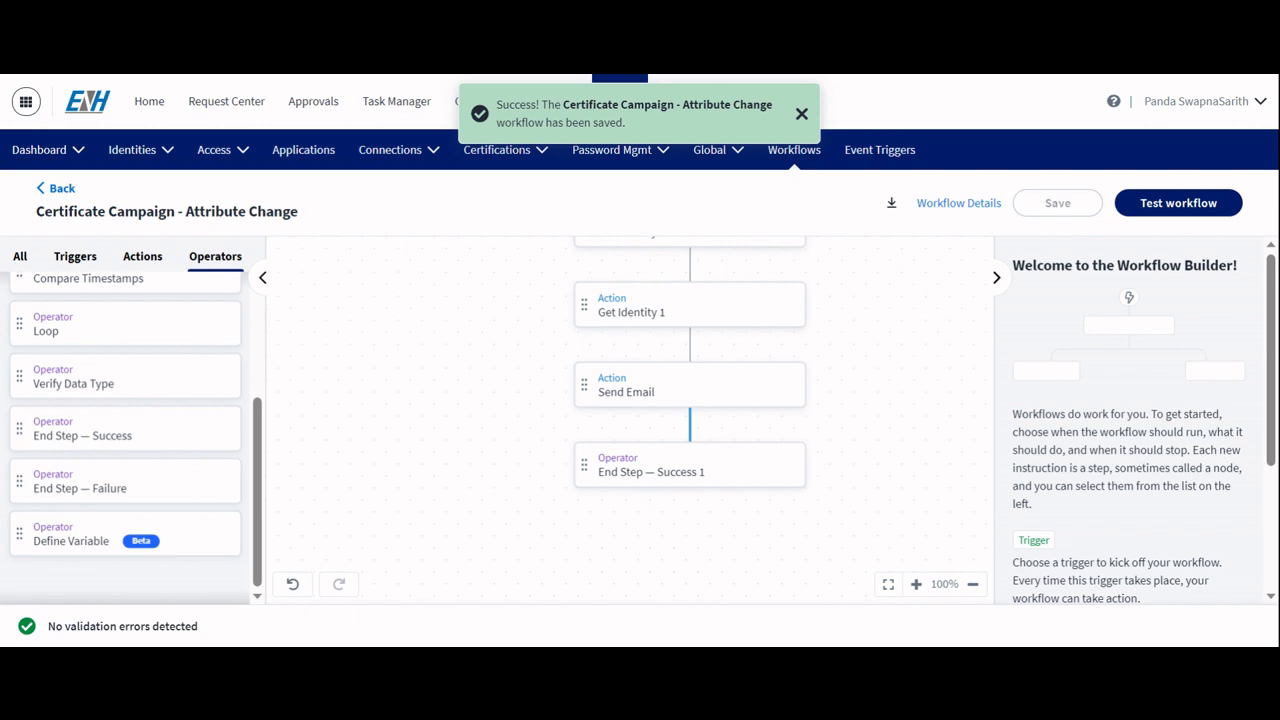
# Step: Open the workflow test and replace the Workflow Test Input with the pasted jobTitle change payload
pyautogui.click(1167, 205)
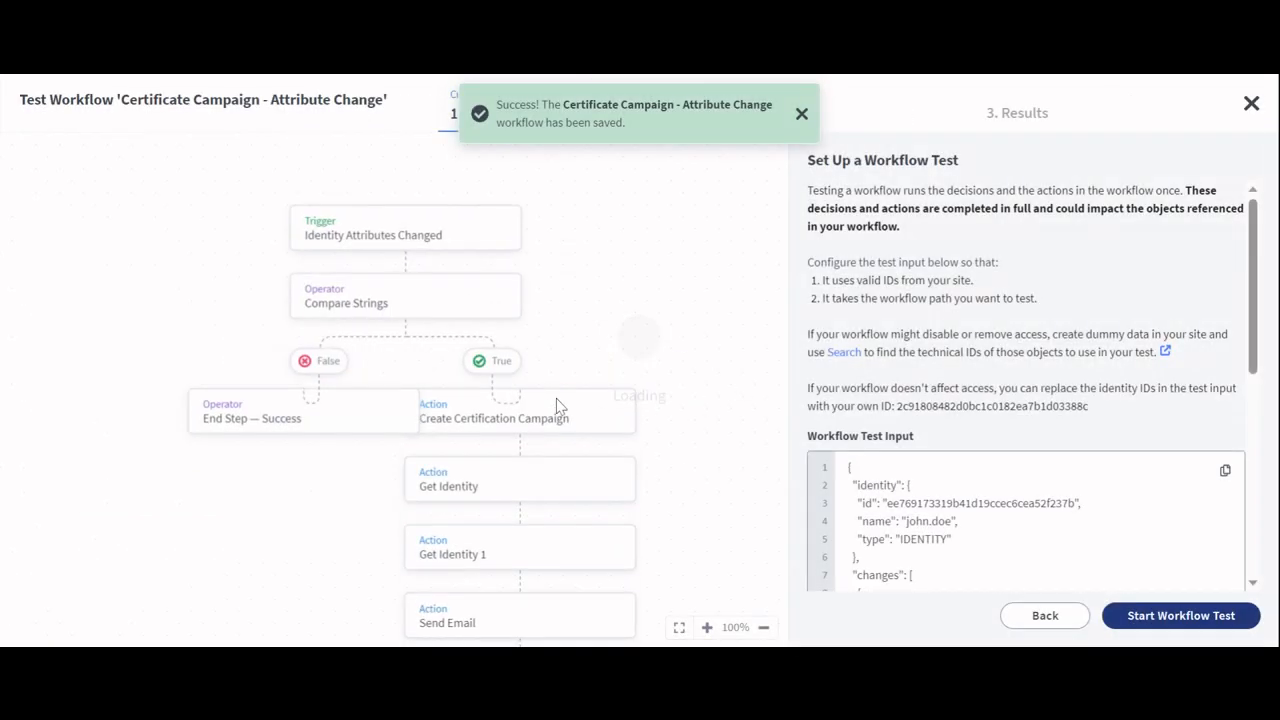
pyautogui.scroll(-3, 986, 457)
pyautogui.click(986, 455)
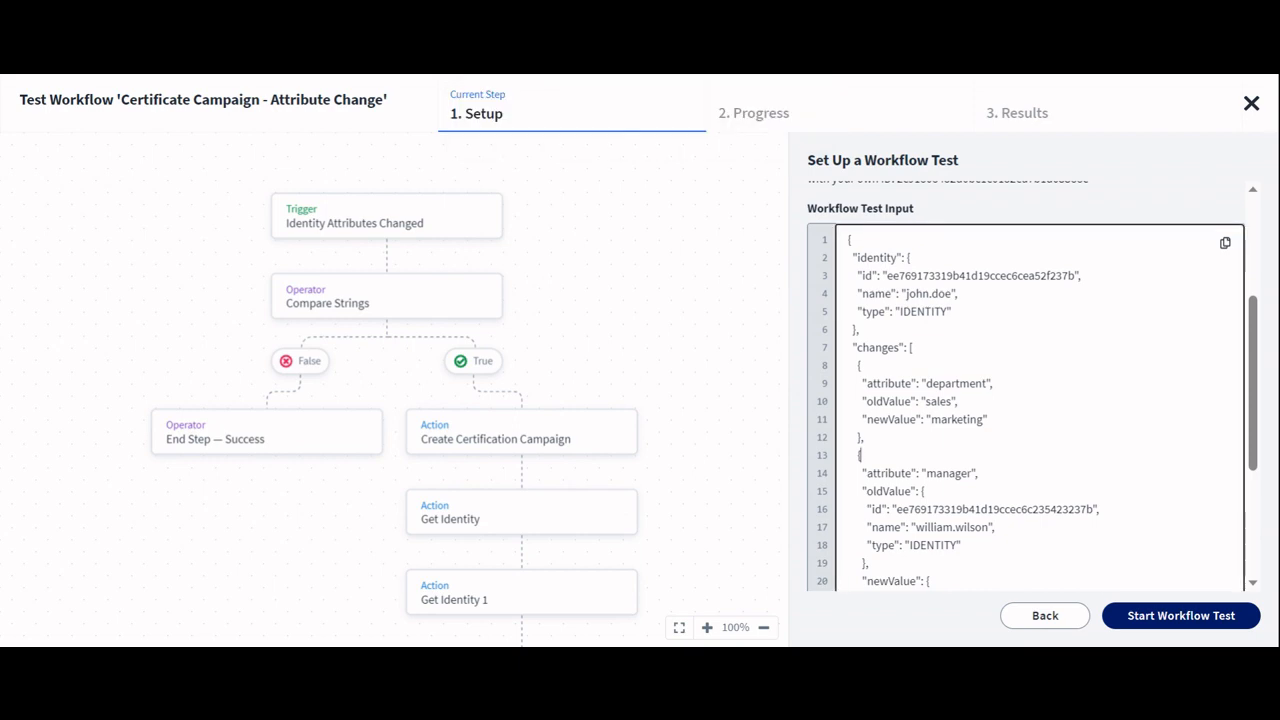
pyautogui.hotkey('ctrl', 'a')
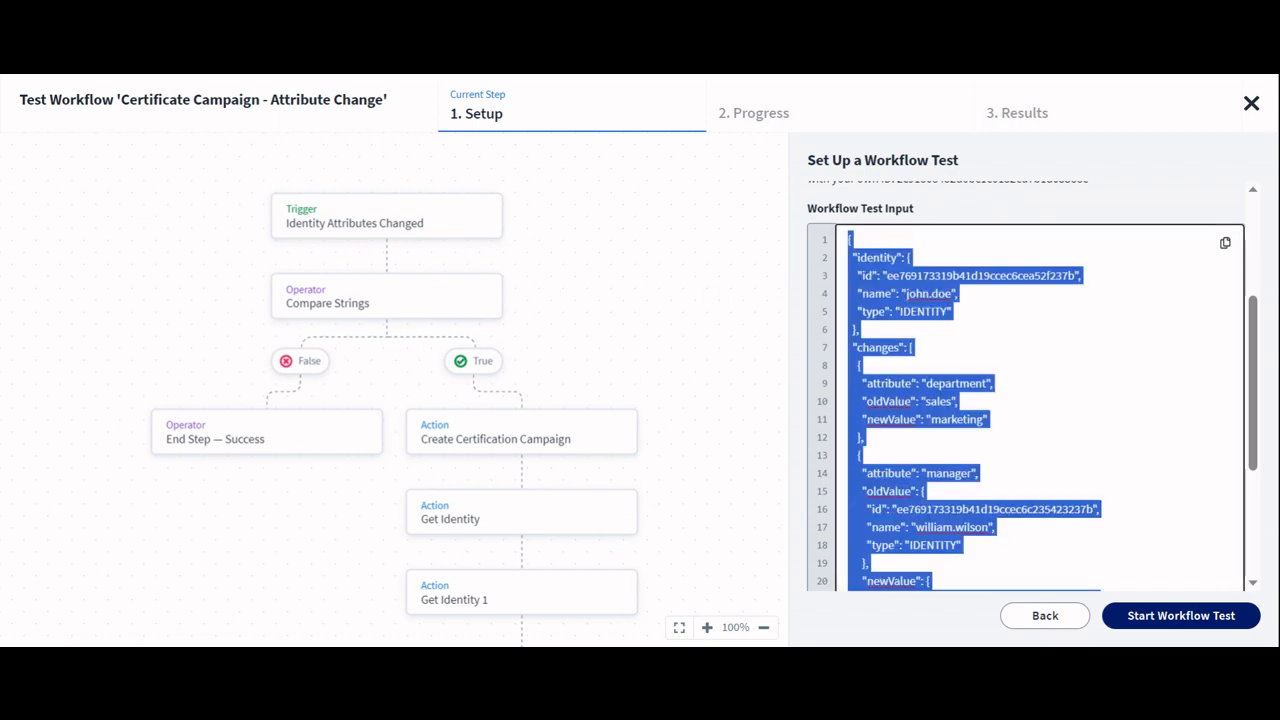
pyautogui.click(911, 347)
pyautogui.scroll(3, 1026, 400)
pyautogui.scroll(-2, 1026, 400)
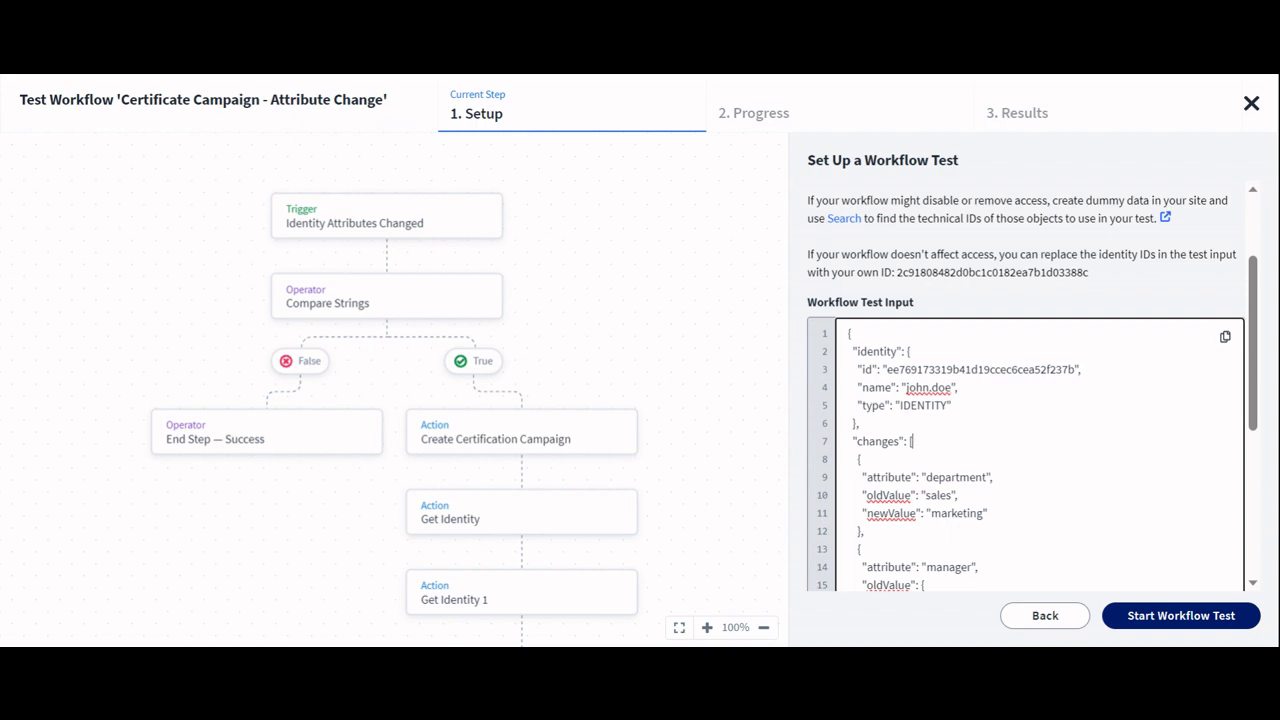
pyautogui.hotkey('ctrl', 'a')
pyautogui.hotkey('ctrl', 'v')
# Step: Review the test input's identity id, name and jobTitle old and new values
pyautogui.scroll(5, 1026, 400)
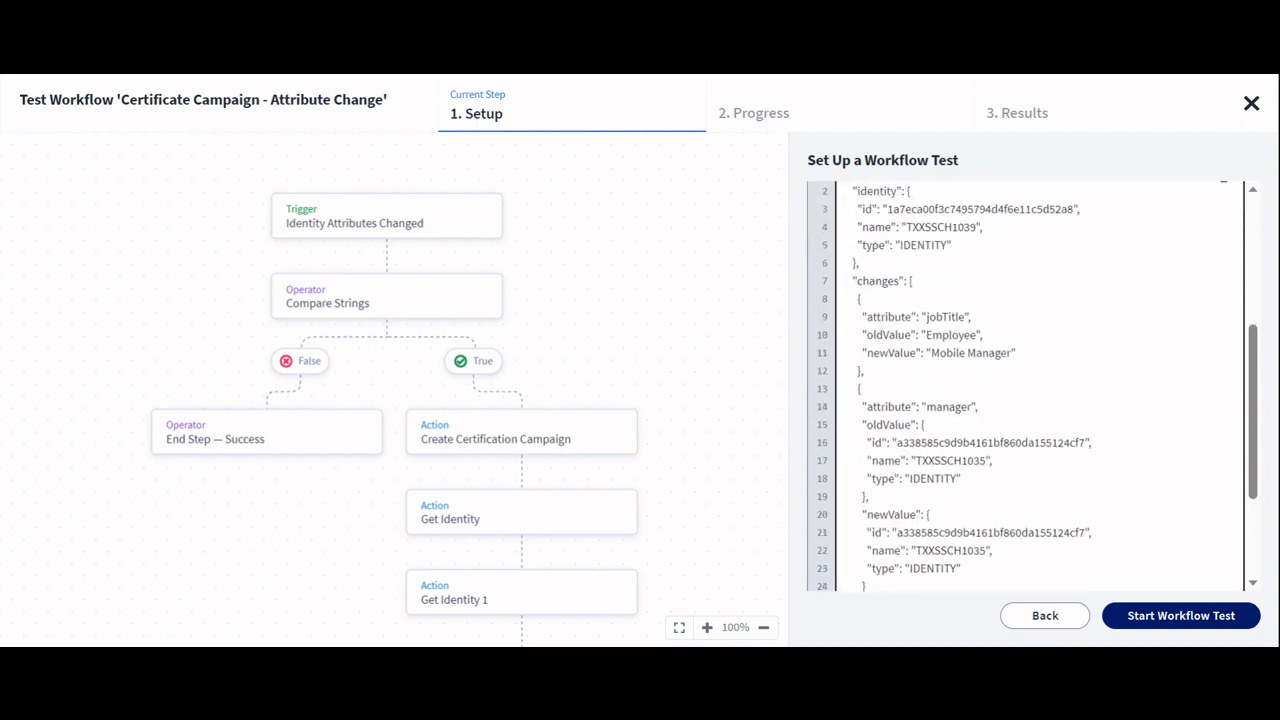
pyautogui.scroll(-2, 1026, 400)
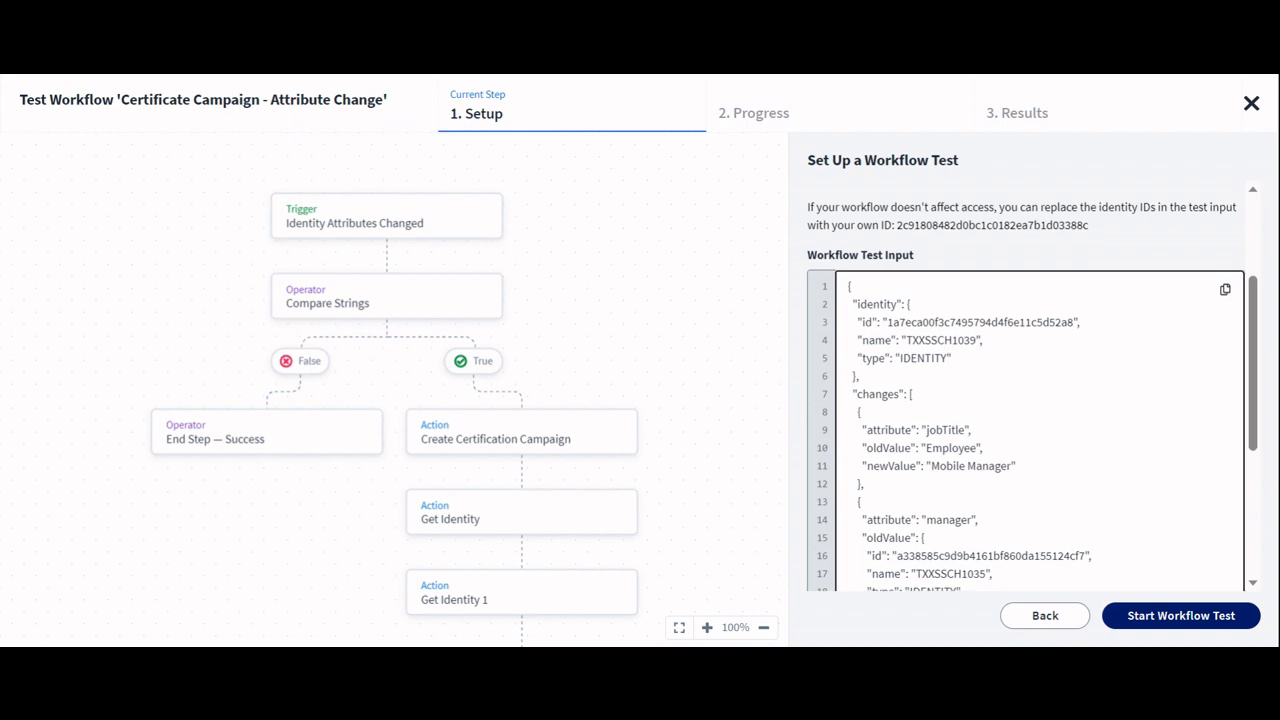
pyautogui.doubleClick(980, 322)
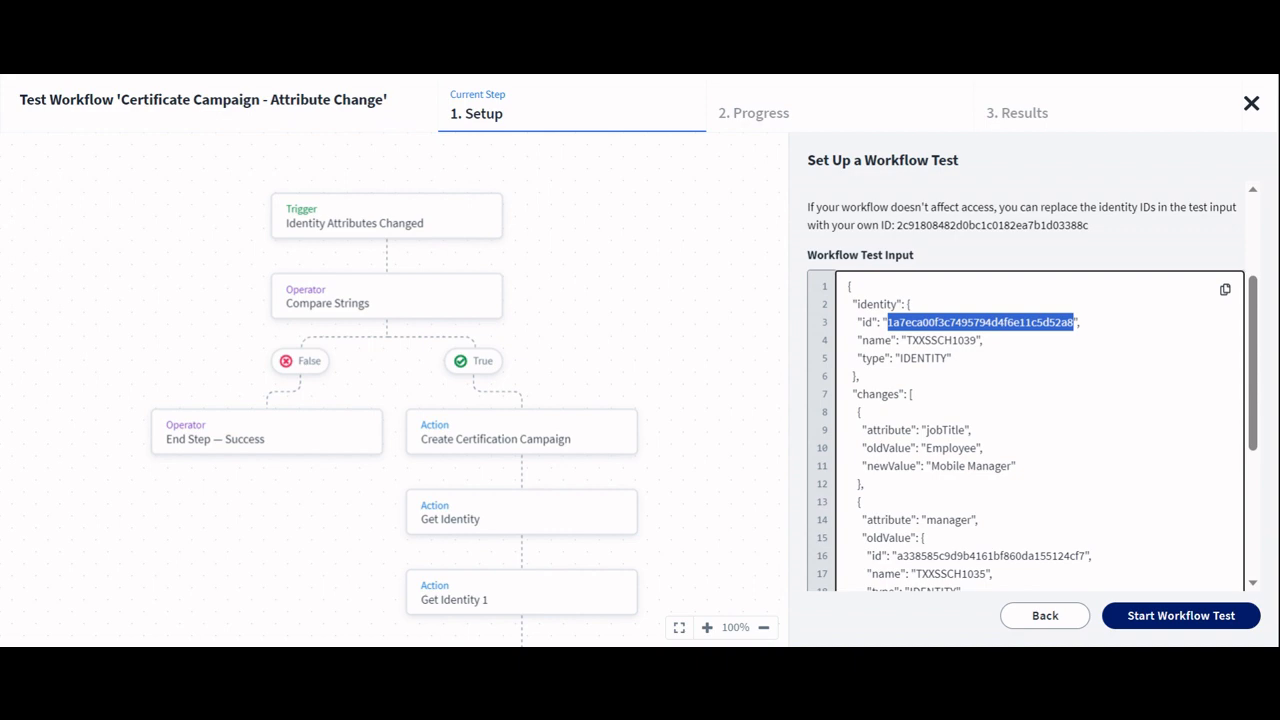
pyautogui.doubleClick(940, 340)
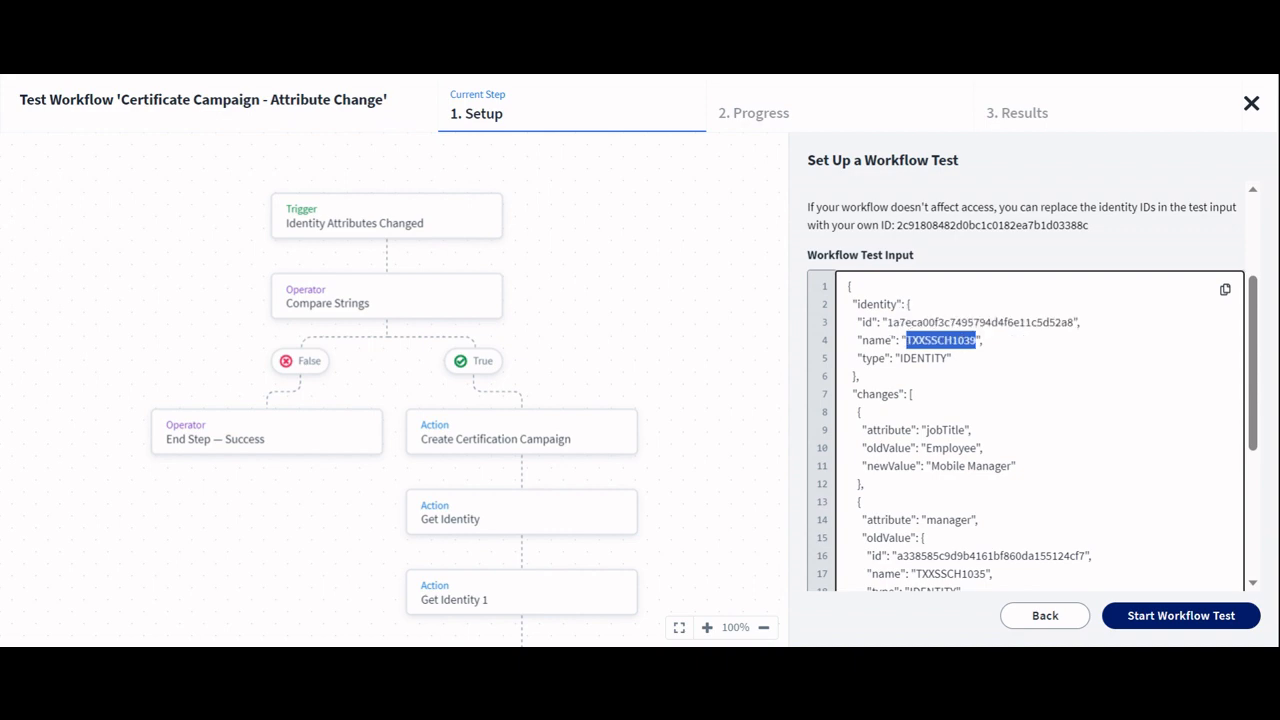
pyautogui.scroll(-2, 1025, 385)
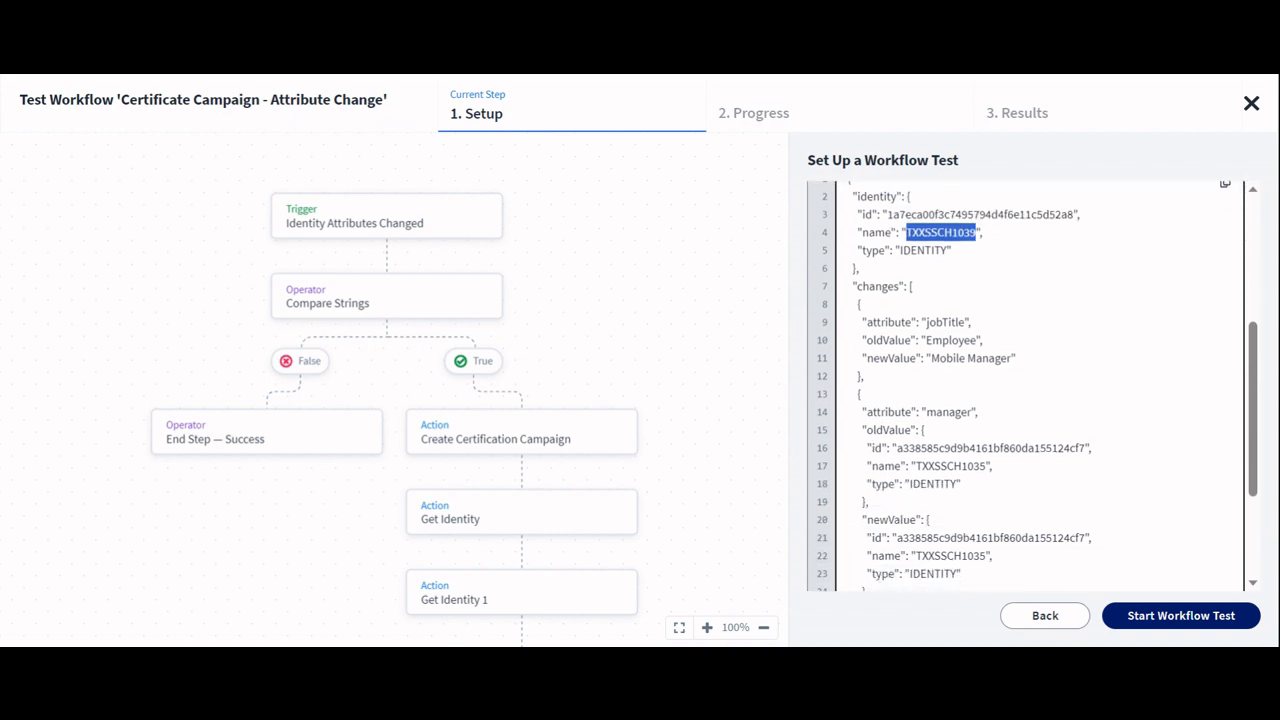
pyautogui.doubleClick(942, 340)
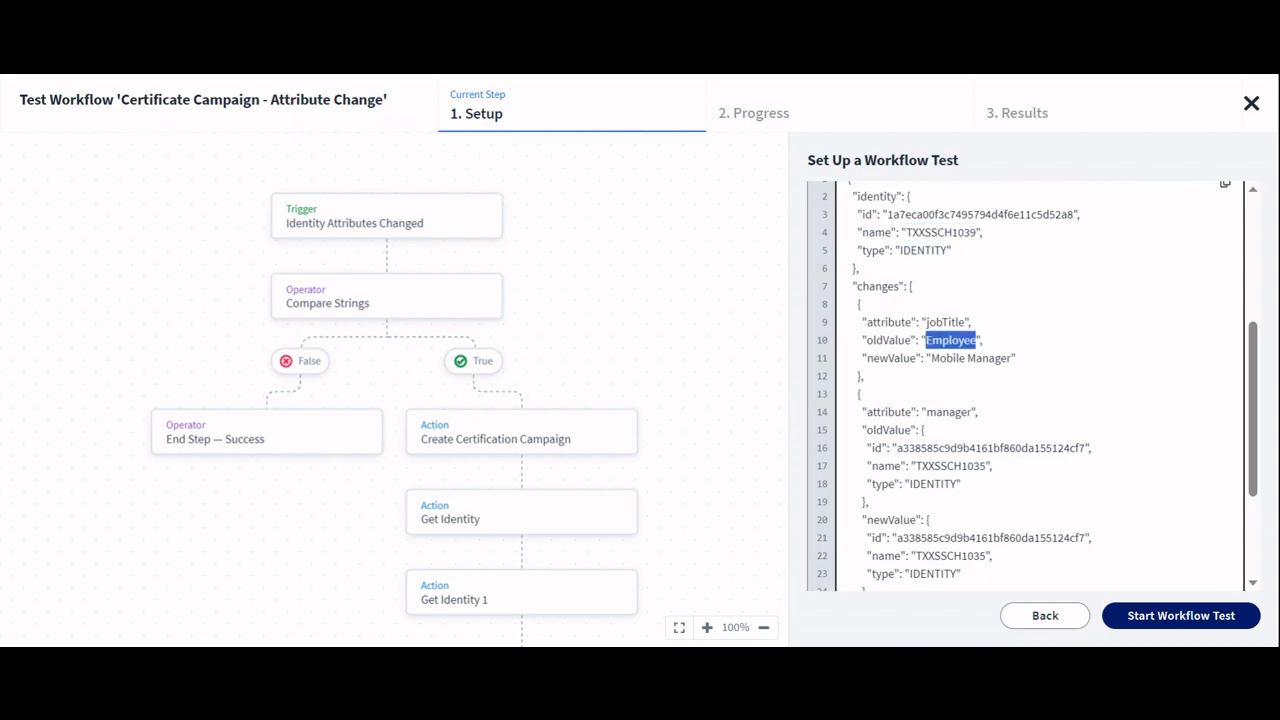
pyautogui.doubleClick(947, 358)
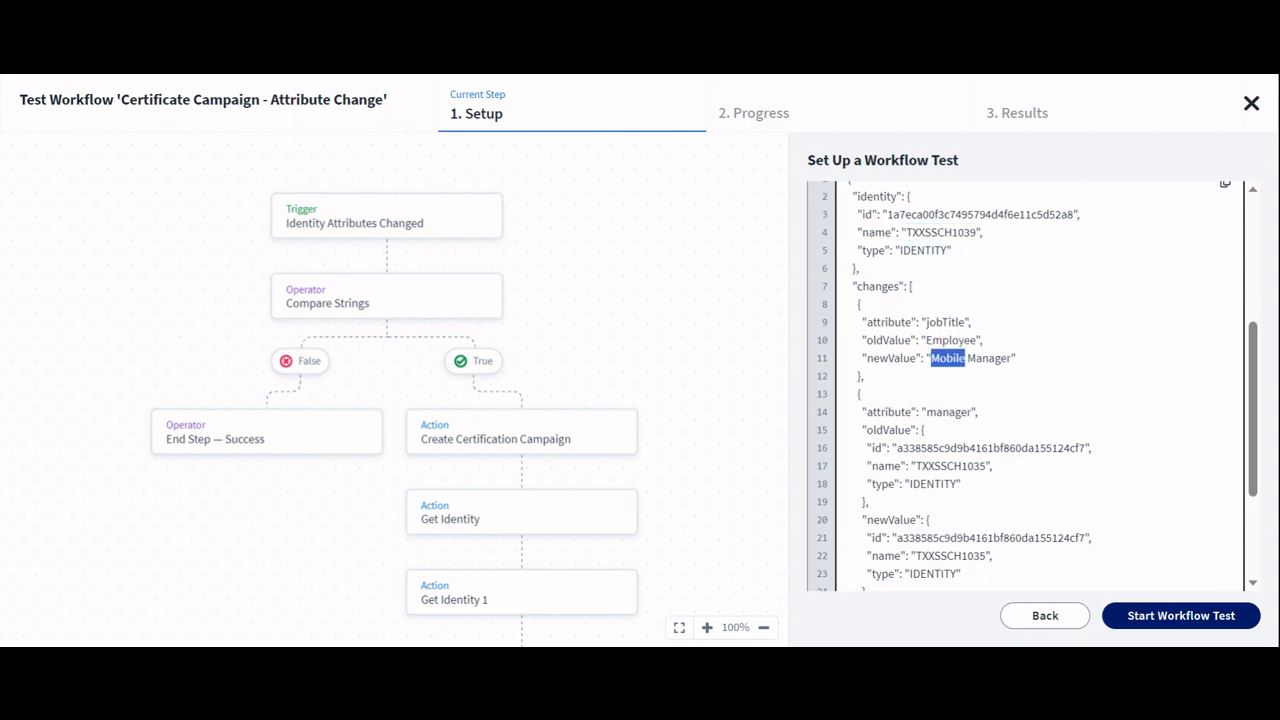
pyautogui.scroll(-4, 1025, 385)
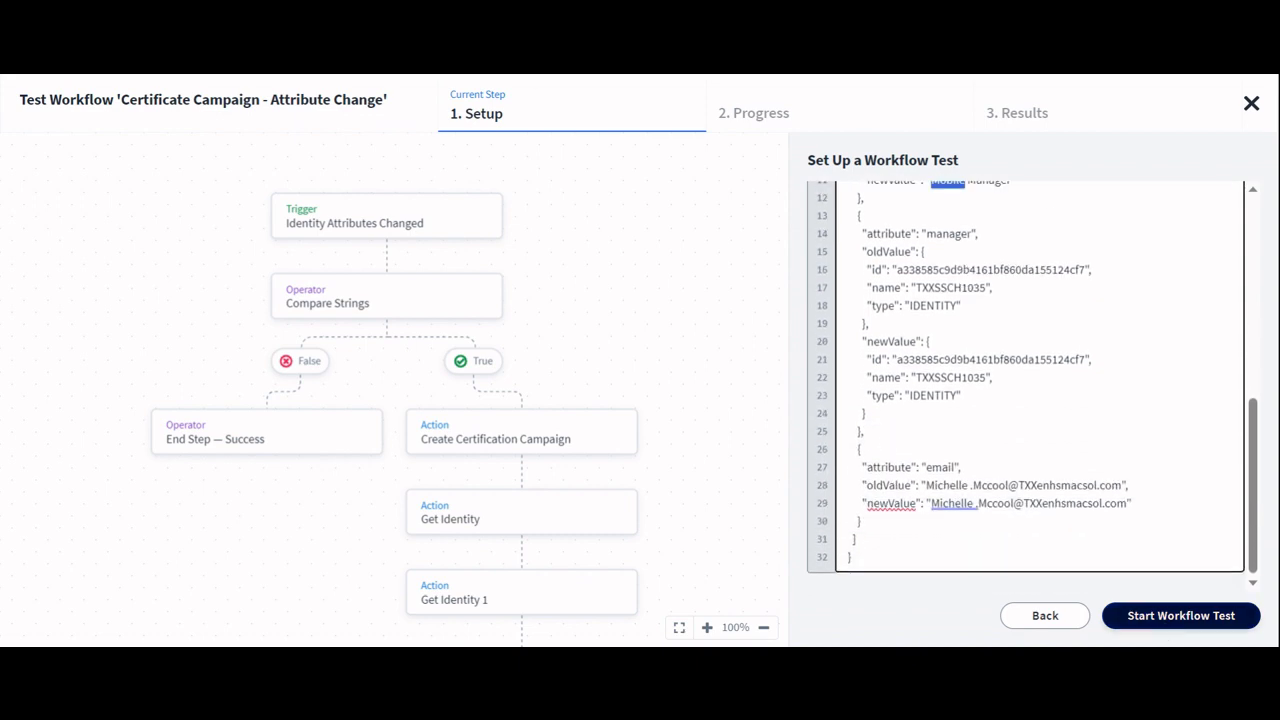
# Step: Start the workflow test and continue past the live-run warning
pyautogui.click(1167, 618)
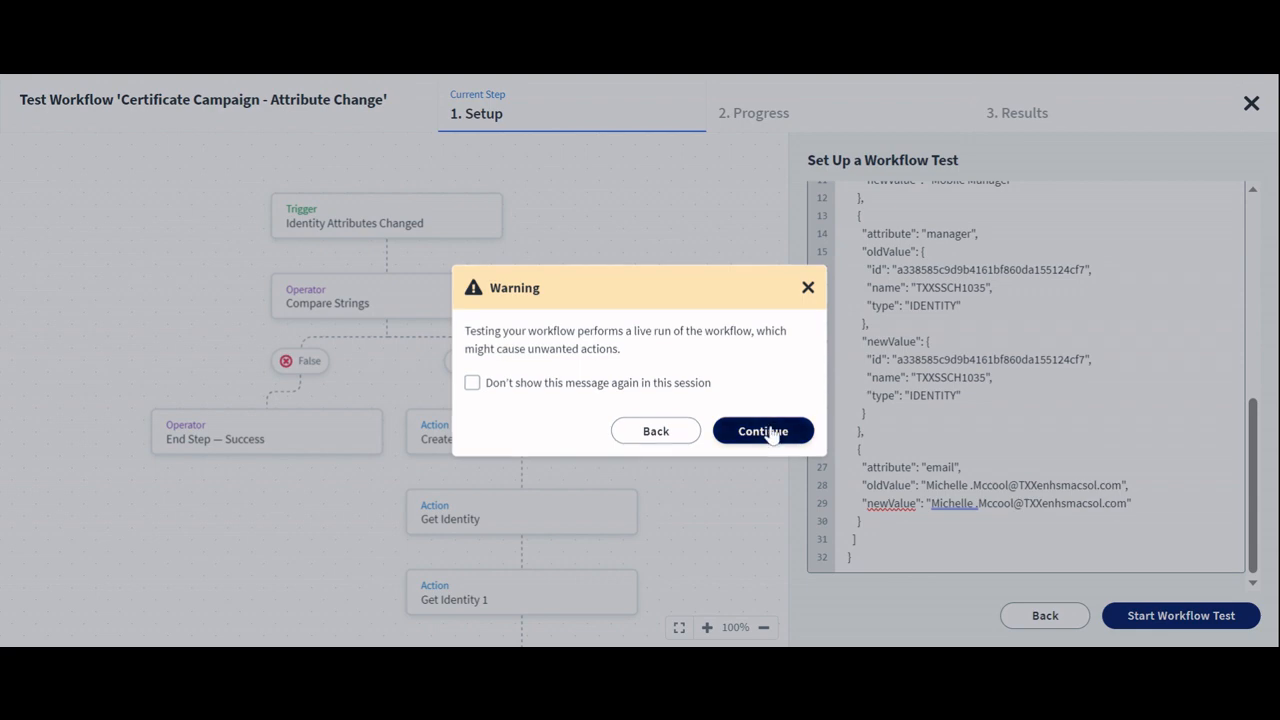
pyautogui.click(772, 433)
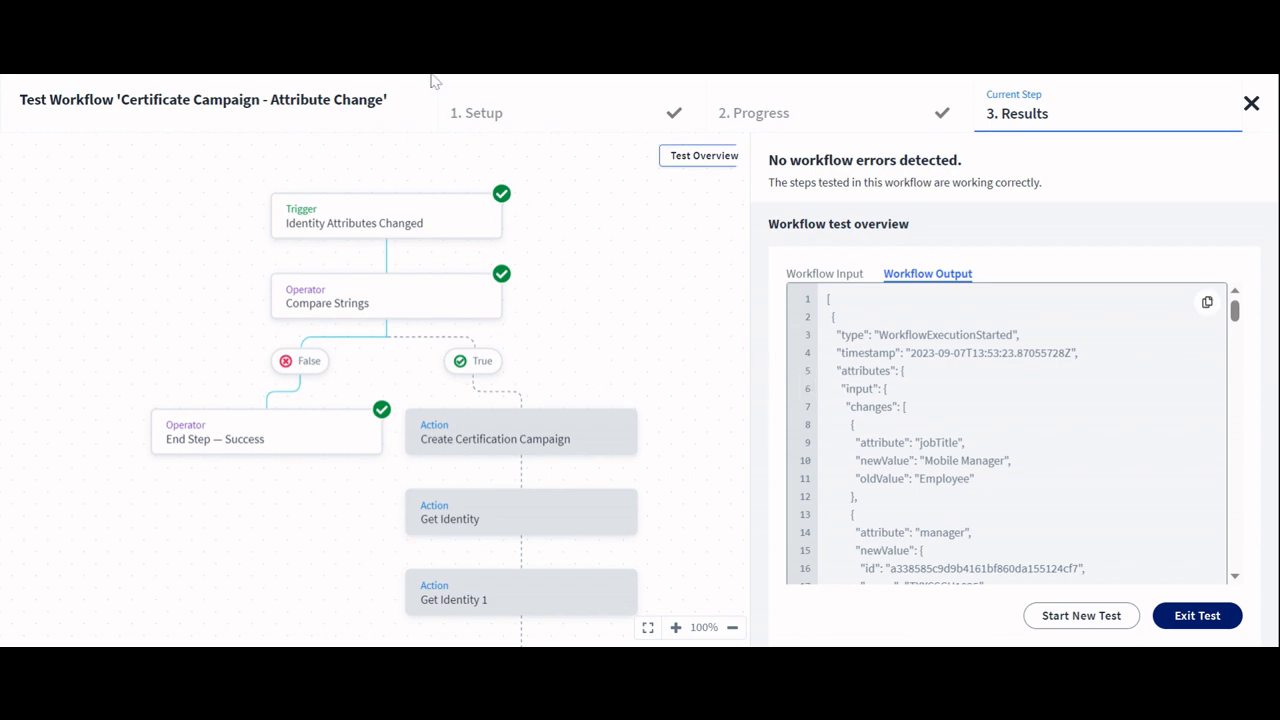
# Step: Return to test setup and replace the Workflow Test Input with a pasted payload changing jobTitle from Employee to Vice President
pyautogui.click(472, 112)
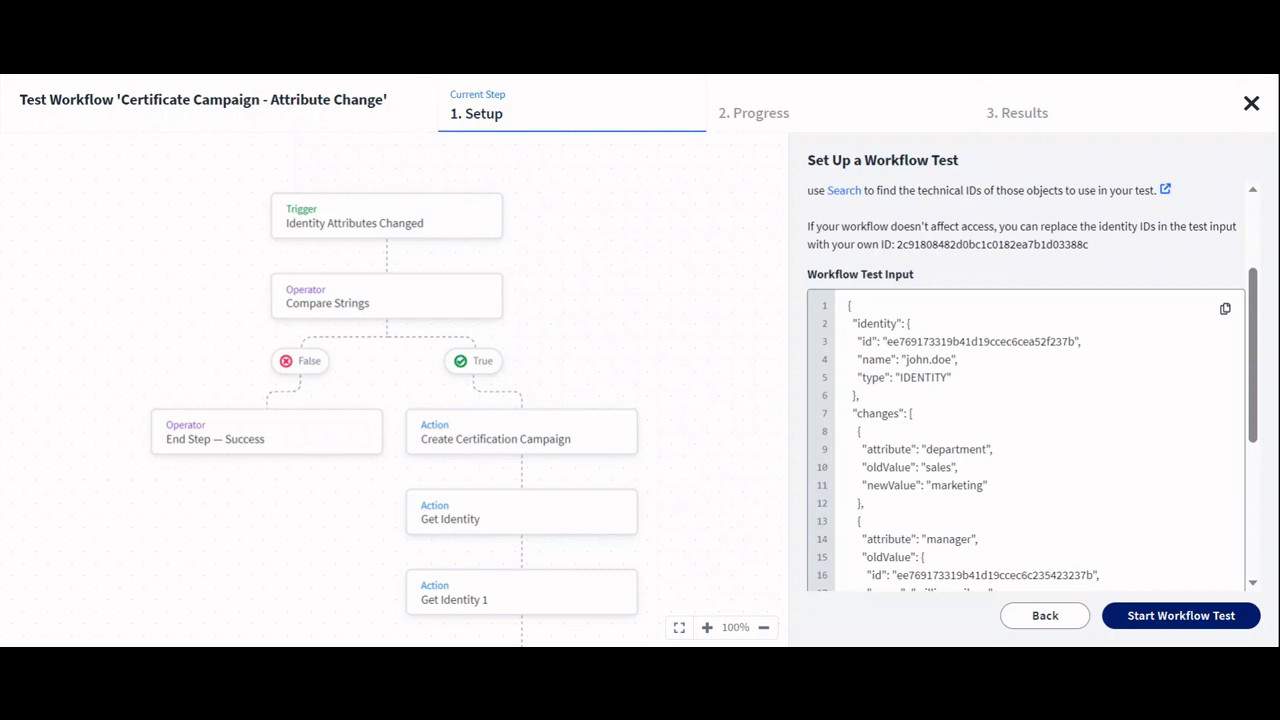
pyautogui.scroll(-3, 1026, 390)
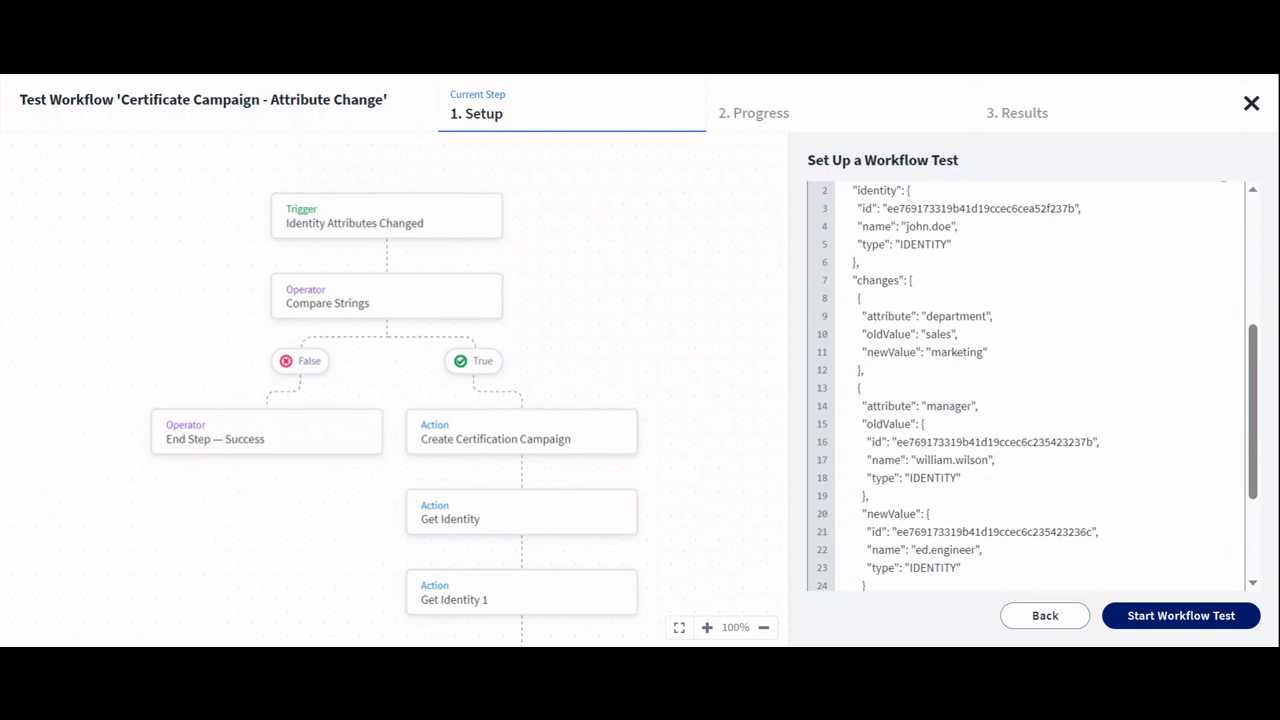
pyautogui.hotkey('ctrl', 'a')
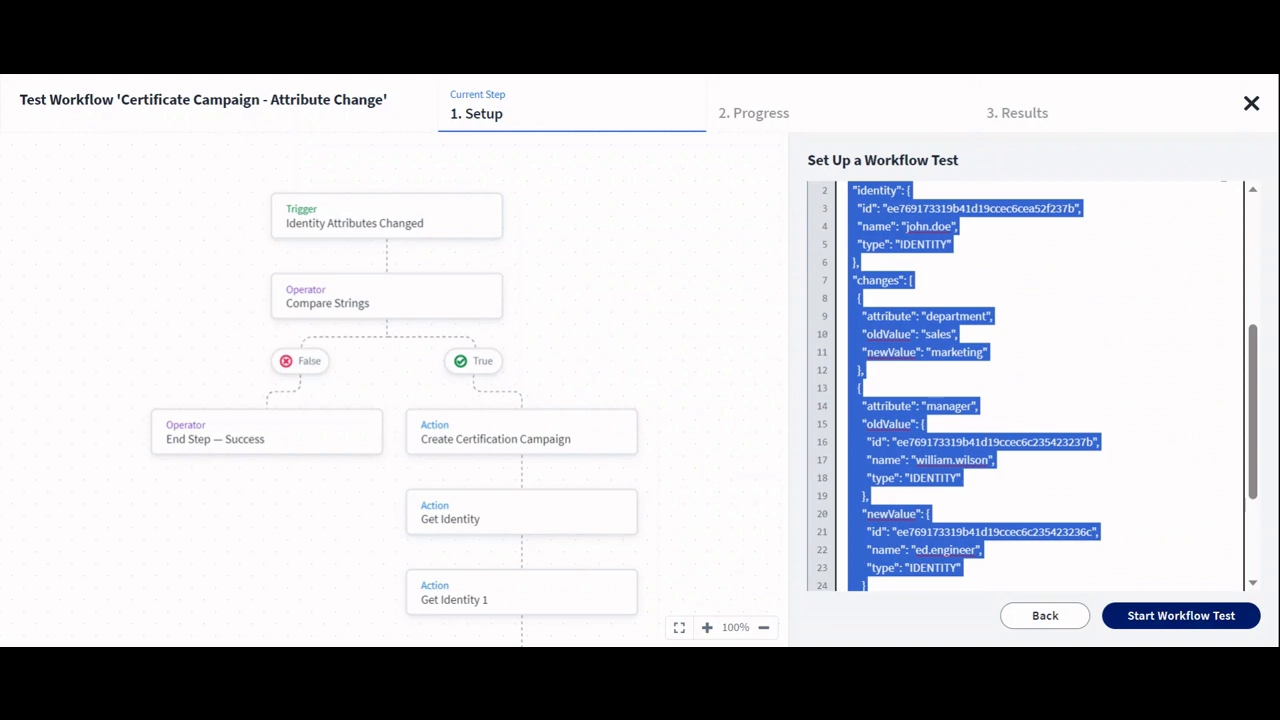
pyautogui.click(957, 334)
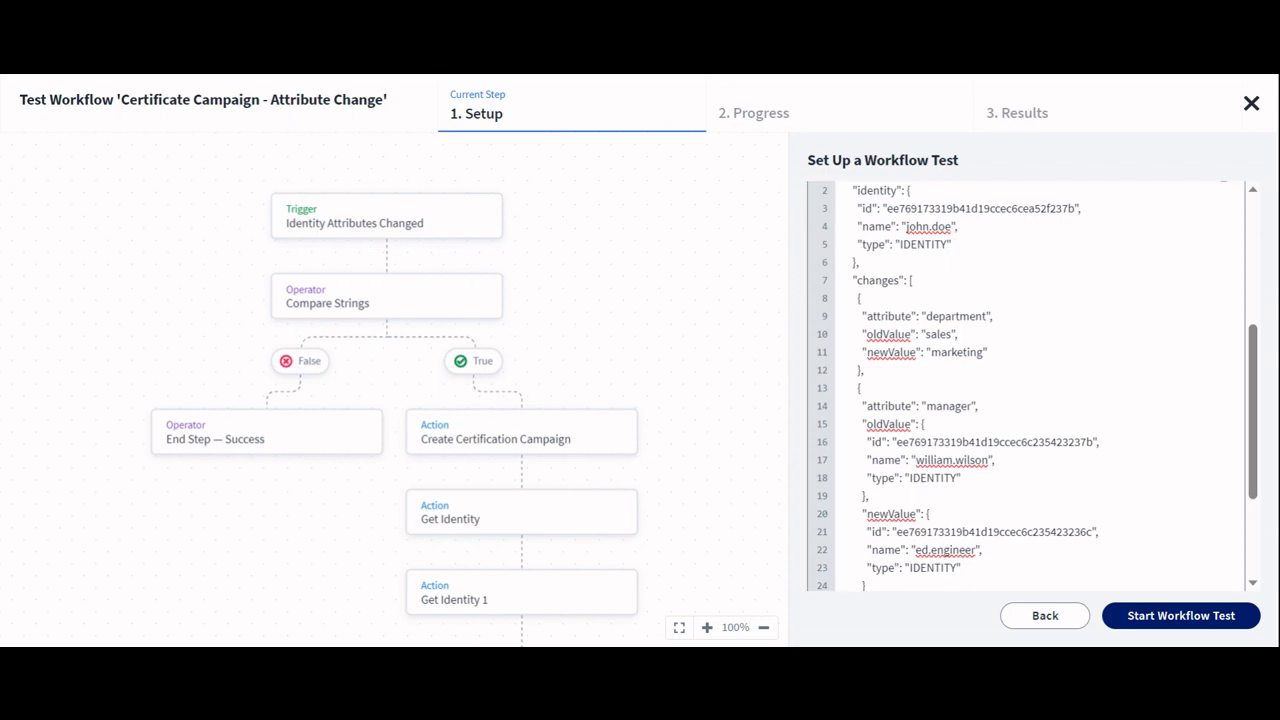
pyautogui.click(958, 334)
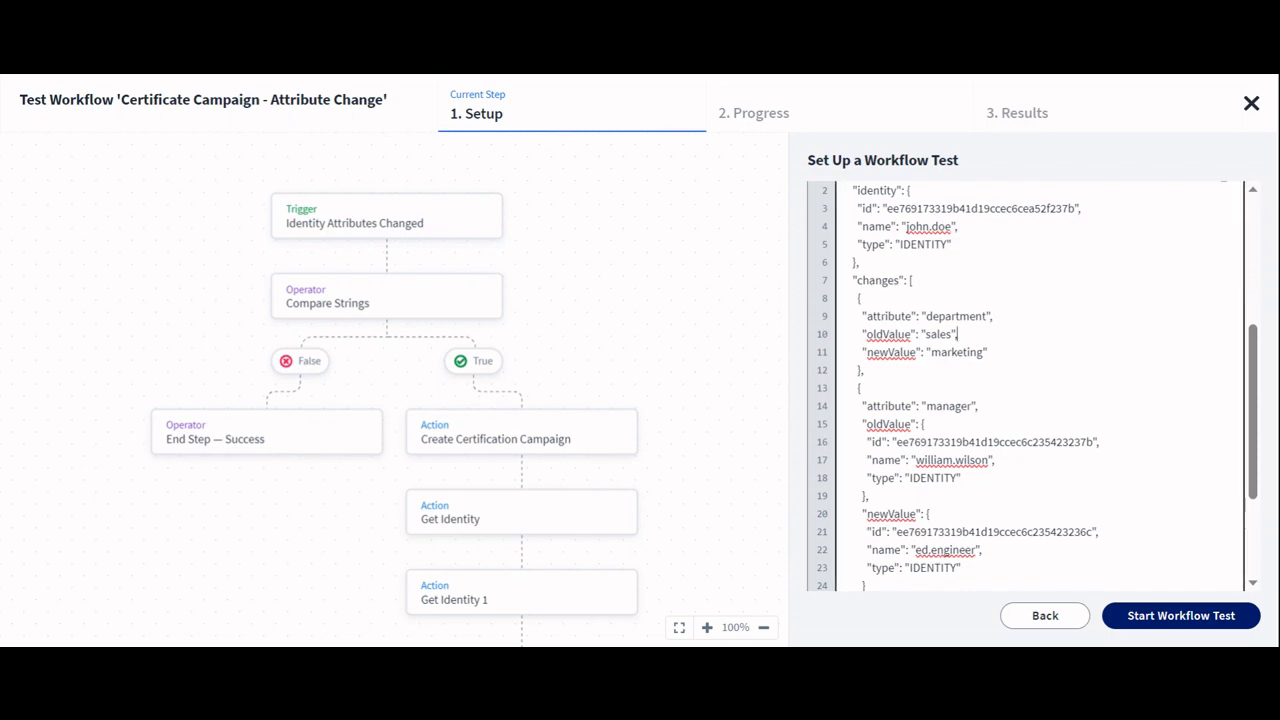
pyautogui.hotkey('ctrl', 'a')
pyautogui.hotkey('ctrl', 'v')
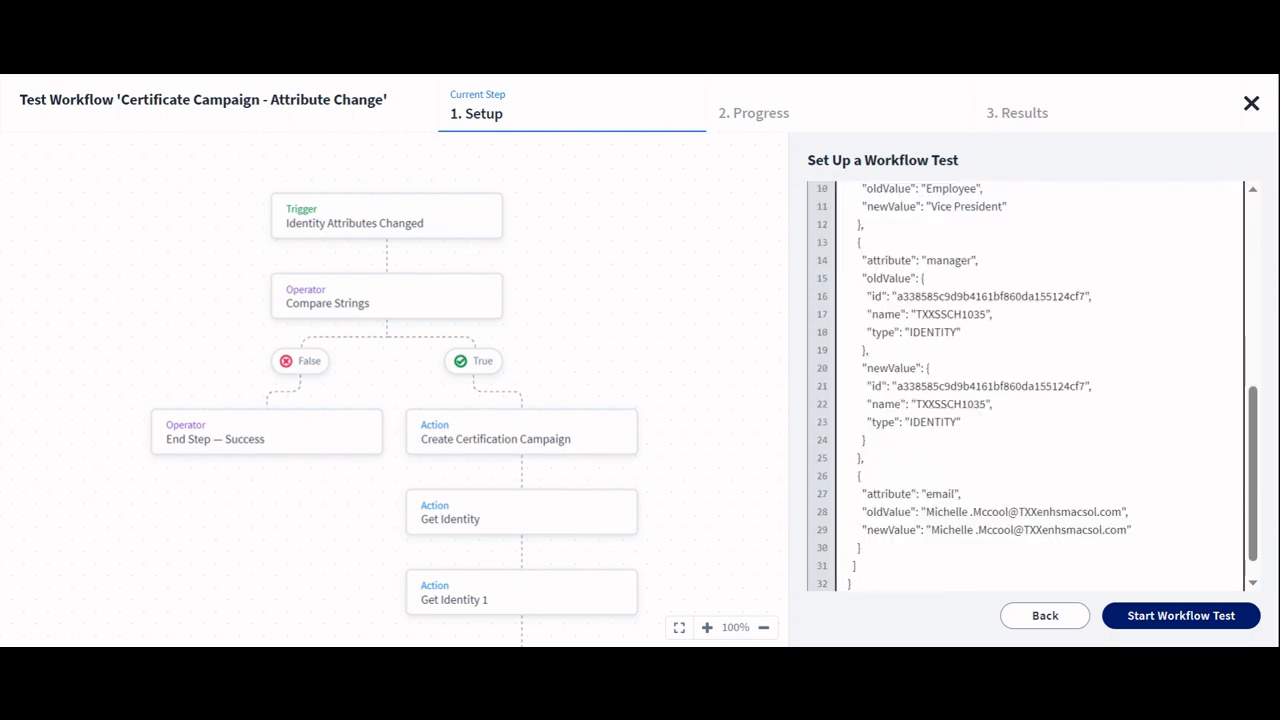
# Step: Start the workflow test, continue past the live-run warning, and review the completed steps on the canvas
pyautogui.click(1180, 618)
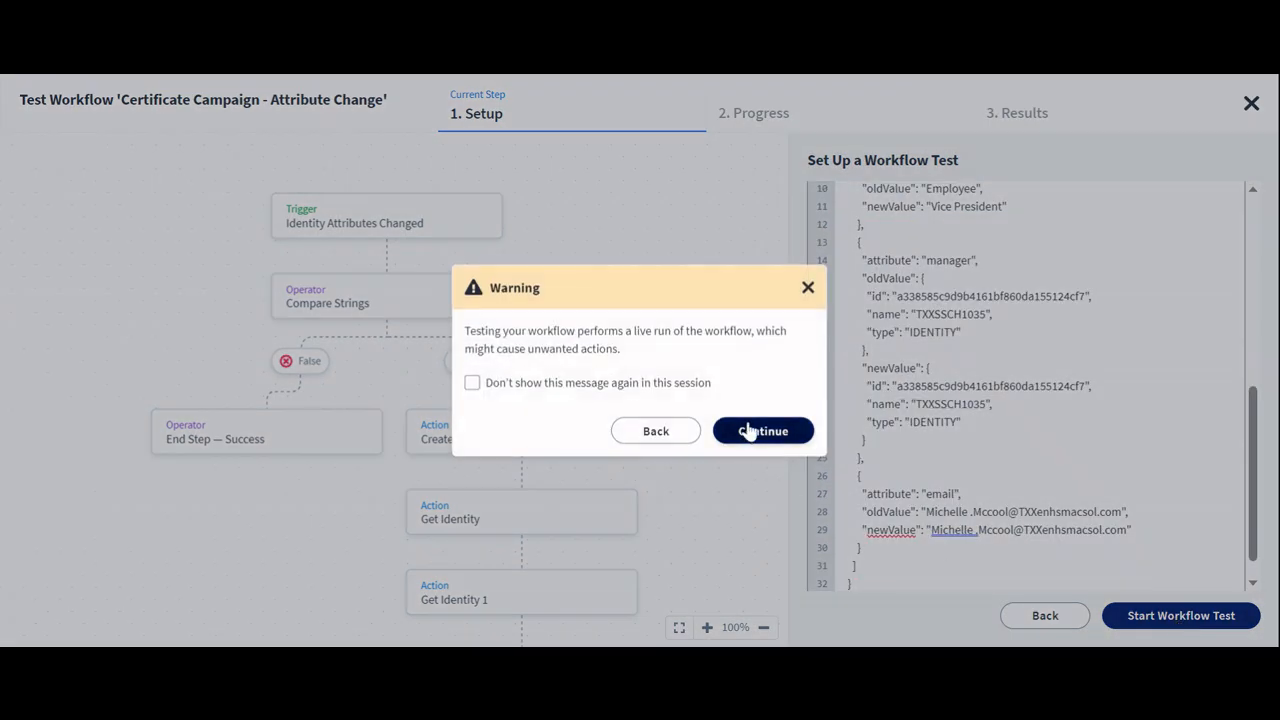
pyautogui.click(750, 431)
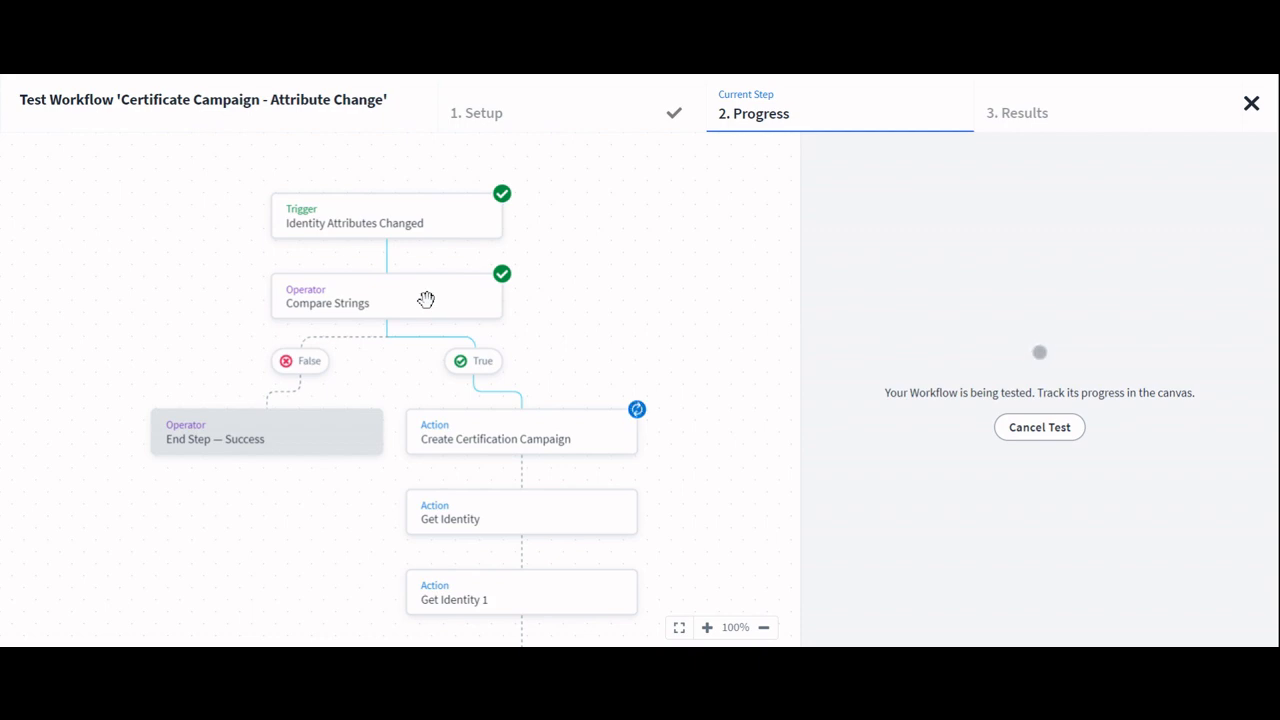
pyautogui.scroll(-1, 566, 343)
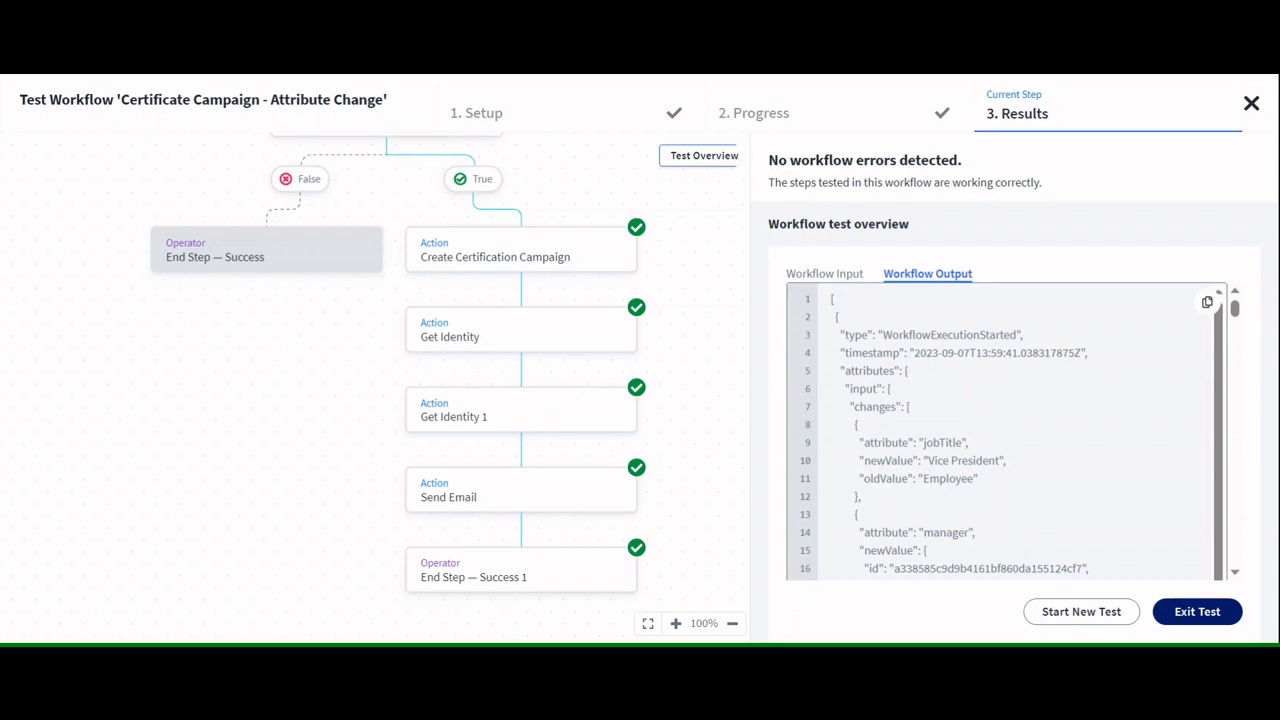
pyautogui.scroll(-1, 480, 400)
pyautogui.scroll(1, 480, 400)
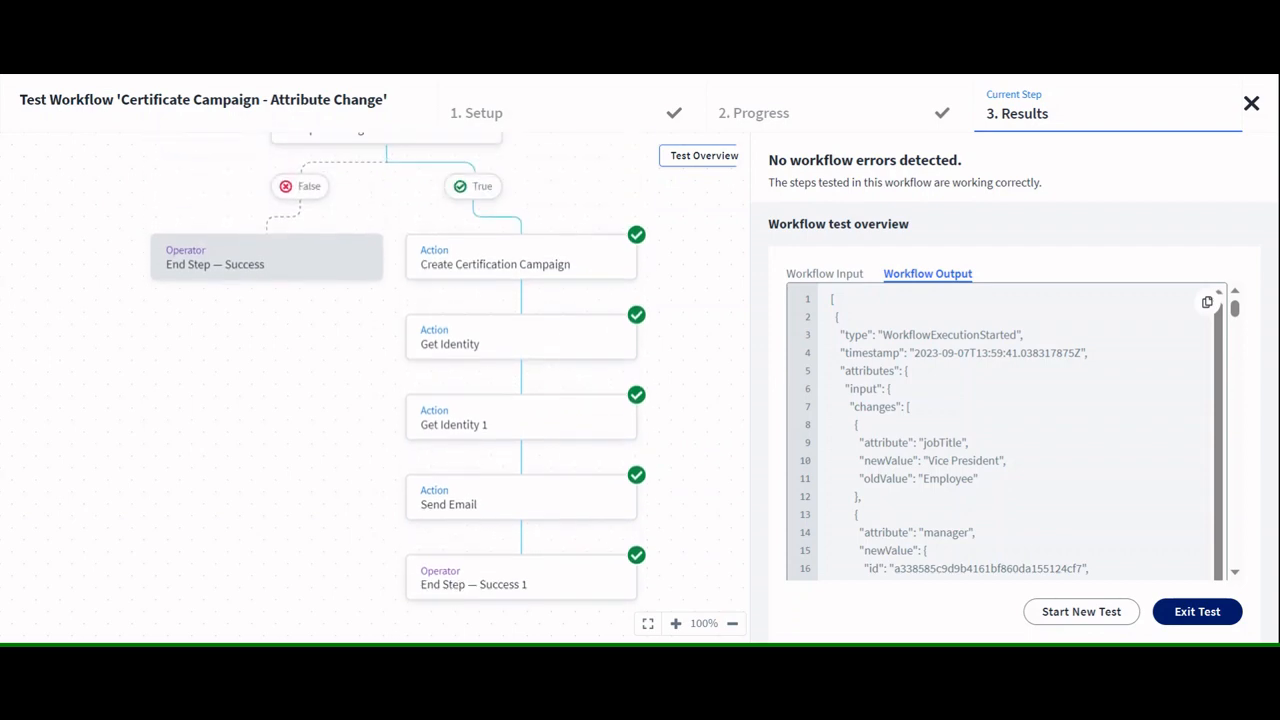
pyautogui.scroll(-1, 480, 400)
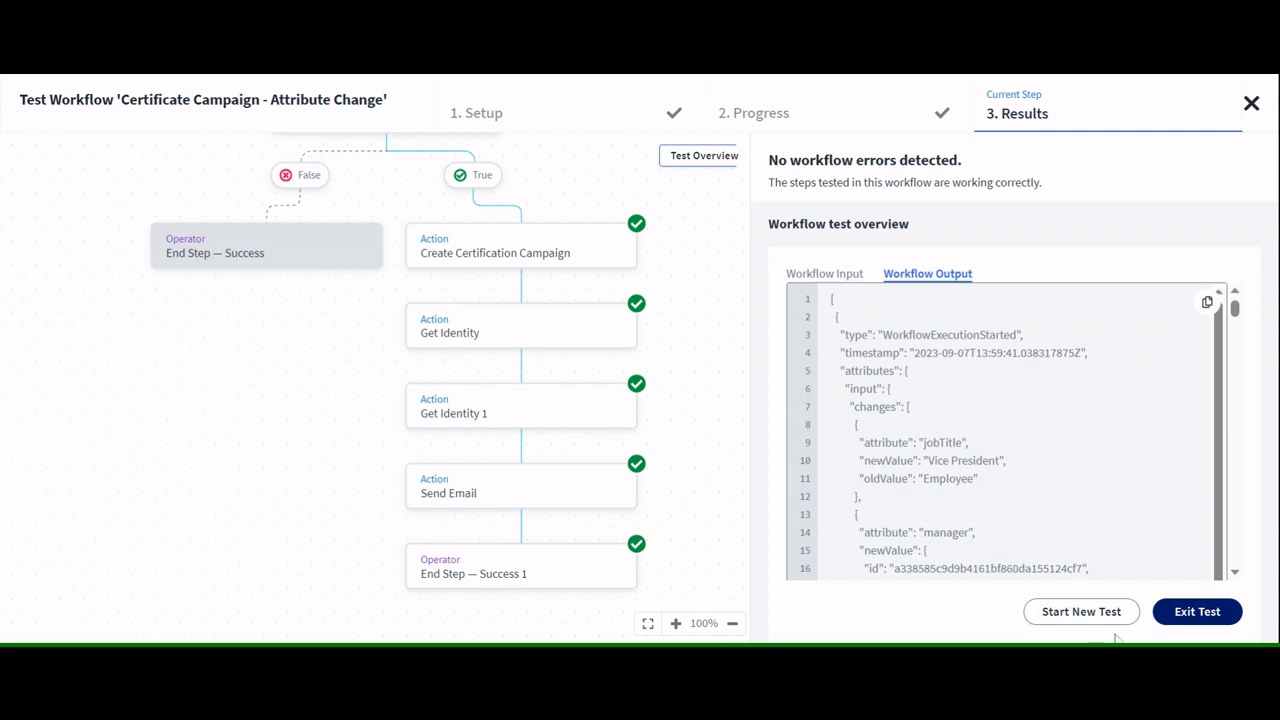
# Step: Exit the test and open the certification Campaigns page
pyautogui.click(1190, 624)
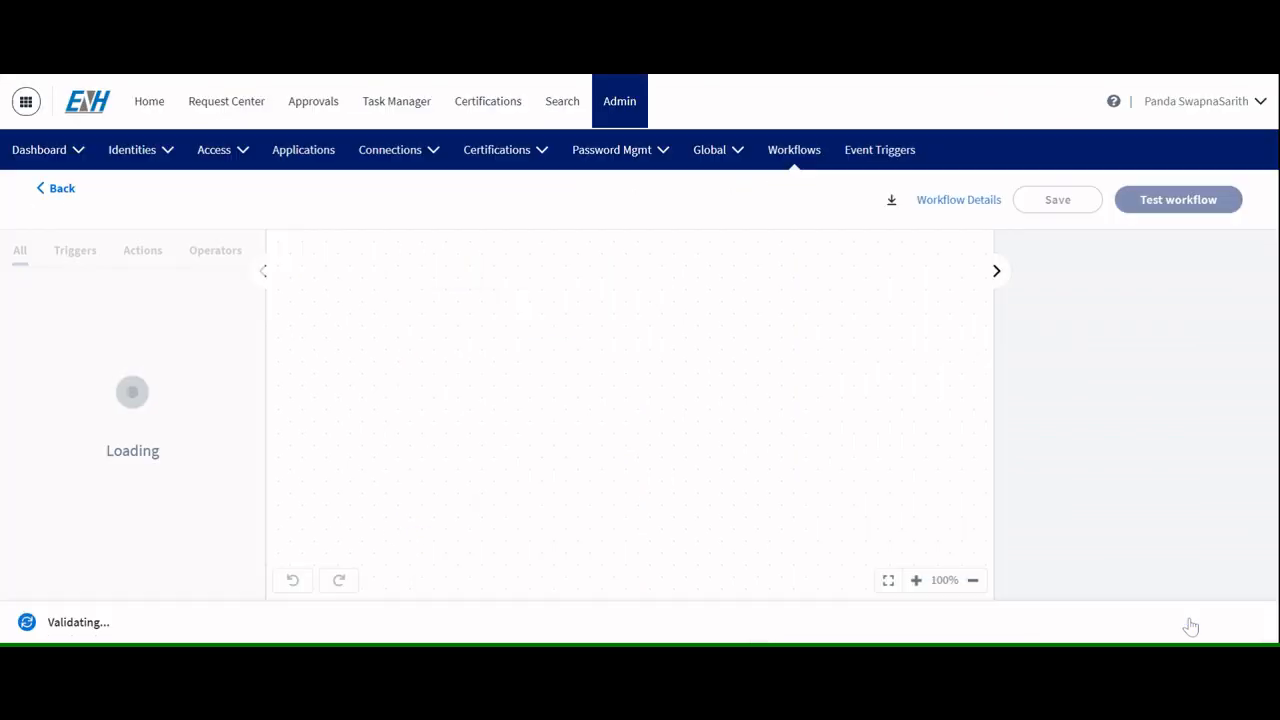
pyautogui.click(405, 163)
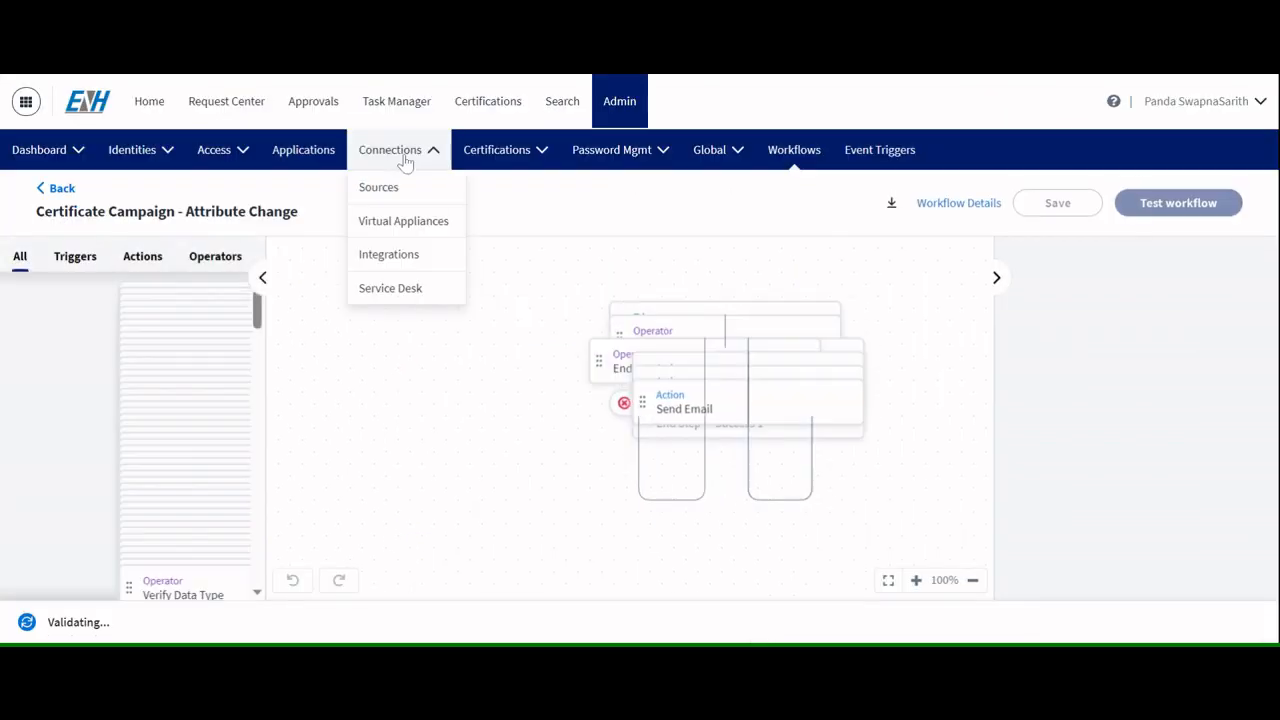
pyautogui.click(538, 165)
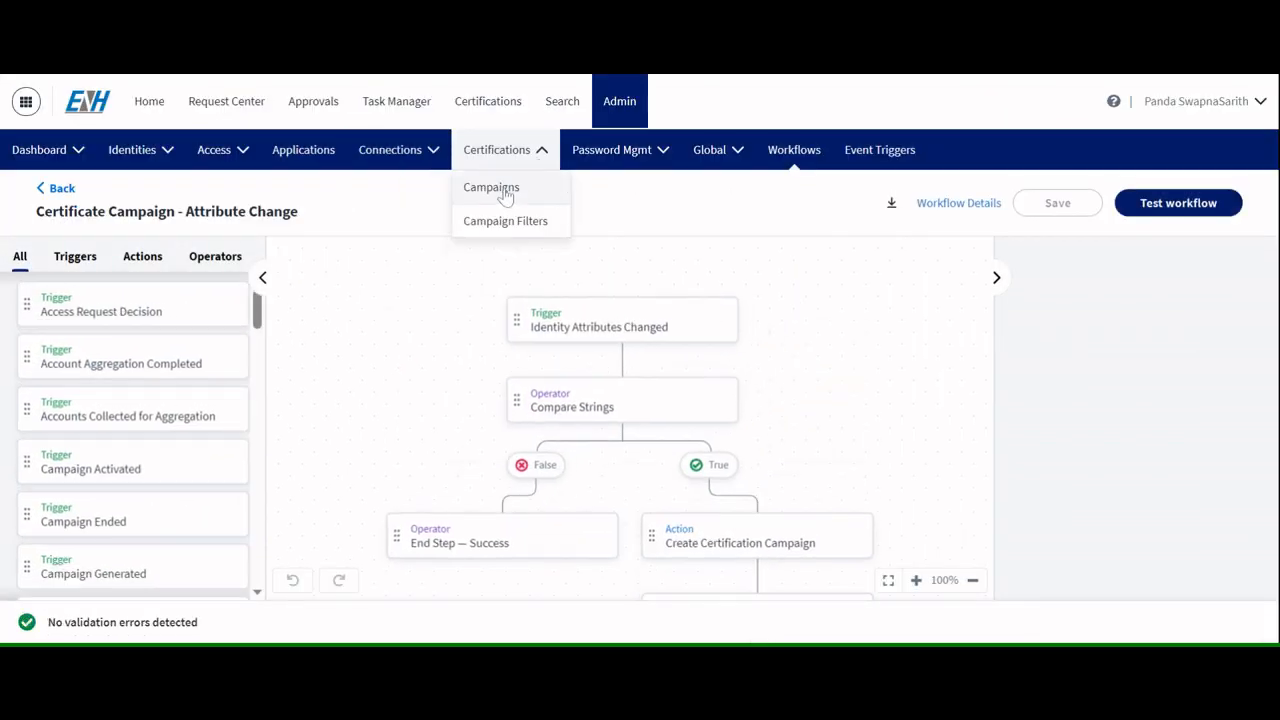
pyautogui.click(501, 190)
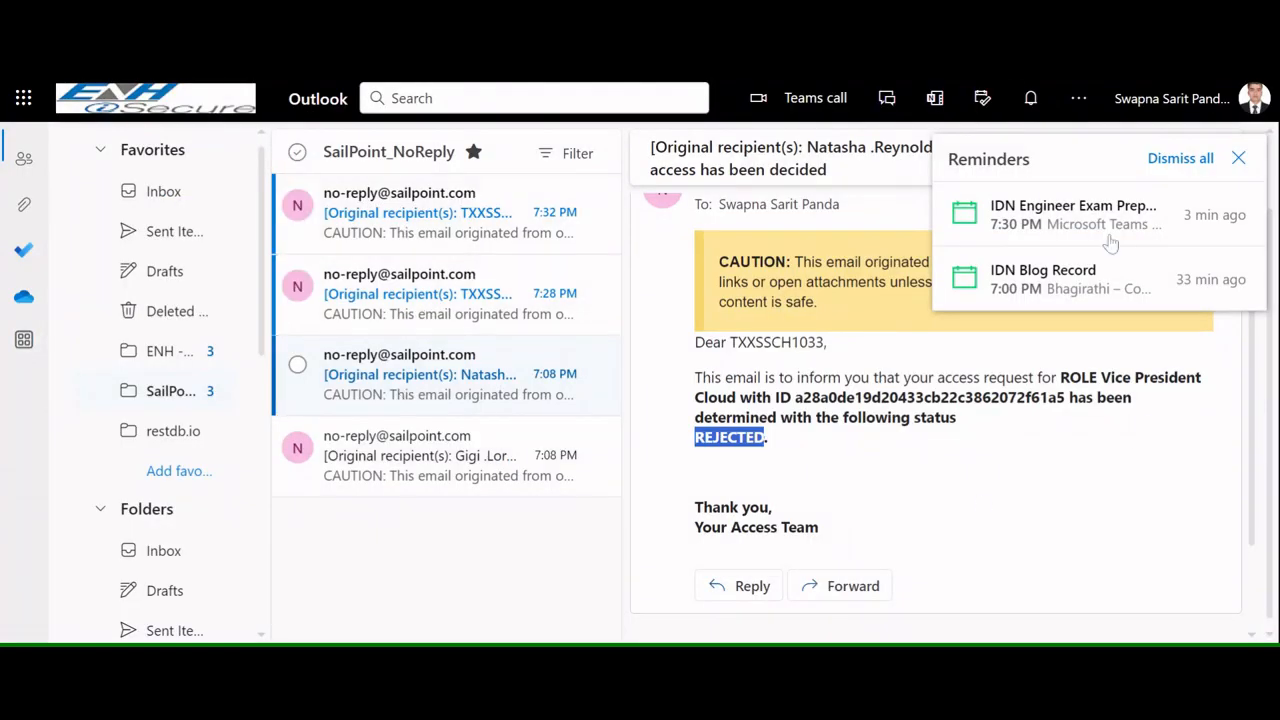
# Step: Switch to Outlook and read the Certification Campaign - Job Title Change notification email sent to the manager
pyautogui.click(1238, 158)
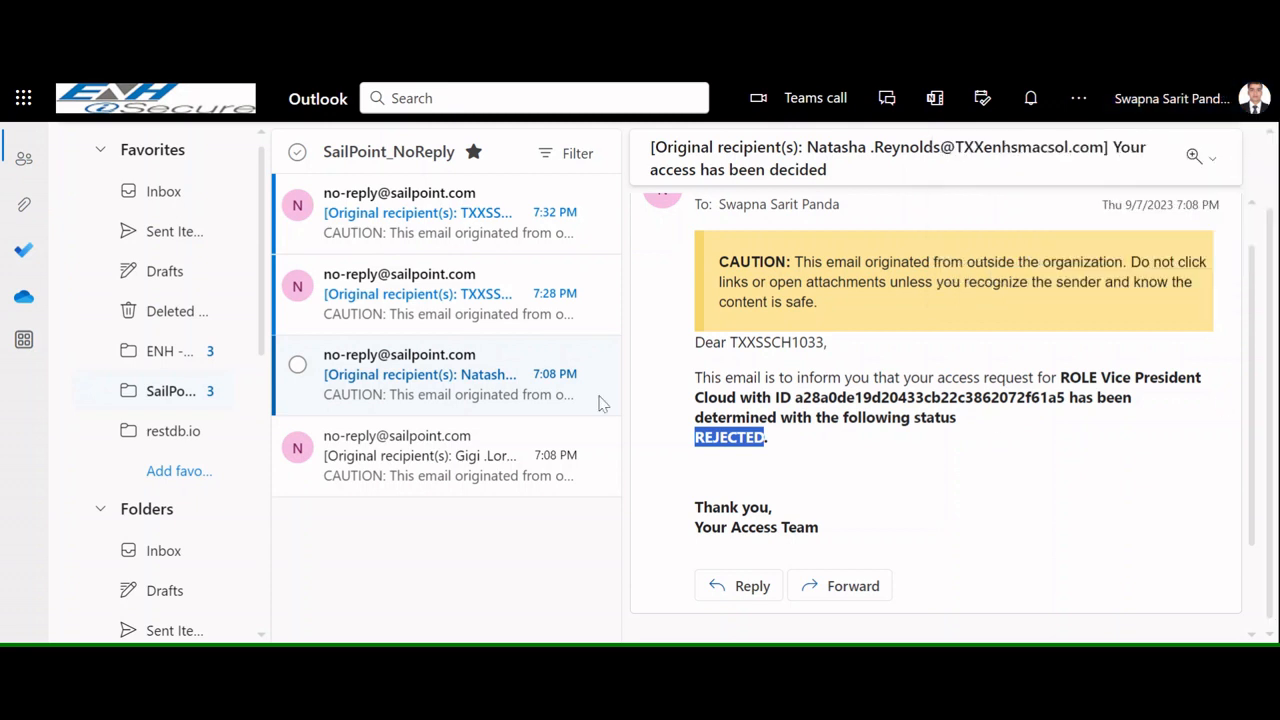
pyautogui.click(425, 316)
pyautogui.click(430, 385)
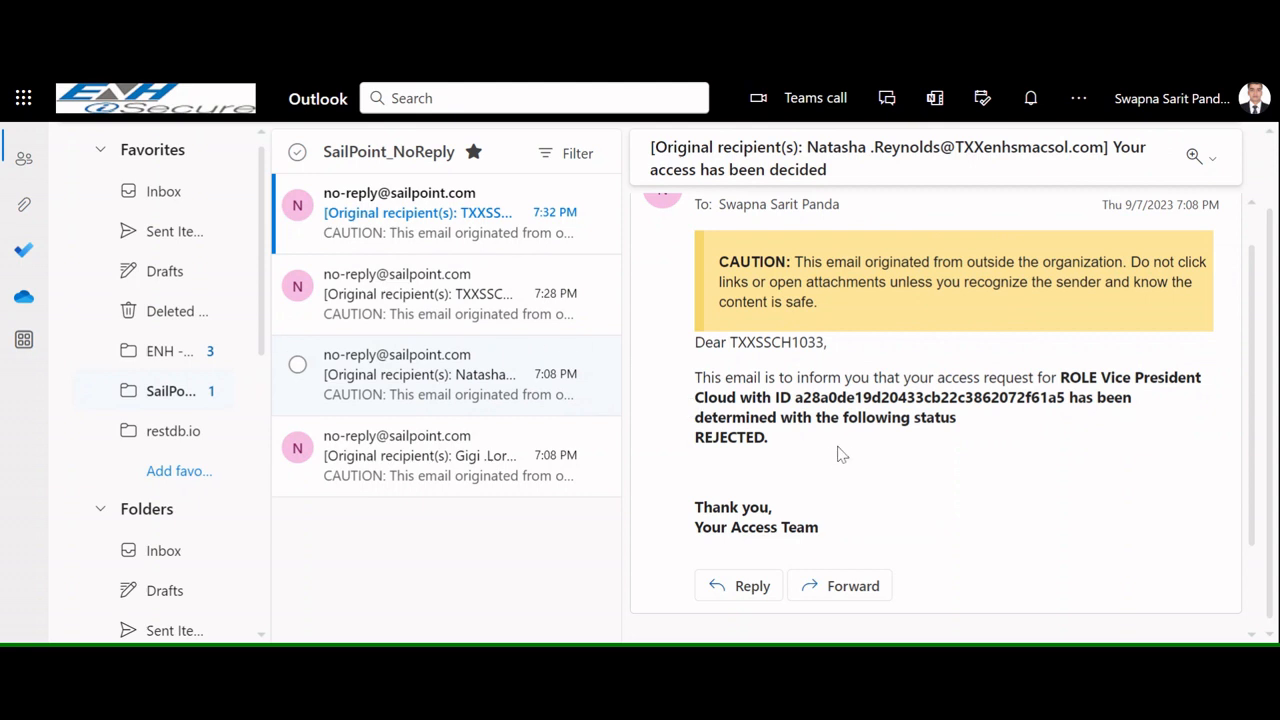
pyautogui.click(376, 296)
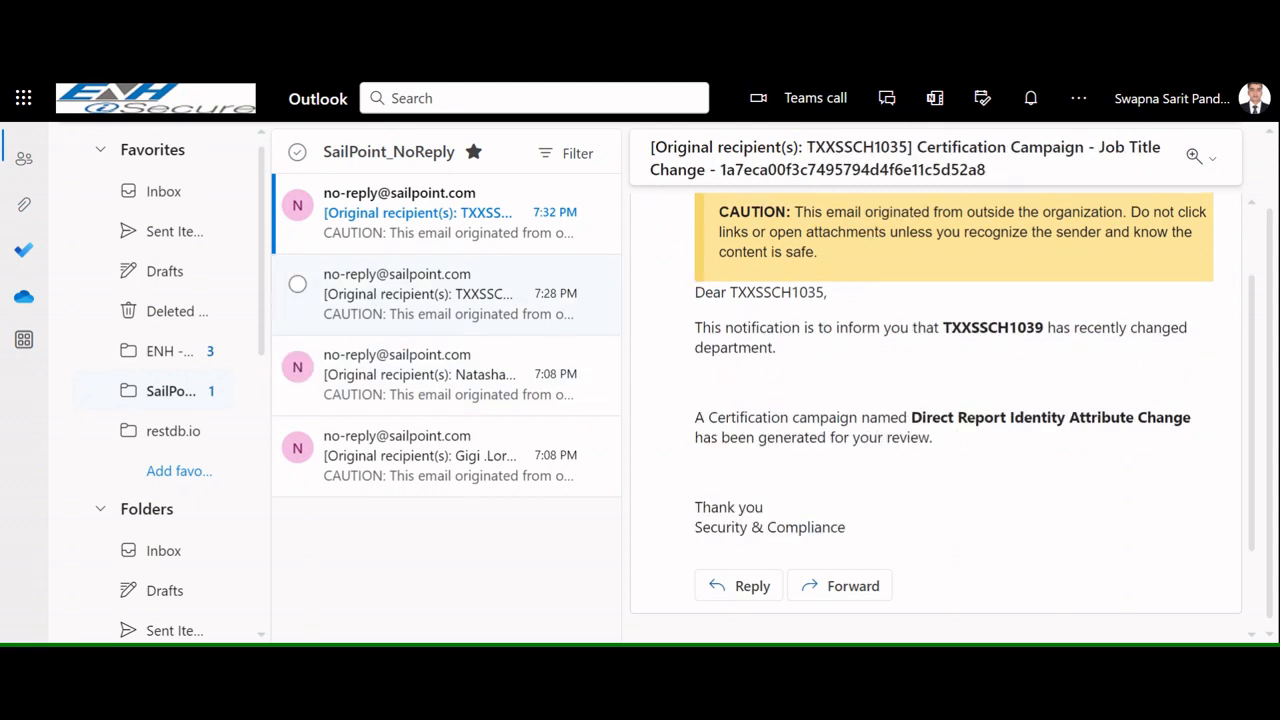
pyautogui.scroll(1, 936, 410)
pyautogui.scroll(-1, 936, 410)
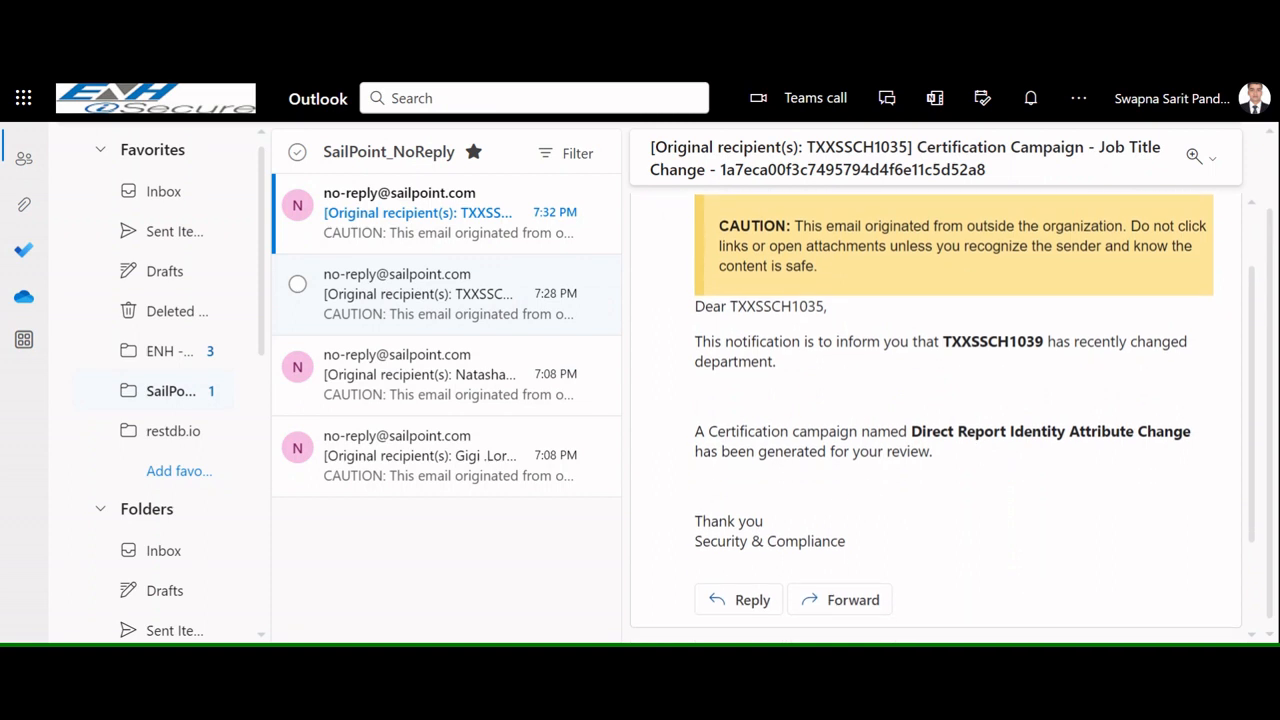
pyautogui.moveTo(911, 431); pyautogui.dragTo(1176, 431)
pyautogui.doubleClick(993, 341)
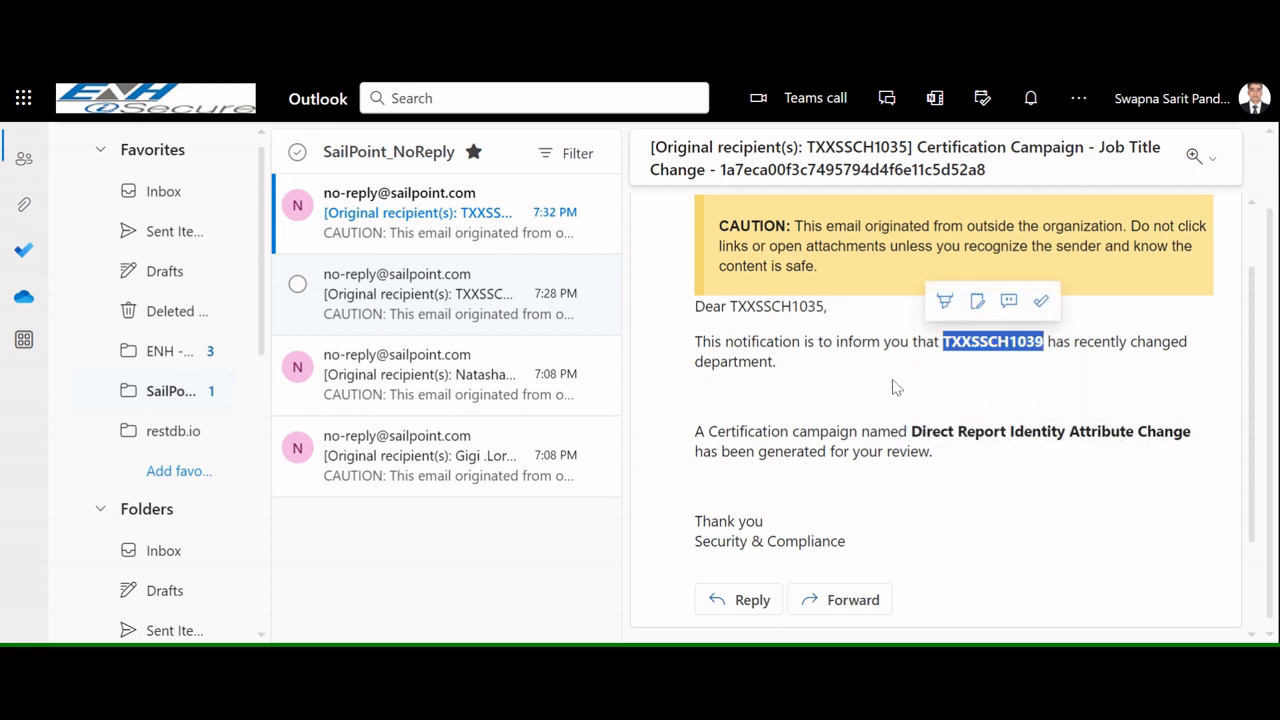
pyautogui.scroll(1, 730, 380)
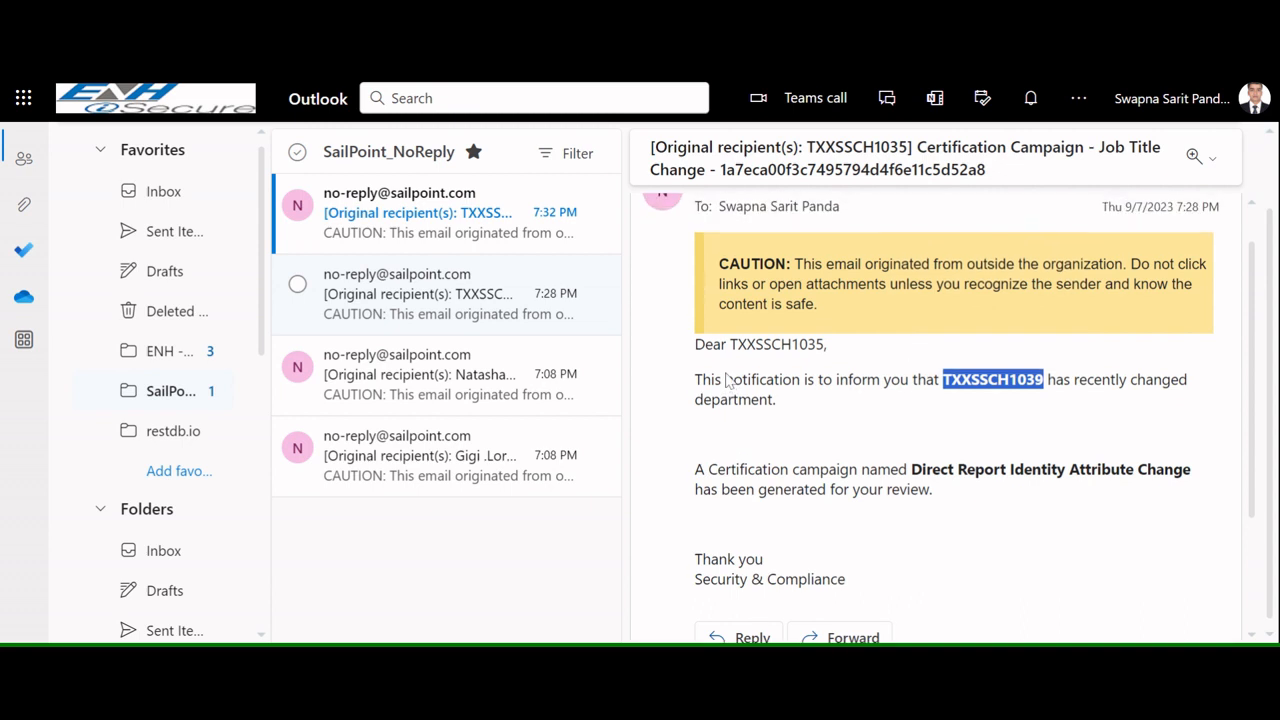
# Step: Create a new workflow by uploading the EmailNotificationforSourceCreated20230905.json definition and continue to the builder
pyautogui.click(405, 244)
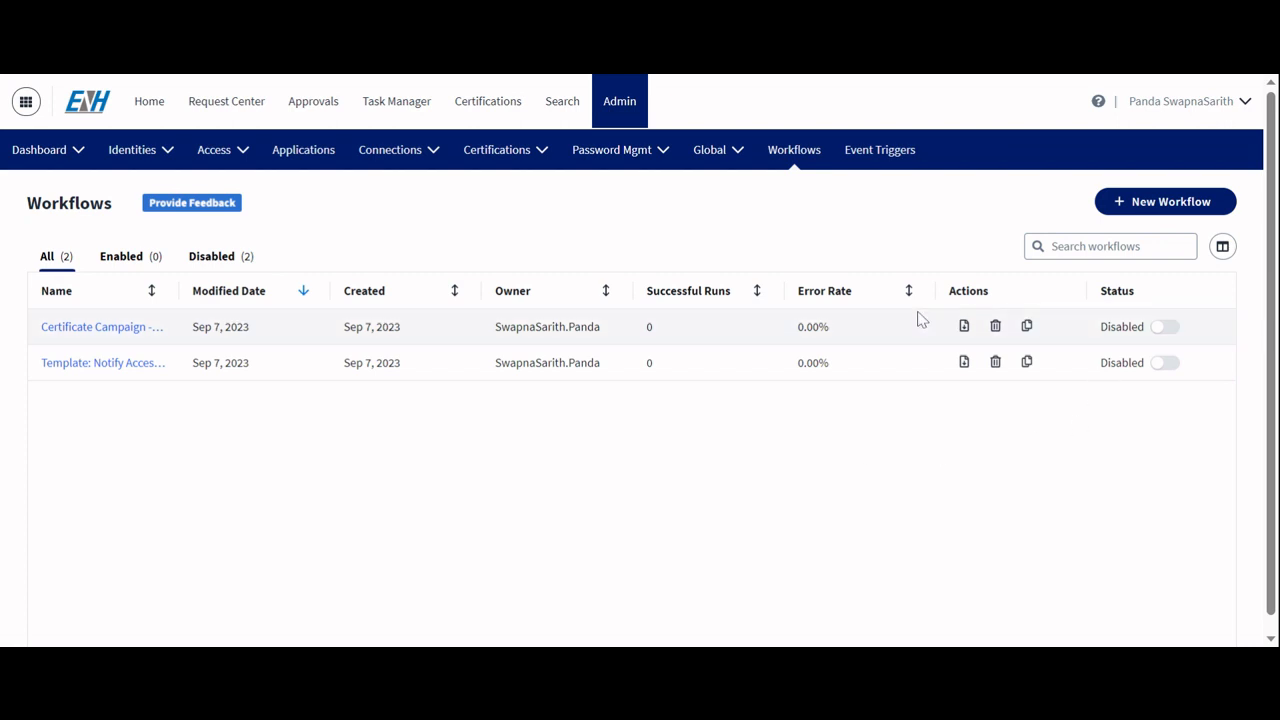
pyautogui.click(1173, 203)
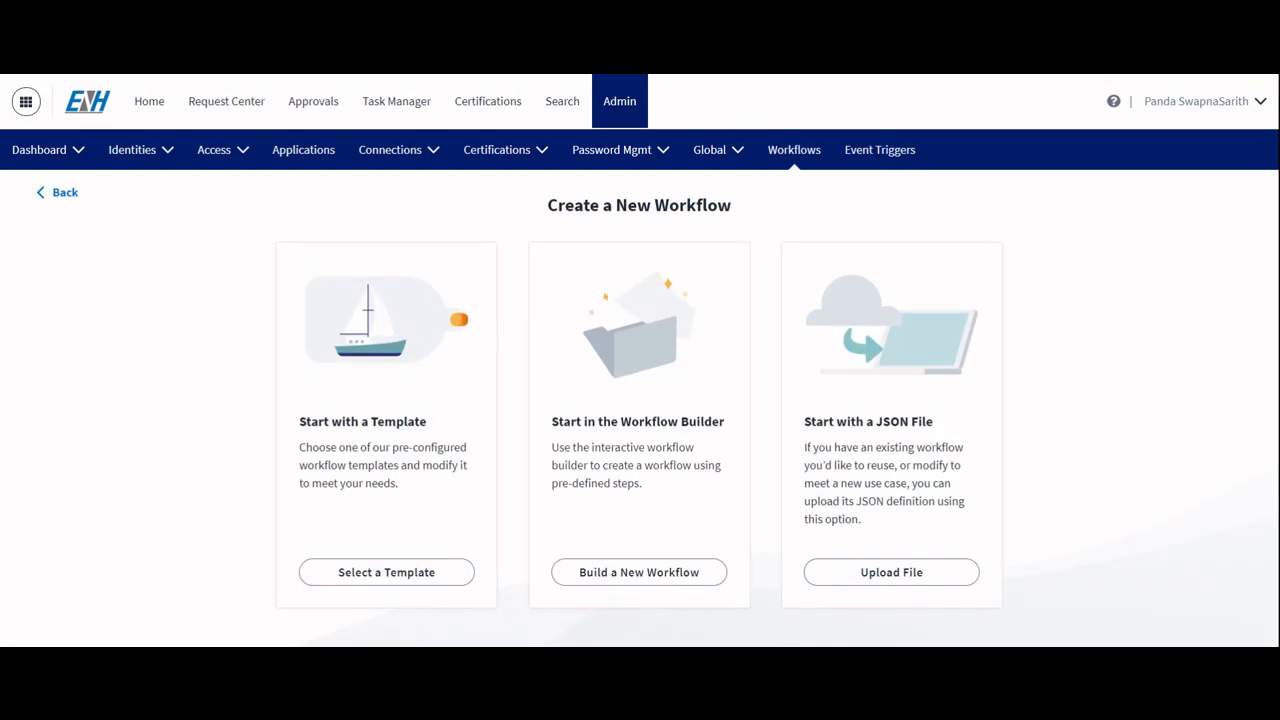
pyautogui.click(891, 573)
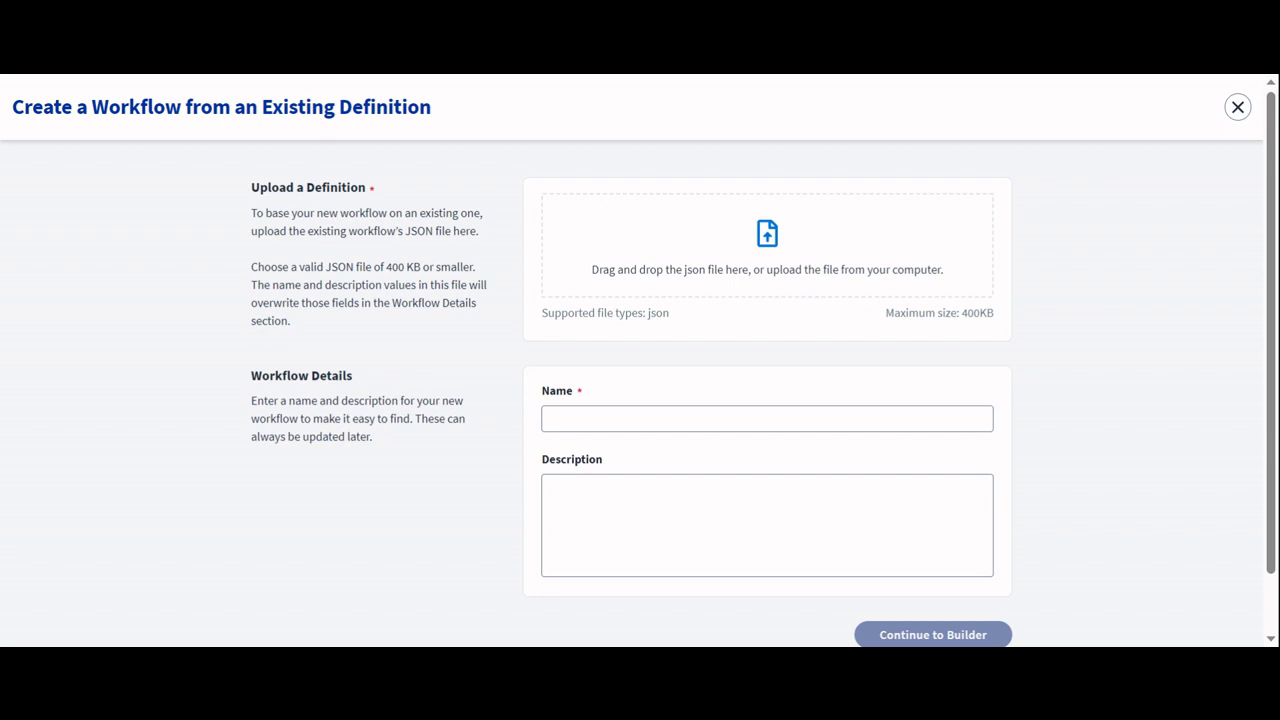
pyautogui.moveTo(300, 700); pyautogui.dragTo(767, 250)
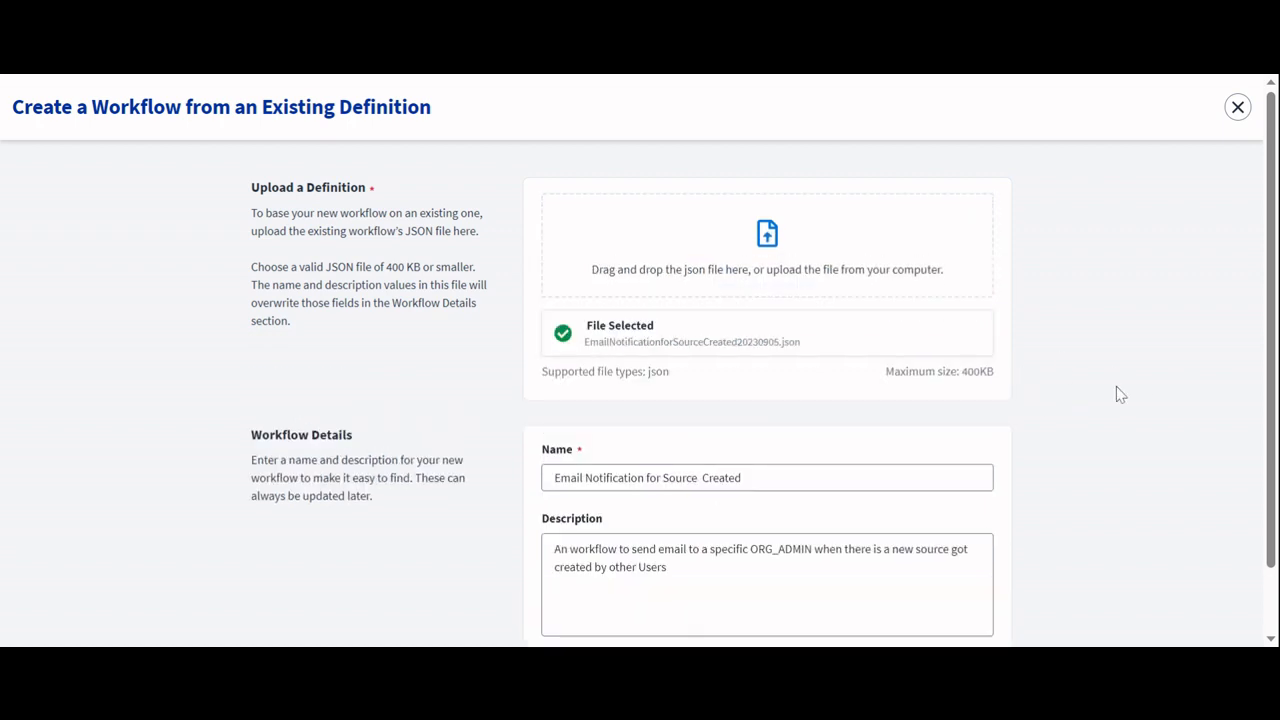
pyautogui.scroll(-1, 1116, 388)
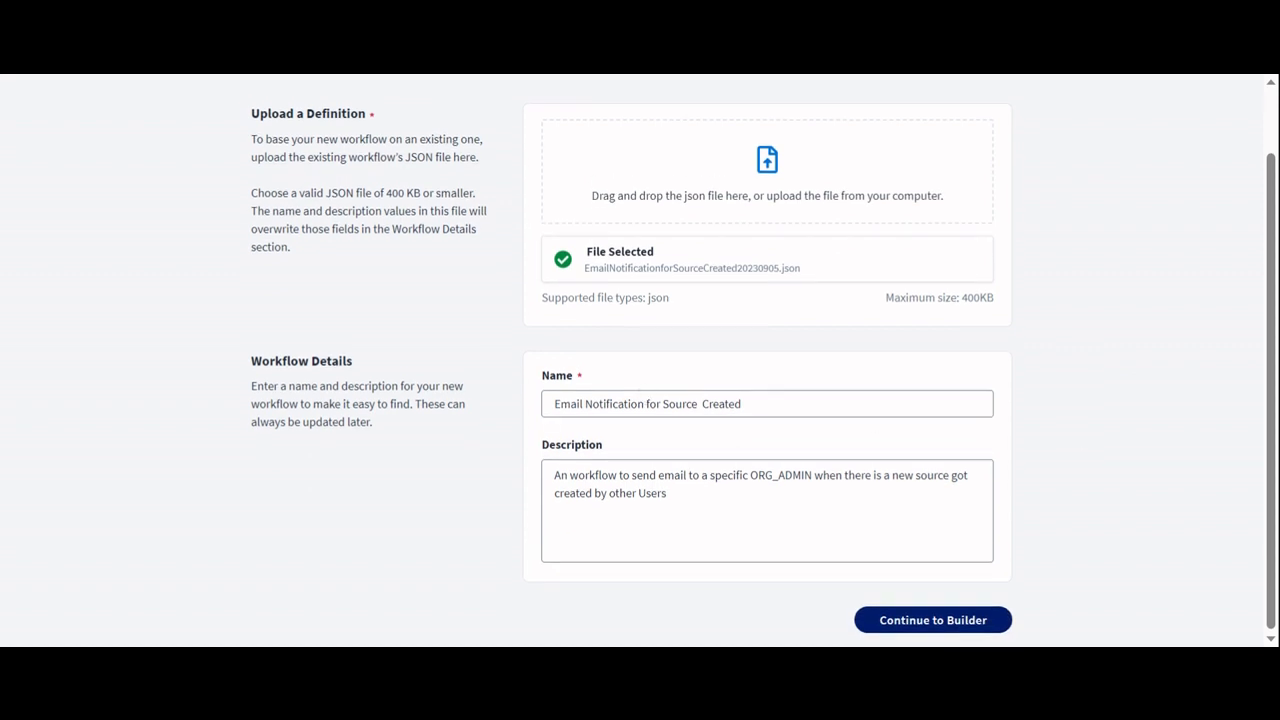
pyautogui.click(925, 625)
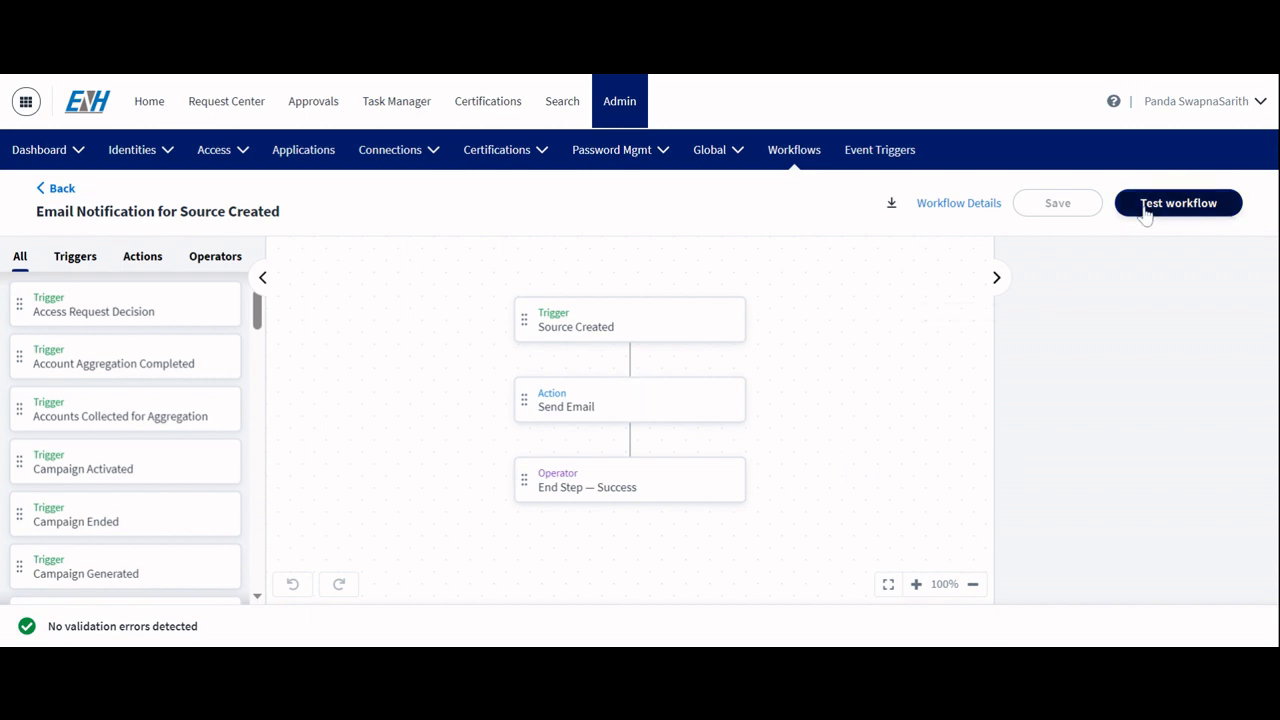
# Step: Open the workflow test and replace the Workflow Test Input with a pasted Source Created payload
pyautogui.click(1145, 212)
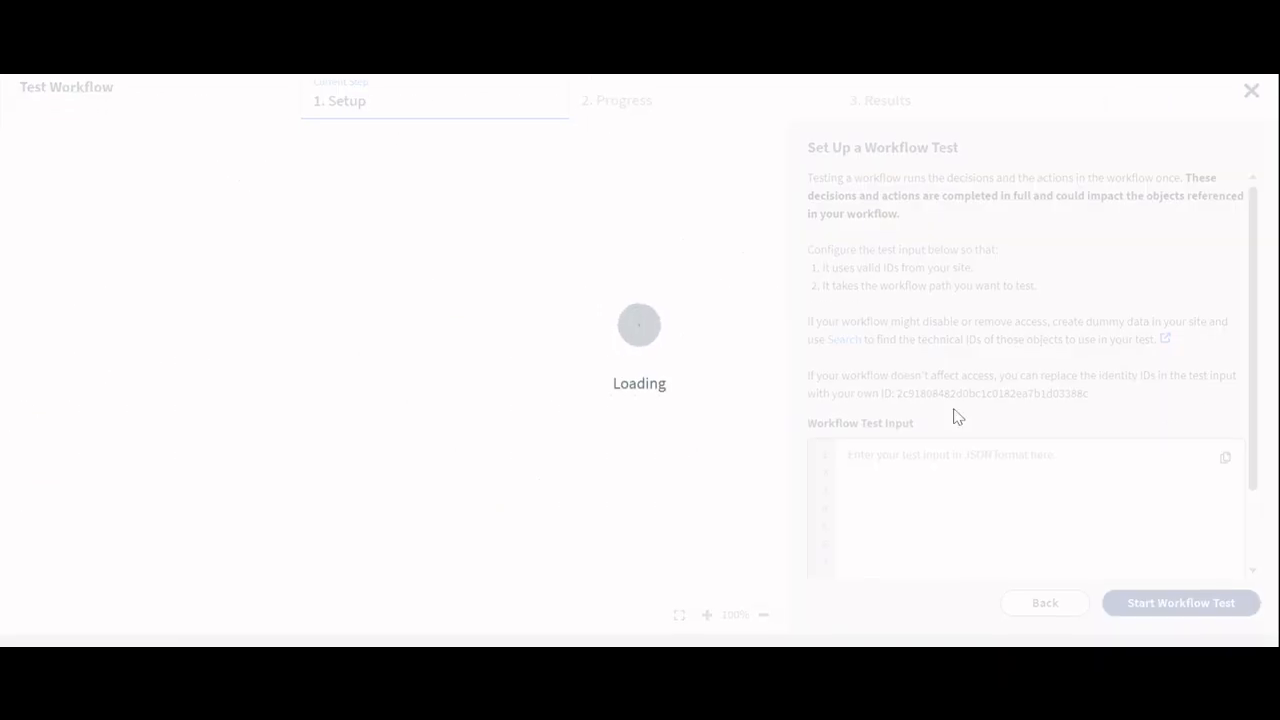
pyautogui.scroll(-2, 954, 417)
pyautogui.hotkey('ctrl', 'a')
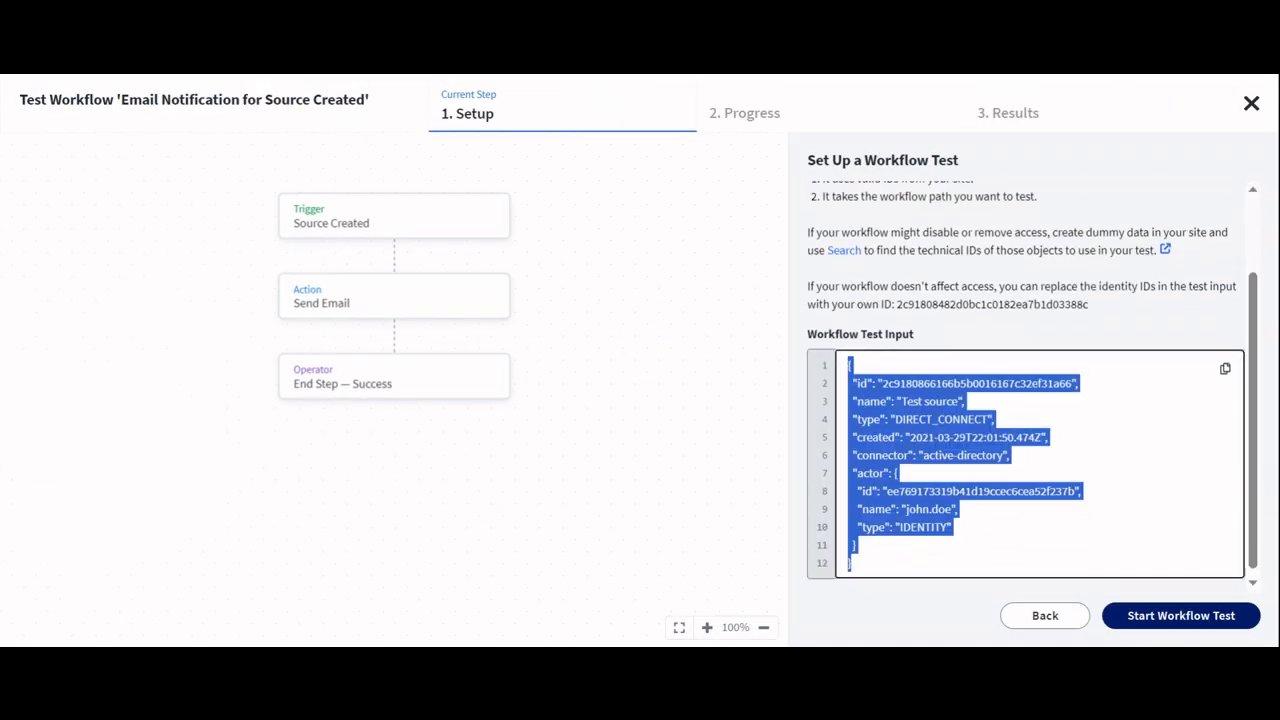
pyautogui.click(734, 647)
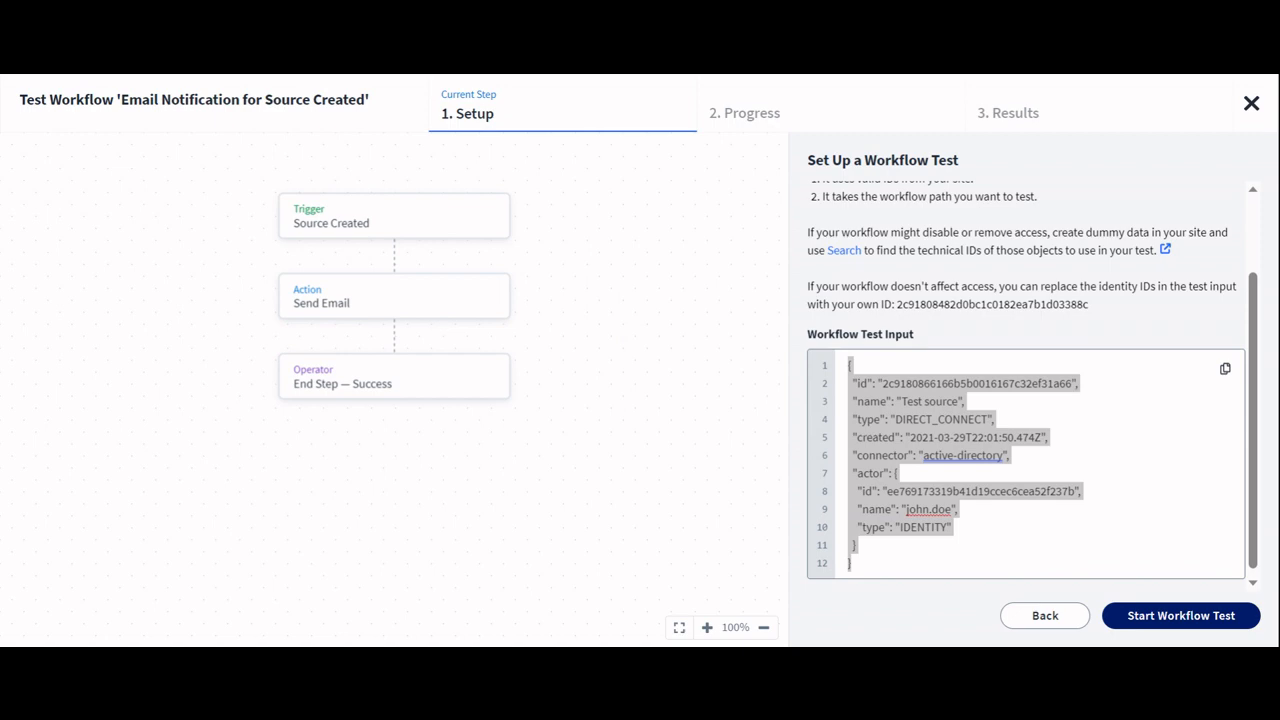
pyautogui.click(640, 317)
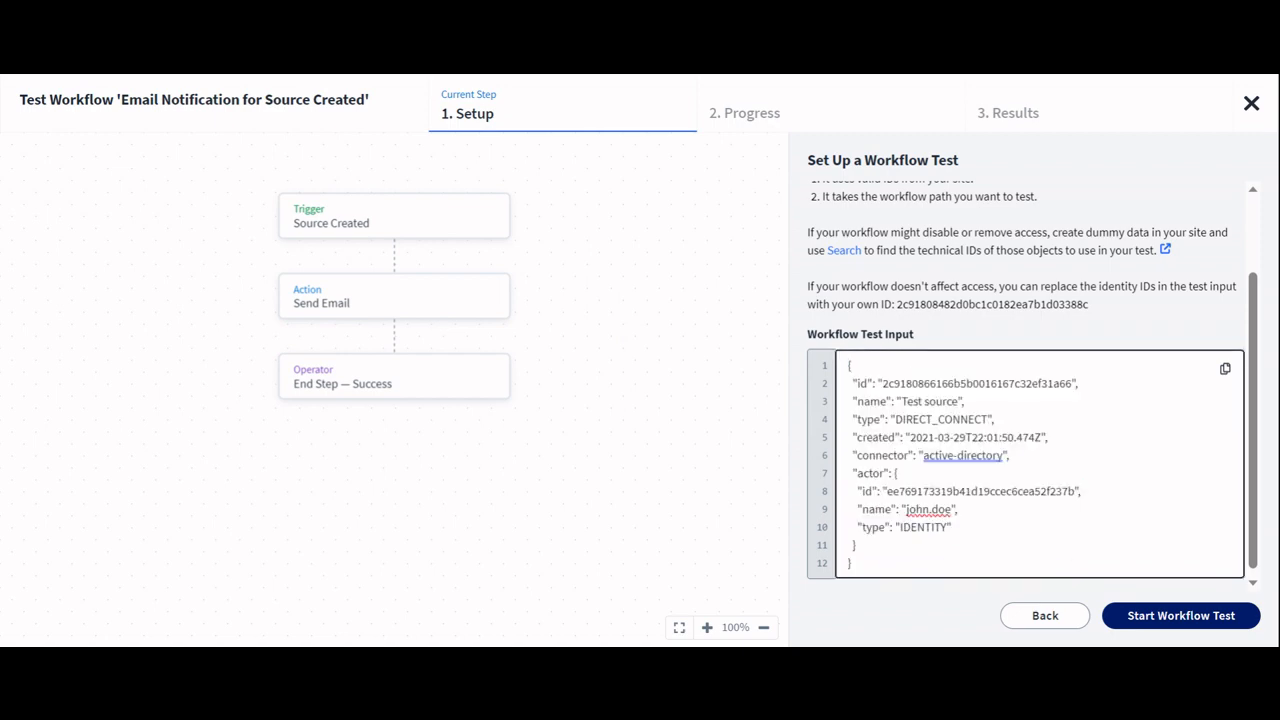
pyautogui.hotkey('ctrl', 'a')
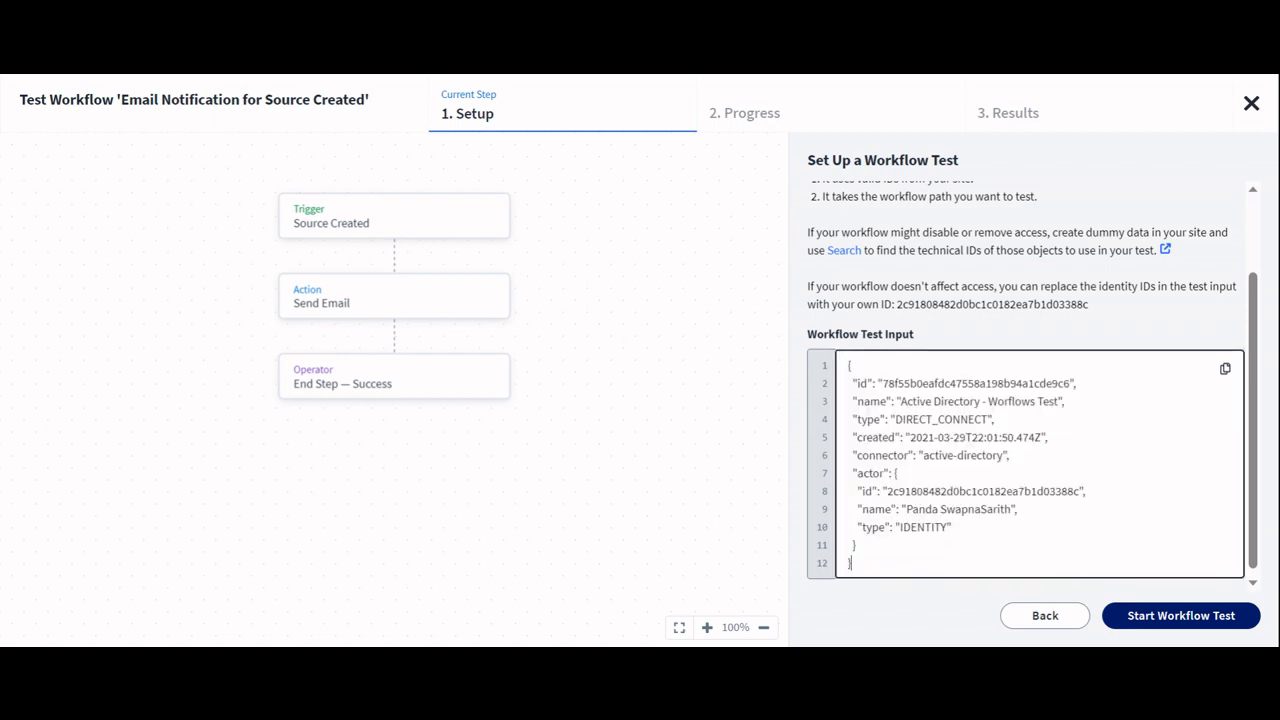
# Step: Review the test input's source id, type and connector values
pyautogui.doubleClick(910, 383)
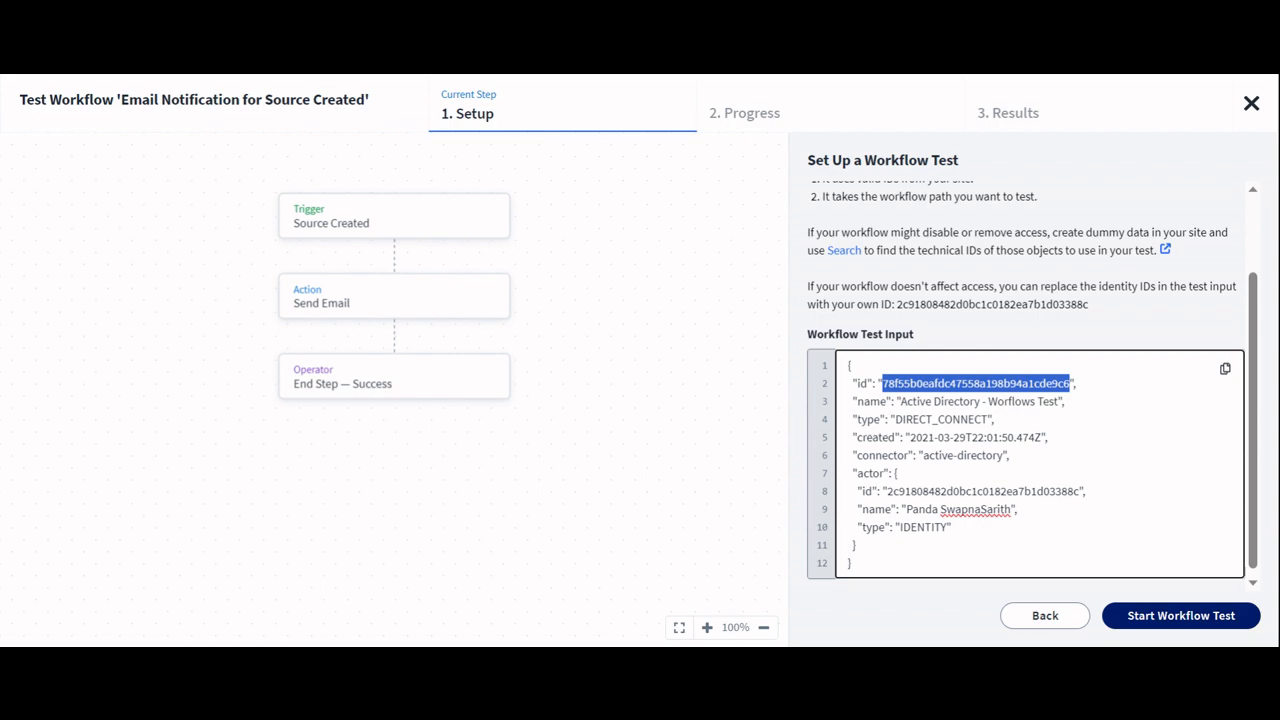
pyautogui.moveTo(895, 419); pyautogui.dragTo(988, 419)
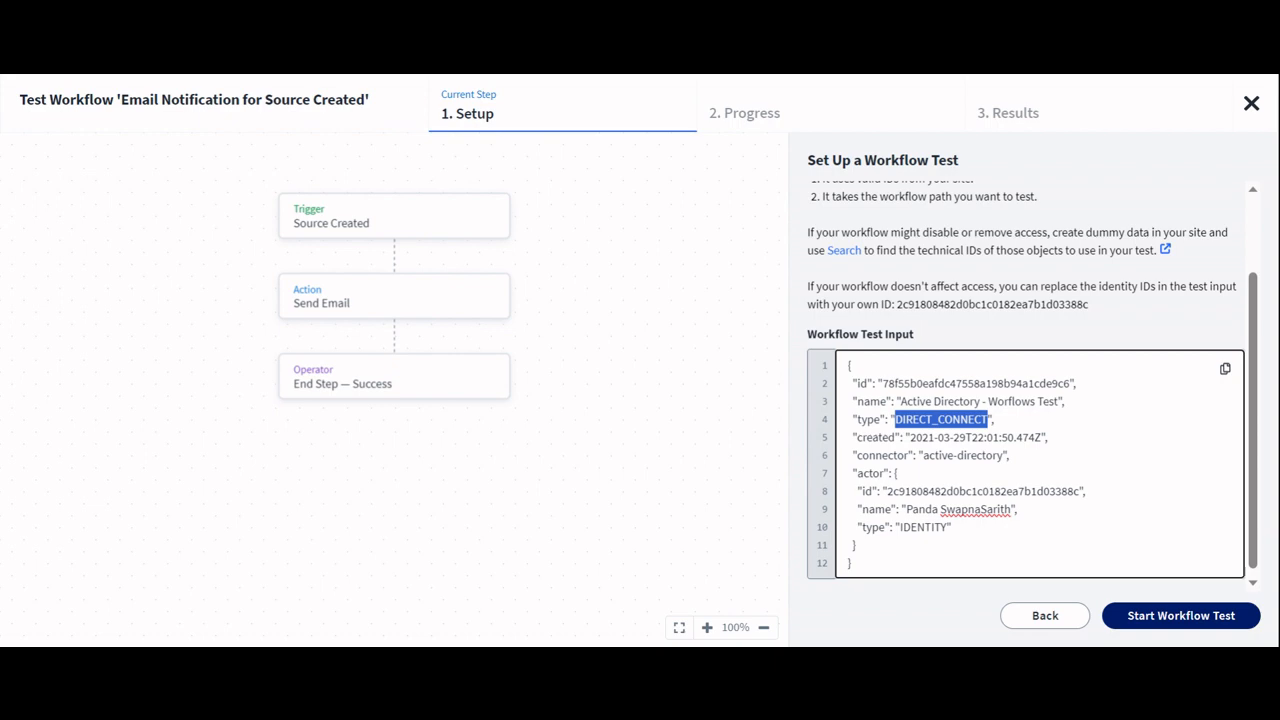
pyautogui.moveTo(922, 455); pyautogui.dragTo(1003, 455)
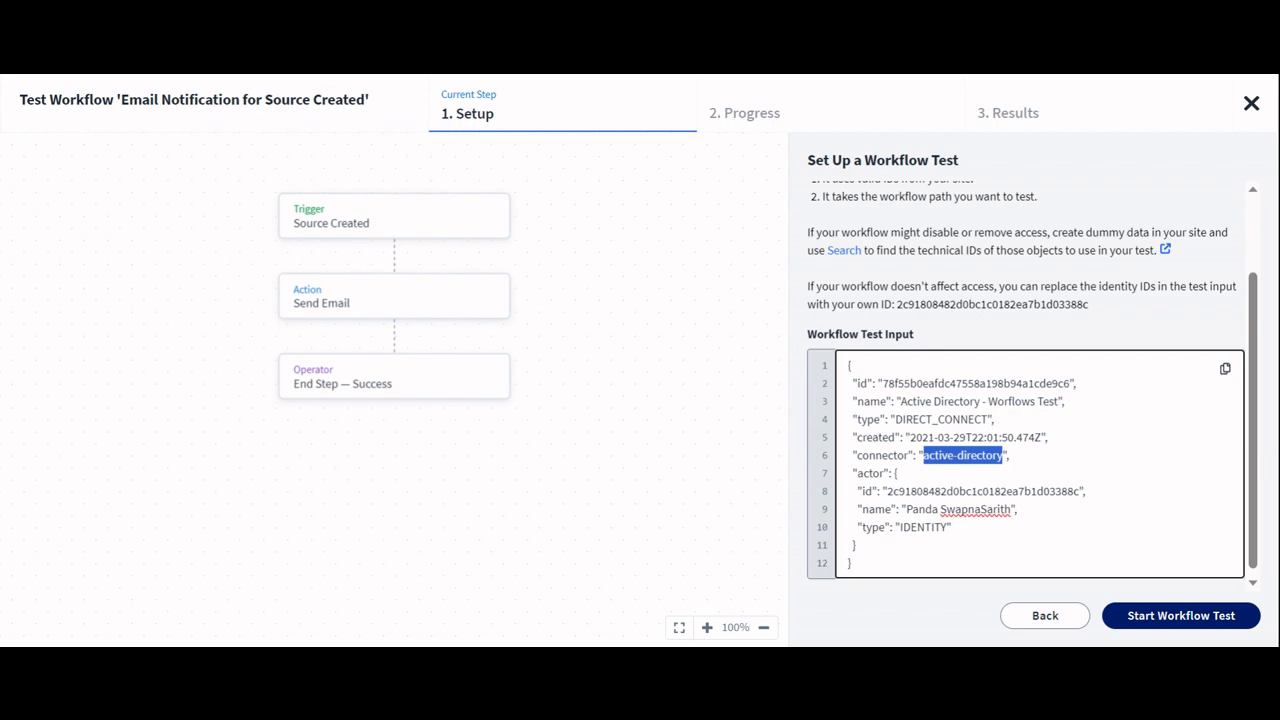
# Step: Start the workflow test and continue past the live-run warning
pyautogui.scroll(-1, 1025, 400)
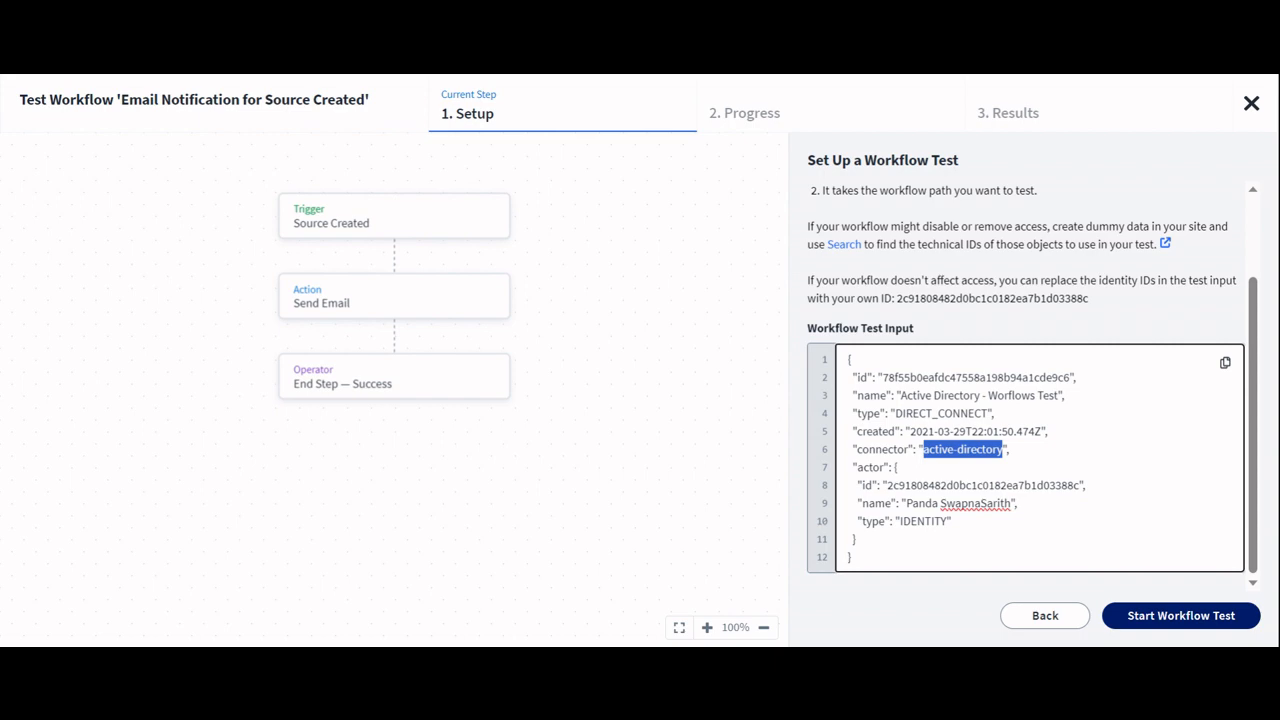
pyautogui.click(1180, 615)
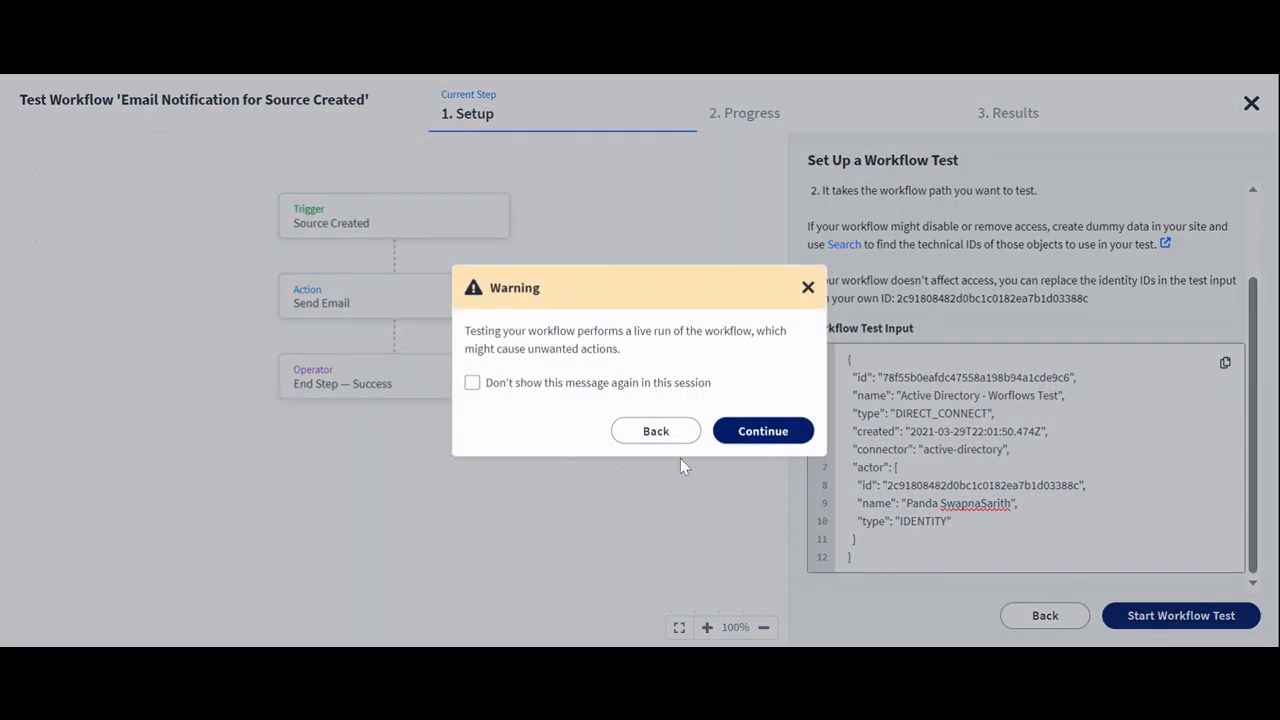
pyautogui.click(752, 431)
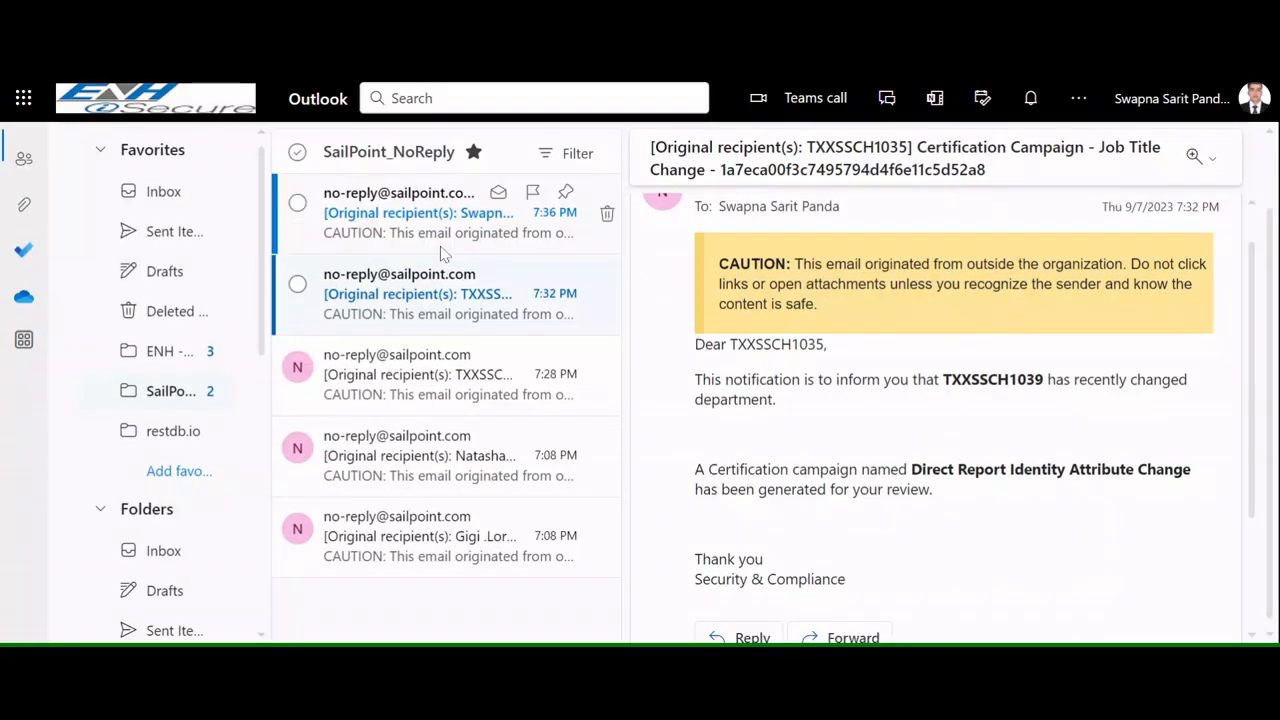
# Step: Switch to Outlook and open the New Source Created notification email, highlighting its message body
pyautogui.click(402, 222)
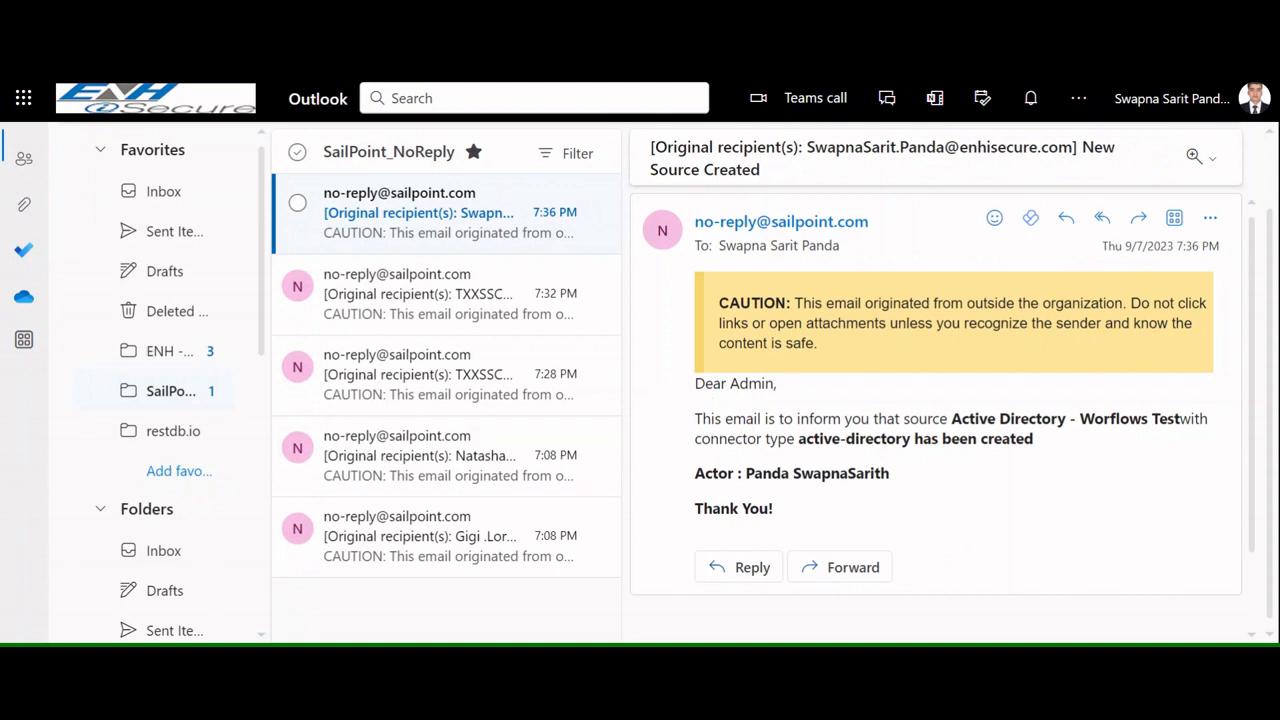
pyautogui.moveTo(695, 381); pyautogui.dragTo(905, 482)
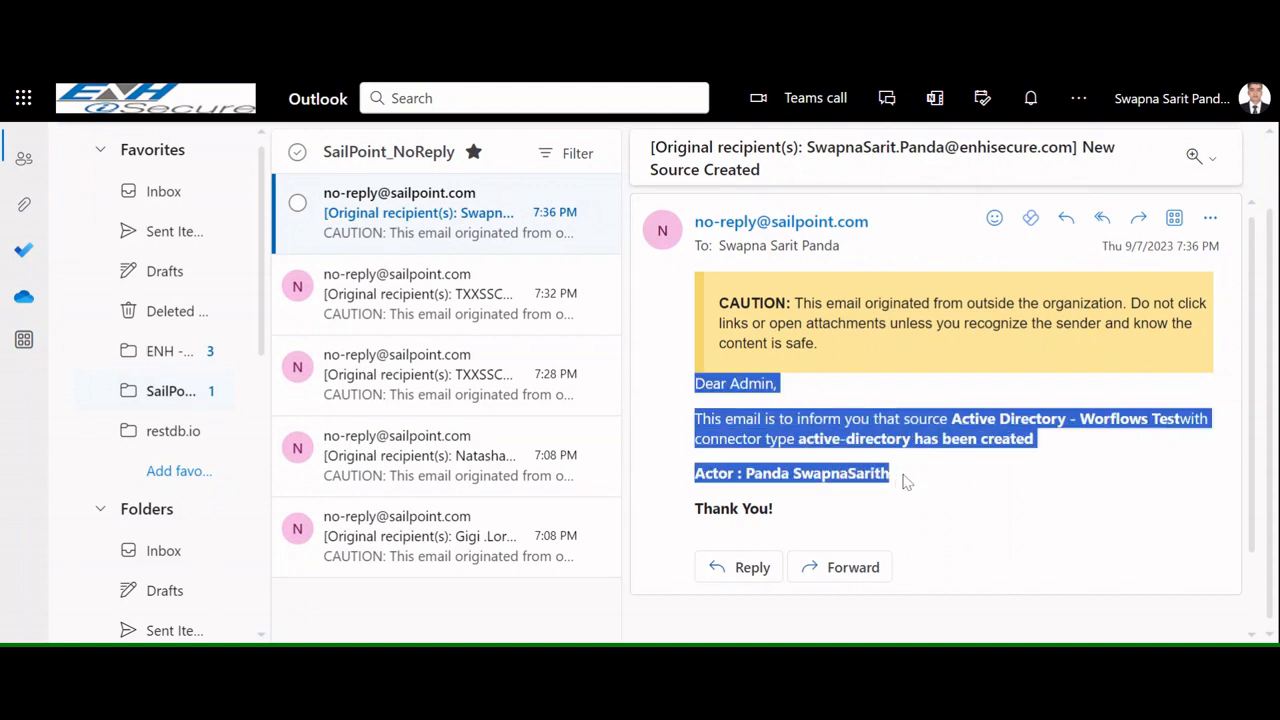
pyautogui.click(905, 482)
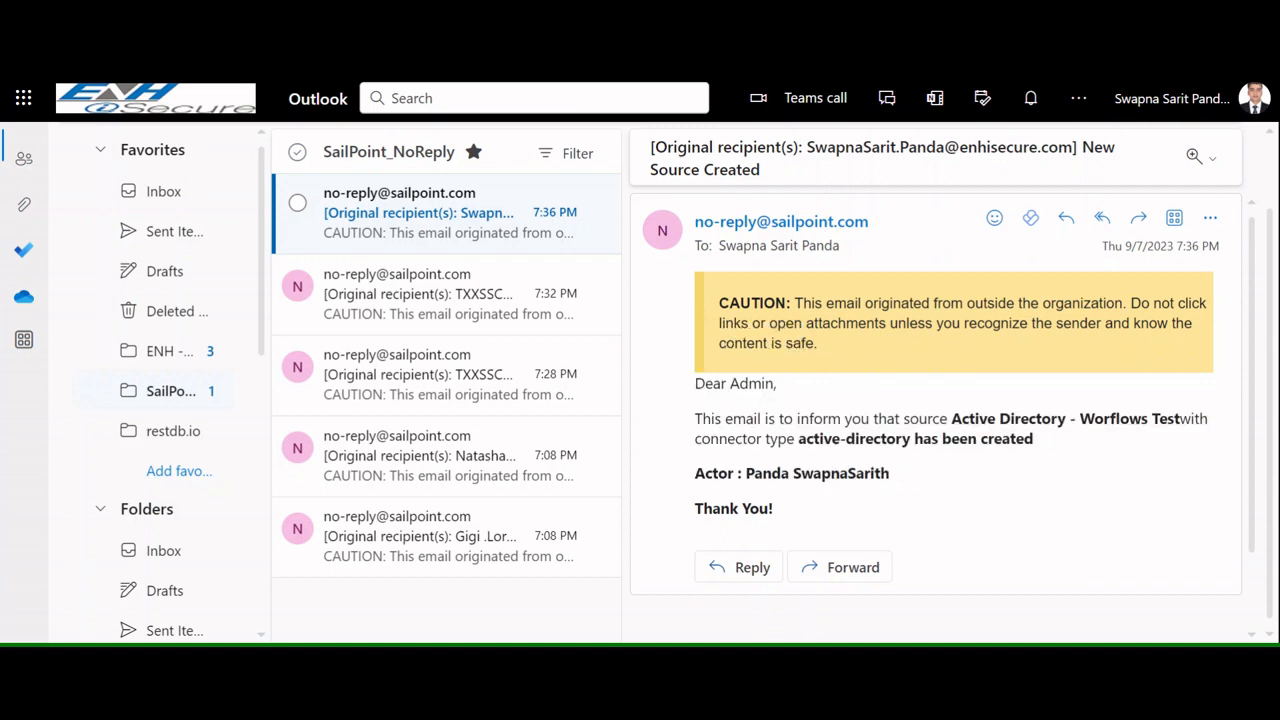